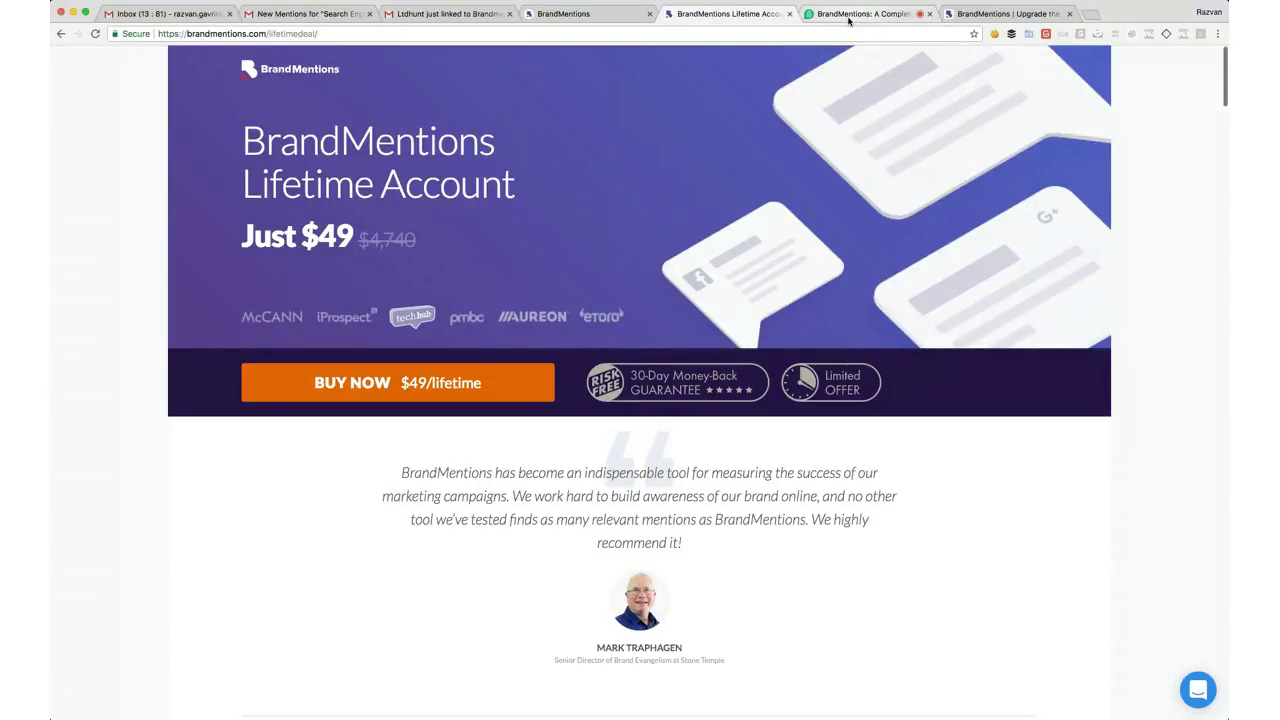
Check the Demio webinar room, and return to the BrandMentions Lifetime Account page to view its headline offer
click(848, 15)
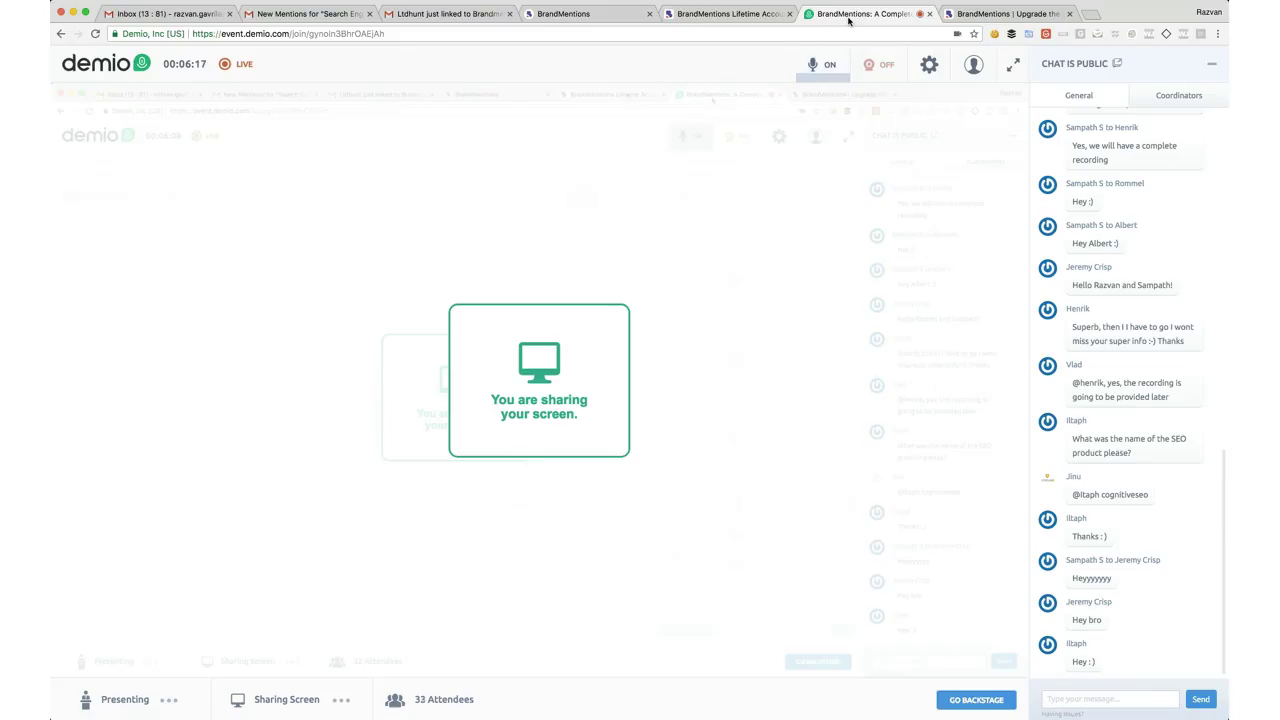
click(720, 15)
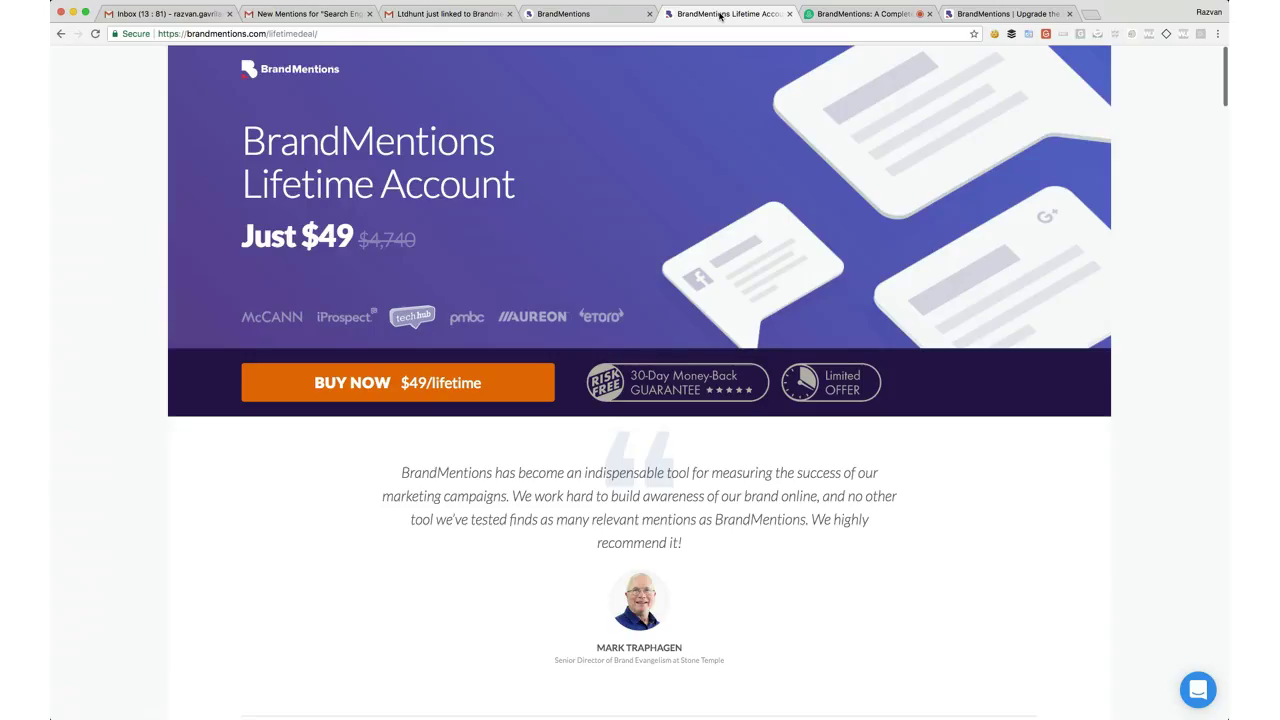
scroll(690, 488, down, 5)
scroll(690, 488, up, 5)
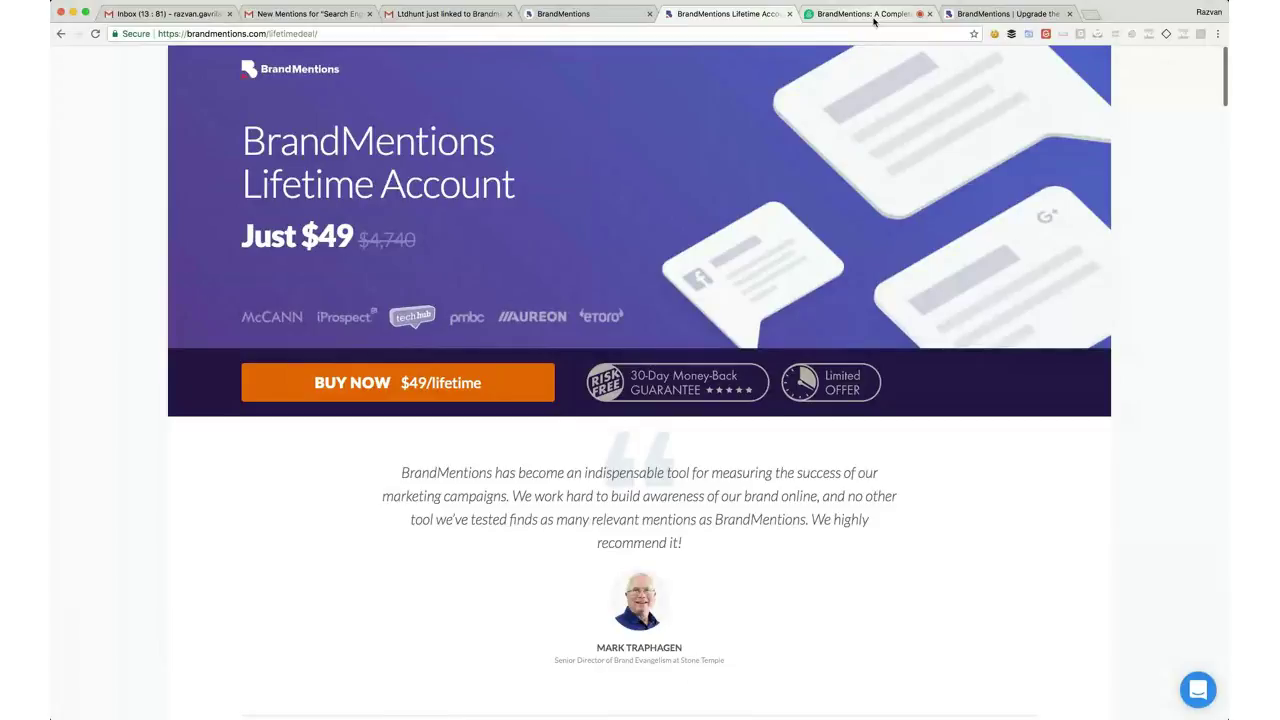
scroll(700, 464, down, 2)
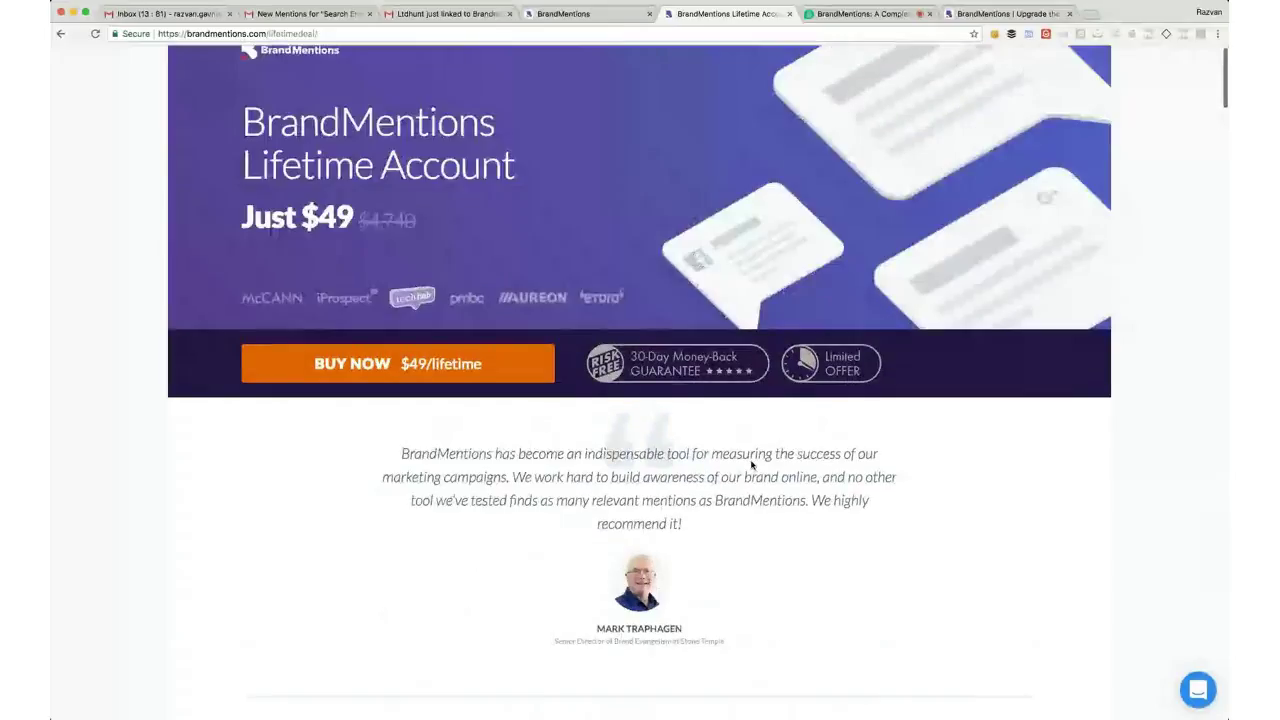
scroll(751, 464, up, 1)
scroll(751, 464, down, 3)
scroll(751, 464, down, 3)
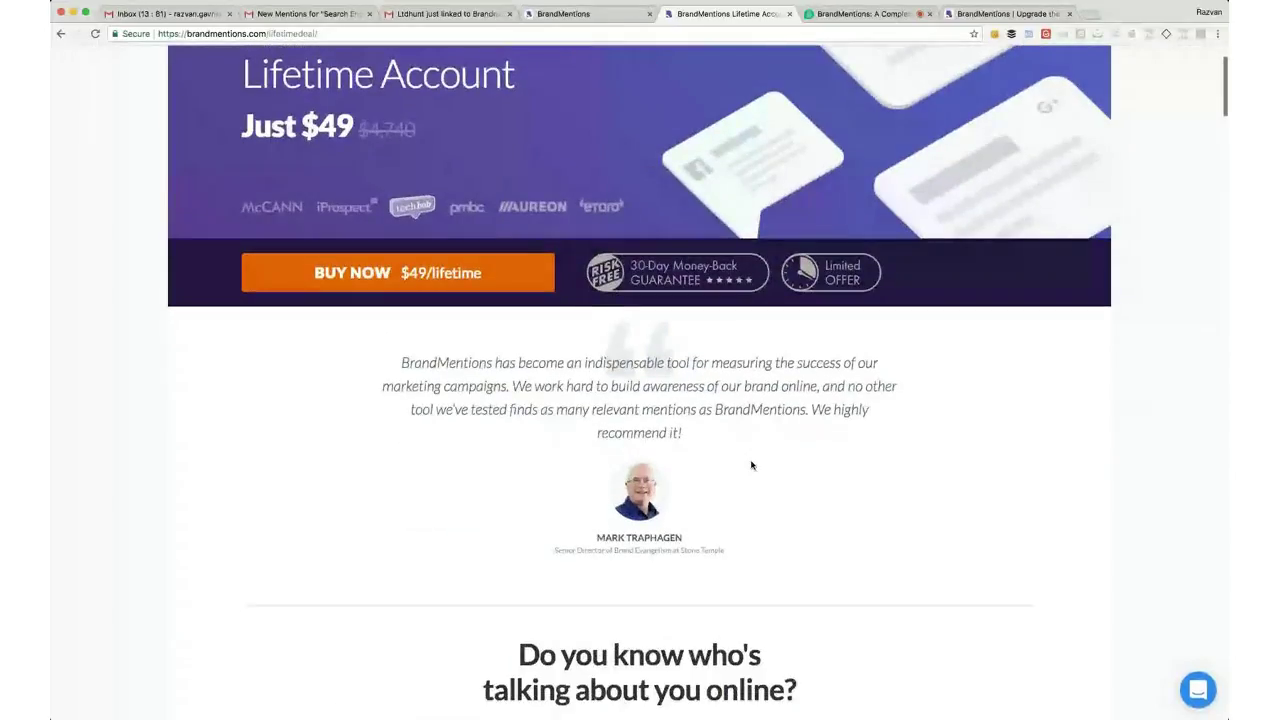
scroll(751, 464, up, 5)
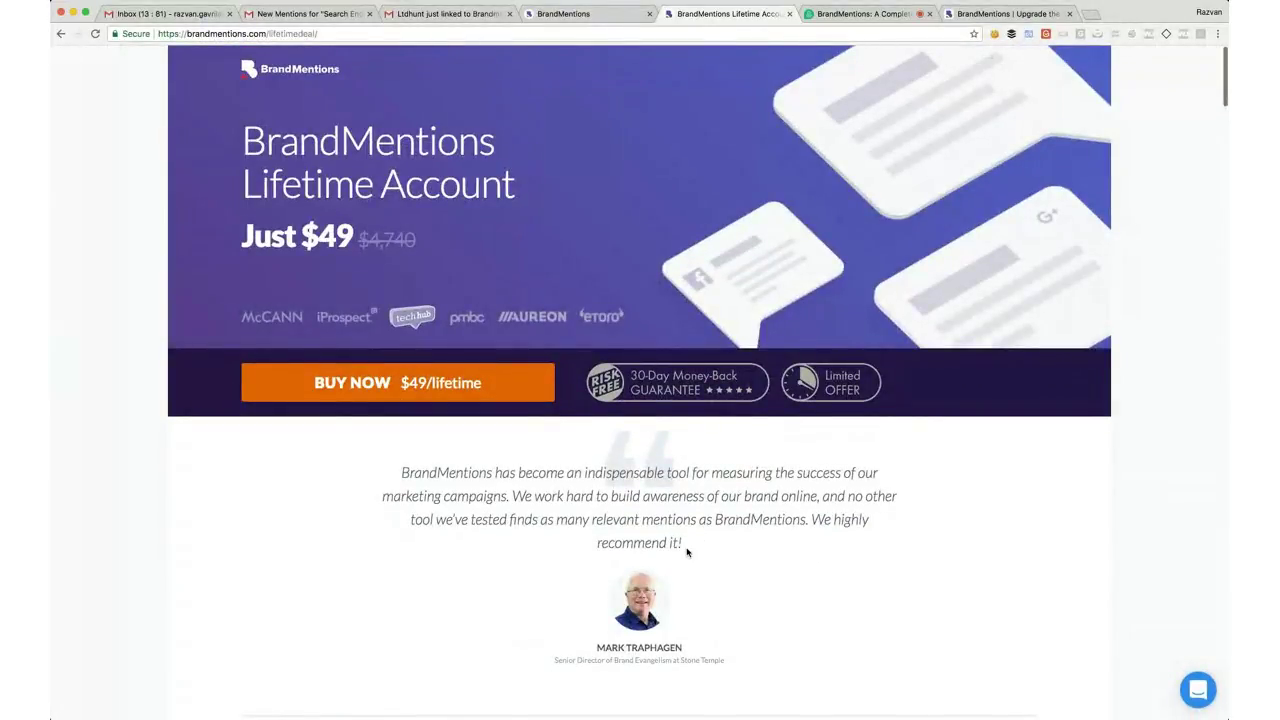
Review the "Do you know who's talking about you online?" introduction and its video on the lifetime deal page
scroll(687, 552, down, 1)
scroll(687, 552, down, 10)
scroll(687, 549, down, 12)
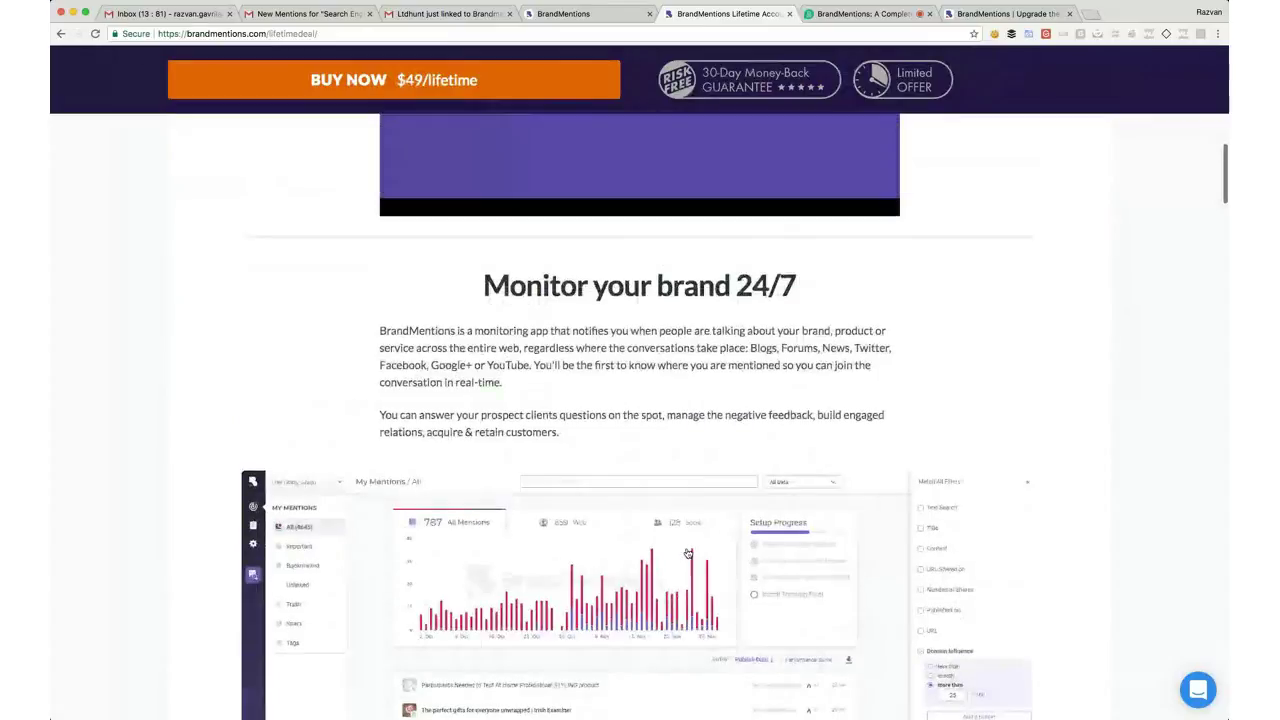
scroll(687, 552, up, 1)
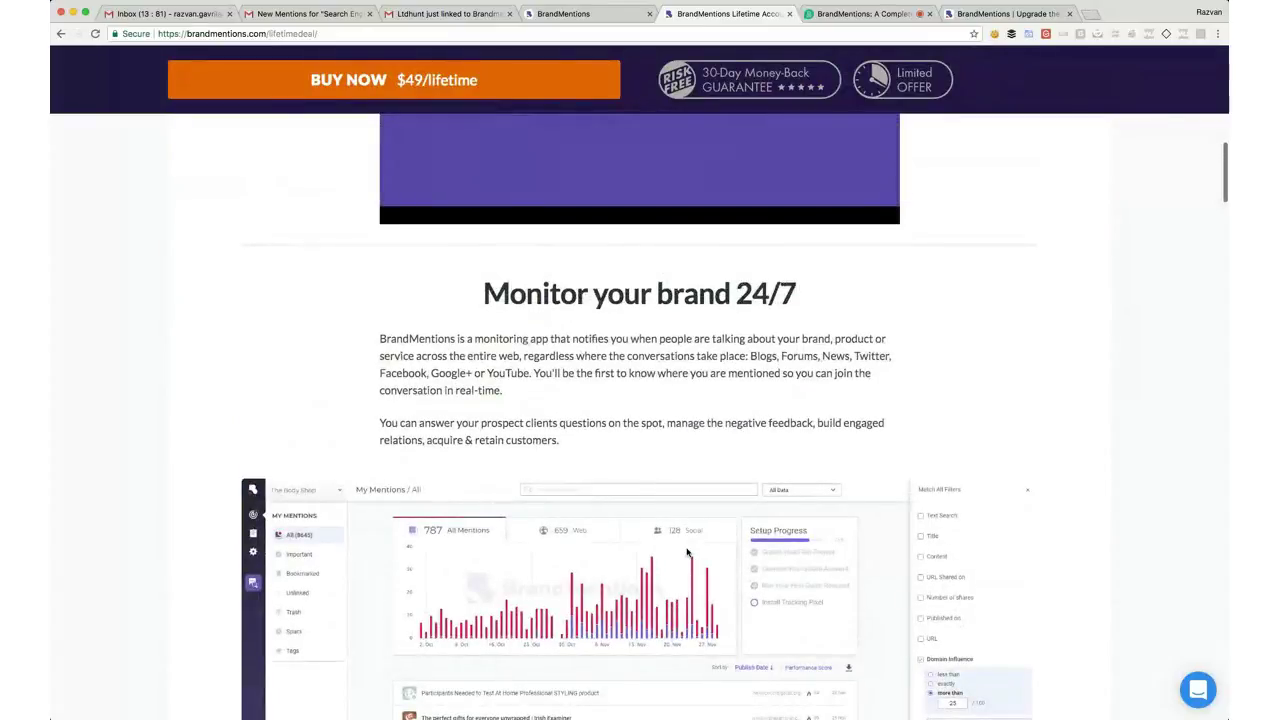
scroll(687, 553, up, 10)
scroll(687, 553, down, 2)
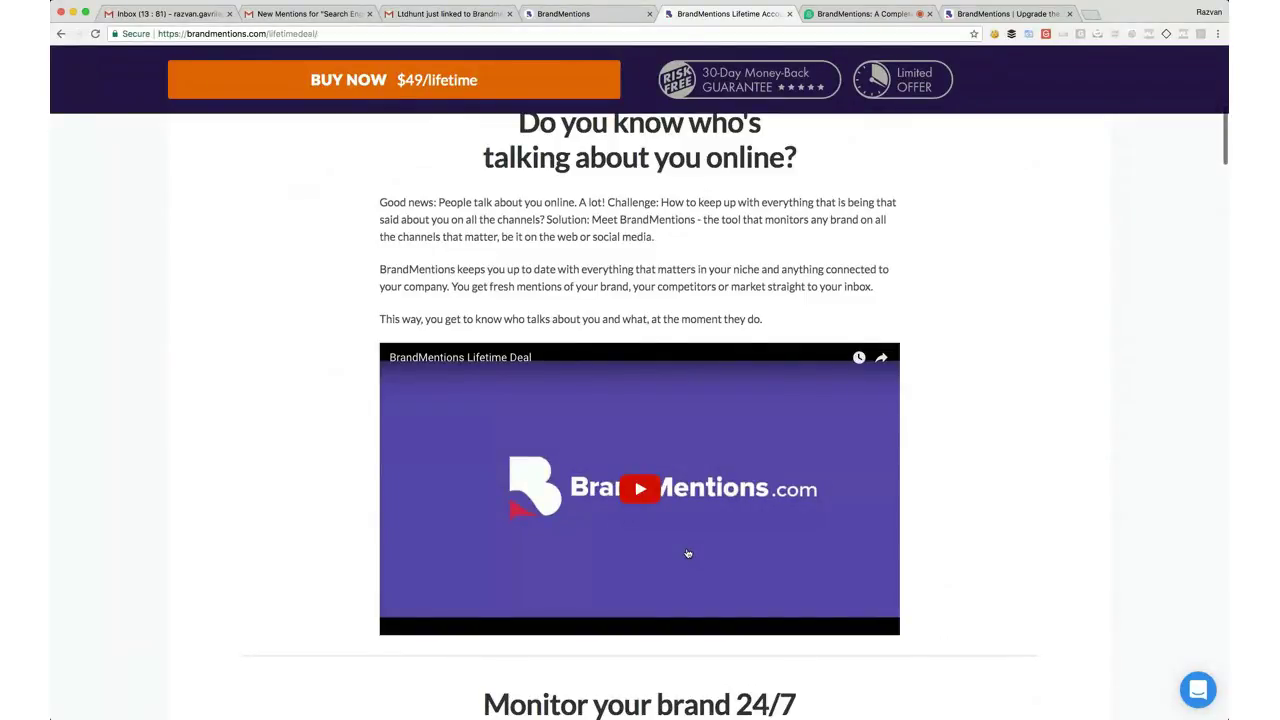
scroll(687, 553, down, 1)
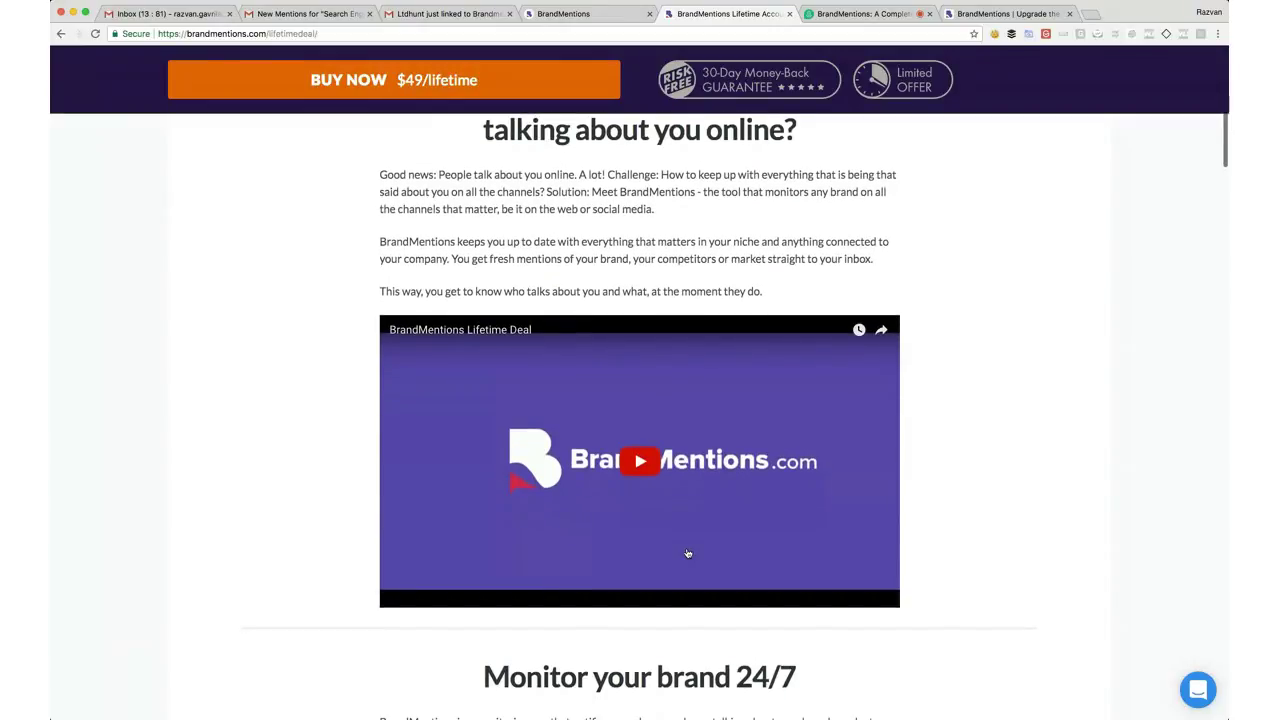
scroll(687, 553, up, 2)
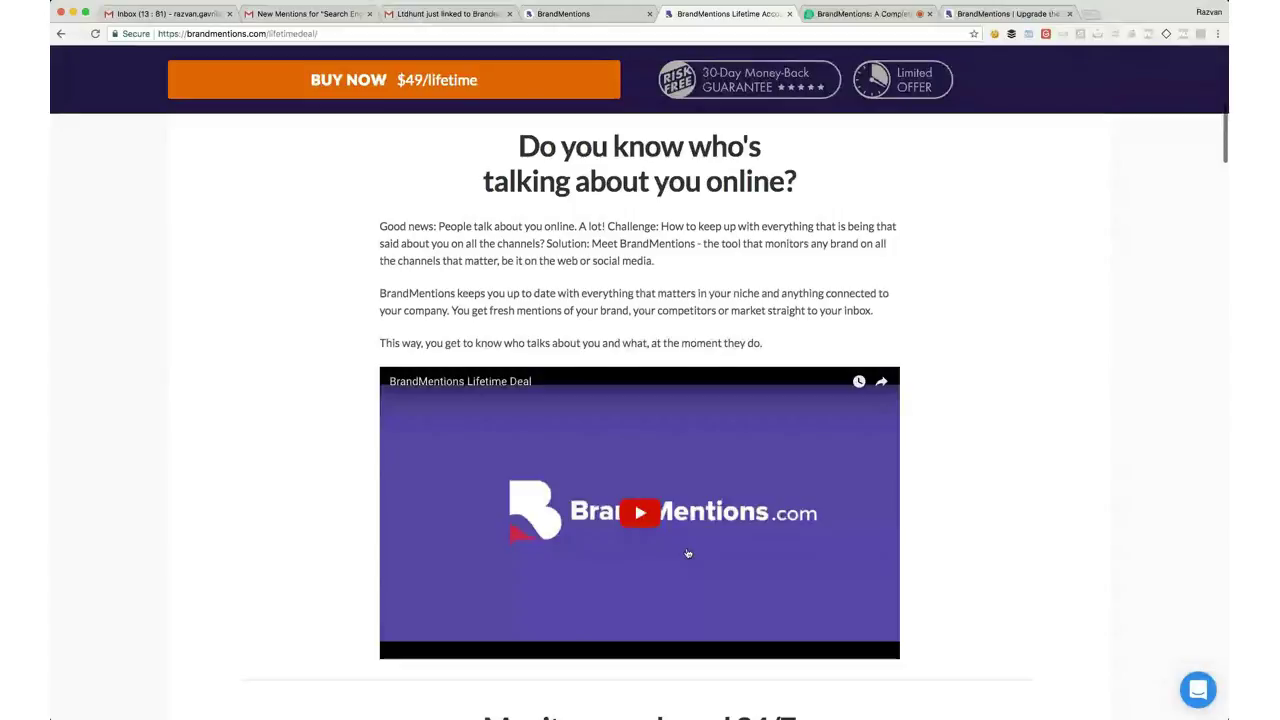
Examine the "Monitor your brand 24/7" section and its My Mentions dashboard image
scroll(687, 553, down, 5)
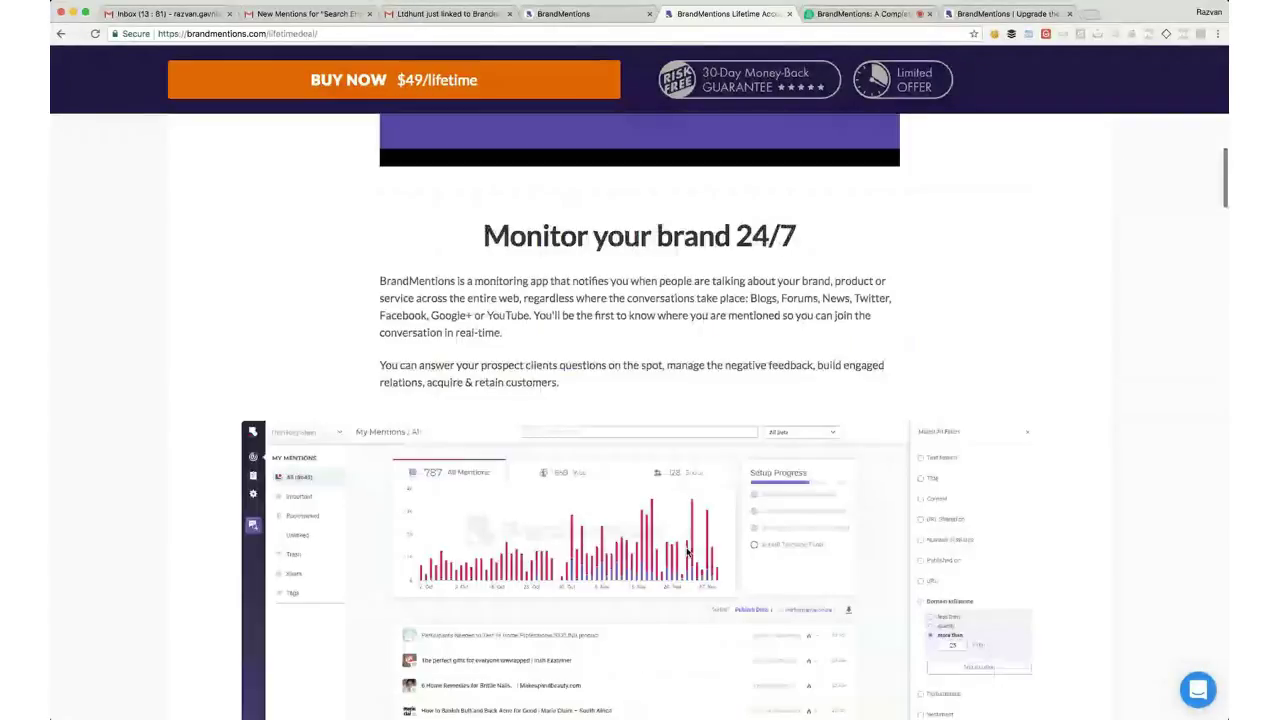
scroll(687, 553, down, 1)
scroll(687, 553, down, 2)
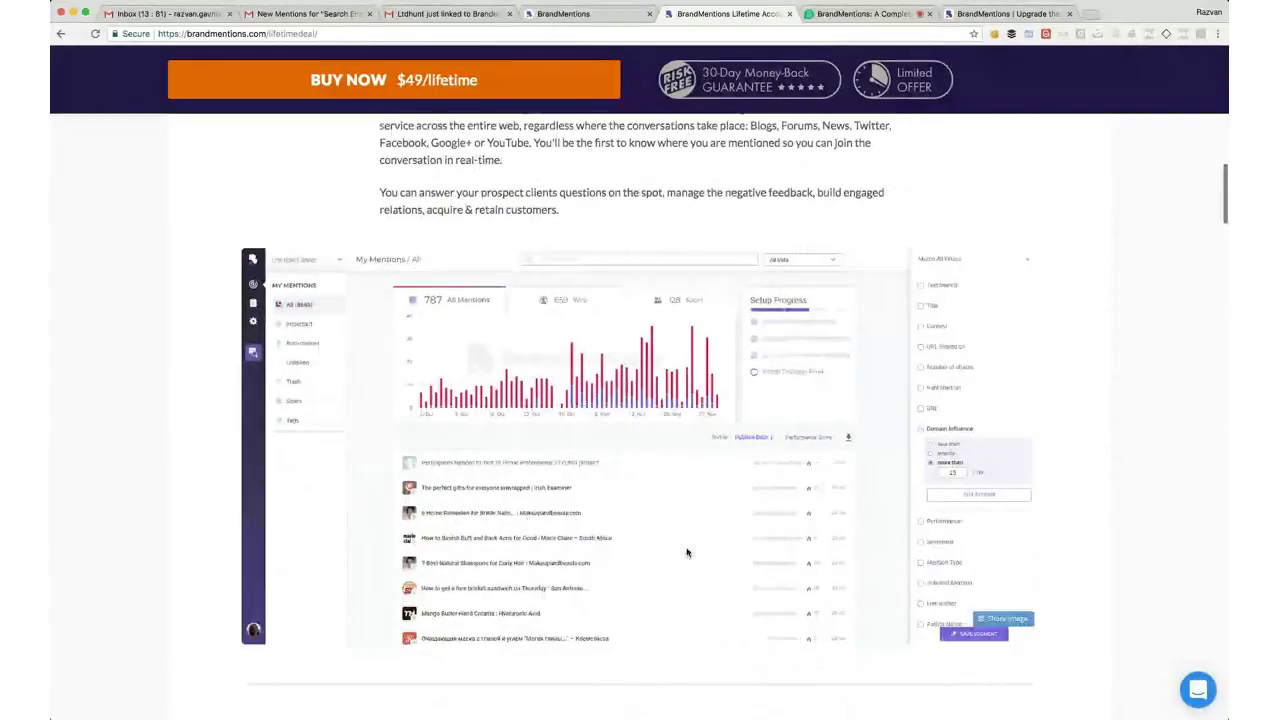
scroll(687, 553, down, 1)
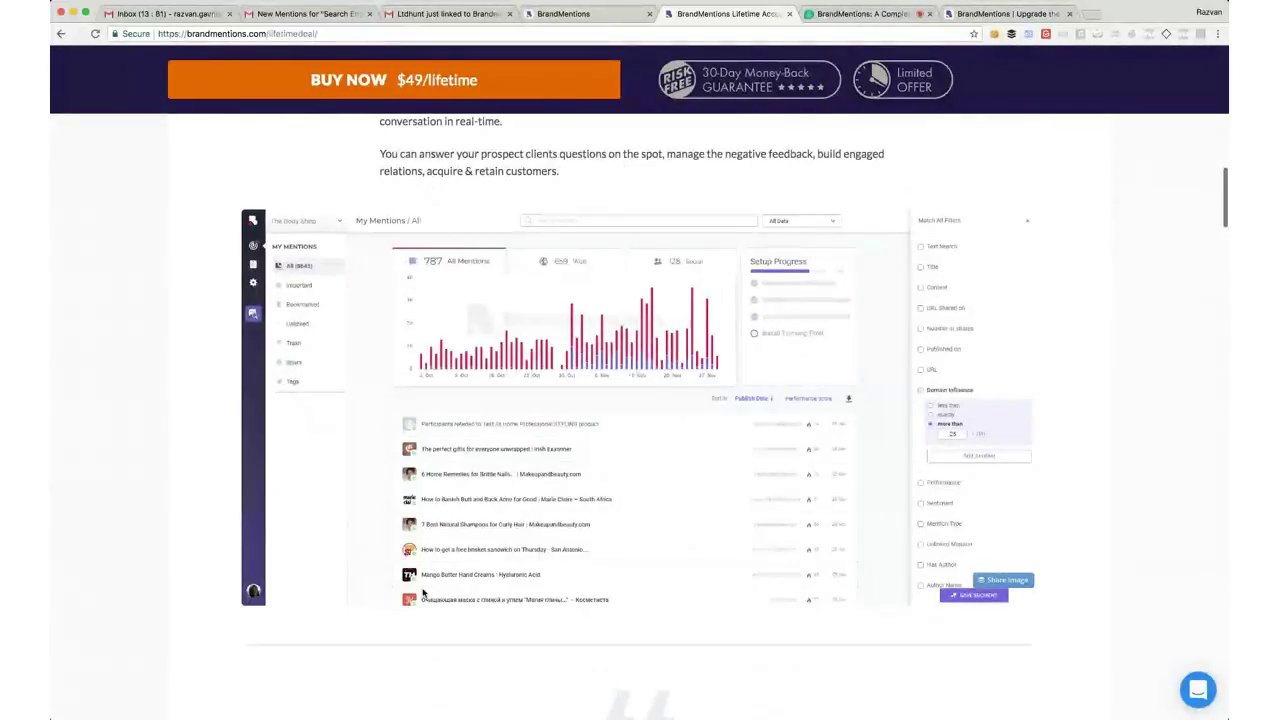
scroll(652, 603, down, 1)
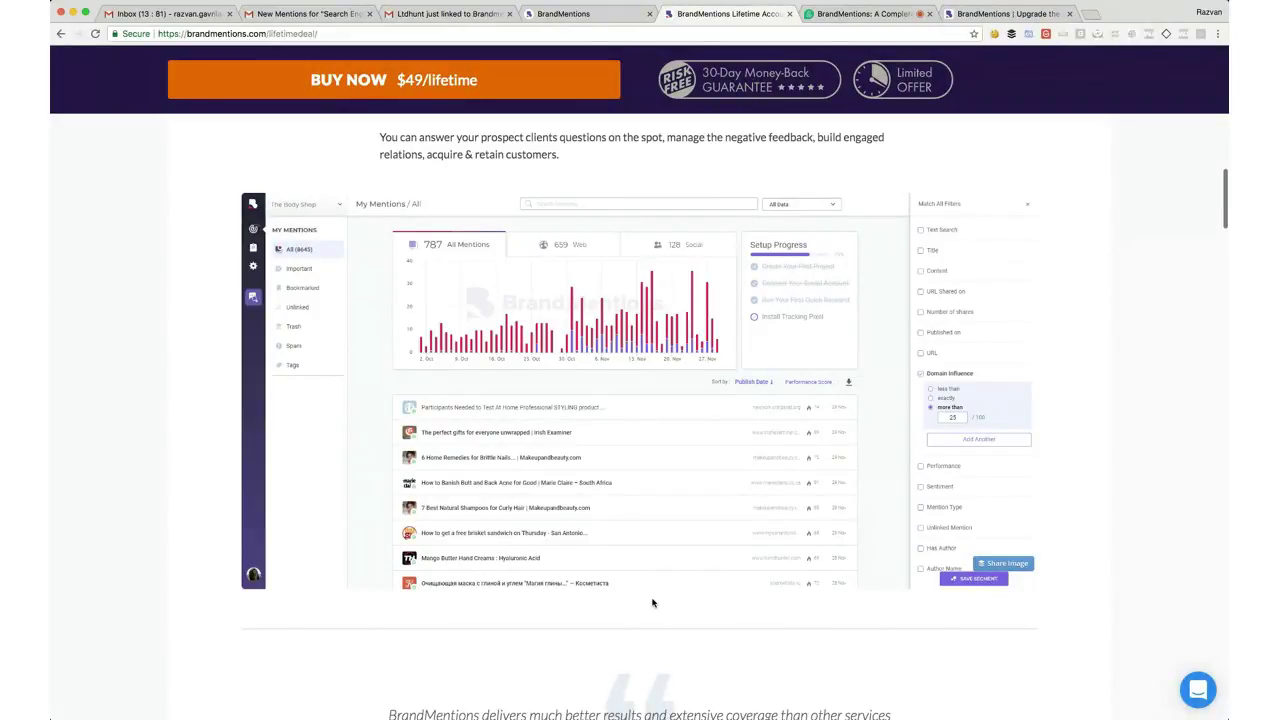
Examine the "Spy on your competitors" section with its Quick Research example for Sephora
scroll(652, 602, down, 4)
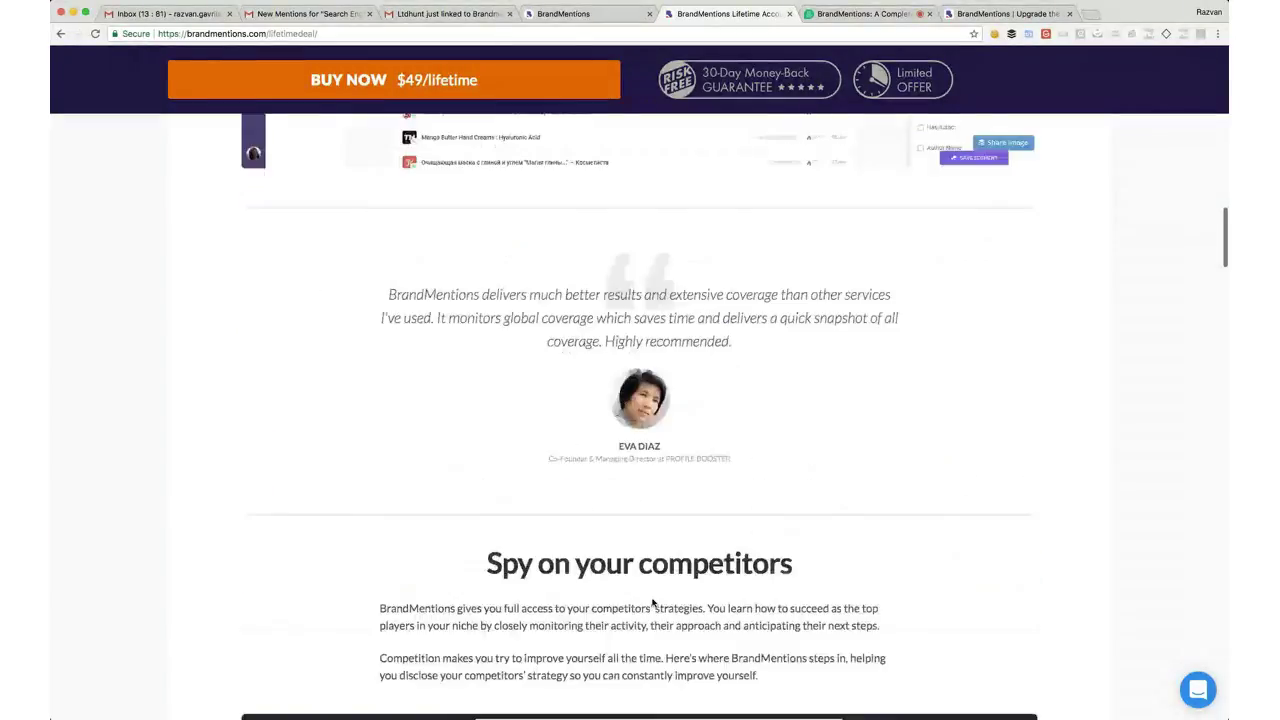
scroll(652, 602, down, 4)
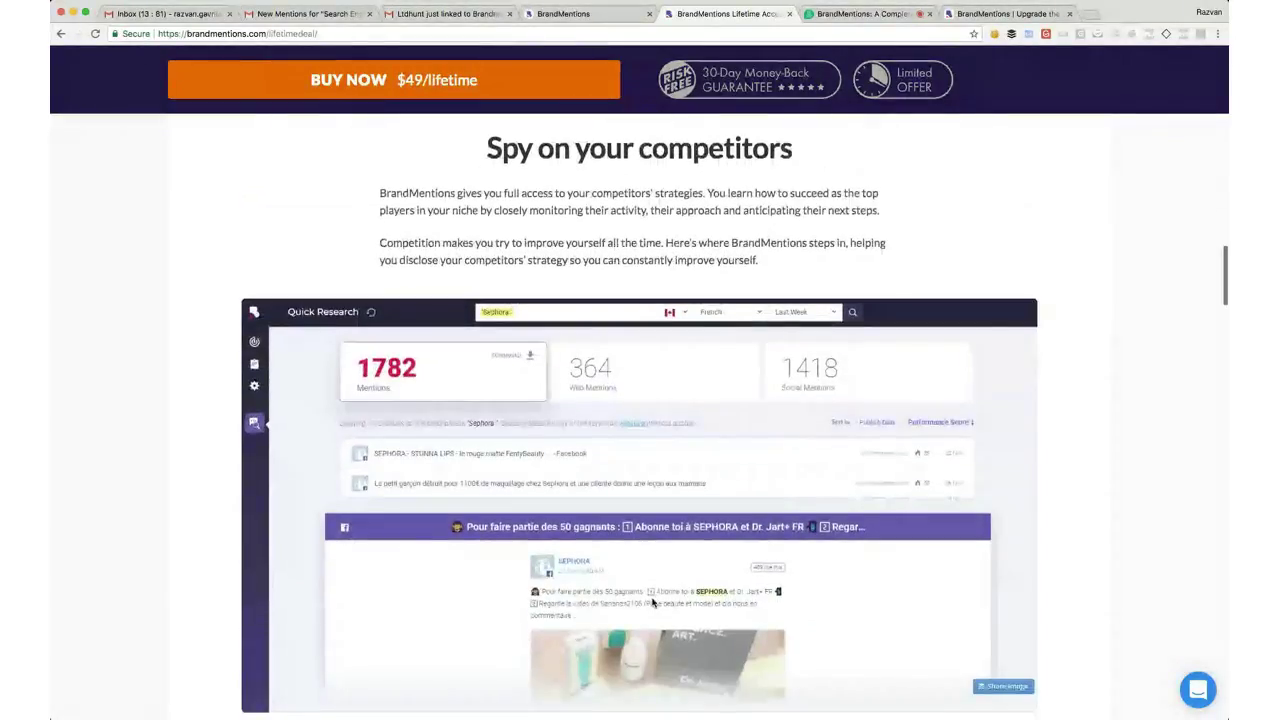
scroll(652, 602, down, 1)
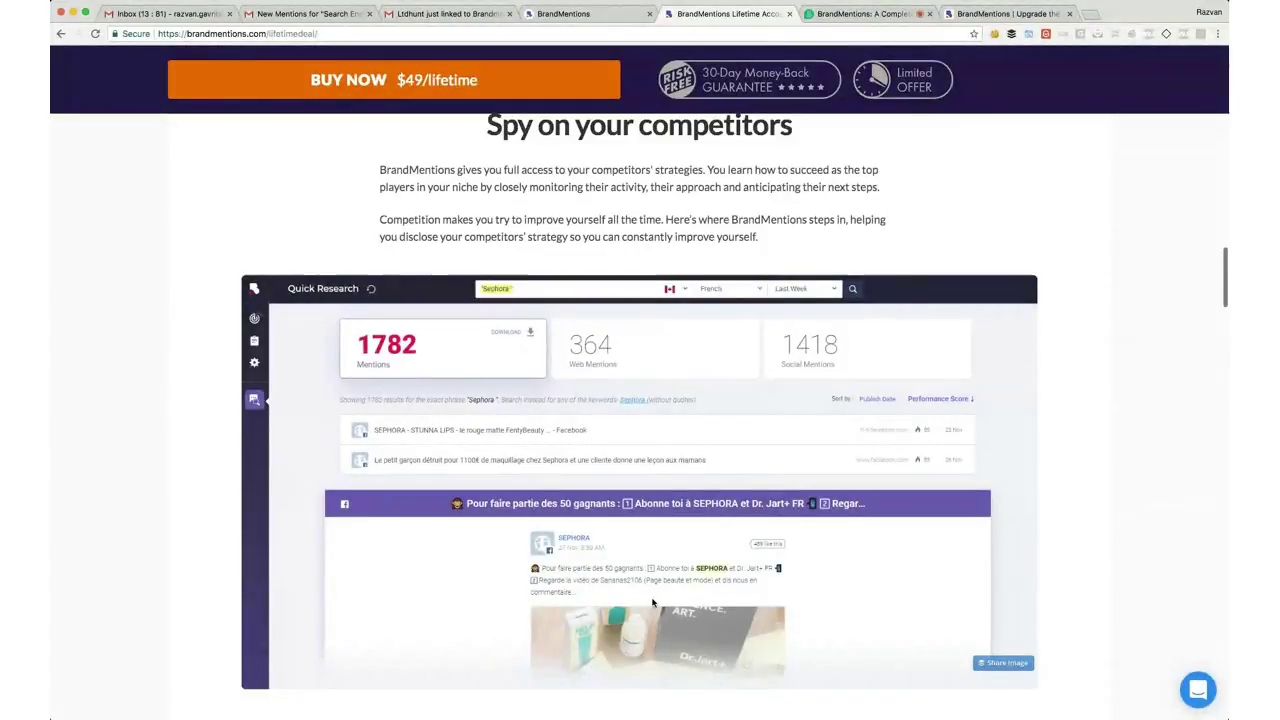
scroll(652, 602, down, 1)
scroll(652, 602, down, 1)
scroll(652, 602, up, 2)
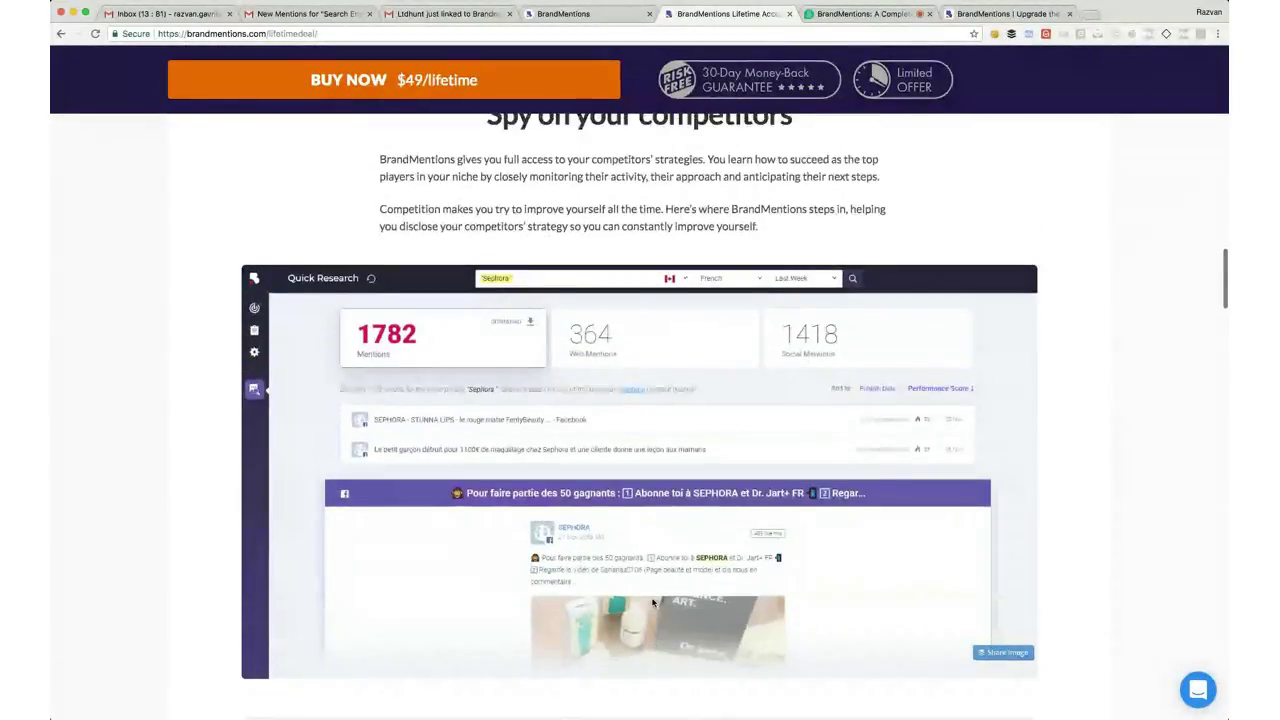
scroll(652, 602, up, 1)
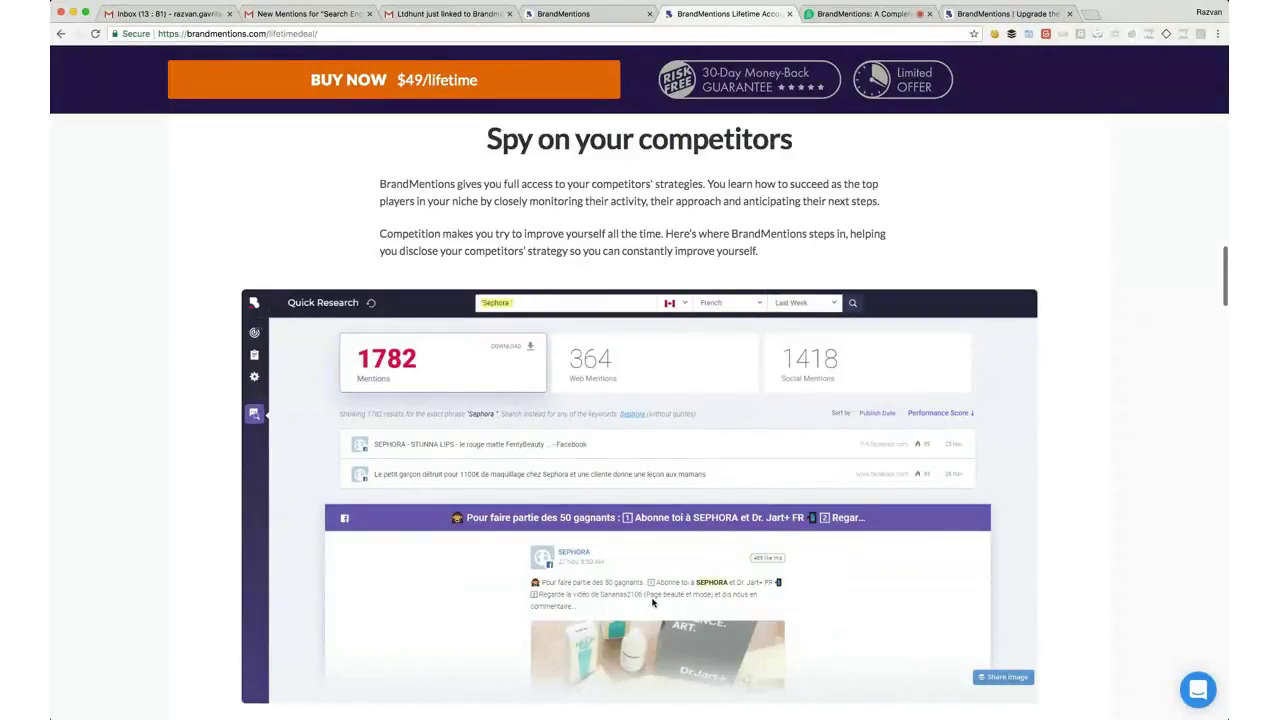
Examine the "How is BrandMentions better than other tools" section and its diagram of mention sources
scroll(652, 602, down, 6)
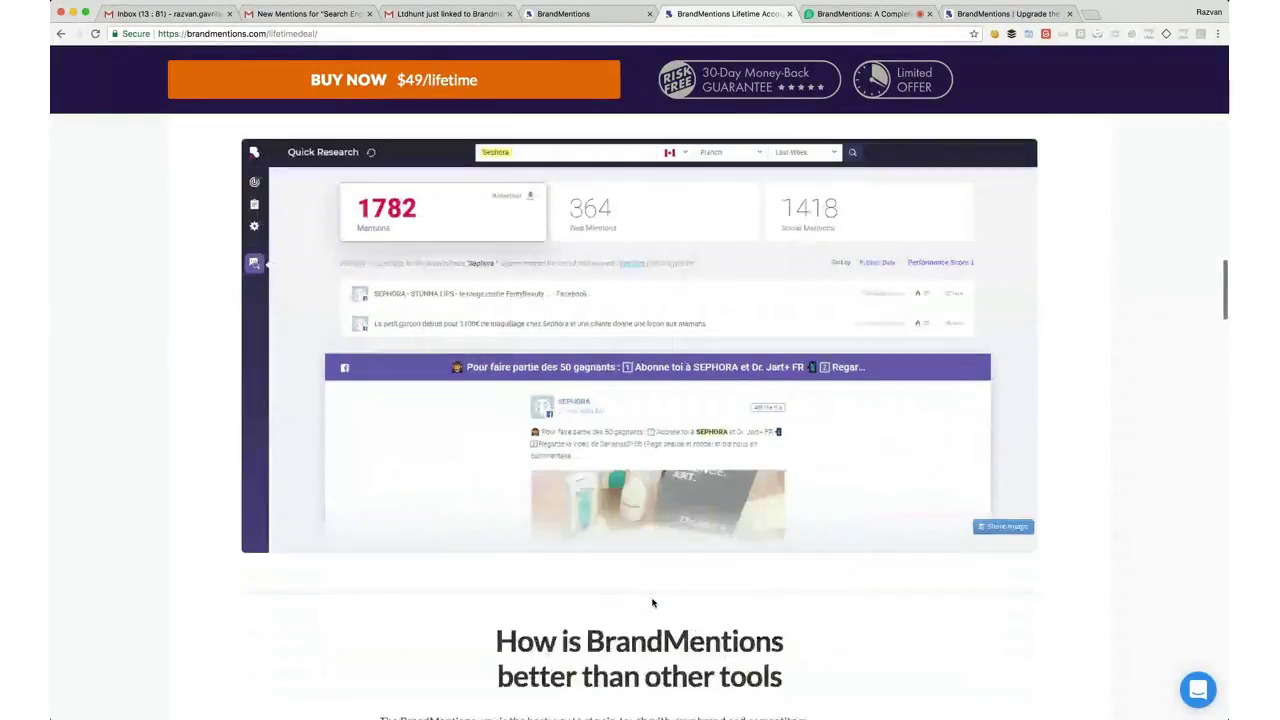
scroll(652, 602, down, 1)
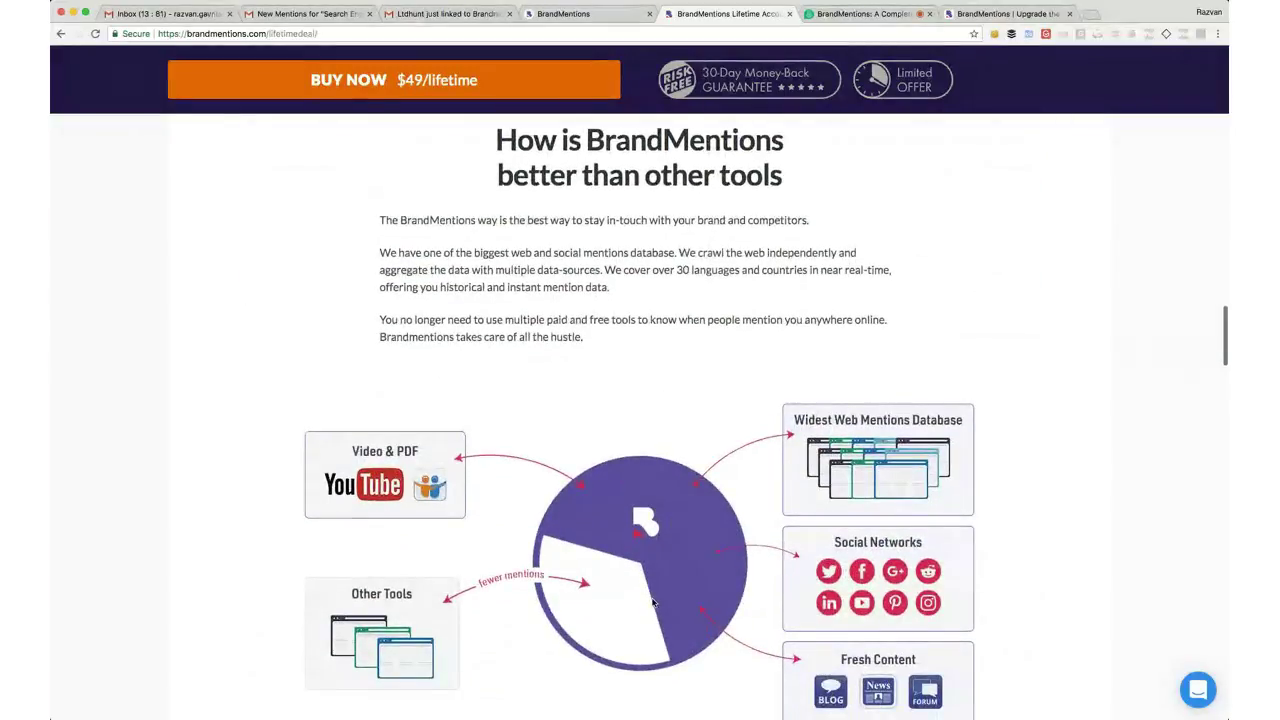
scroll(652, 602, down, 1)
scroll(652, 602, up, 1)
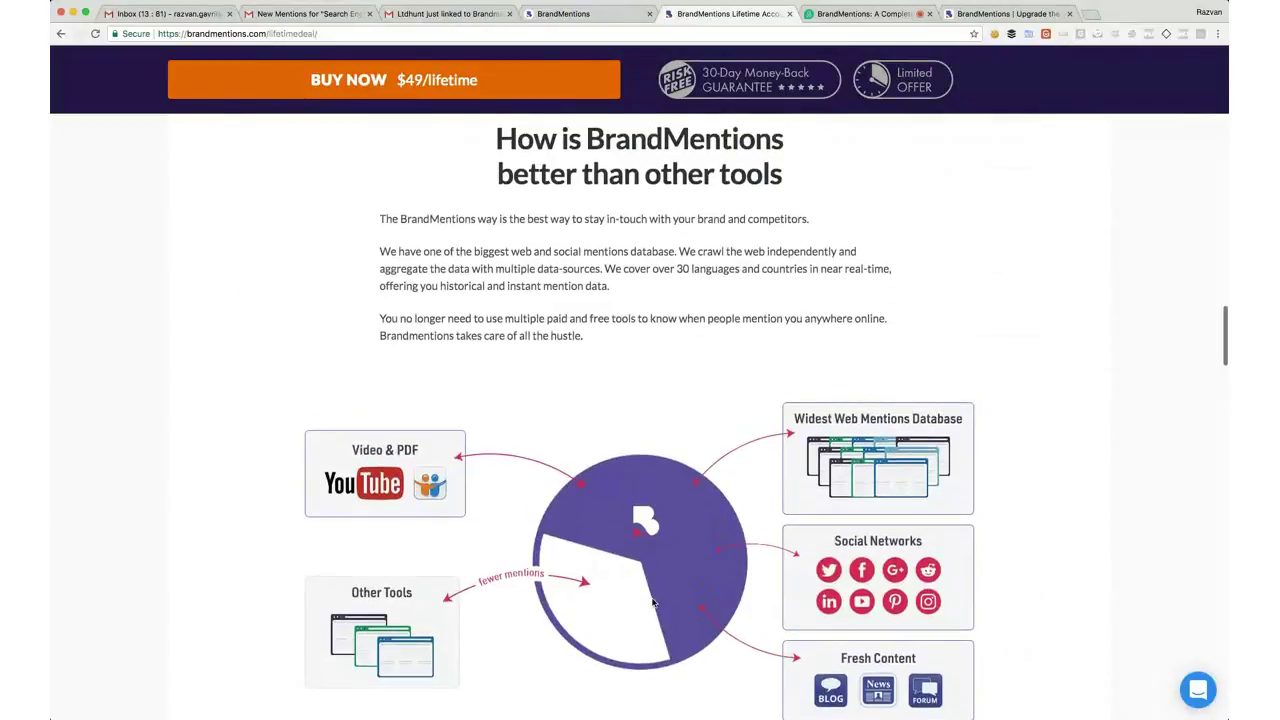
scroll(652, 602, down, 1)
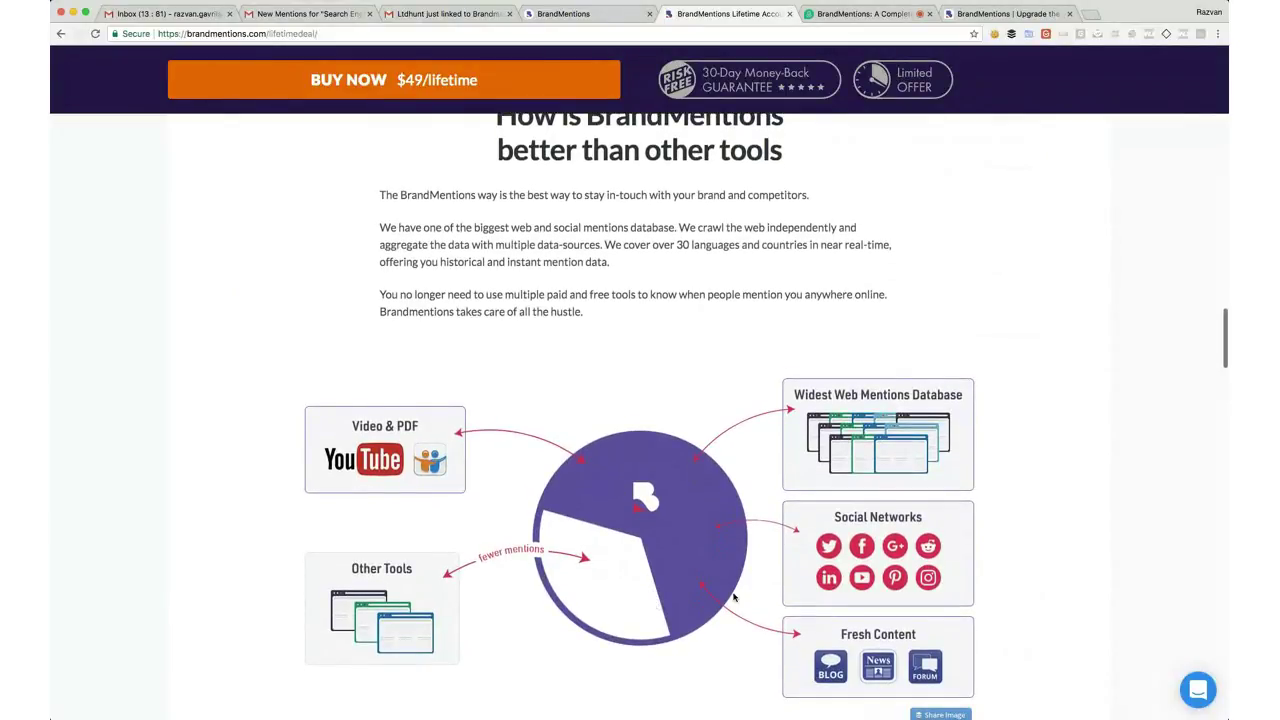
scroll(716, 598, down, 2)
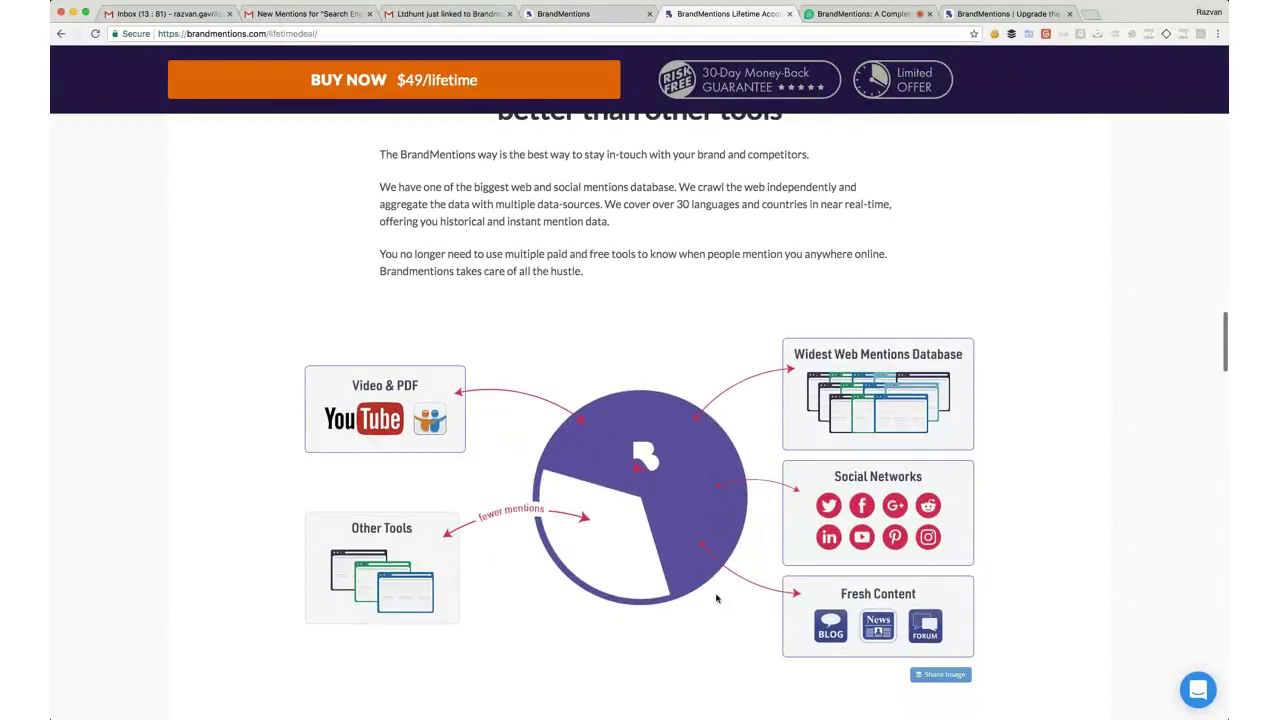
scroll(716, 598, down, 1)
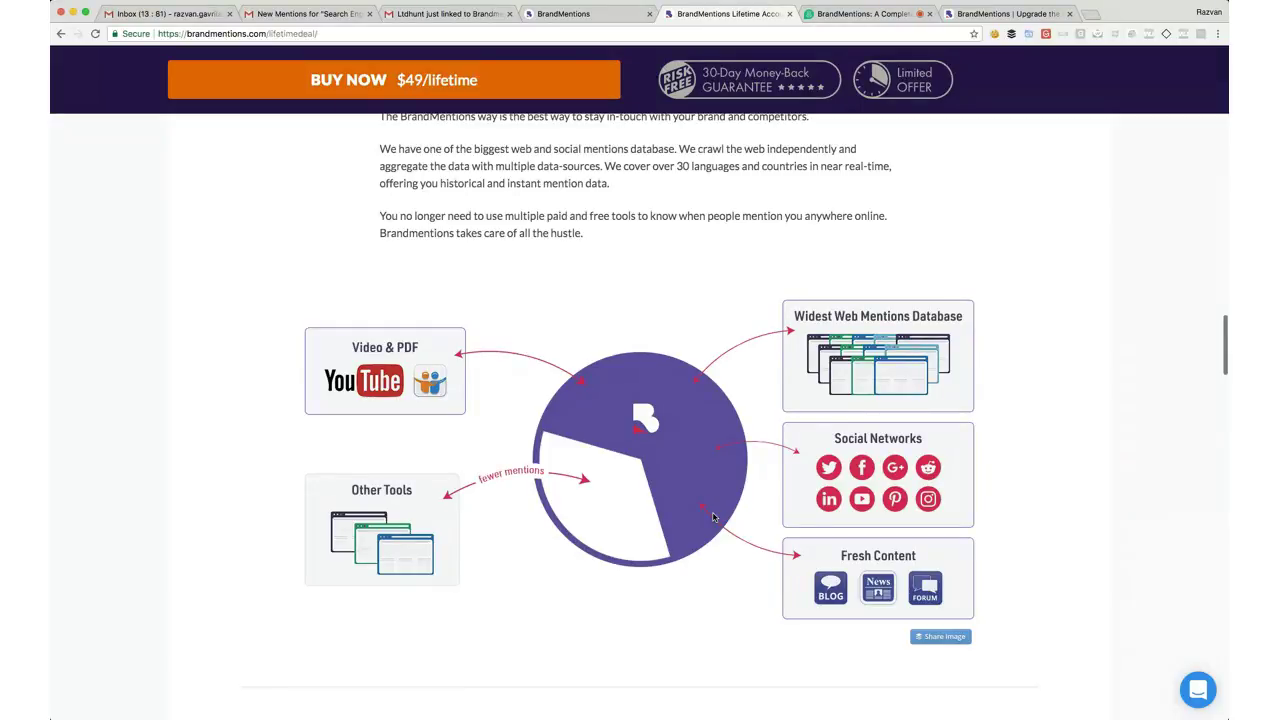
Review the feature list under "What's included in the Lifetime Deal"
scroll(713, 516, down, 10)
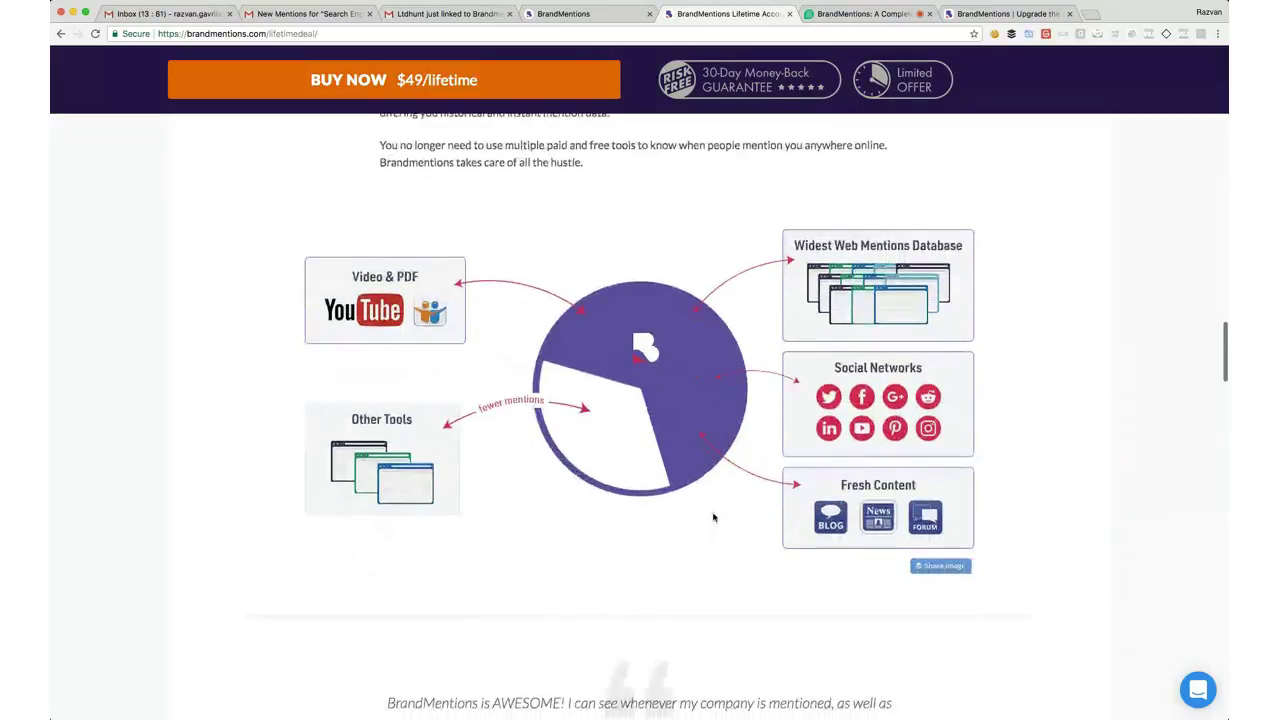
scroll(713, 516, down, 4)
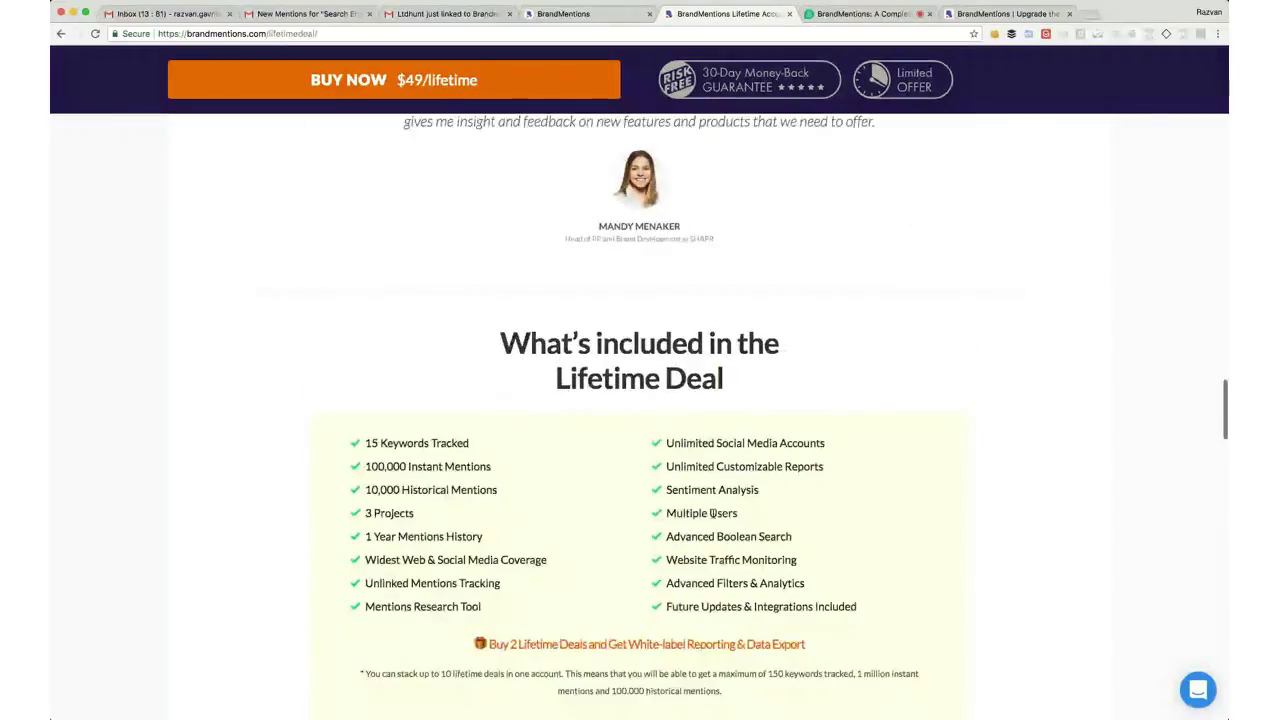
scroll(640, 400, up, 3)
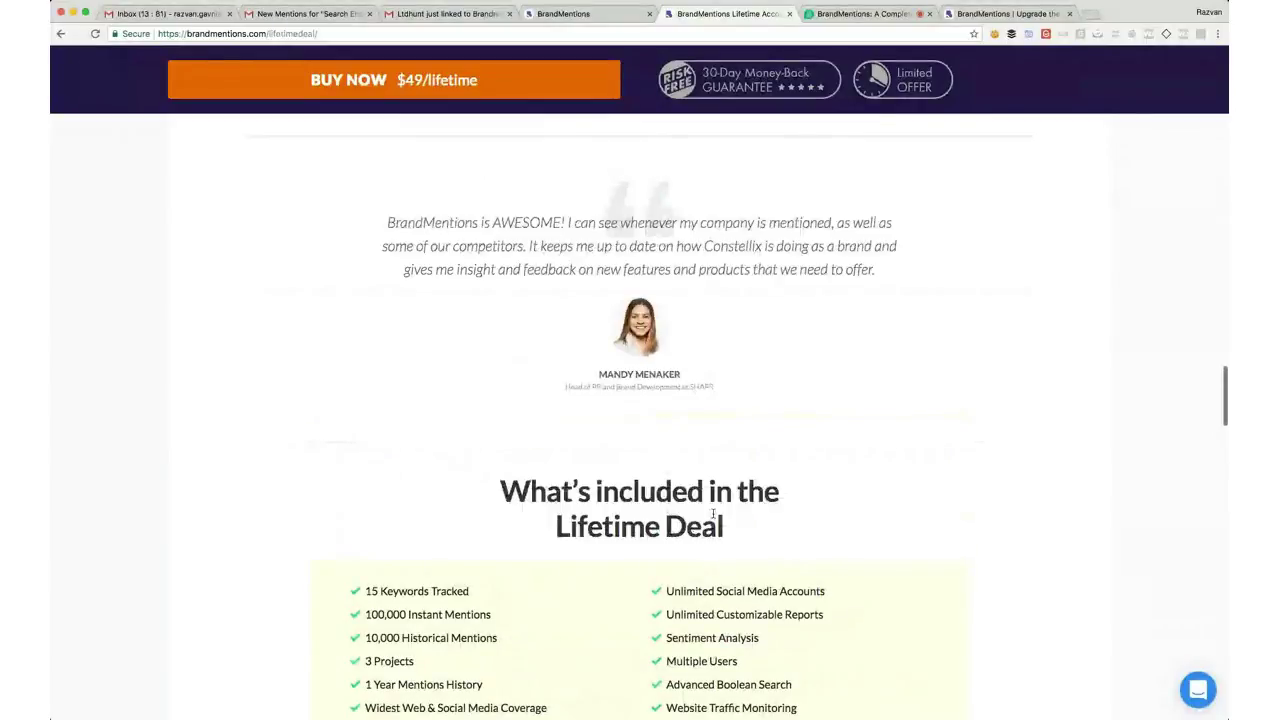
scroll(640, 400, down, 1)
scroll(713, 513, down, 1)
scroll(713, 513, down, 1)
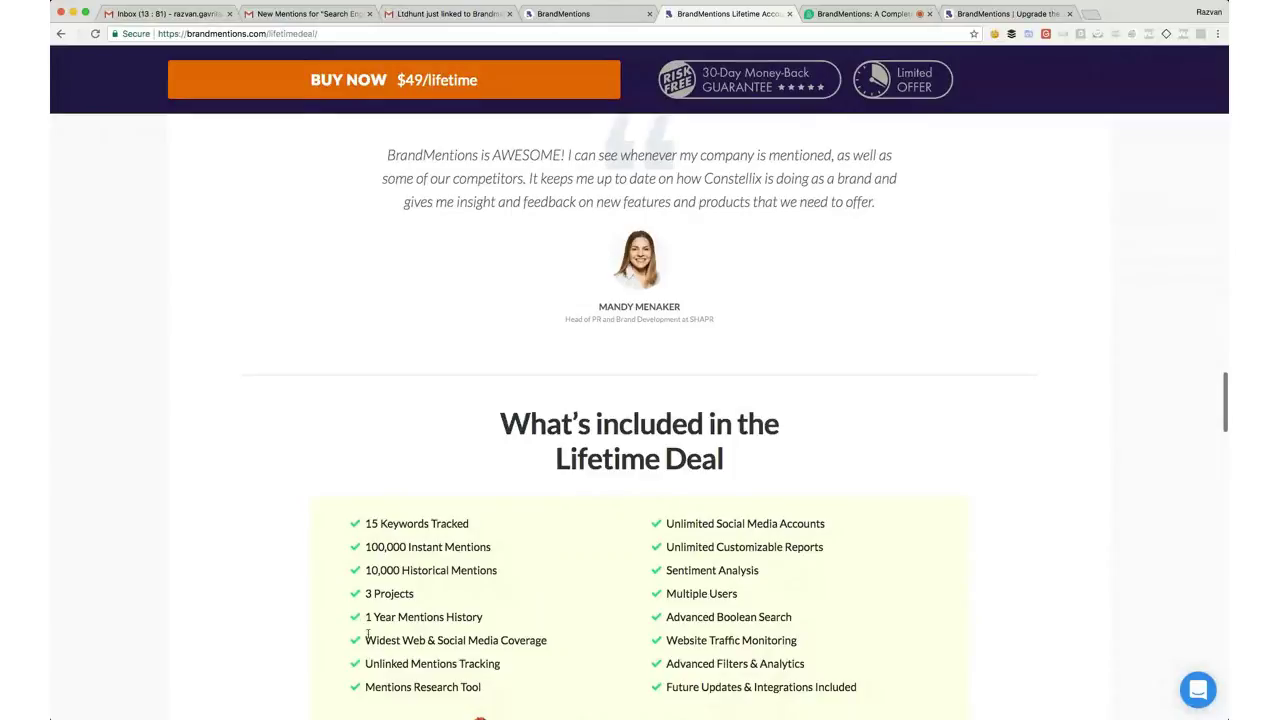
scroll(367, 640, down, 1)
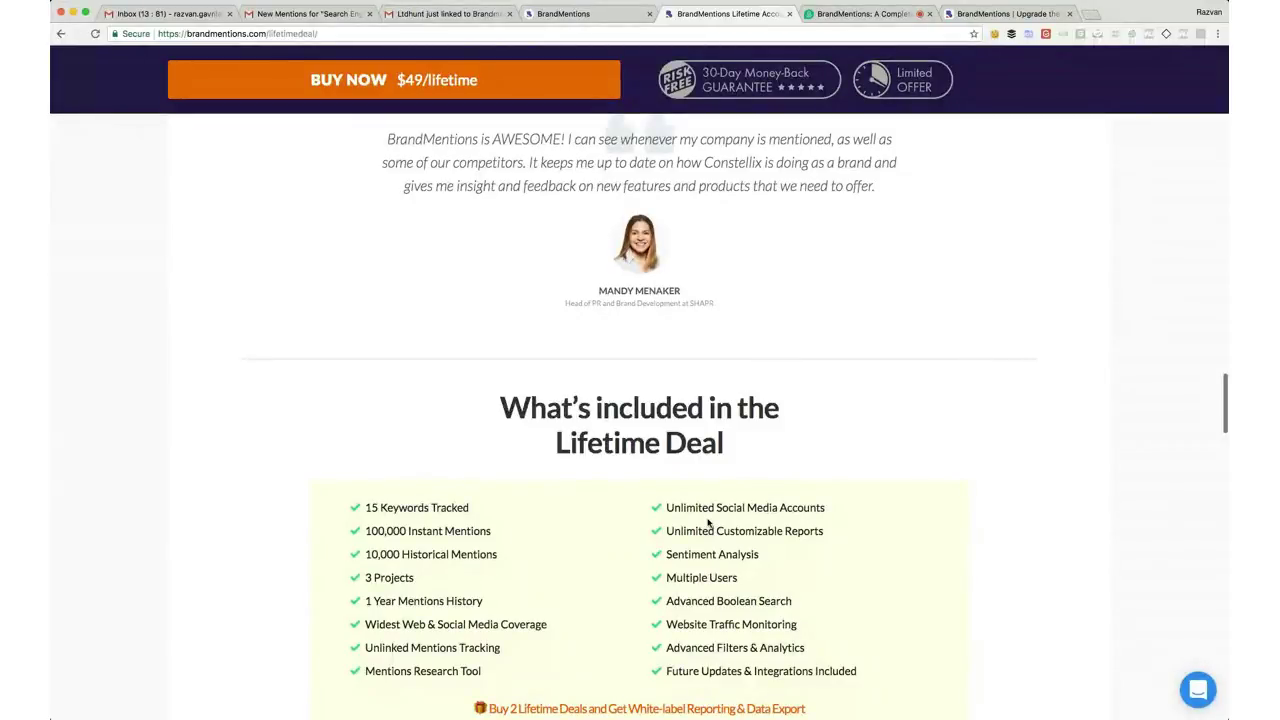
Switch to the Gmail message "Ltdhunt just linked to Brandmentions" and examine the mention it reports
click(450, 14)
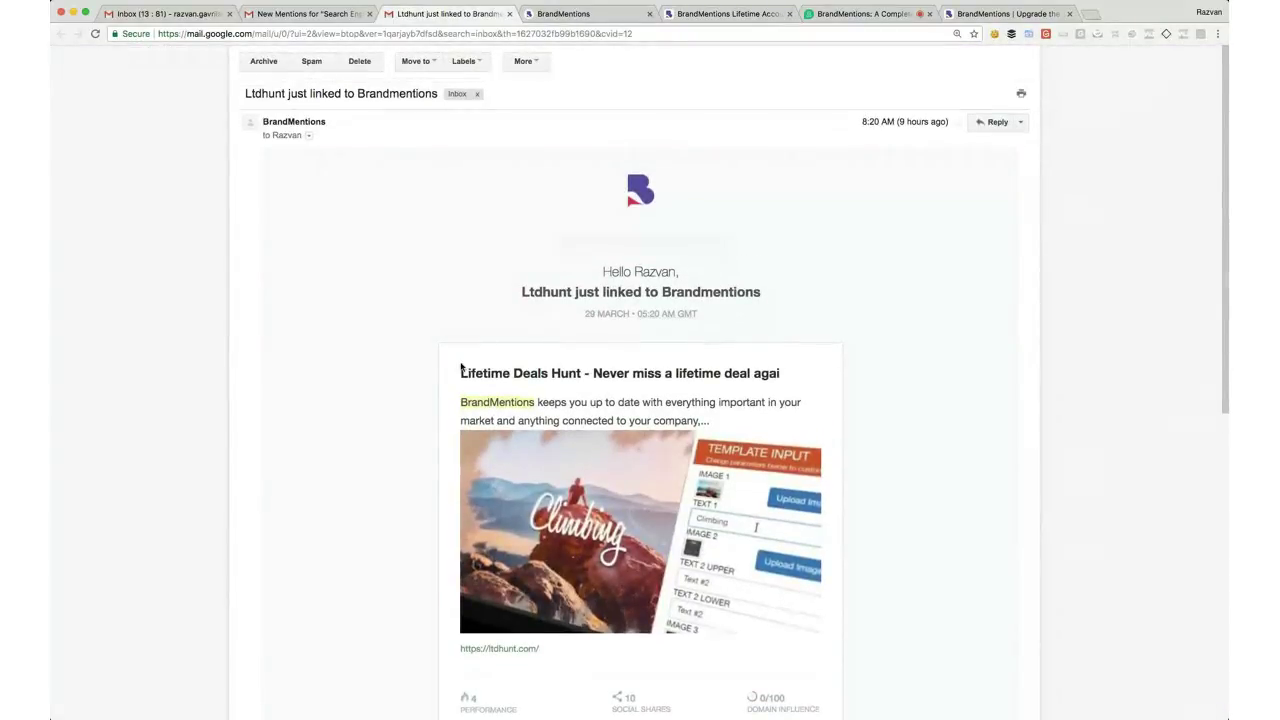
scroll(440, 402, down, 2)
scroll(440, 402, down, 4)
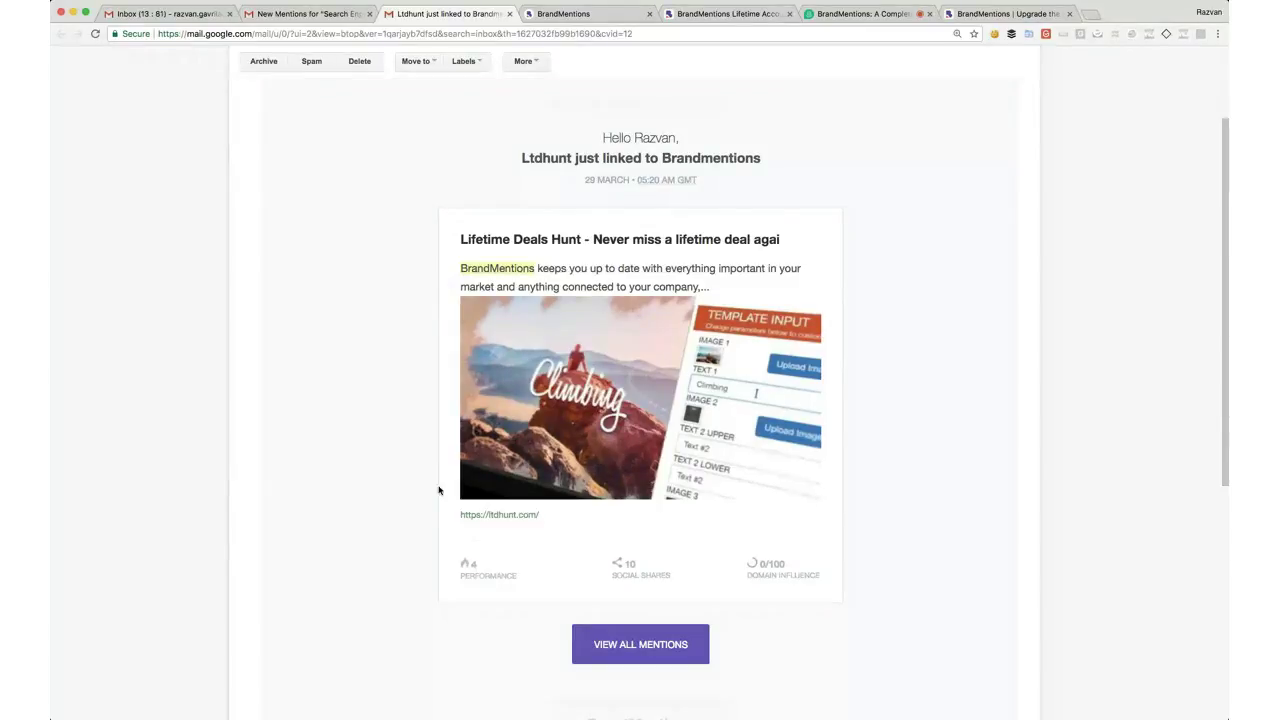
scroll(432, 312, down, 1)
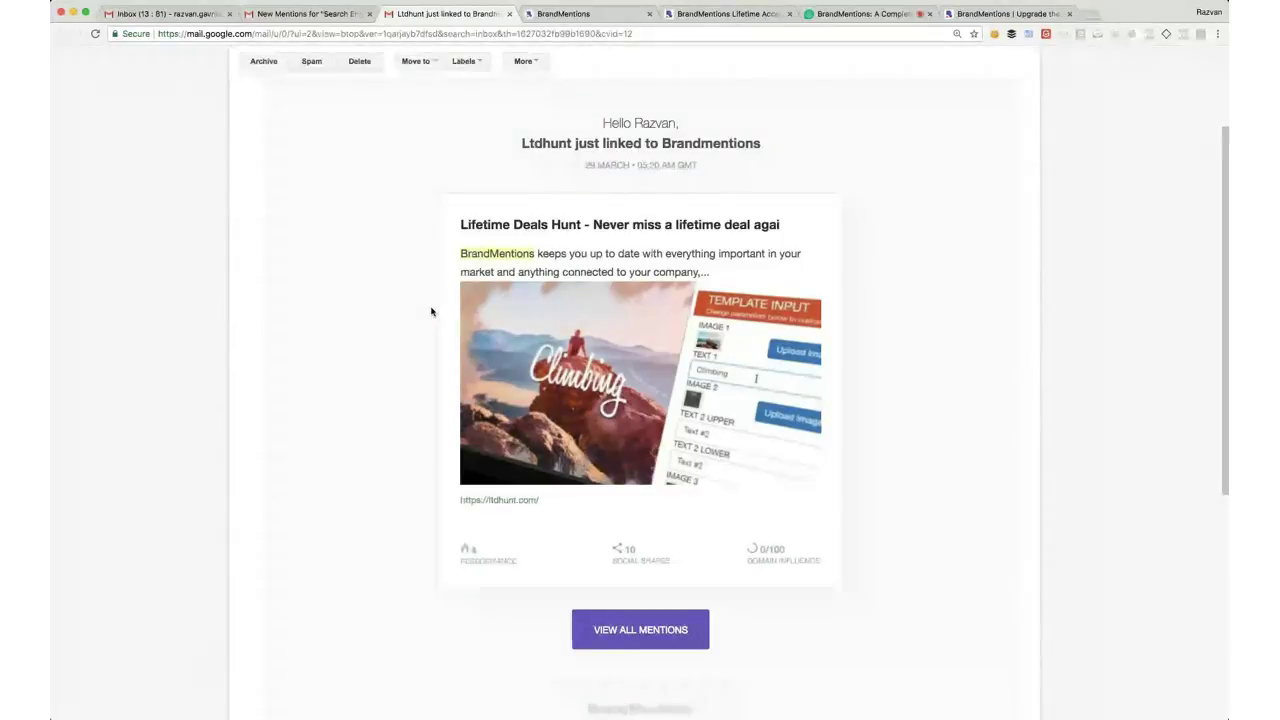
scroll(431, 312, up, 1)
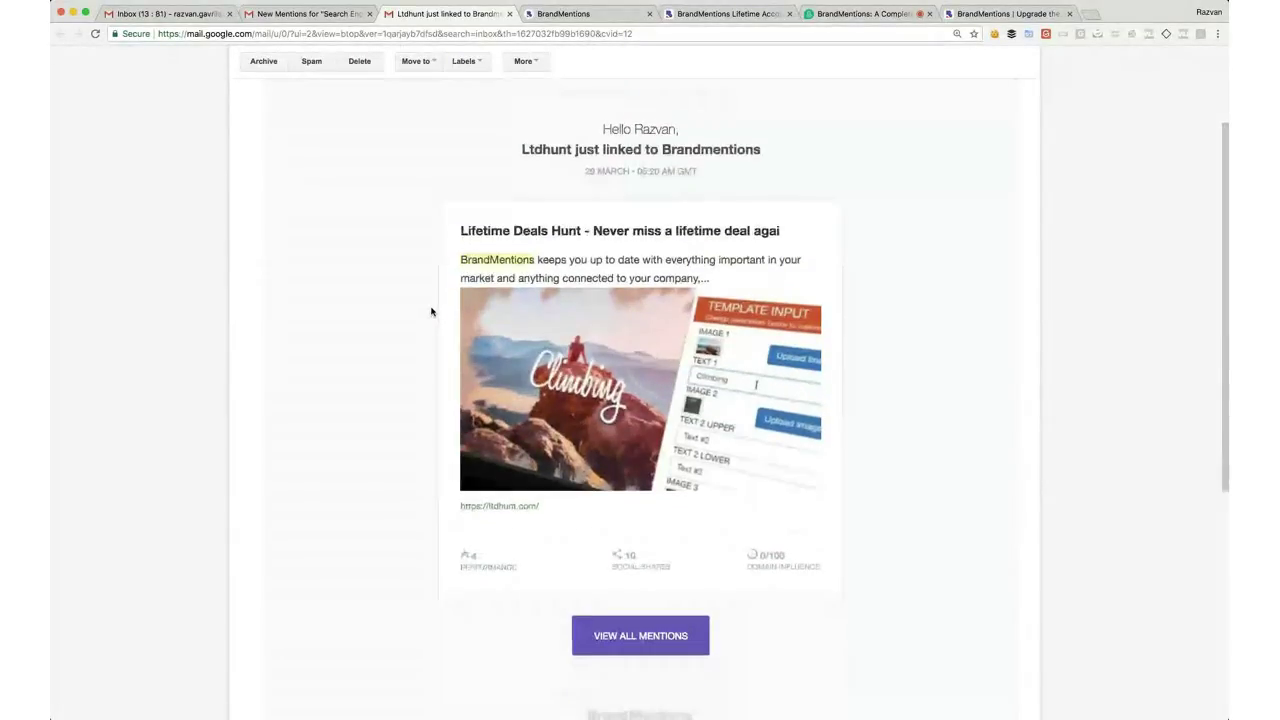
Return to the BrandMentions lifetime deal page and highlight the offer "White-label Reporting & Data Export" for buying 2 lifetime deals
scroll(431, 312, down, 1)
click(727, 17)
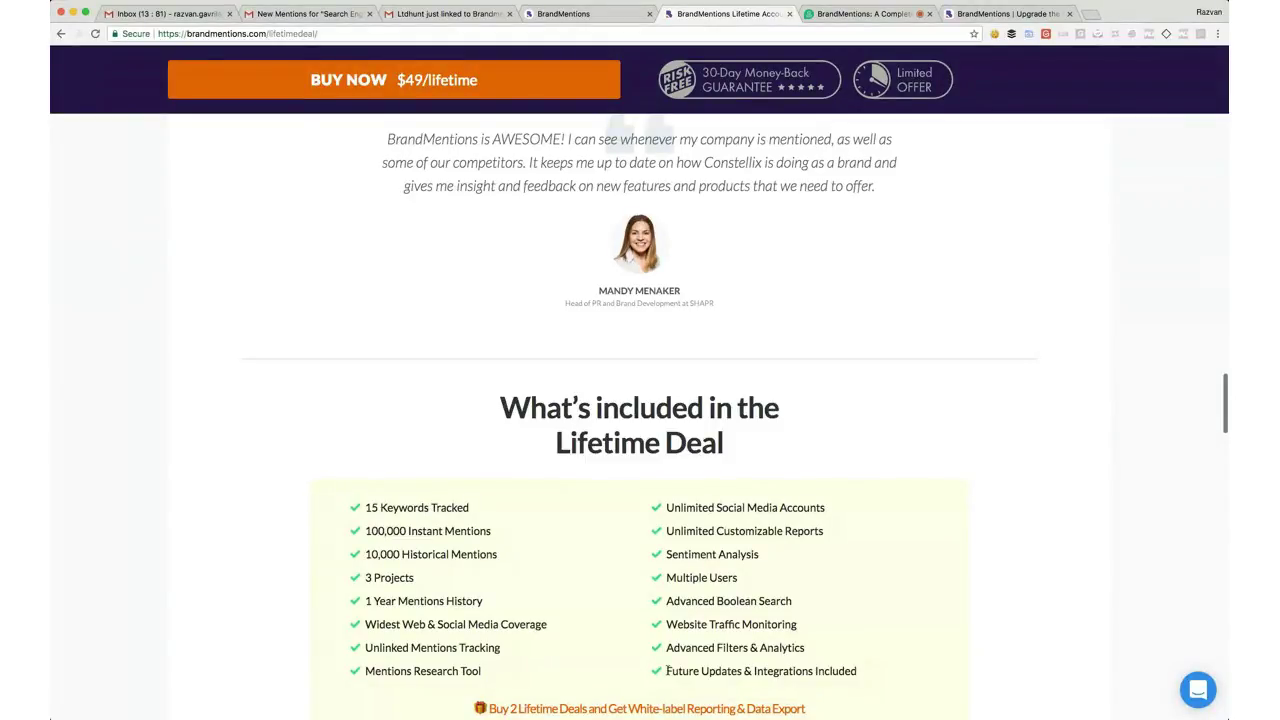
scroll(667, 671, down, 3)
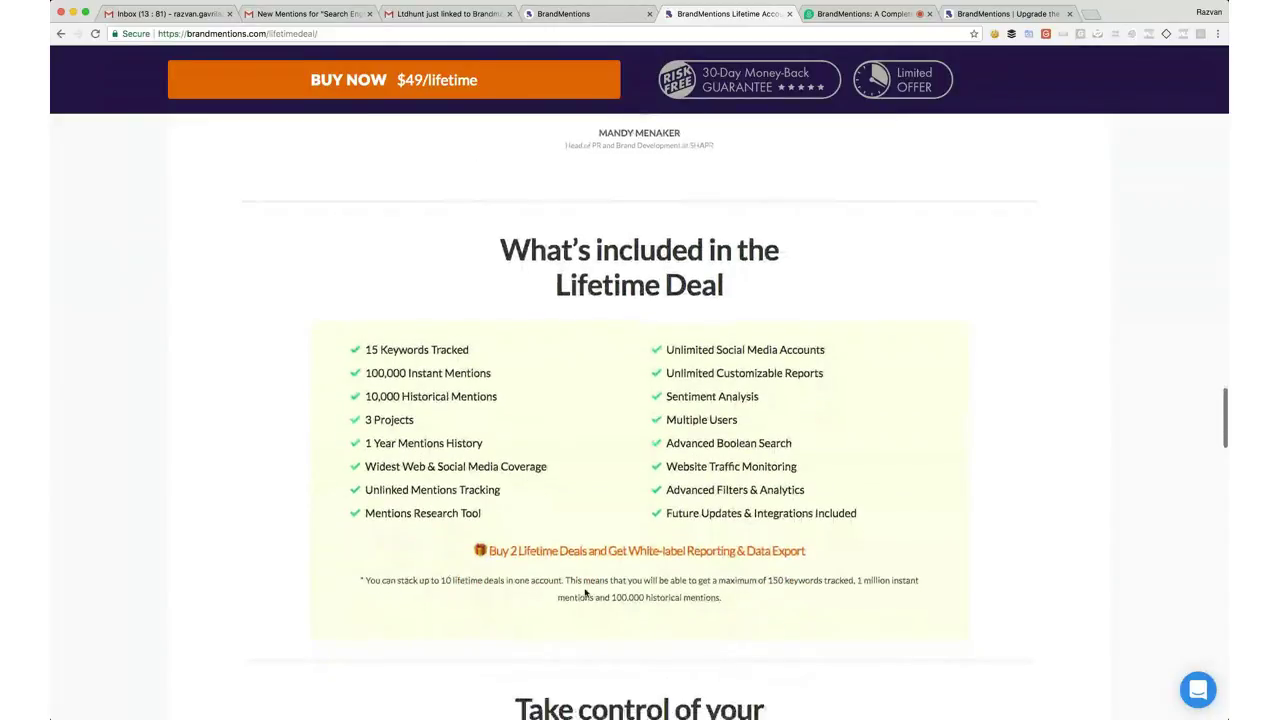
drag(491, 551, 820, 565)
click(820, 565)
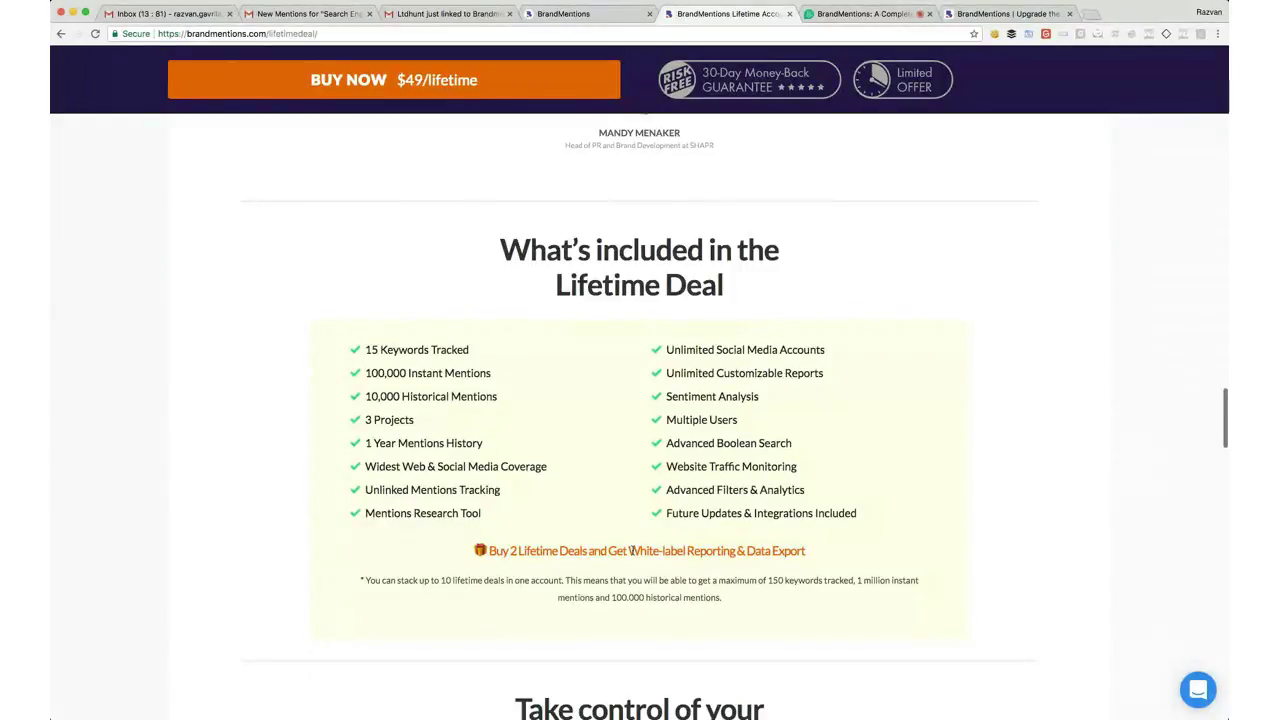
drag(630, 551, 812, 556)
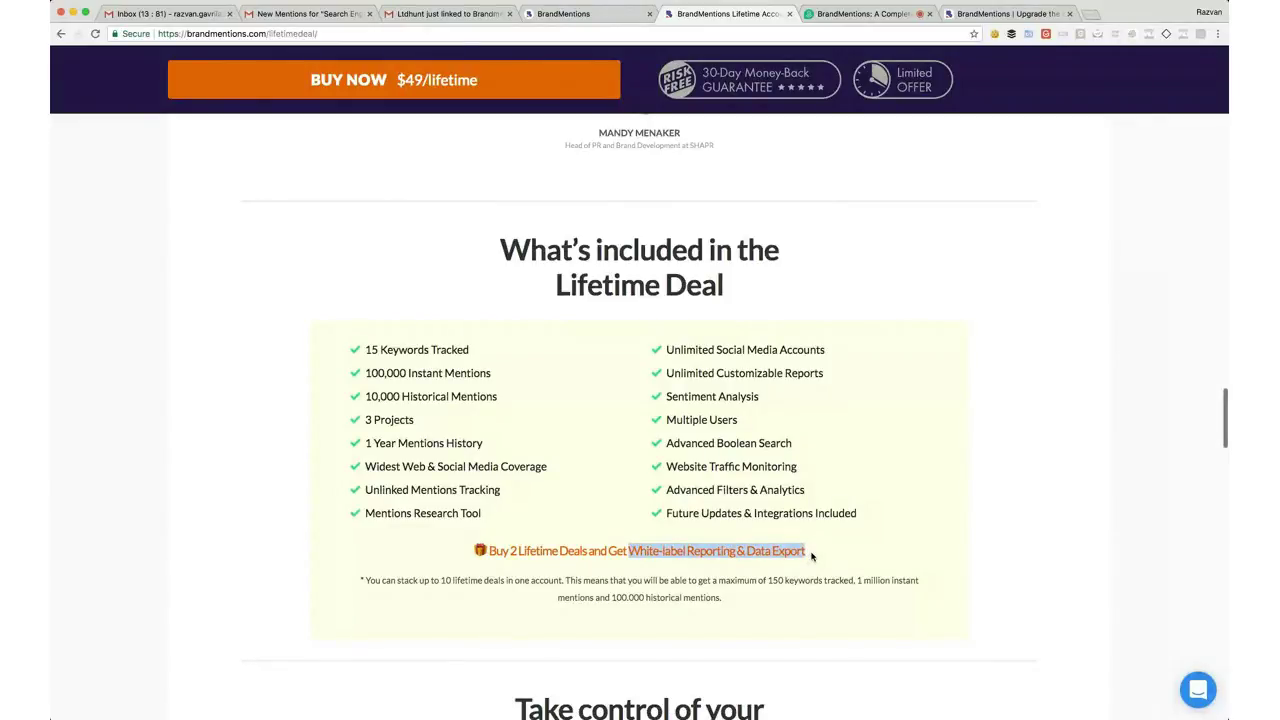
click(812, 556)
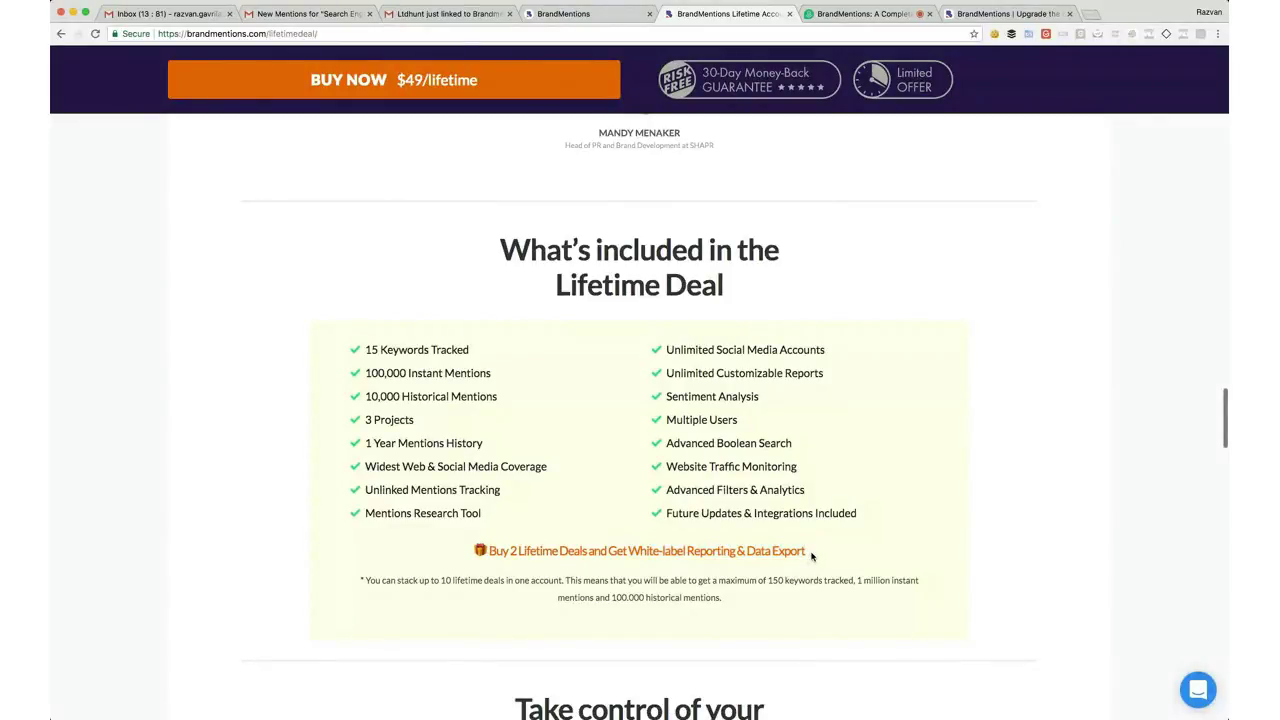
Highlight the allowance to stack up to 10 lifetime deals in one account and the 150 tracked keywords in the note
drag(423, 580, 563, 580)
click(563, 580)
drag(767, 580, 853, 579)
click(923, 552)
Look over the online reputation, pricing and "Frequent Questions" sections of the lifetime deal page and return to the deal's feature list
scroll(924, 553, down, 5)
scroll(924, 553, down, 1)
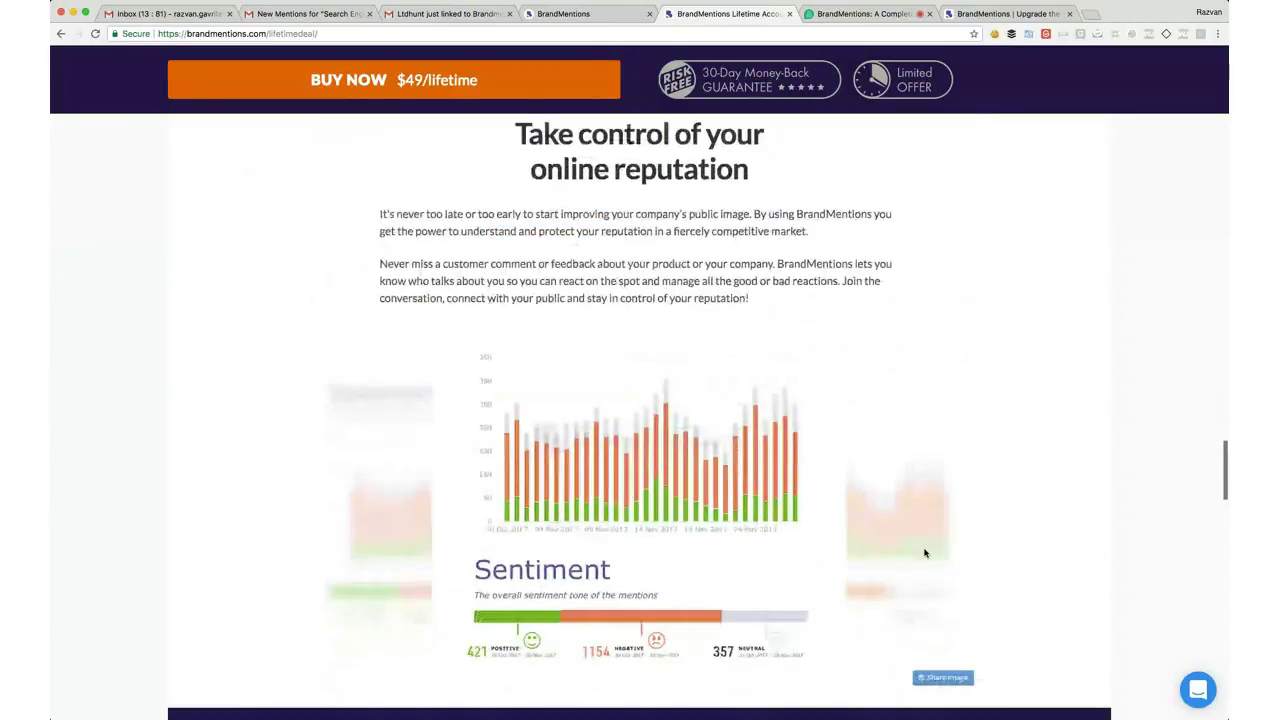
scroll(924, 553, down, 3)
scroll(925, 553, down, 10)
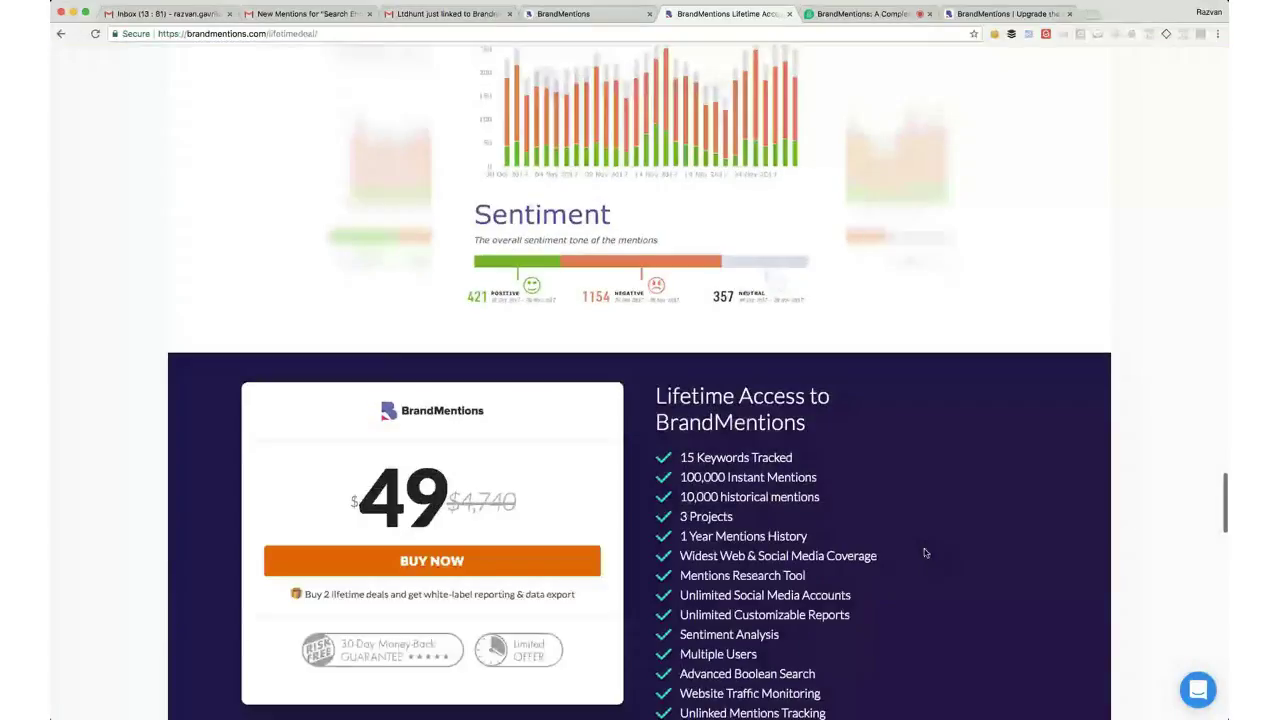
scroll(925, 553, down, 3)
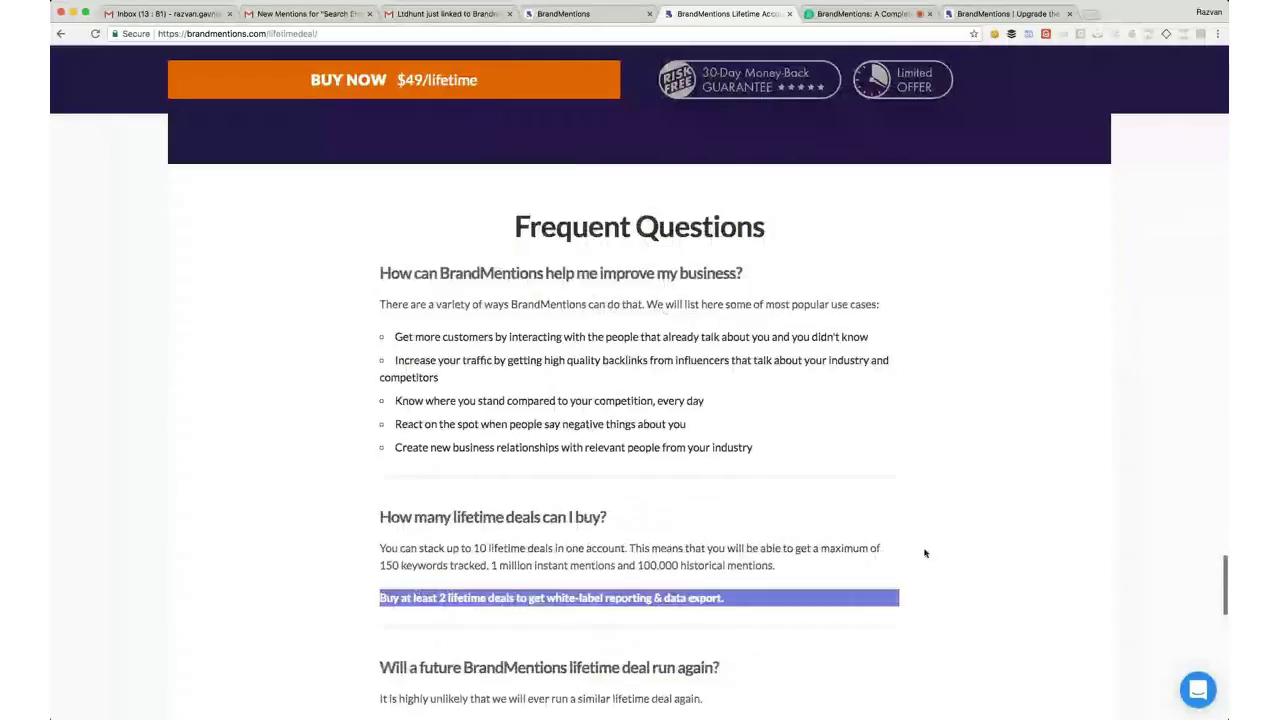
scroll(925, 553, up, 15)
scroll(925, 553, up, 20)
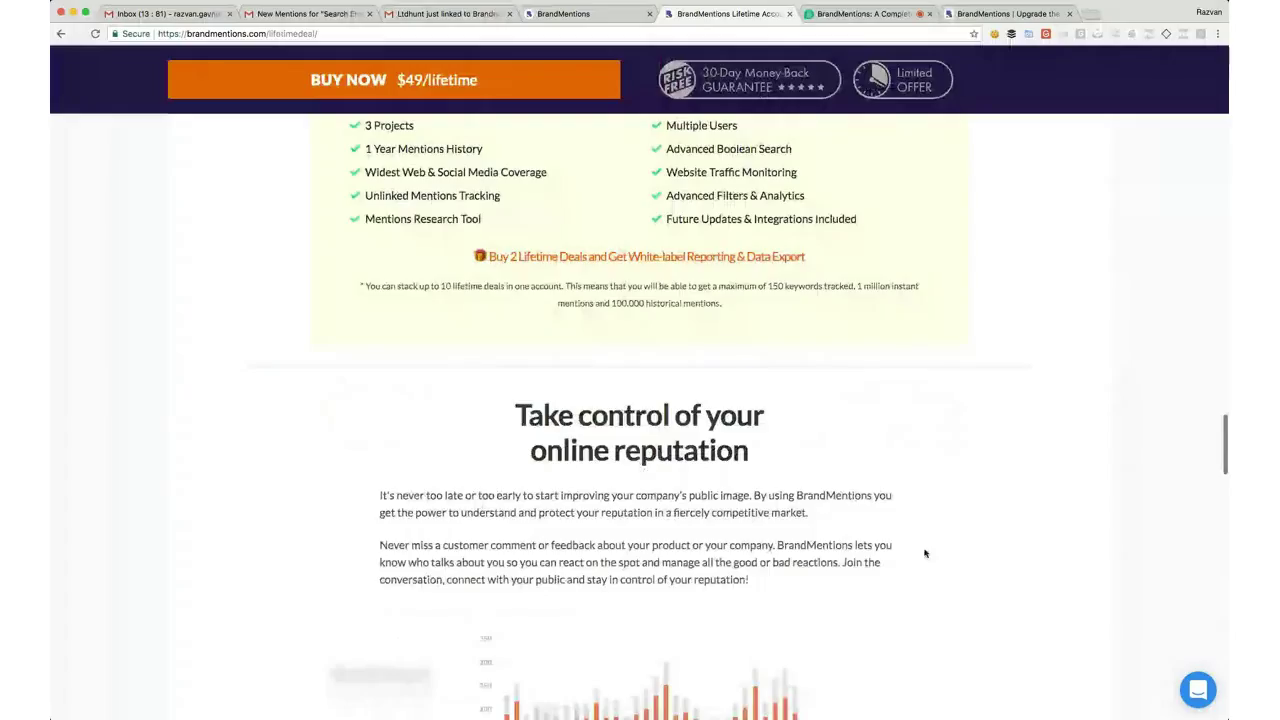
Check the attendee chat in the Demio webinar room and return to the lifetime deal page
click(876, 15)
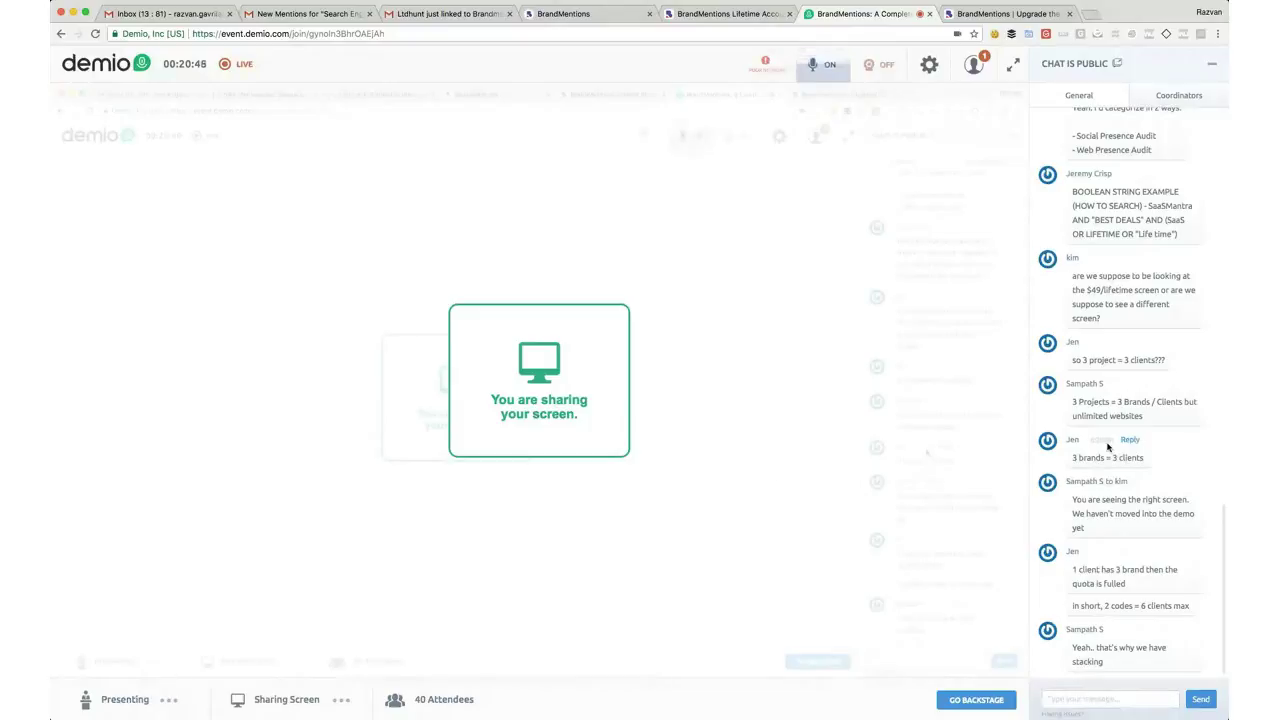
click(749, 14)
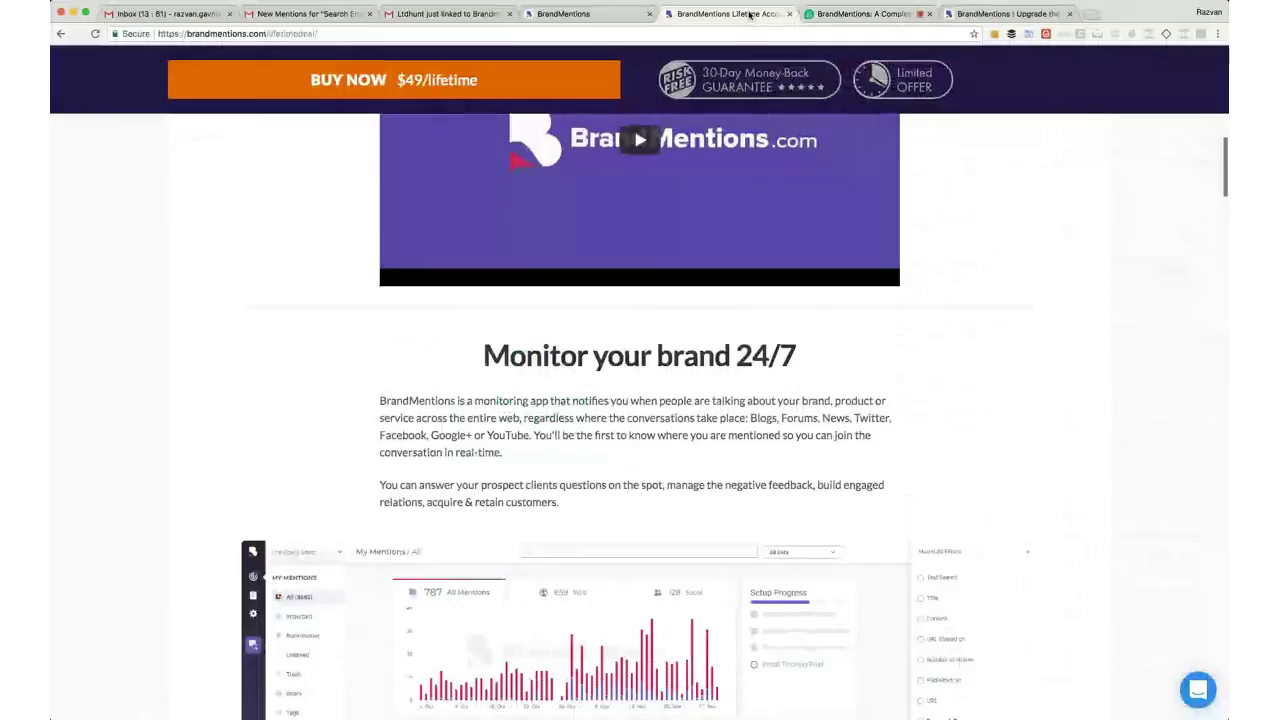
Switch to the BrandMentions app and examine the mentions chart of the cognitiveseo project
click(590, 14)
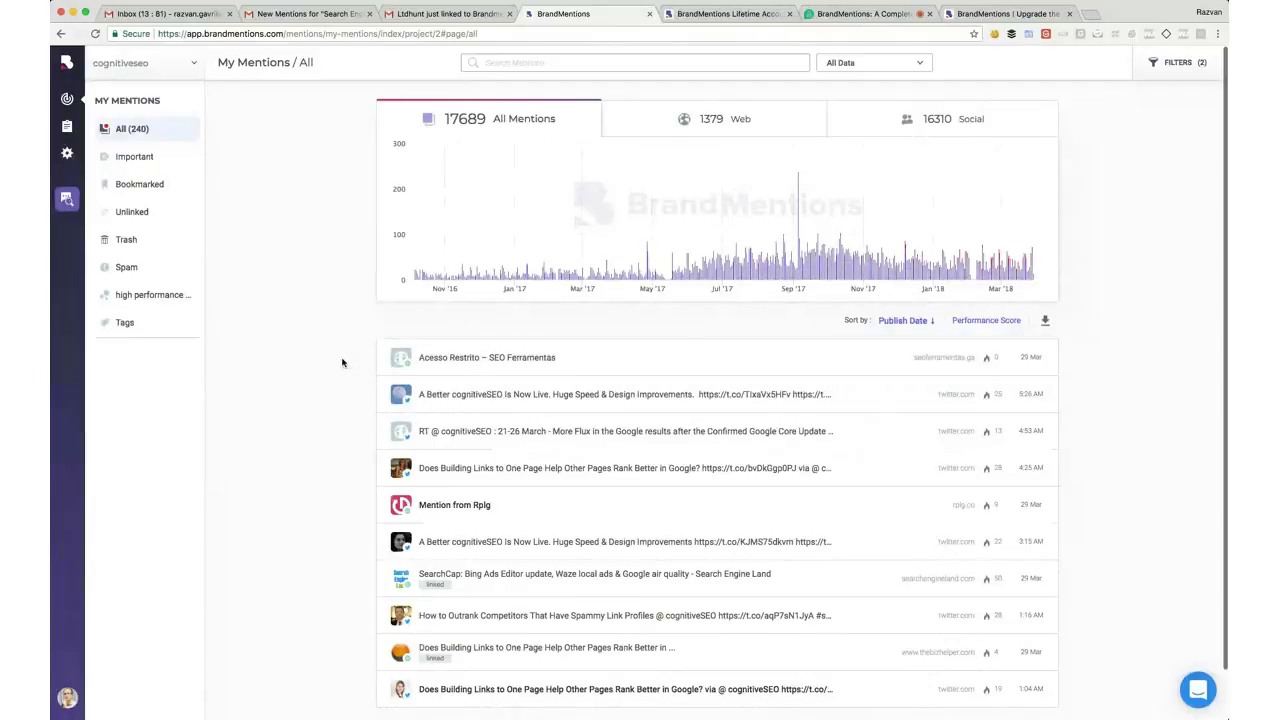
click(188, 63)
click(308, 179)
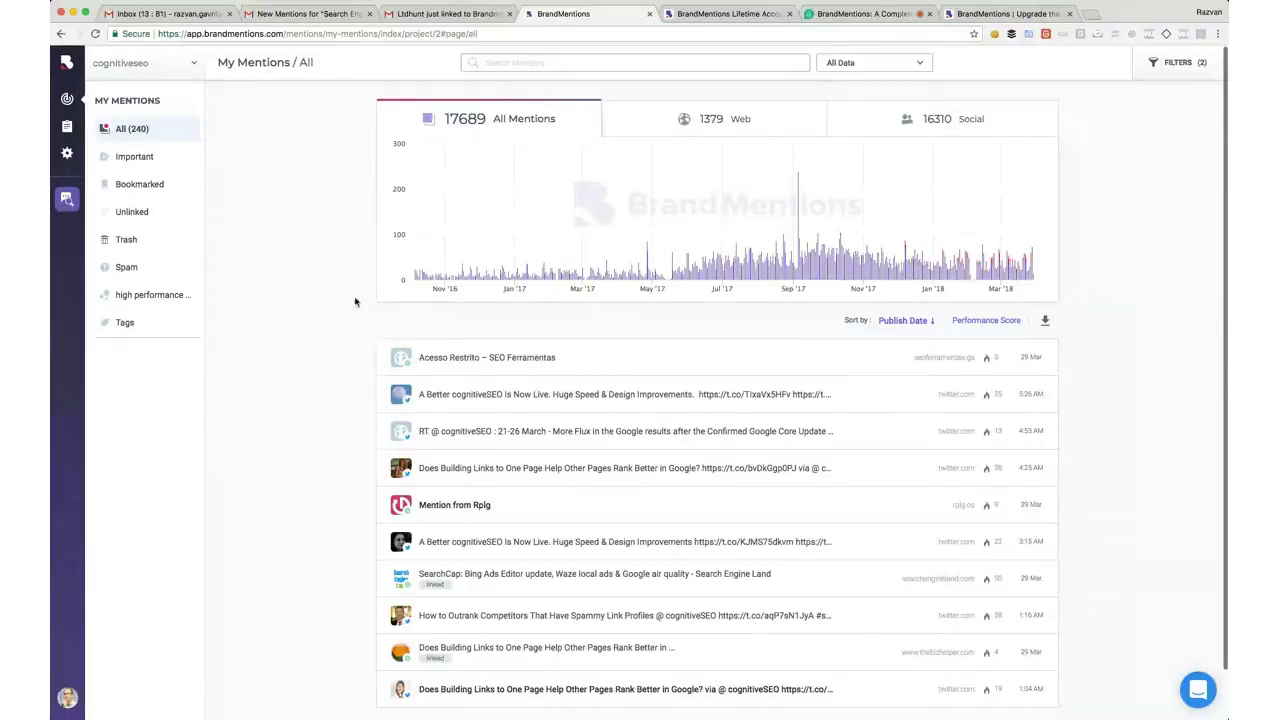
mouse_move(415, 281)
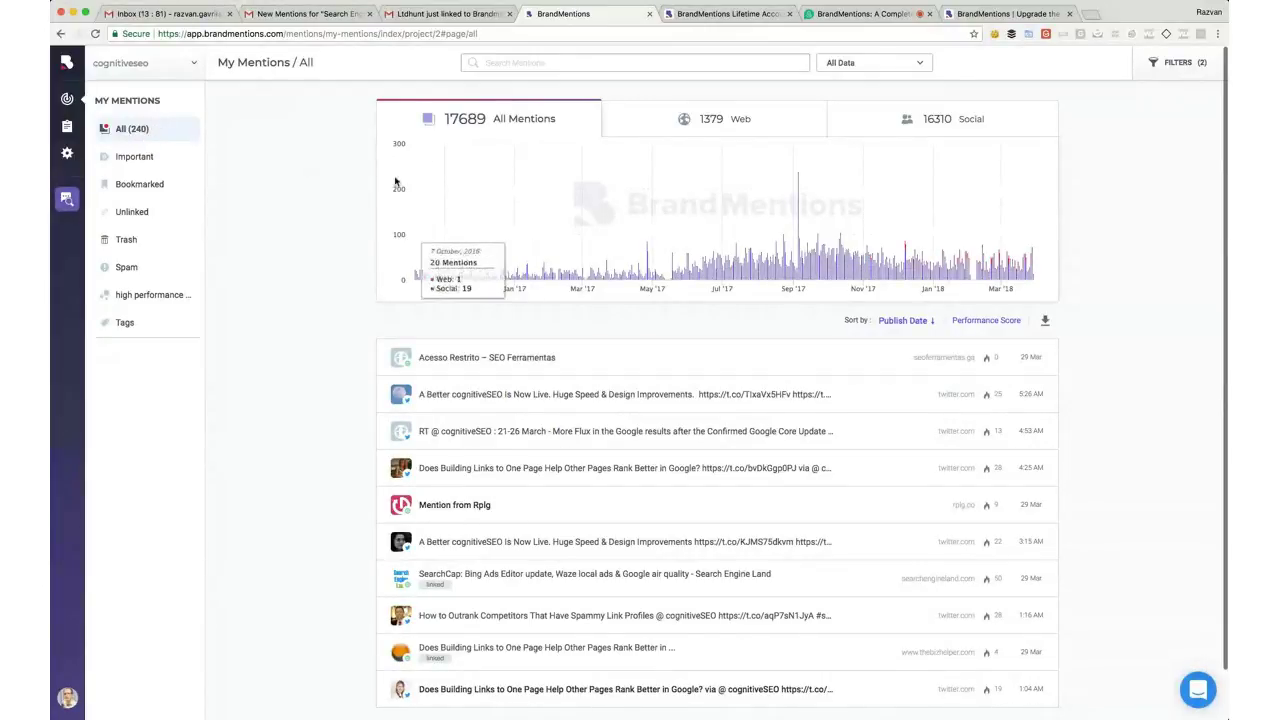
Filter the cognitiveseo mentions by Mention Status "Is Unread"
click(1170, 63)
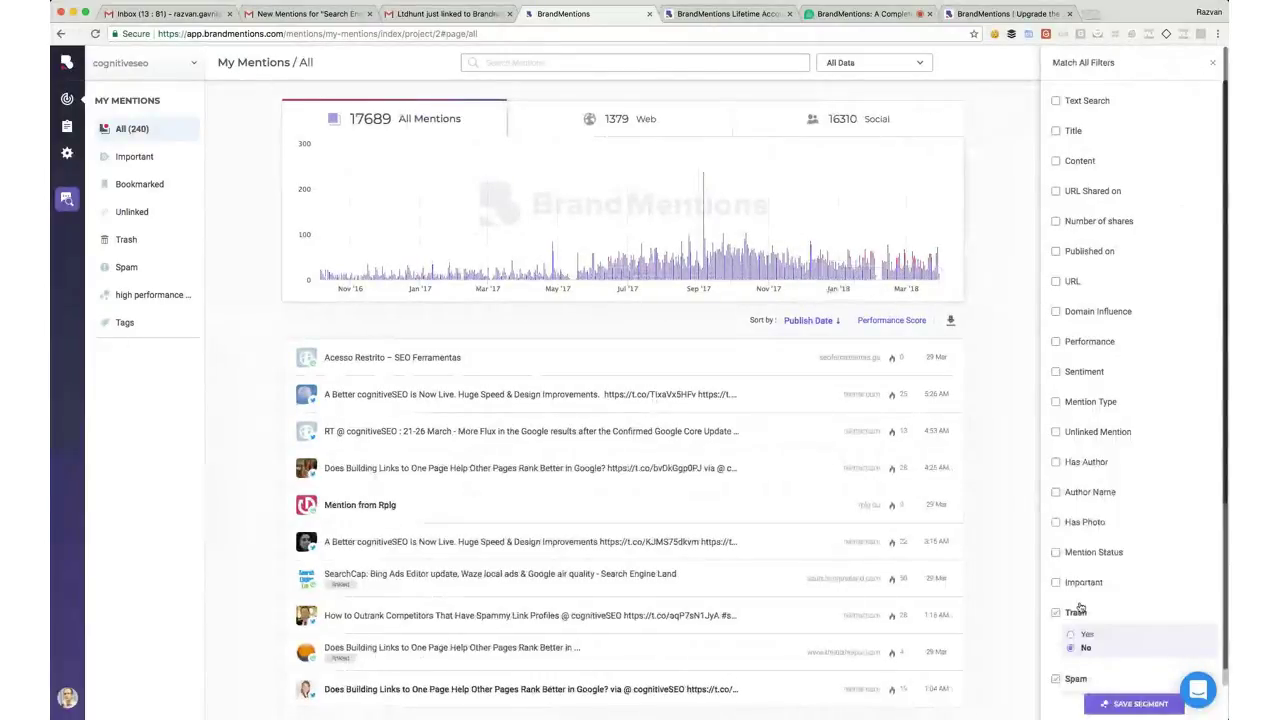
scroll(1081, 565, down, 1)
click(1080, 551)
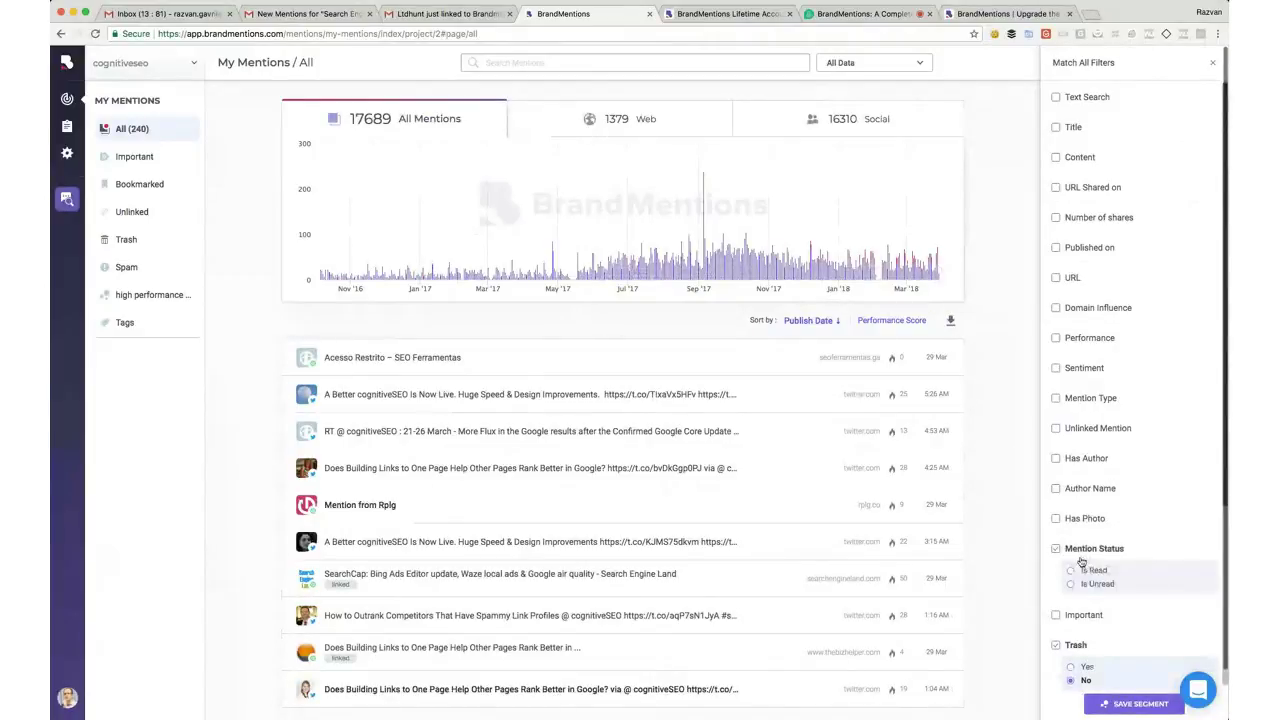
click(1088, 586)
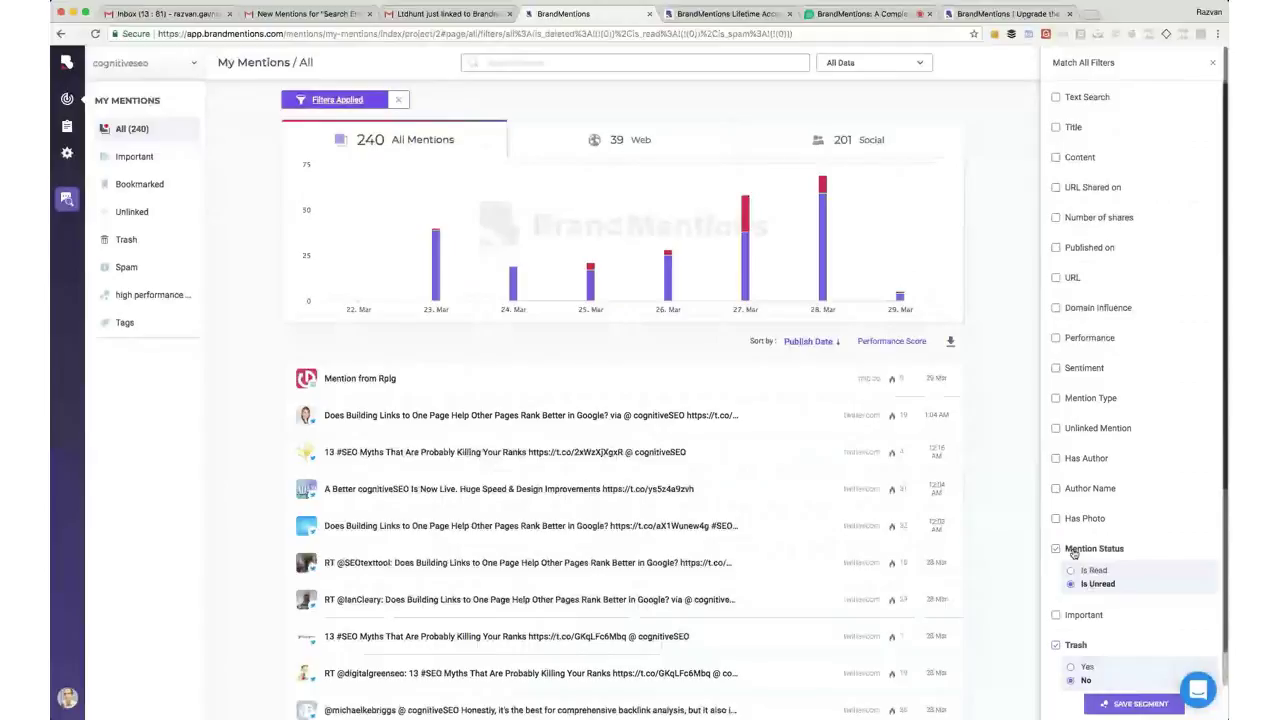
Expand the unread mentions one after another, from the second mention to the last one on the first page
scroll(517, 534, down, 2)
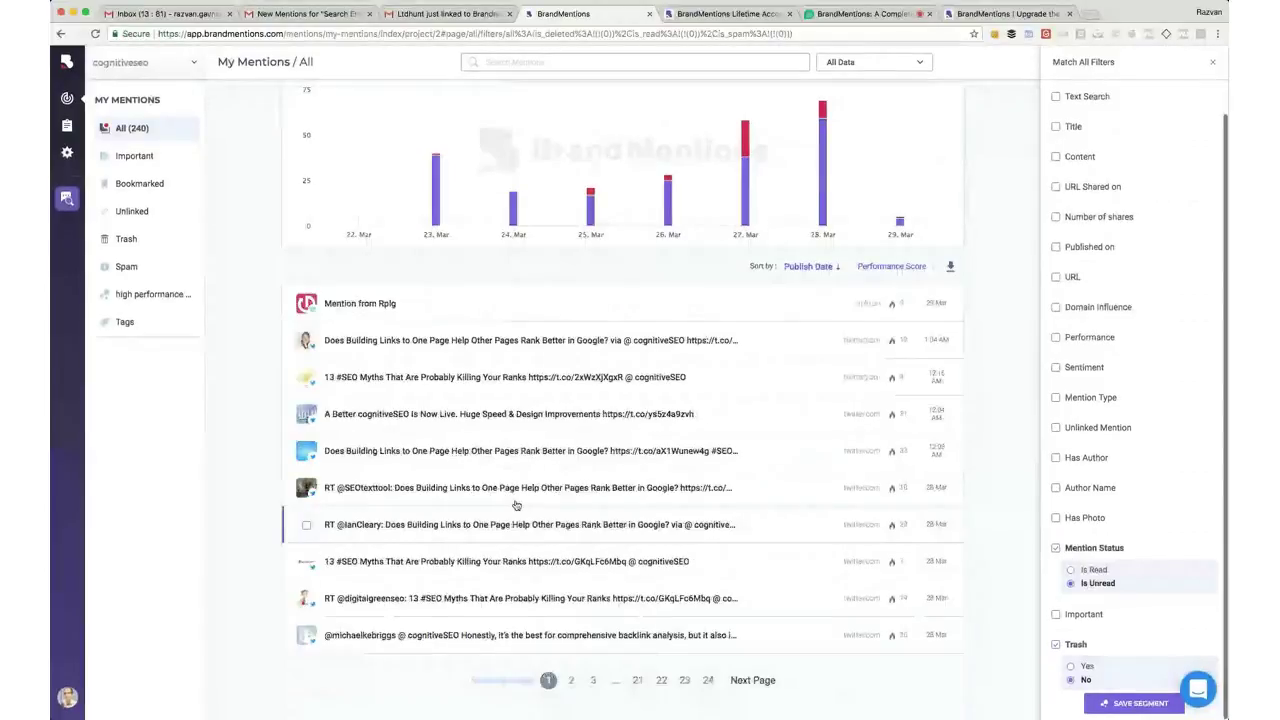
click(486, 340)
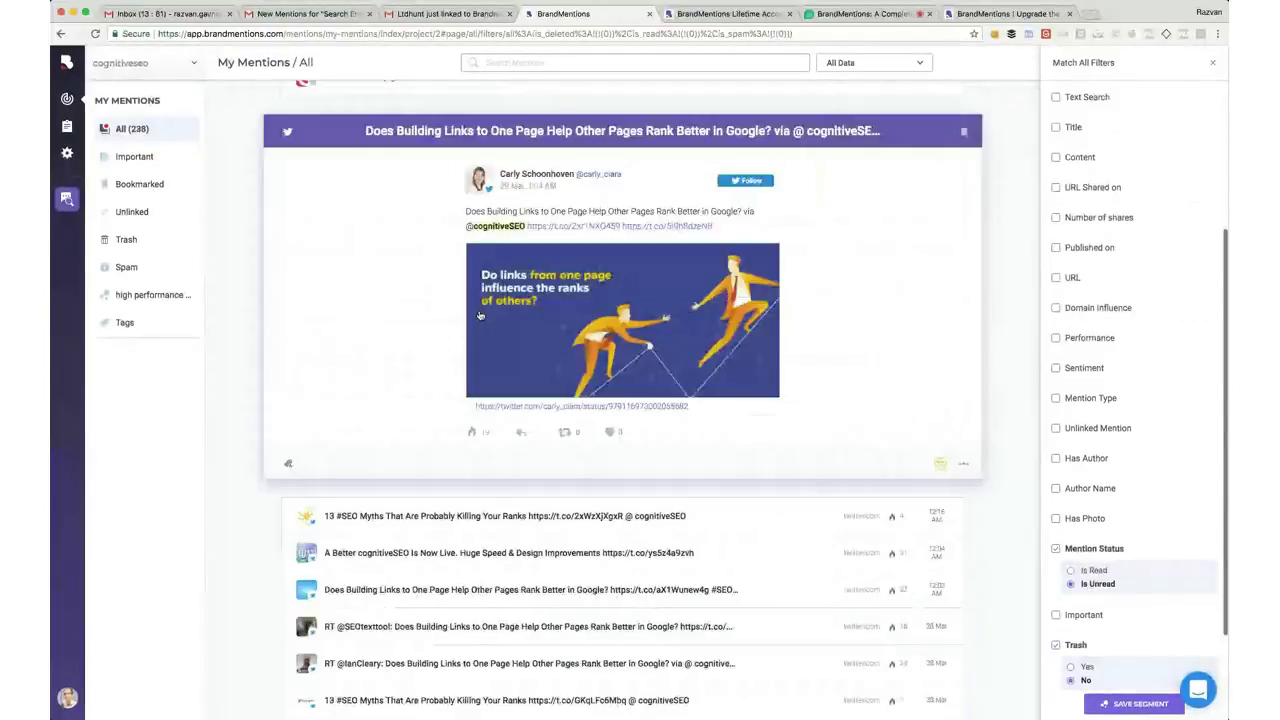
key(Down)
key(Down)
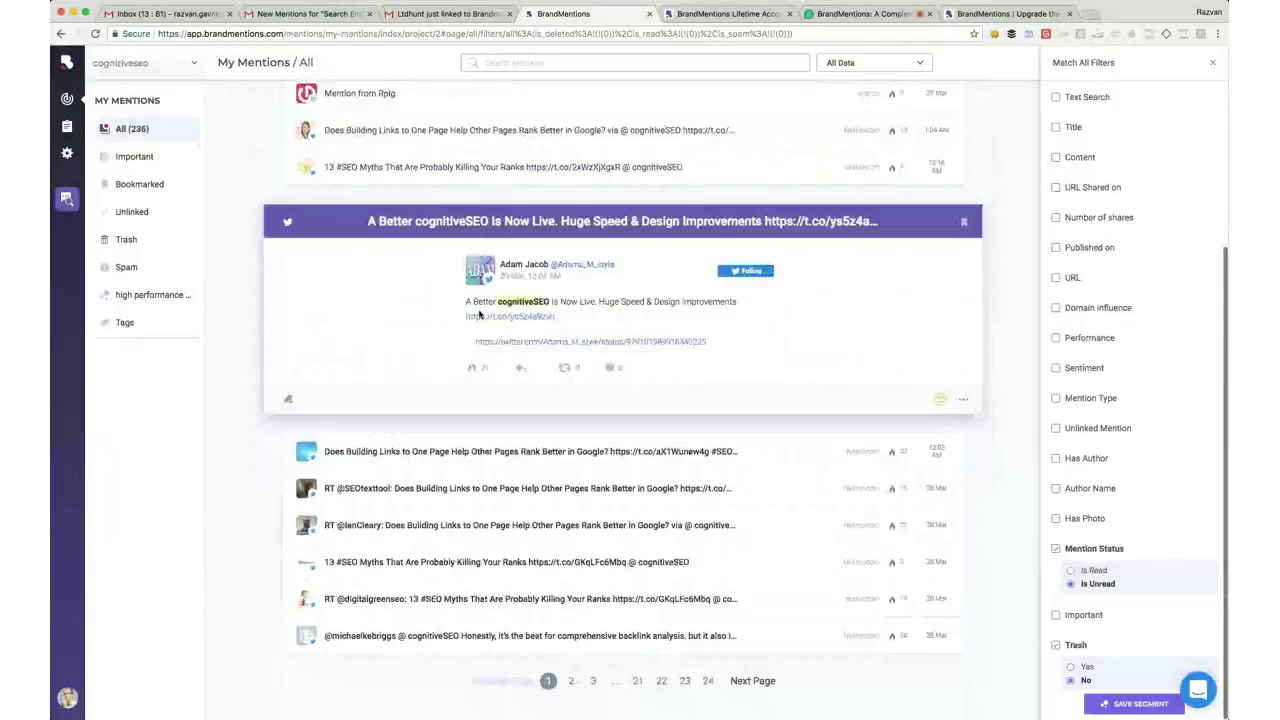
key(Down)
key(Down)
key(Down)
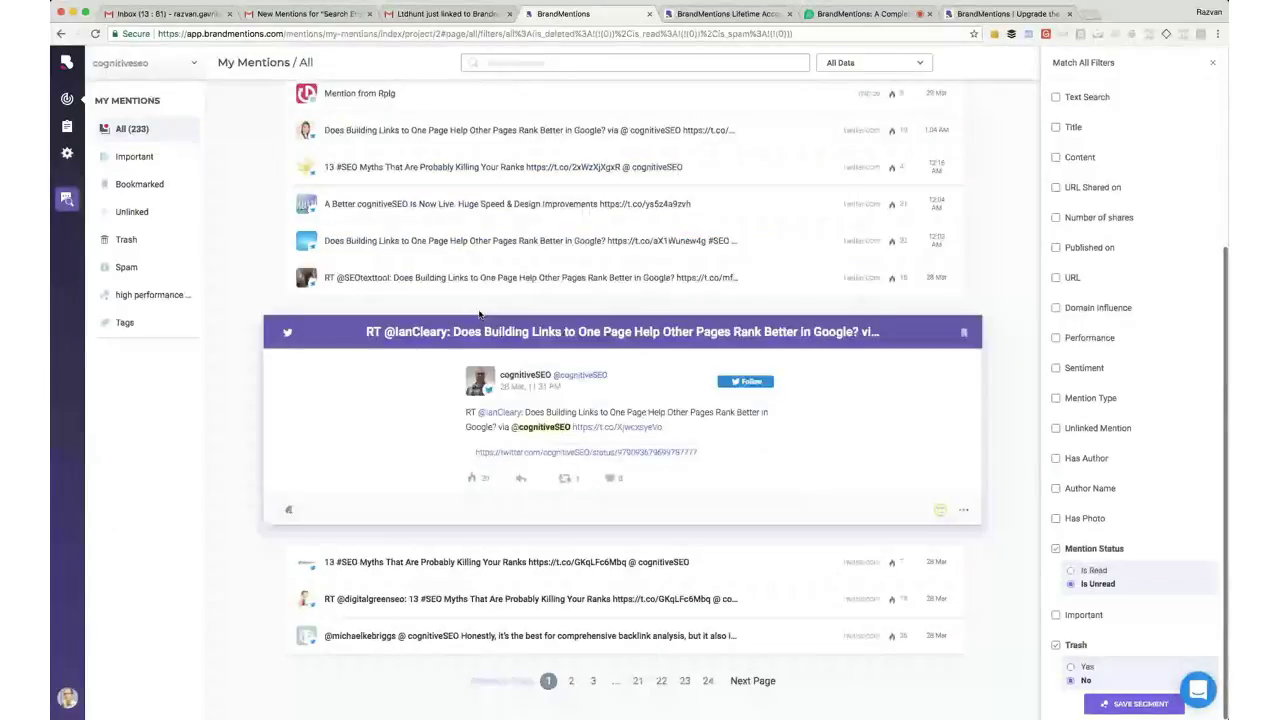
key(Down)
key(Down)
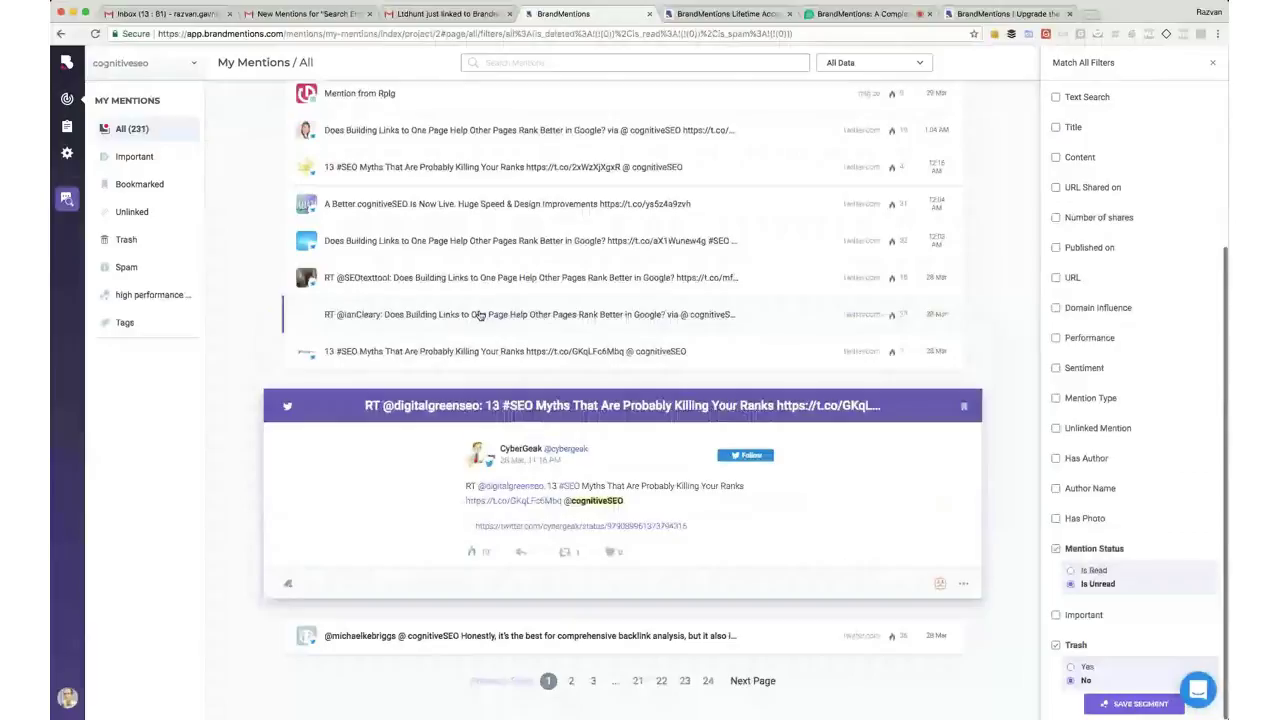
key(Down)
Limit the unread mentions to Web and expand the seoland.in mention "A Better cognitiveSEO Is Now Live"
scroll(634, 148, up, 5)
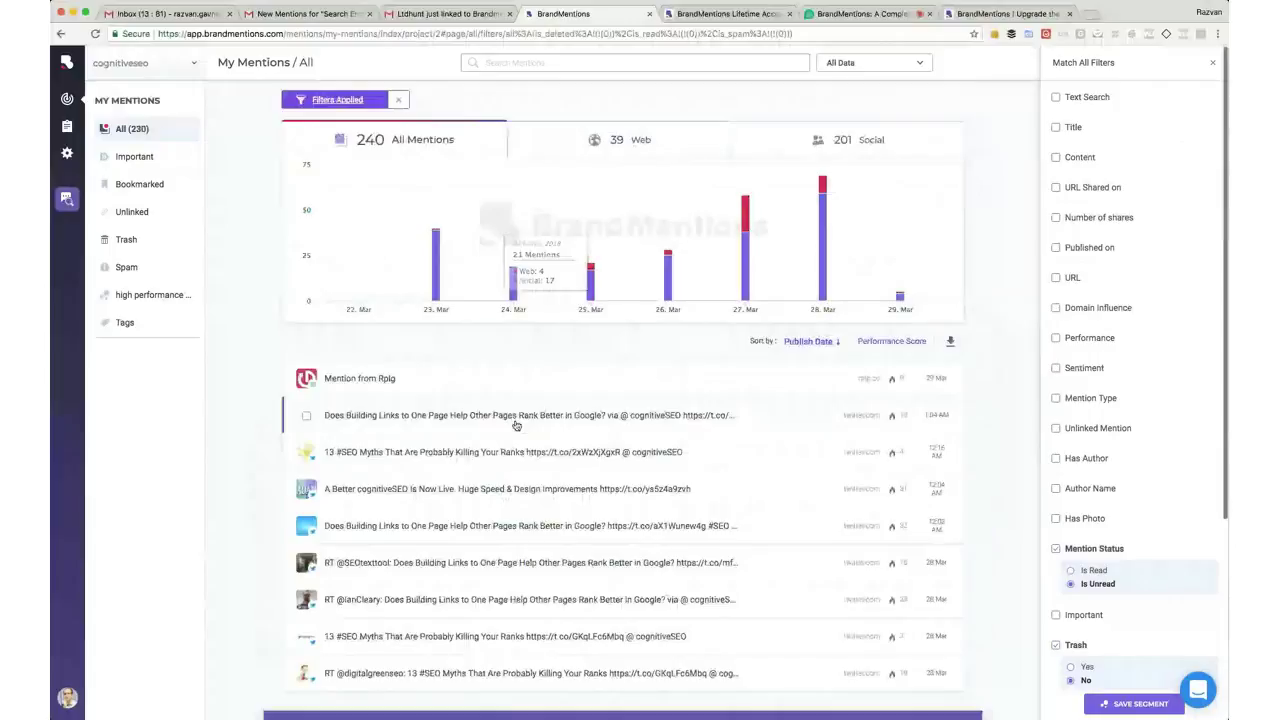
scroll(515, 424, down, 4)
scroll(515, 424, up, 4)
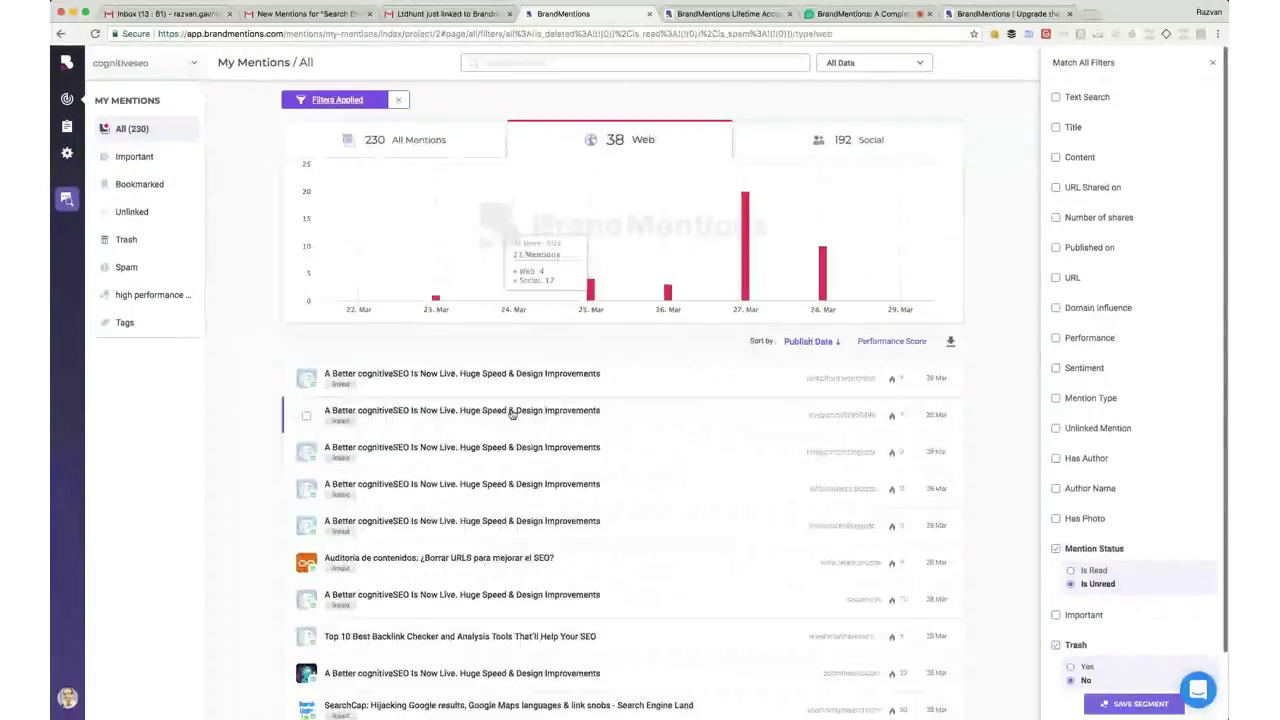
scroll(512, 538, down, 2)
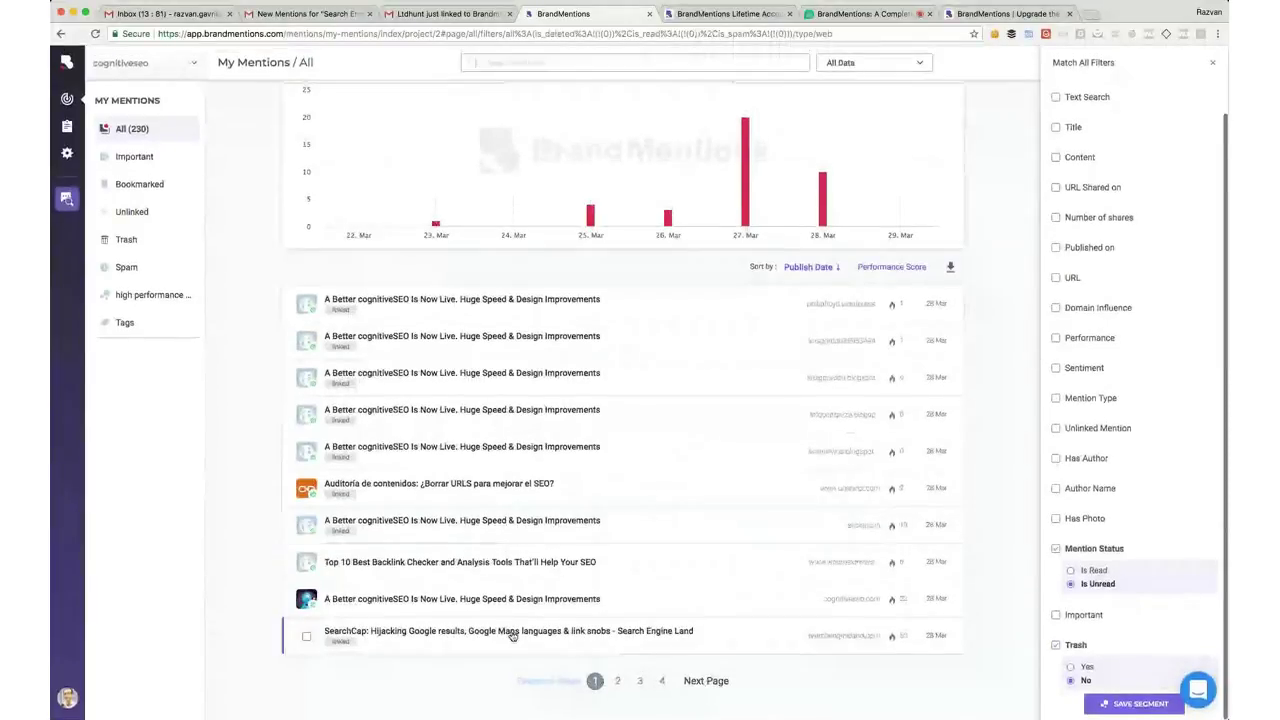
click(526, 533)
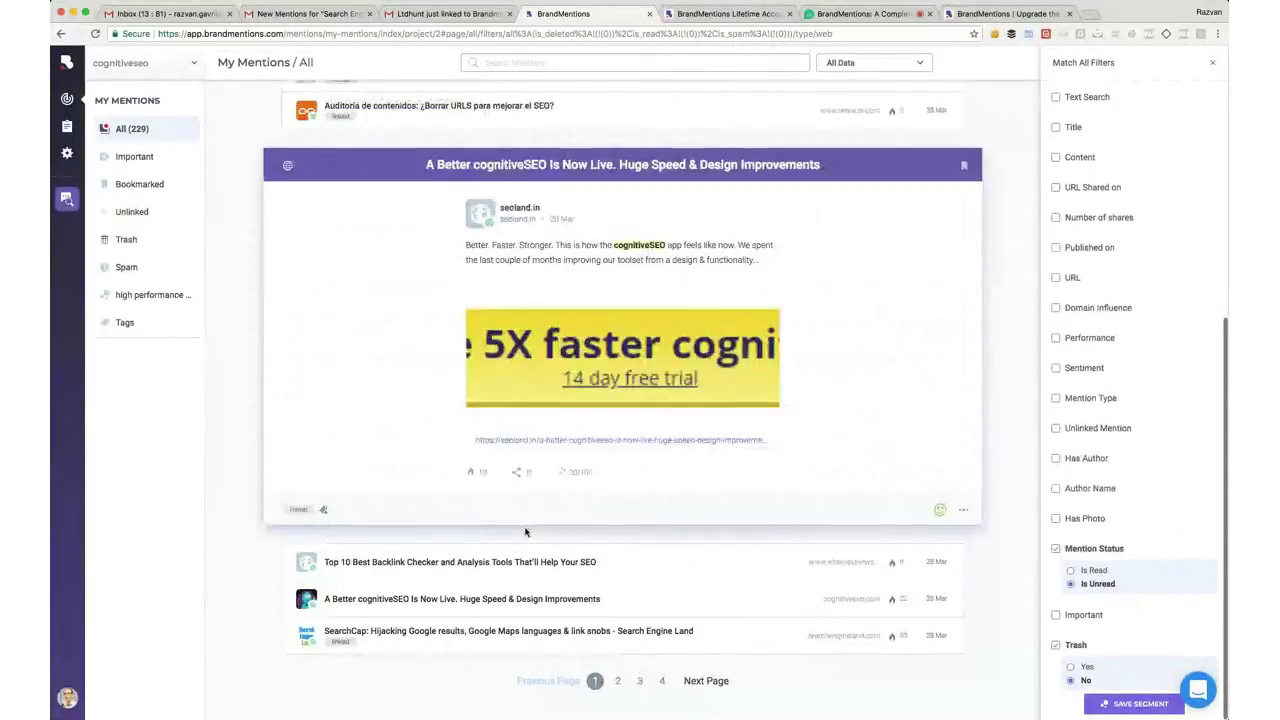
Open the source article of the seoland.in mention and examine the highlighted cognitiveSEO references in it
click(535, 440)
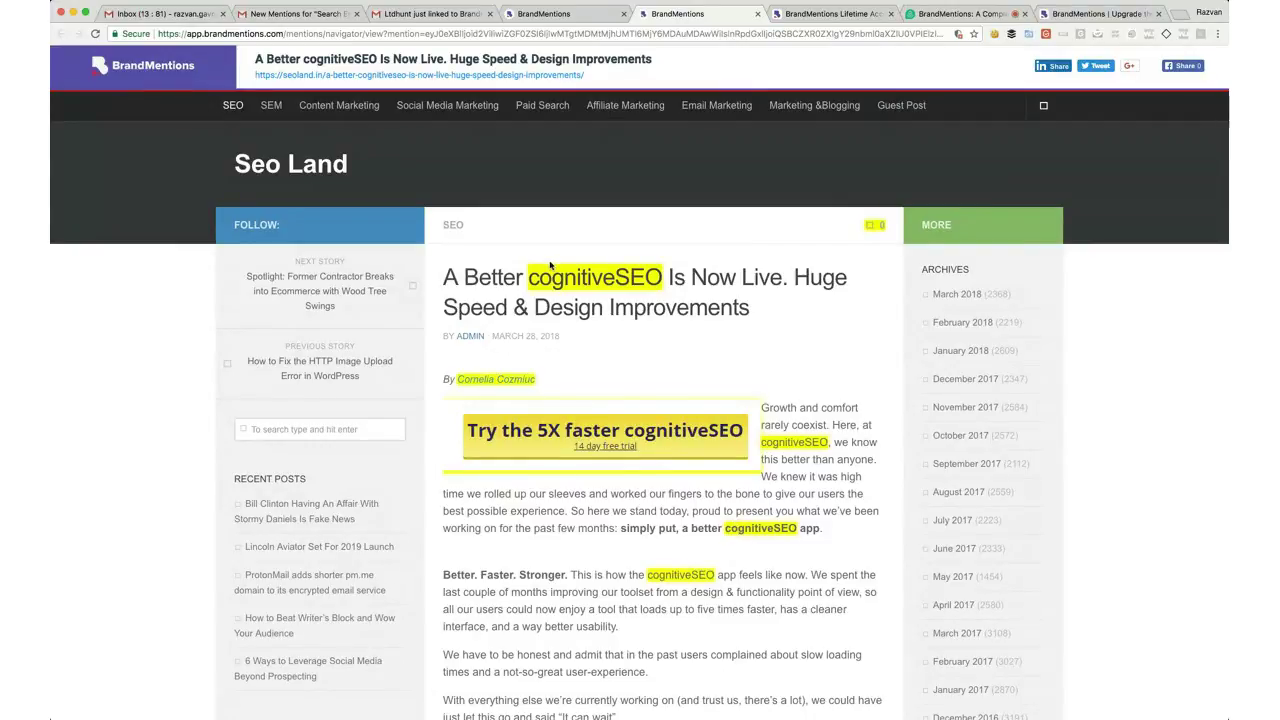
scroll(752, 569, down, 10)
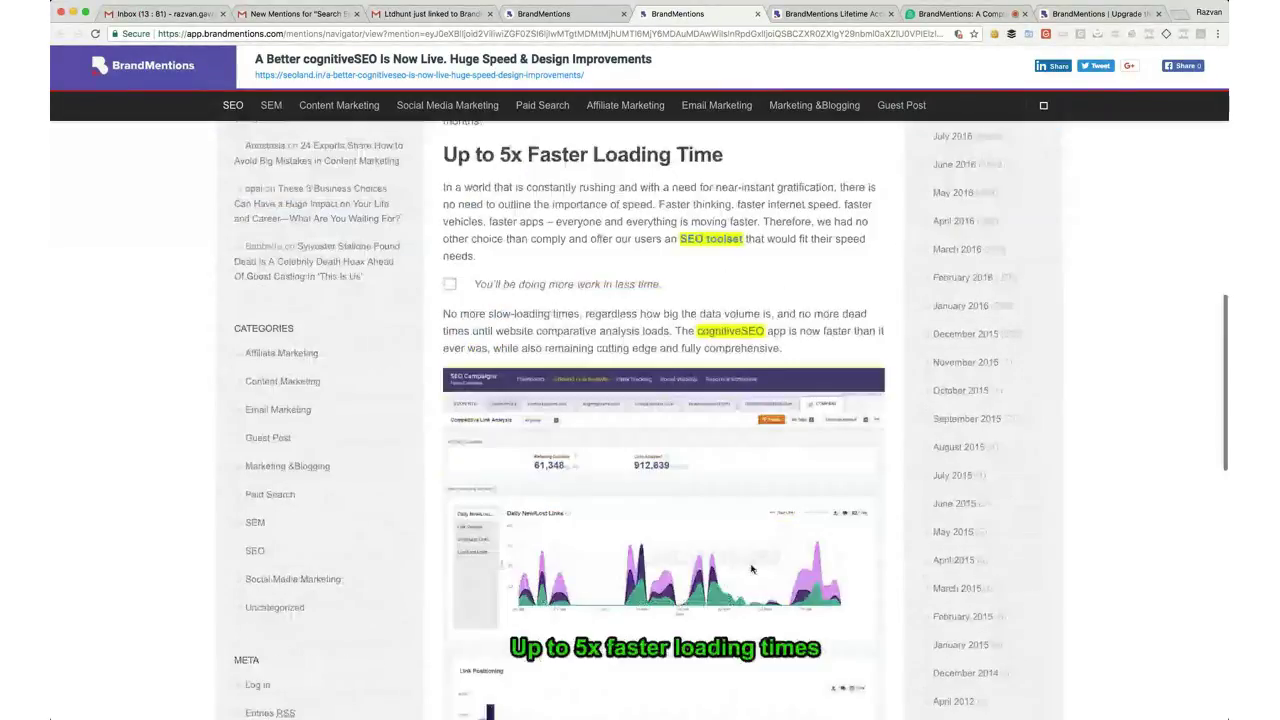
scroll(751, 569, down, 10)
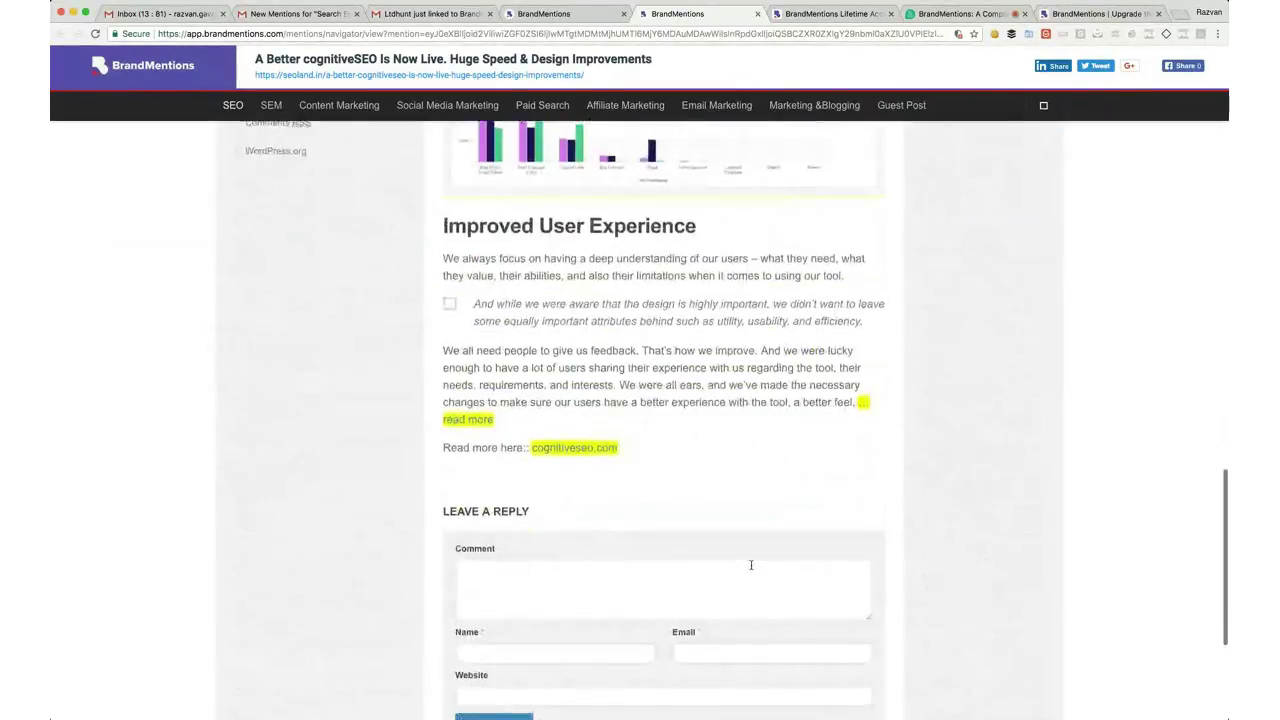
scroll(751, 565, up, 15)
scroll(751, 569, down, 3)
scroll(675, 320, up, 4)
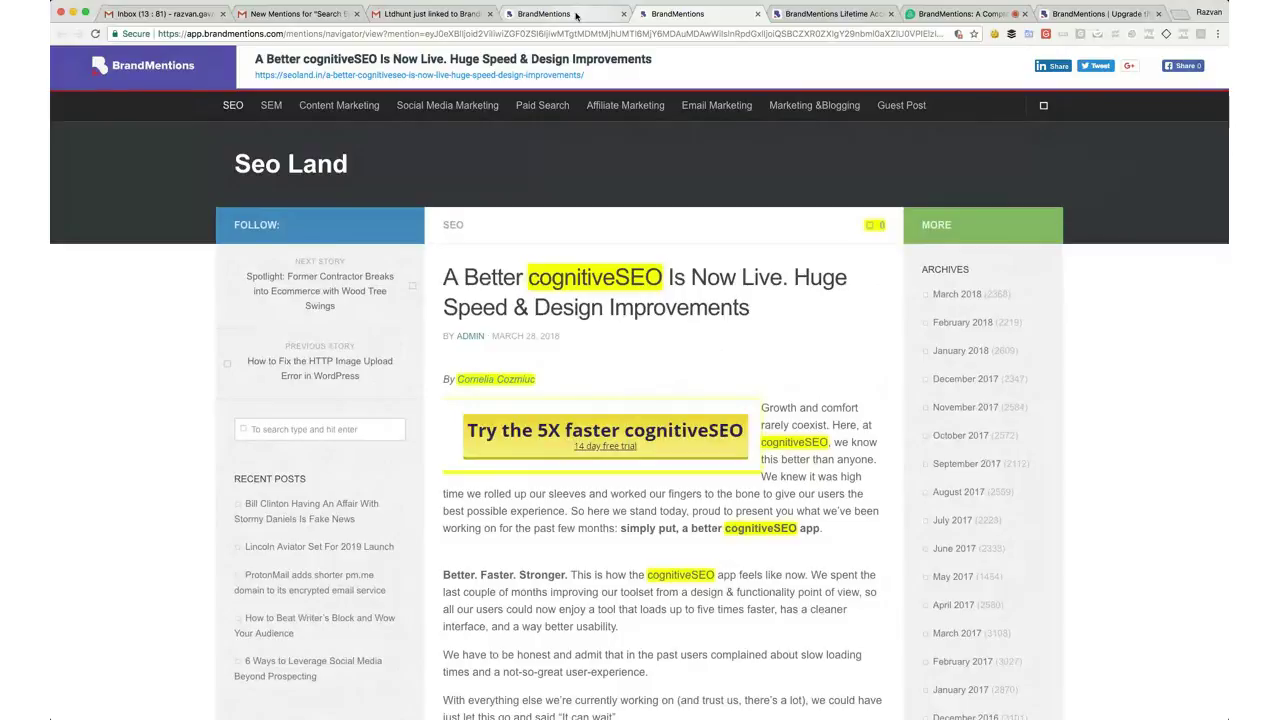
Return to the mentions list, collapse the expanded seoland.in mention and select all unread Web mentions on the page
click(576, 16)
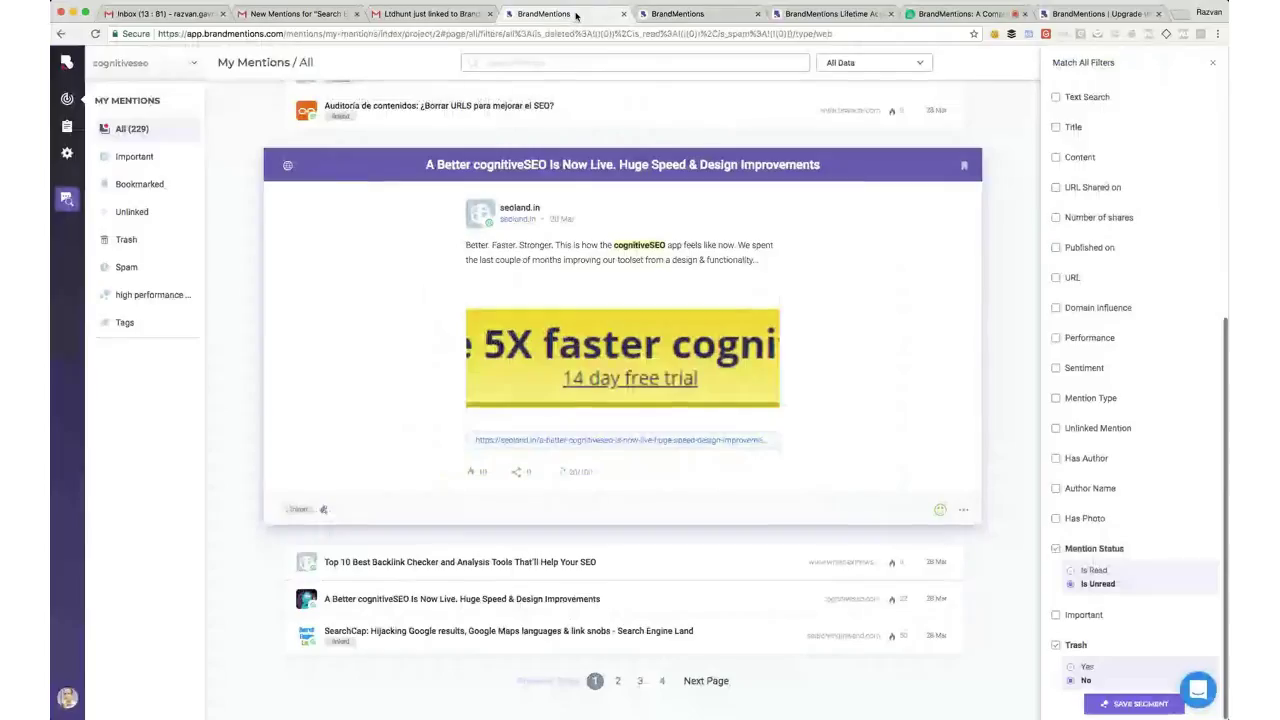
click(67, 697)
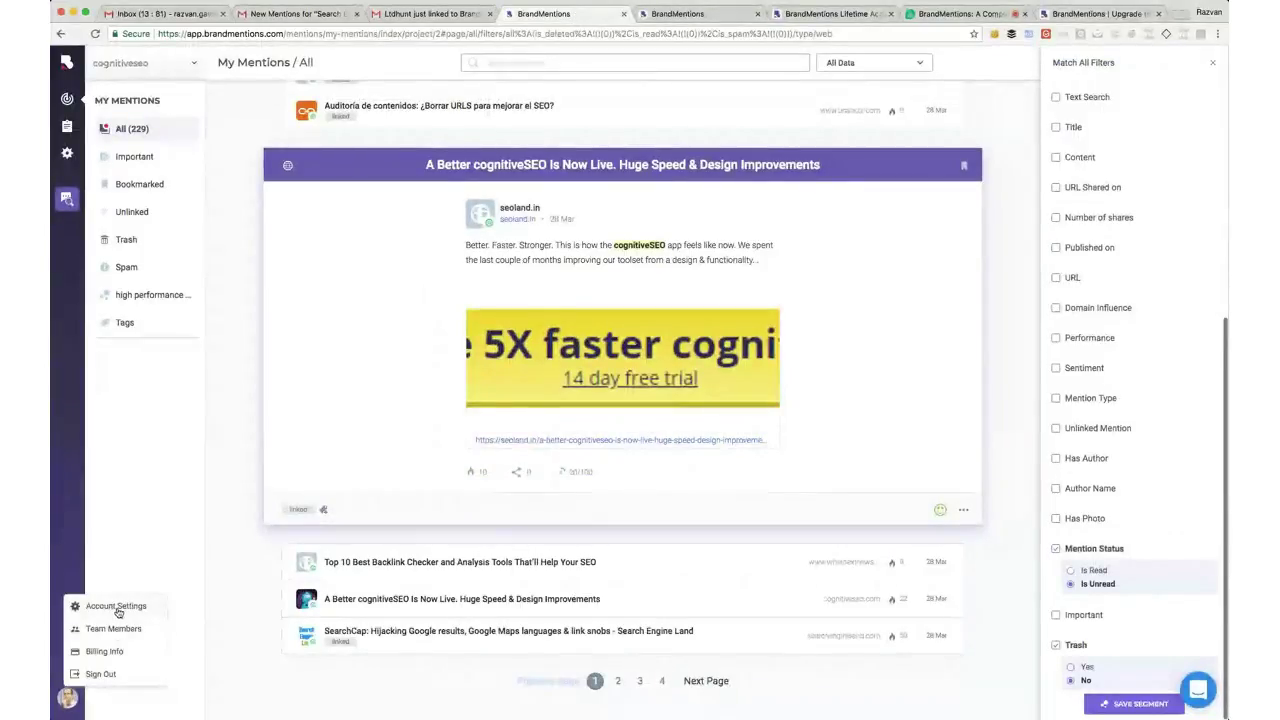
click(228, 523)
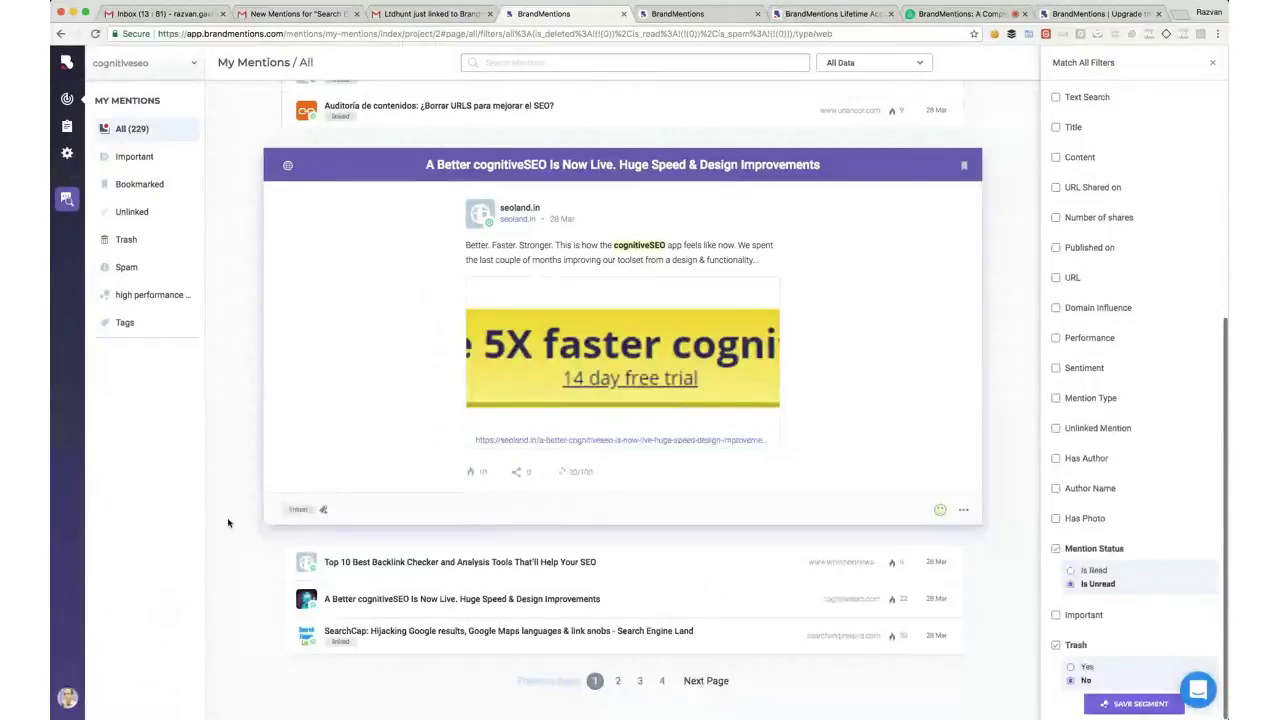
click(657, 176)
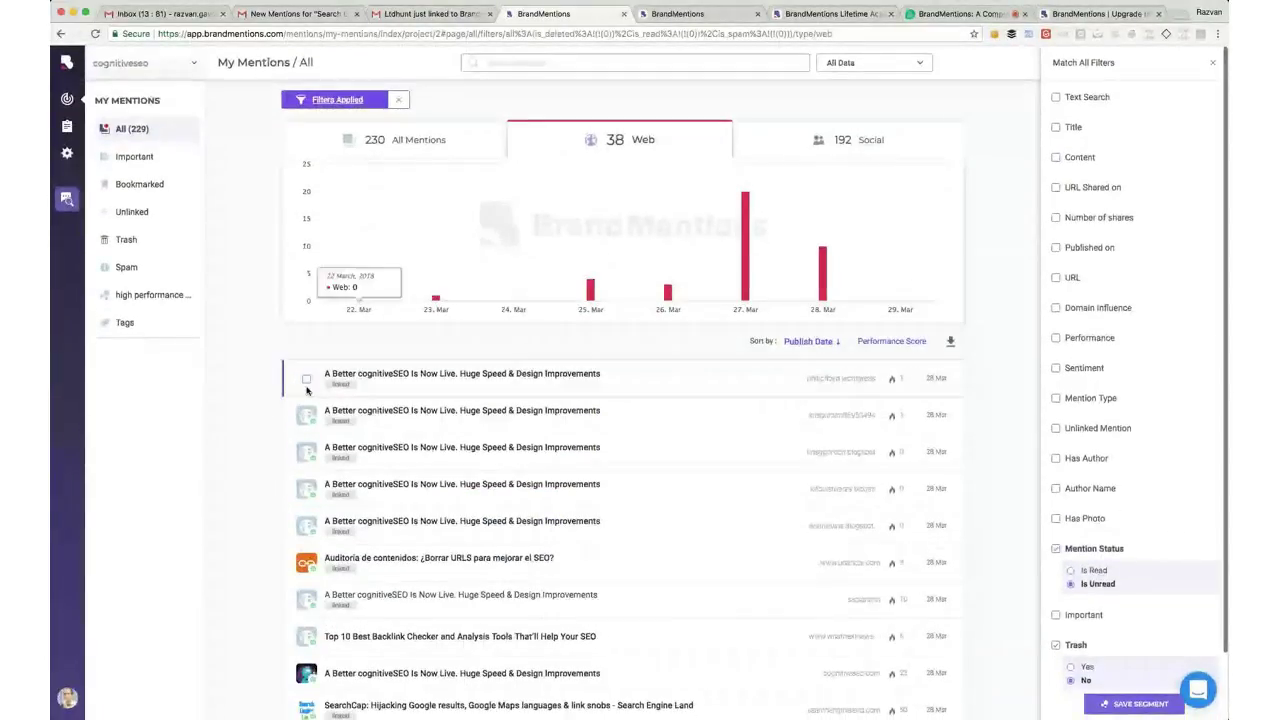
click(307, 381)
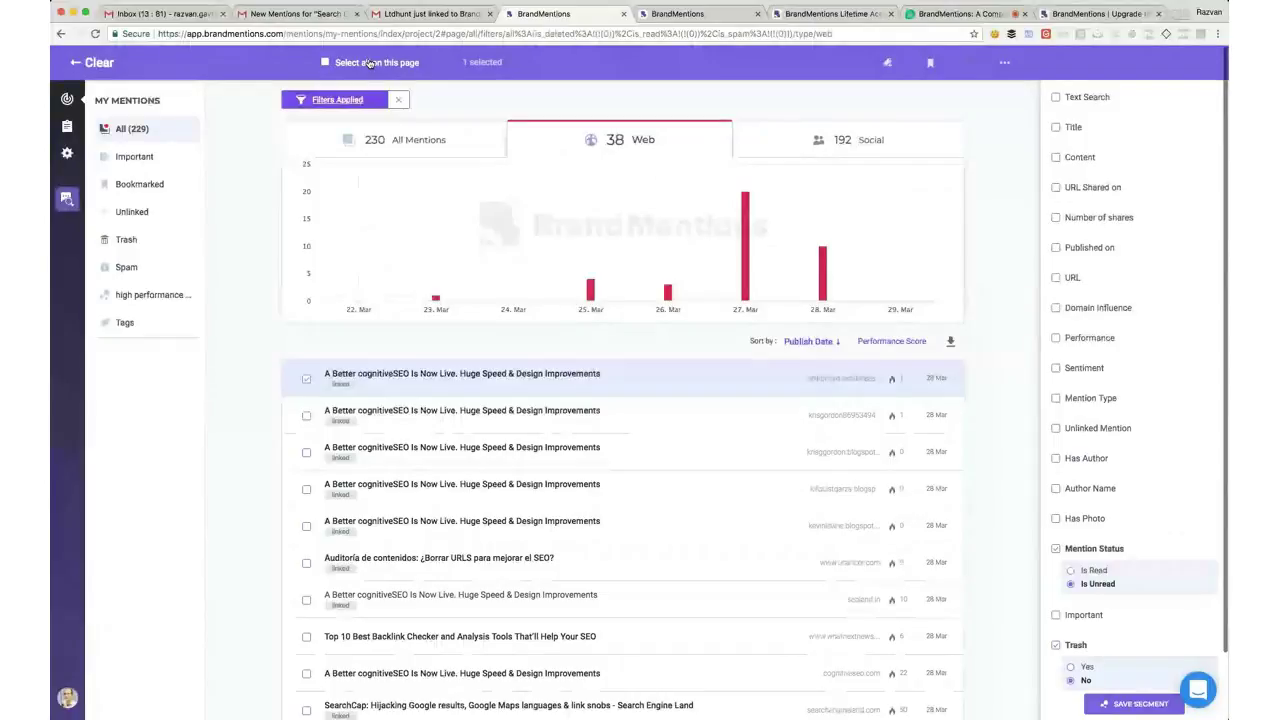
click(369, 62)
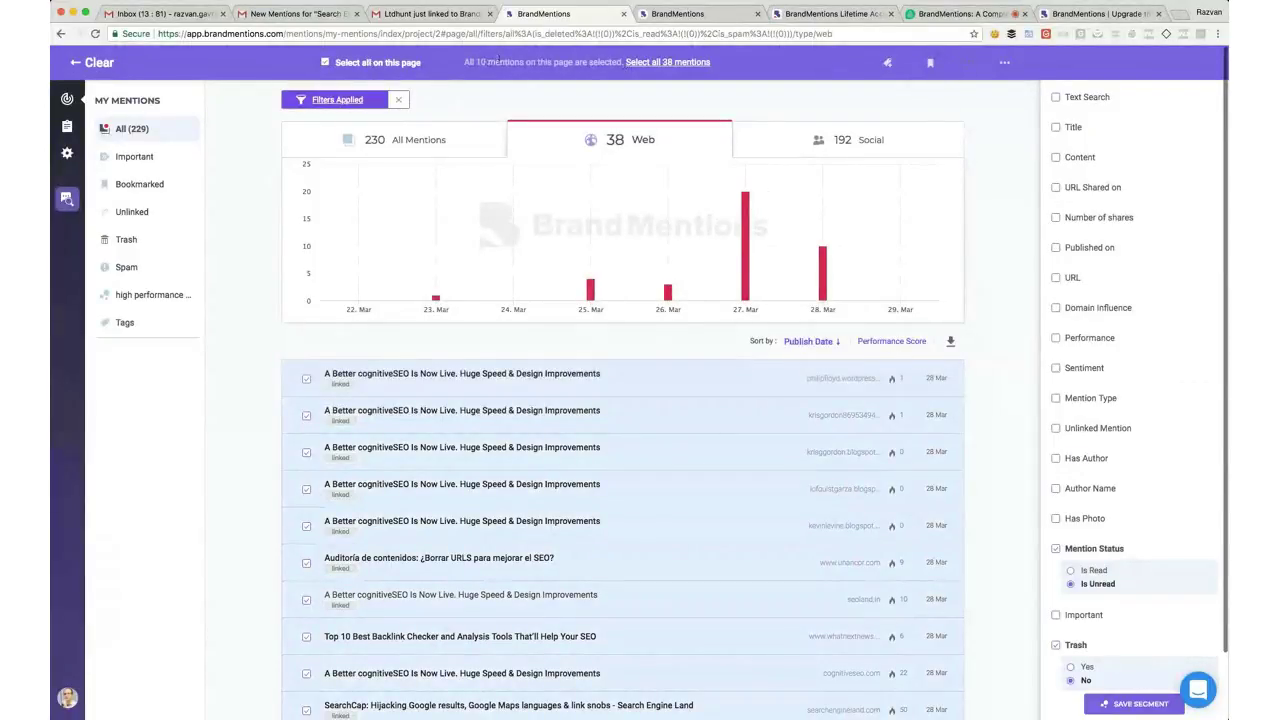
Switch to All Mentions, select every unread mention across all pages and mark them as read
click(393, 142)
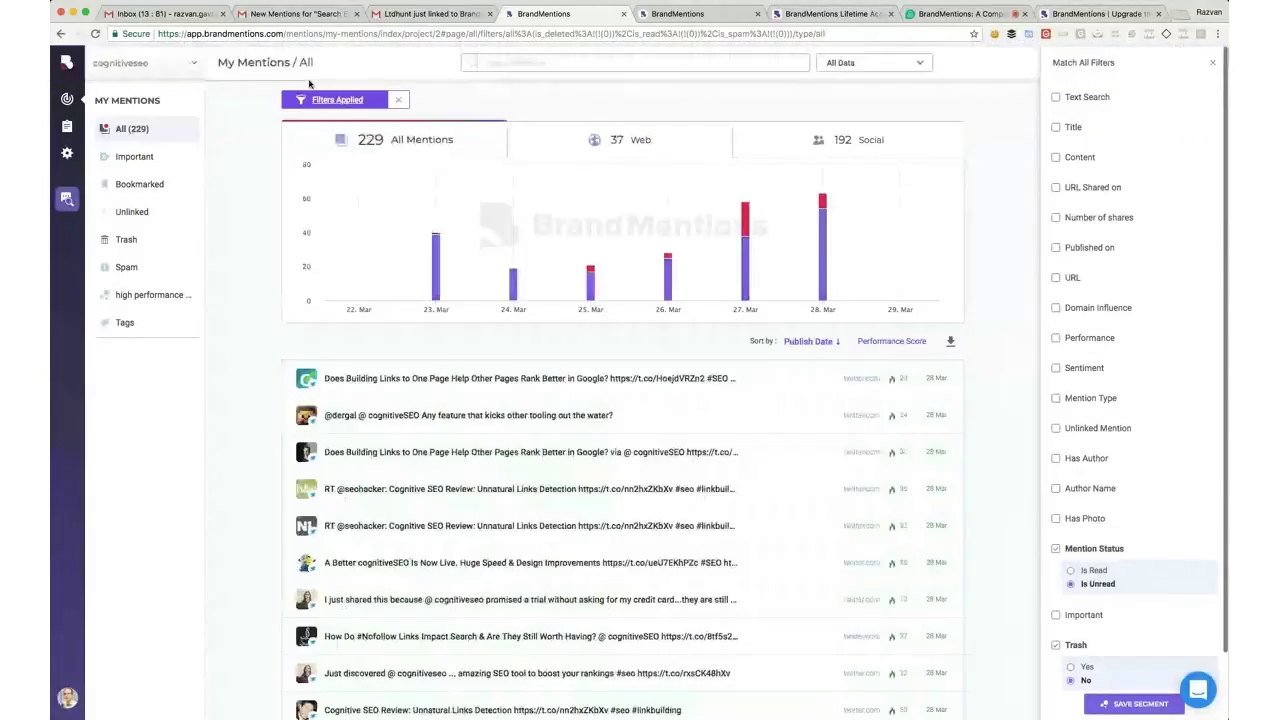
click(307, 380)
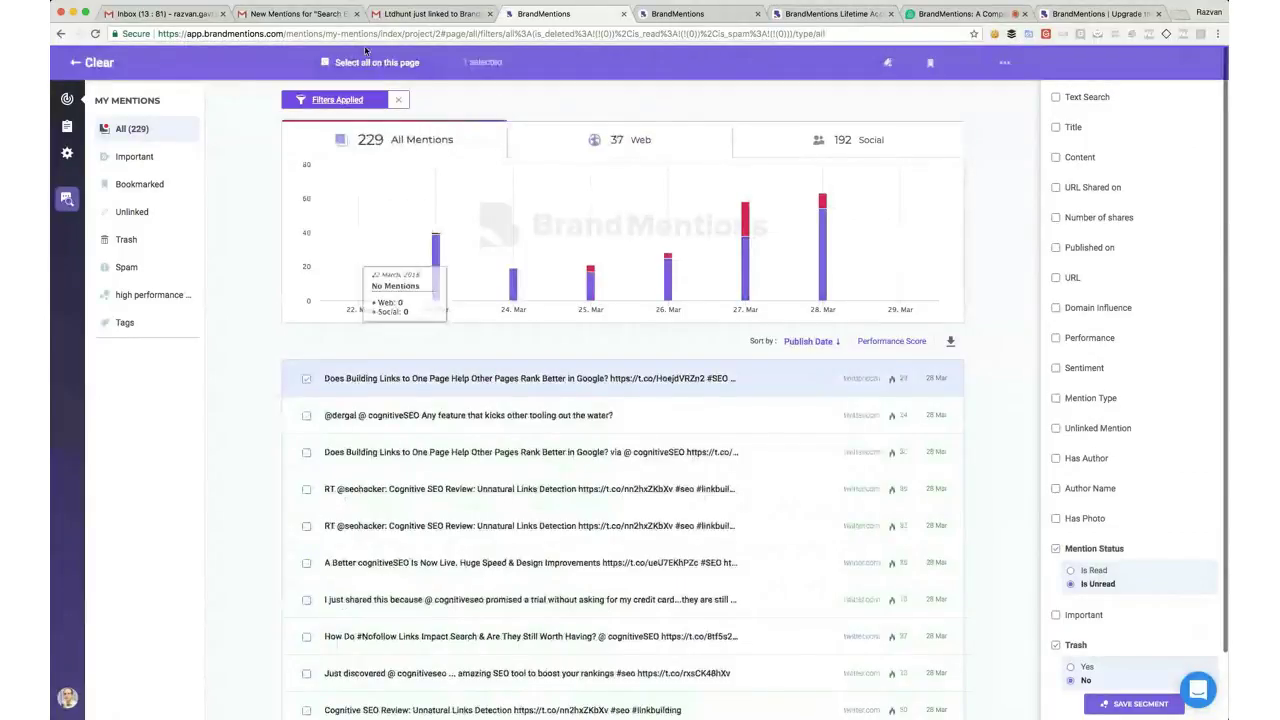
click(366, 62)
click(680, 62)
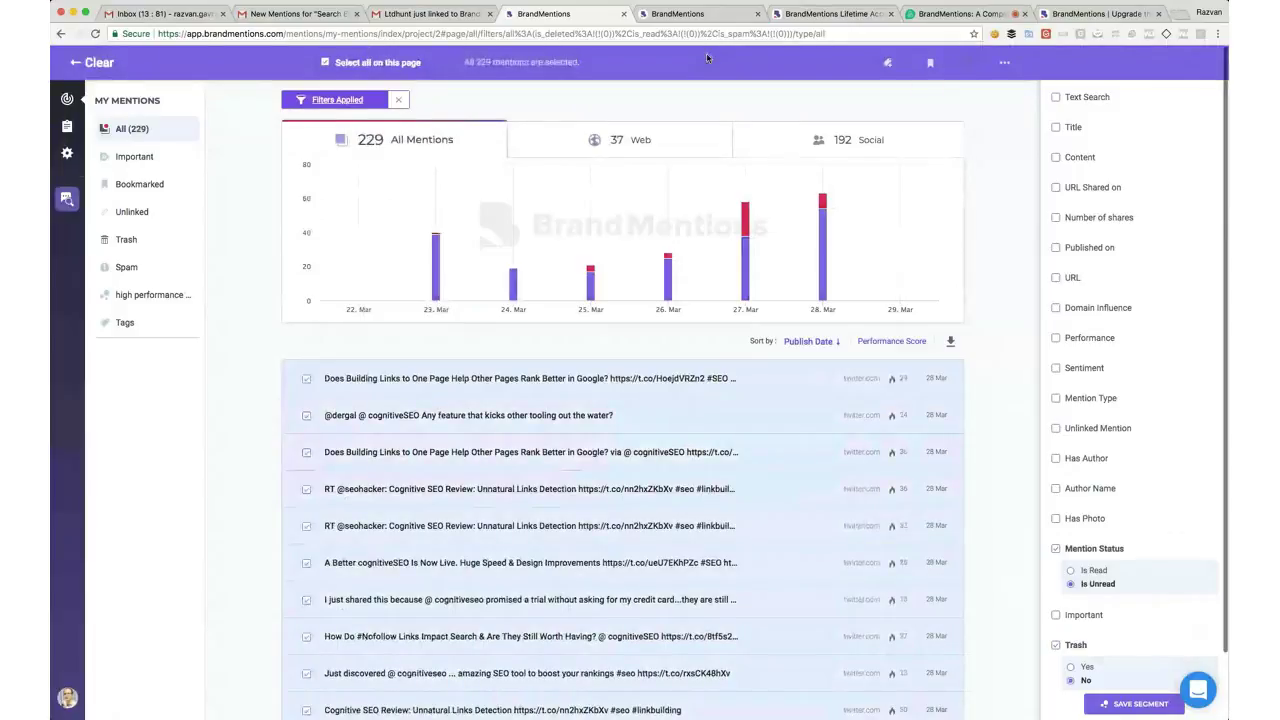
click(1006, 64)
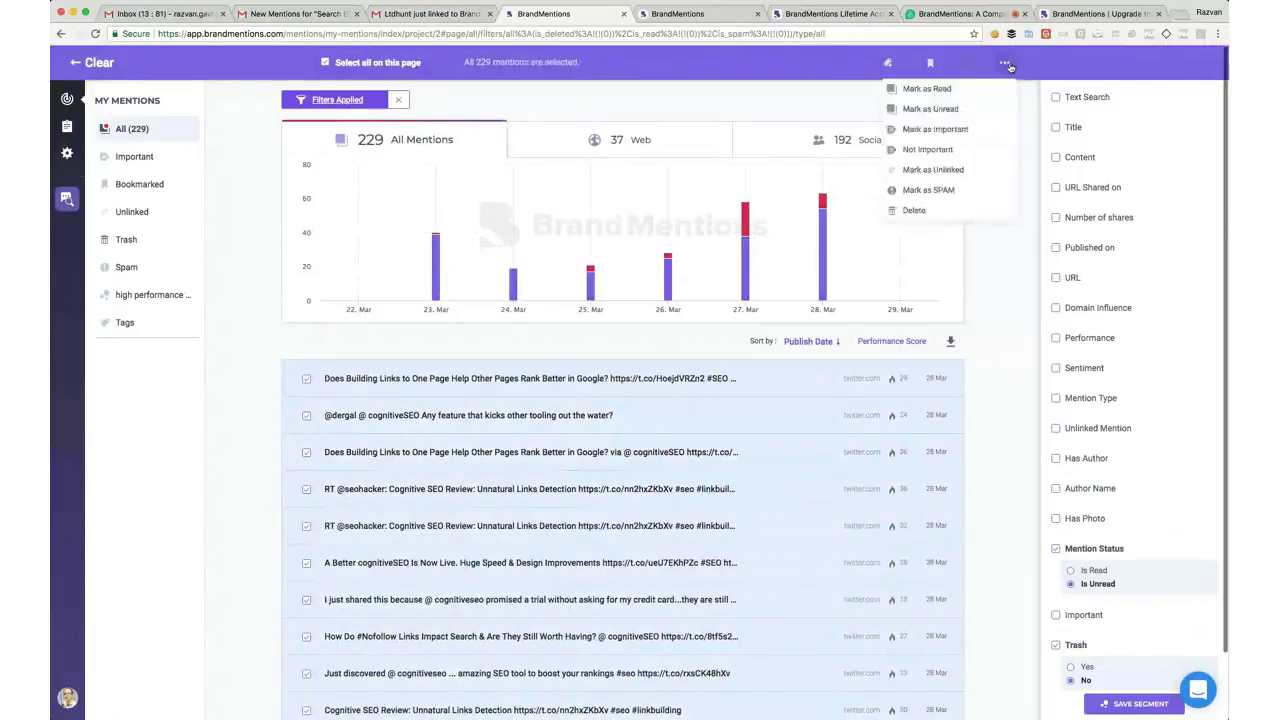
click(928, 89)
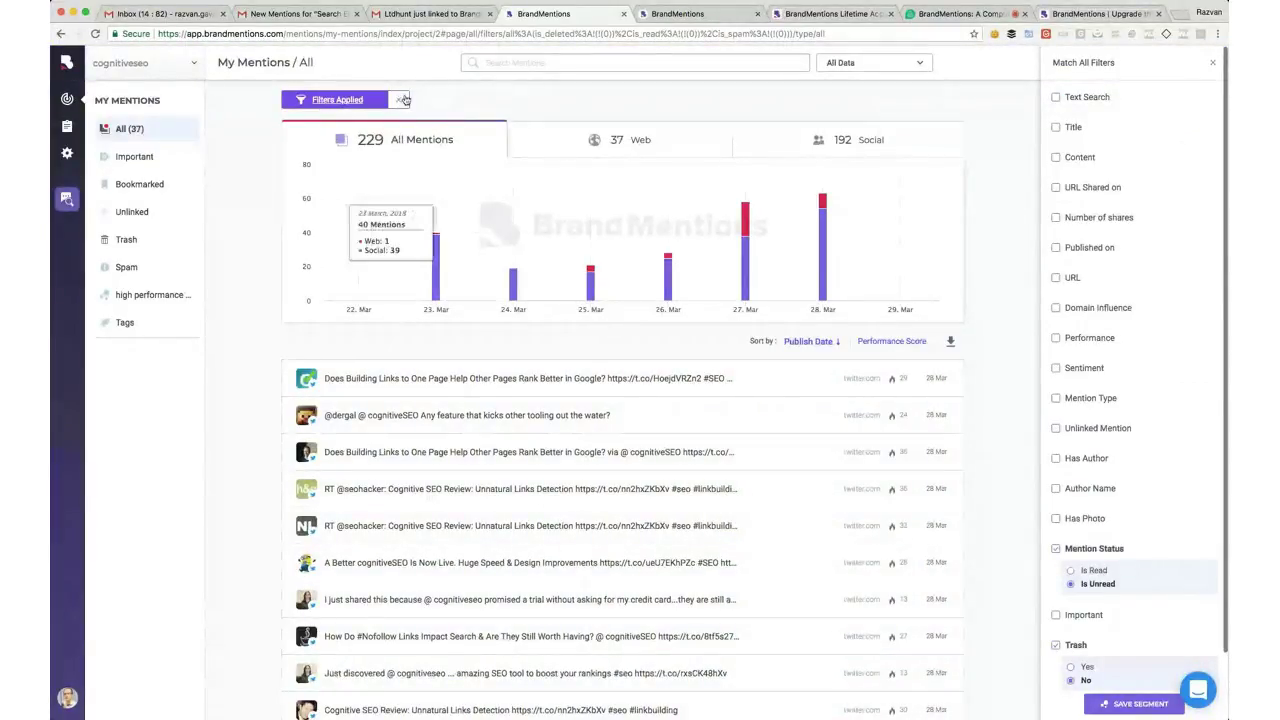
Clear the applied filters and filter the mentions again by Mention Status "Is Unread"
click(399, 100)
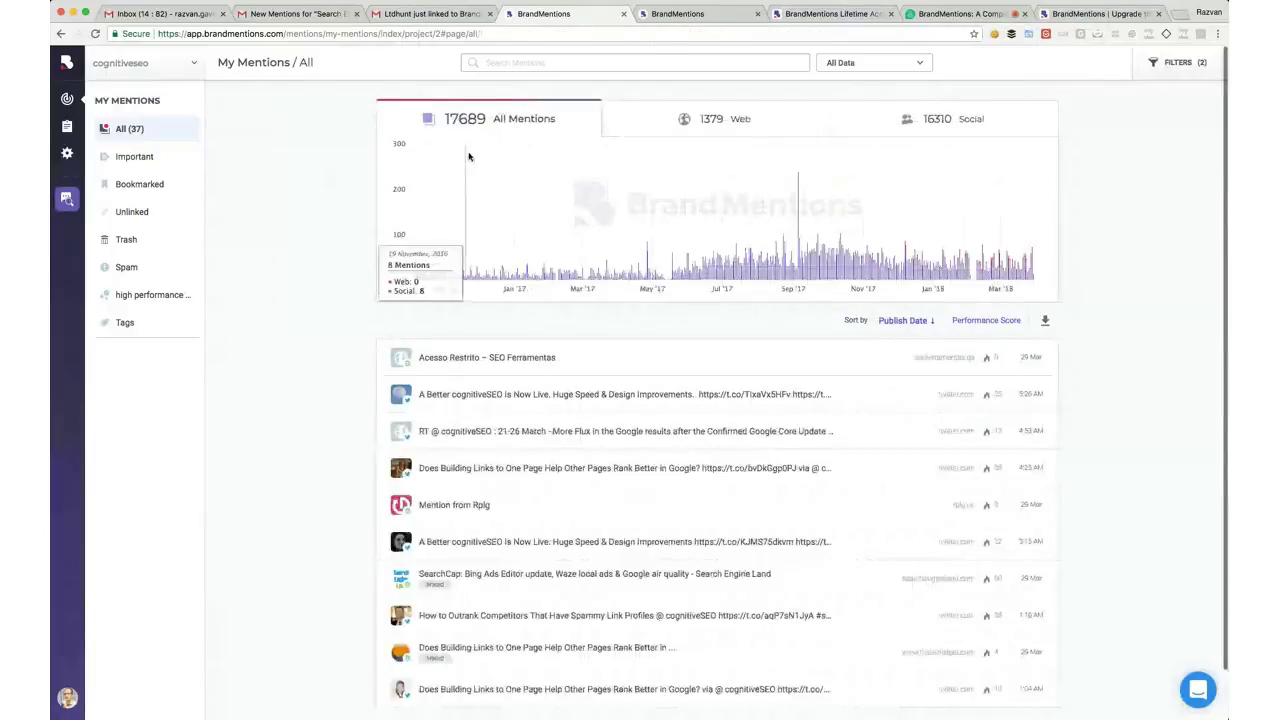
click(1178, 62)
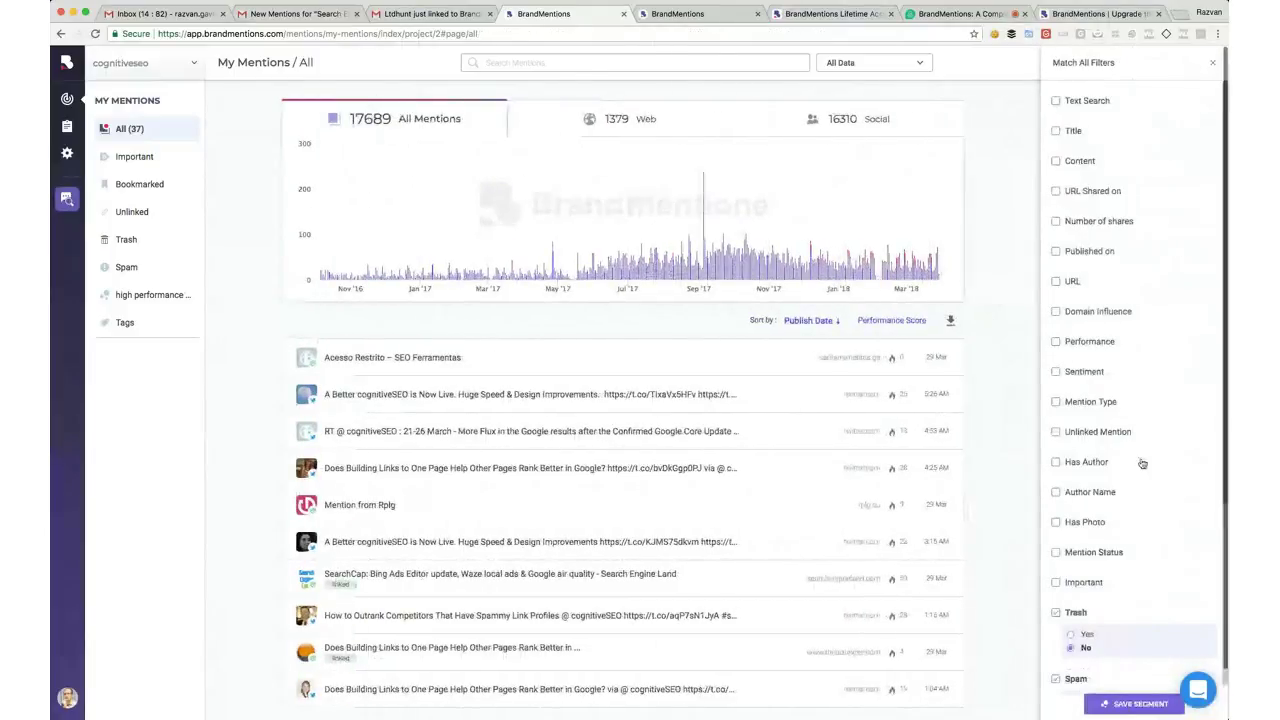
scroll(1136, 547, down, 1)
click(1093, 510)
click(1094, 541)
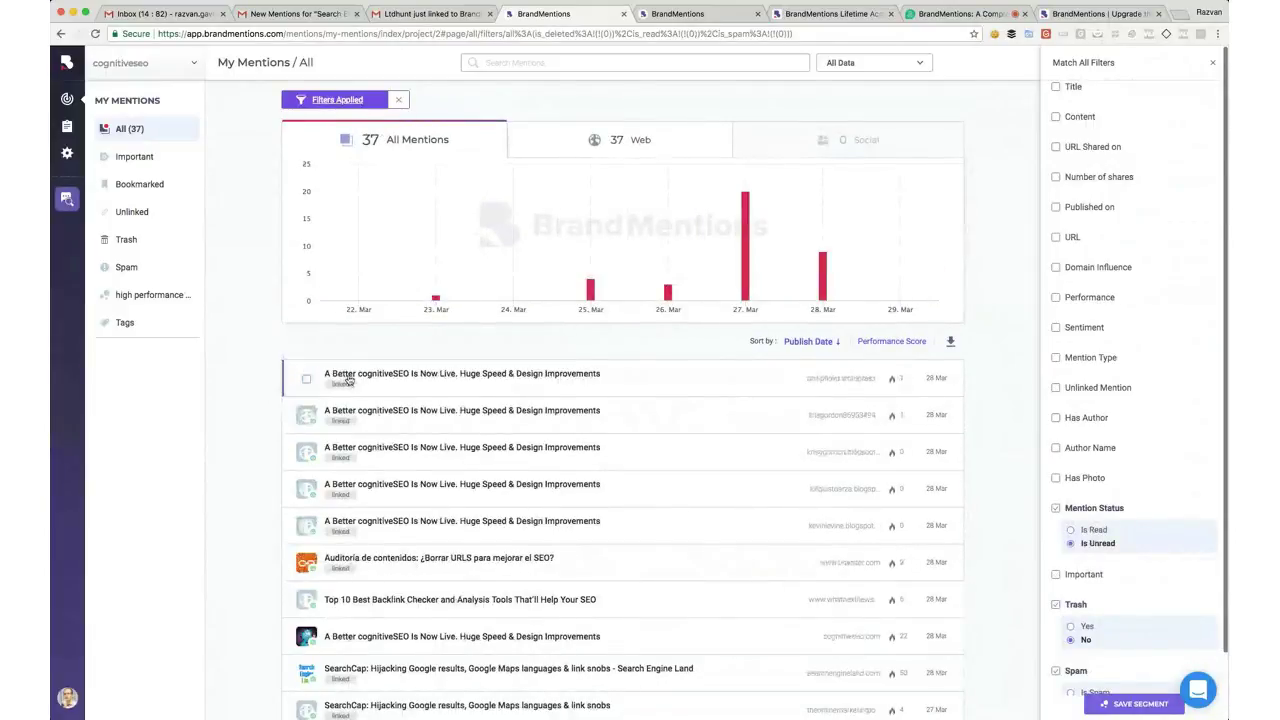
Select all the remaining unread mentions across every page and mark them as read
click(307, 380)
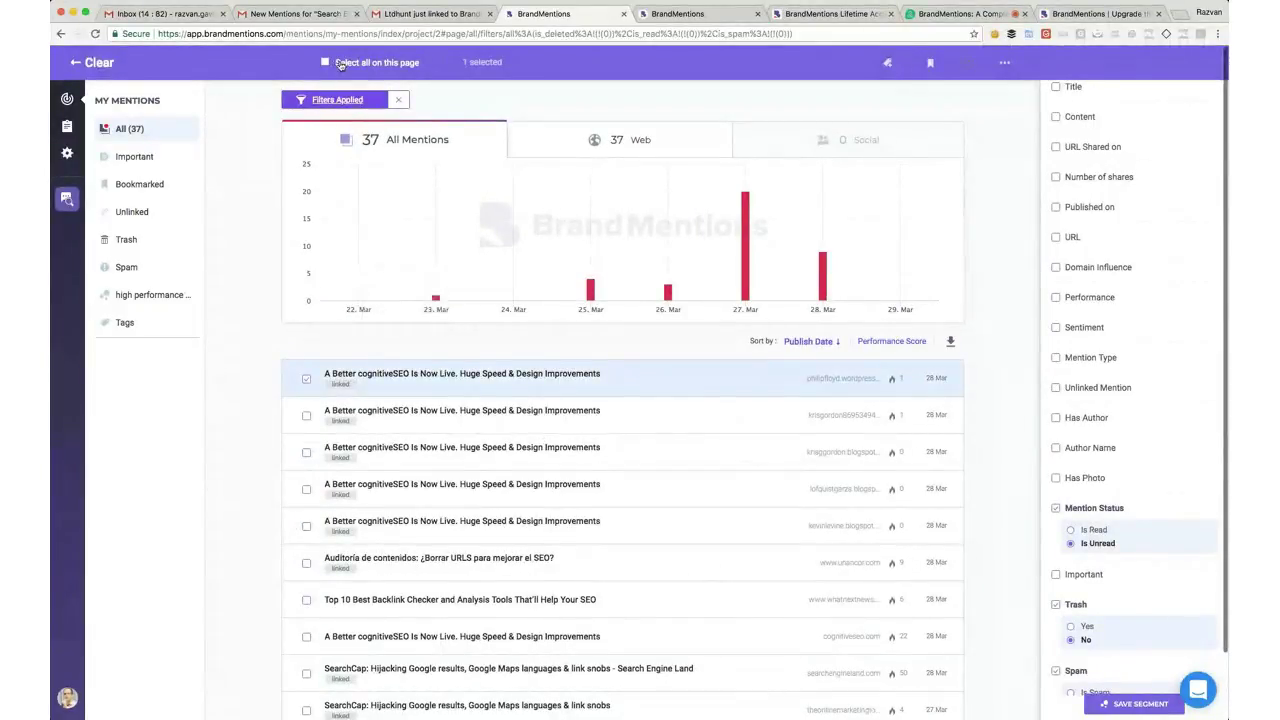
click(337, 61)
click(655, 62)
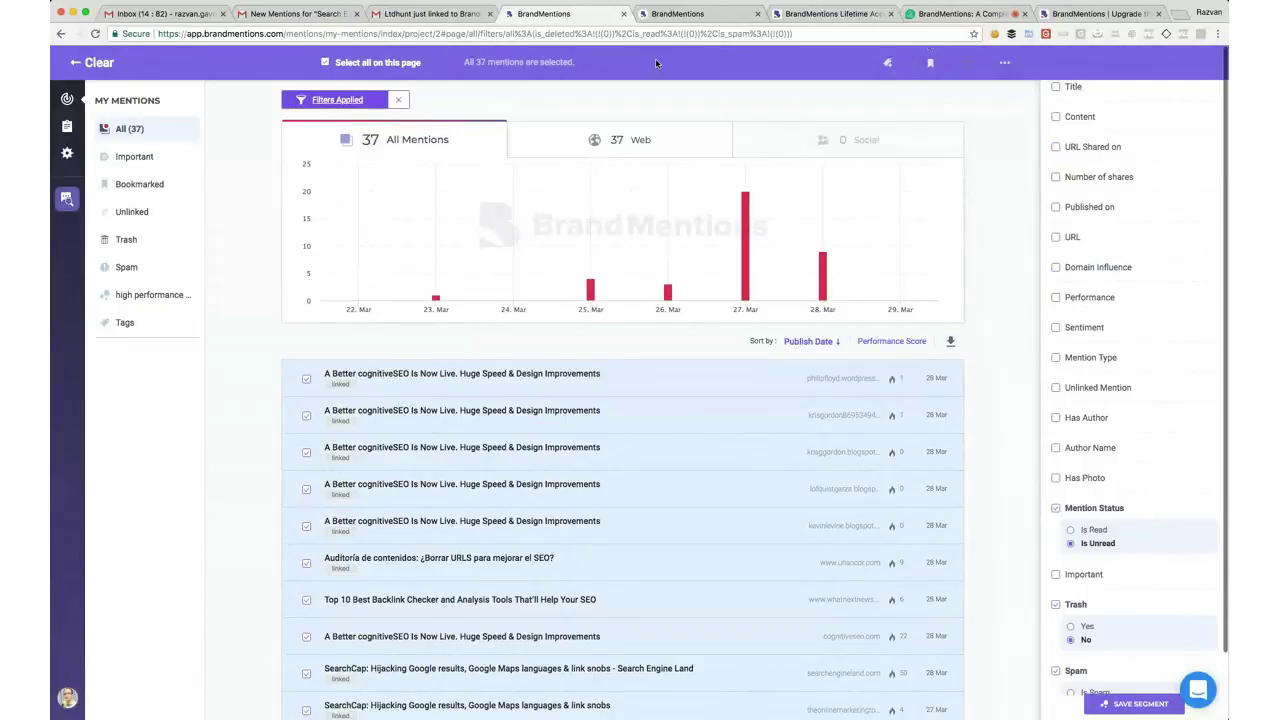
click(1008, 67)
click(967, 90)
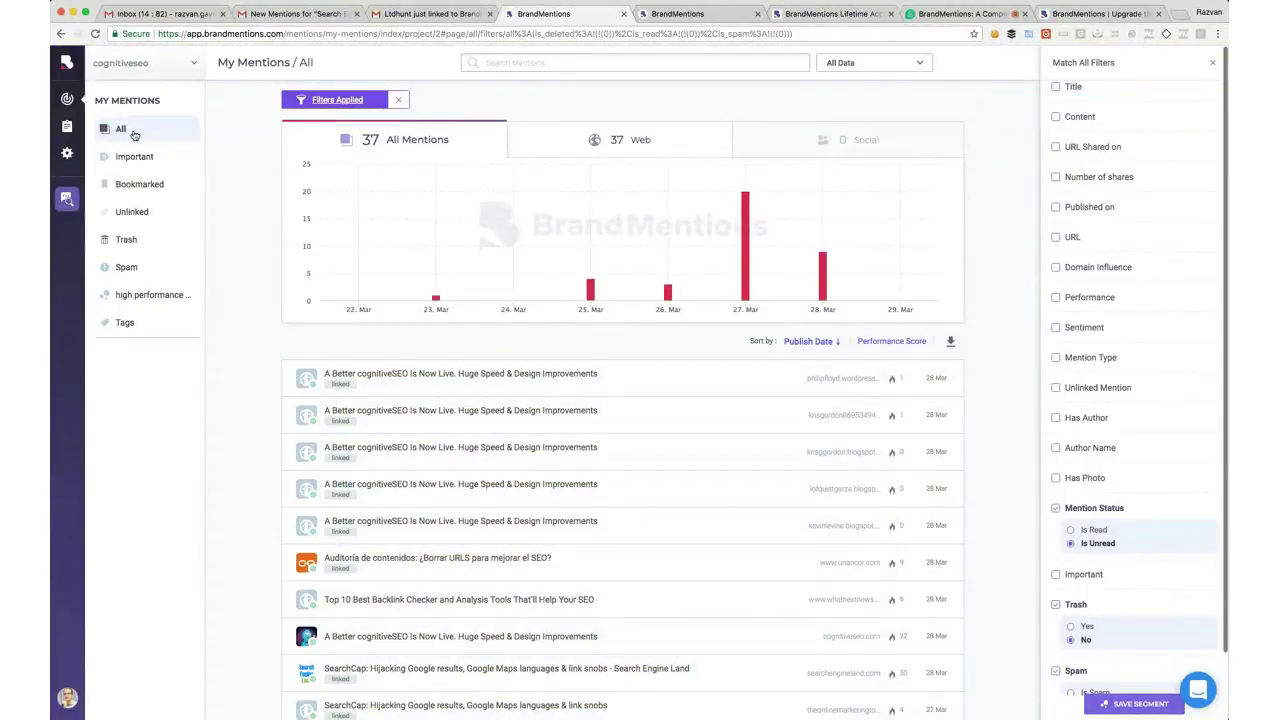
Show all cognitiveseo mentions without the unread filter and compare the Web and Social views
click(121, 129)
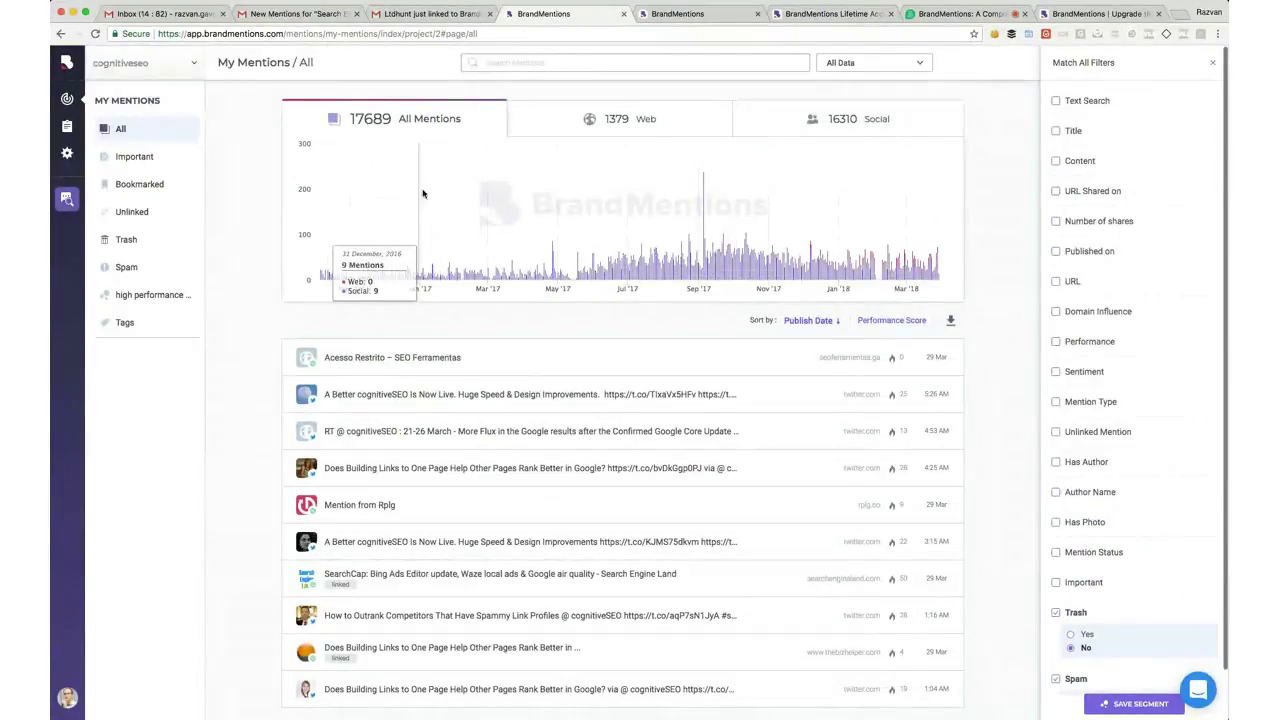
click(640, 122)
click(840, 128)
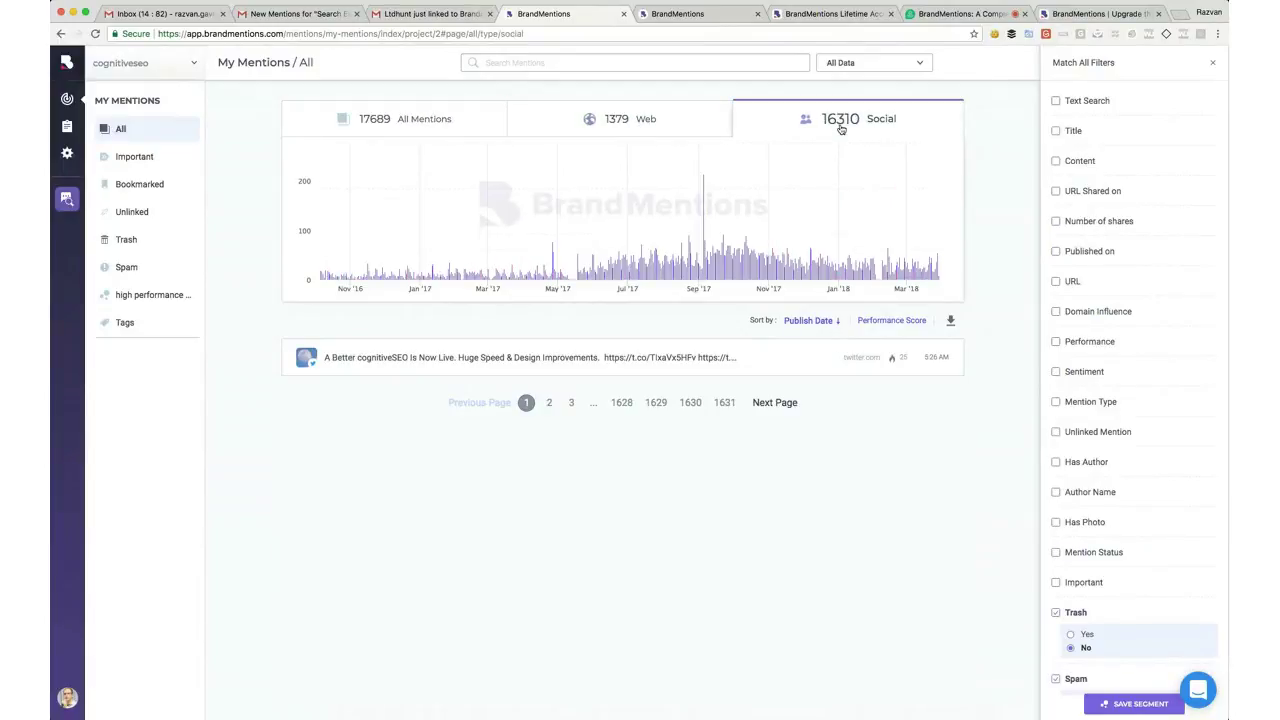
click(643, 122)
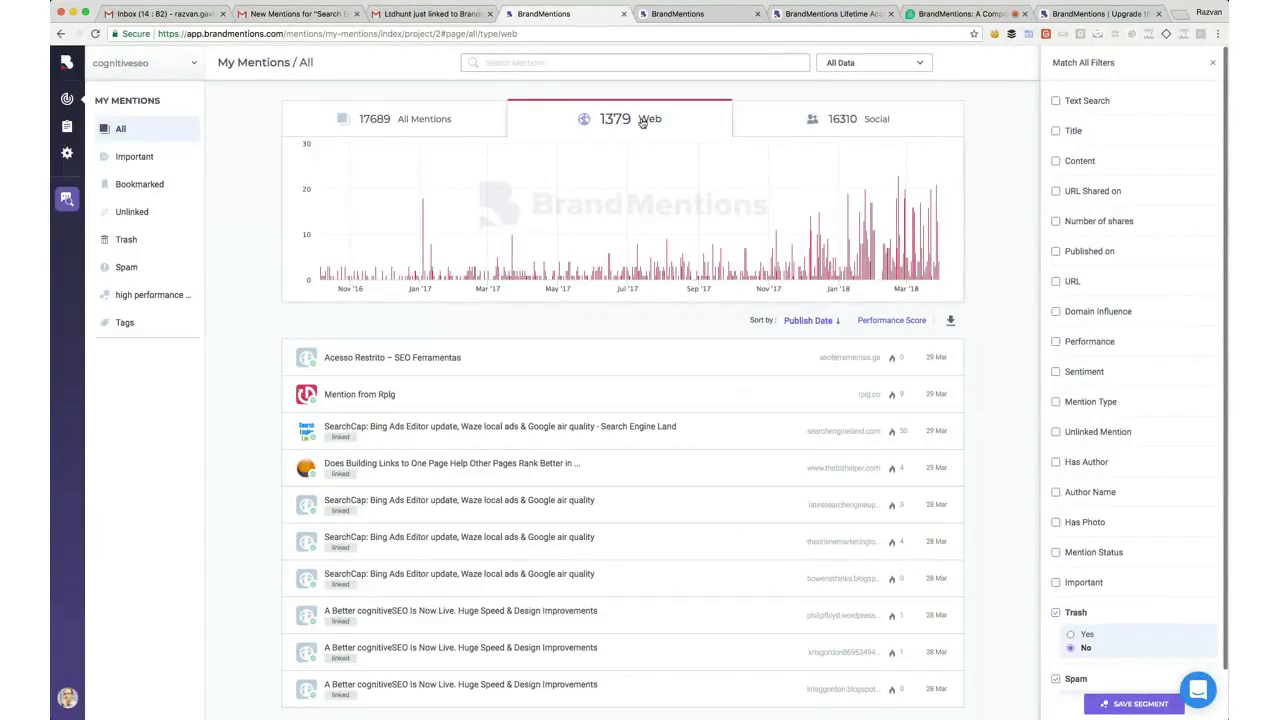
click(812, 116)
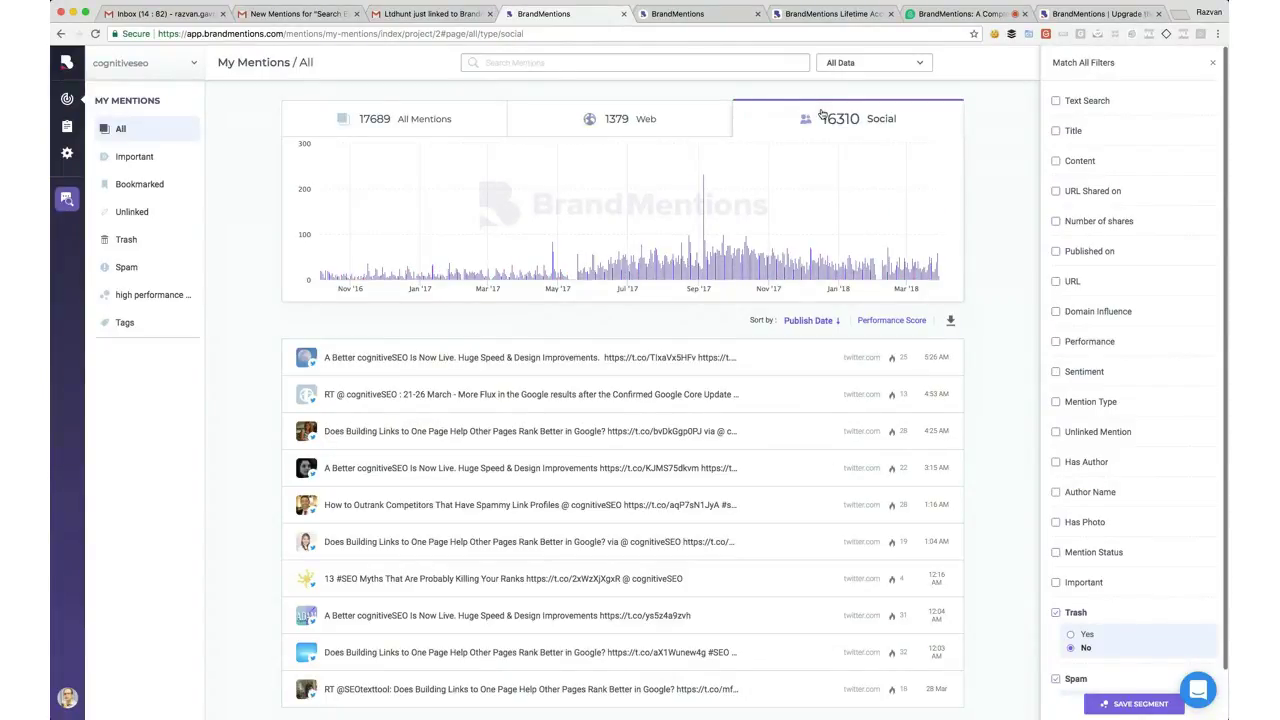
Filter the mentions by Mention Type Facebook, switch the filter to Twitter only, and deselect it again
click(1101, 404)
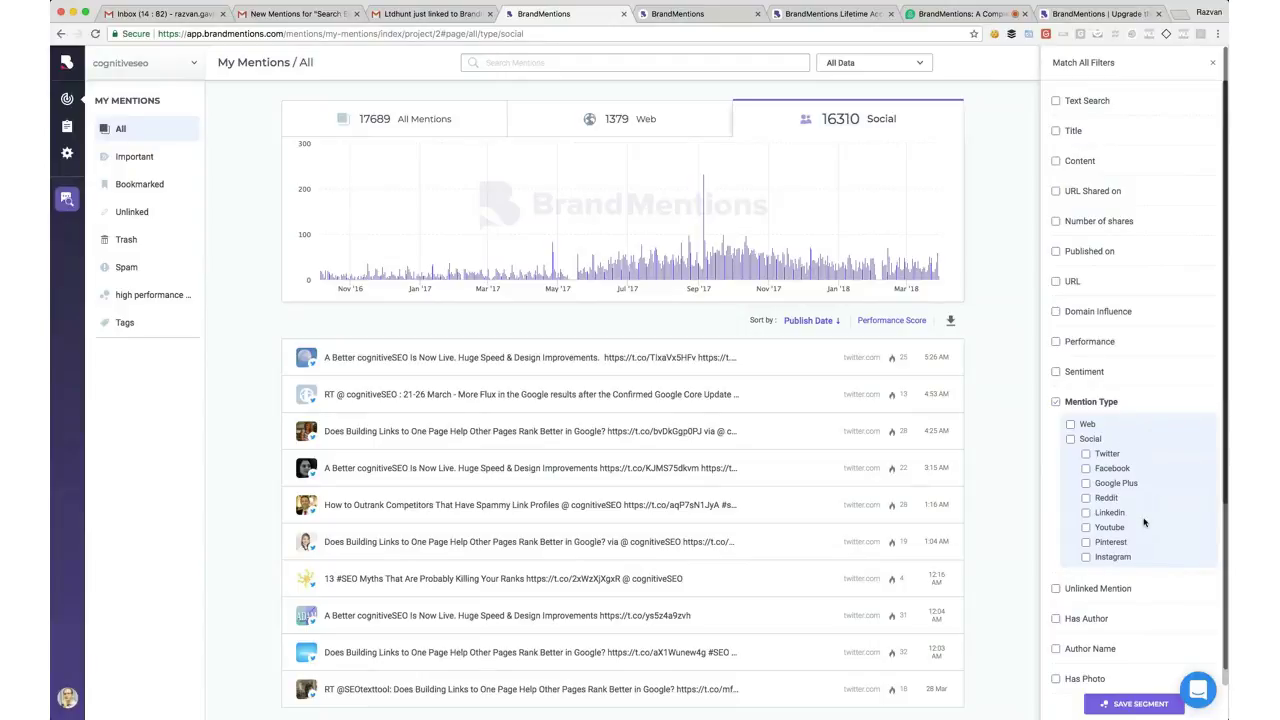
click(1086, 468)
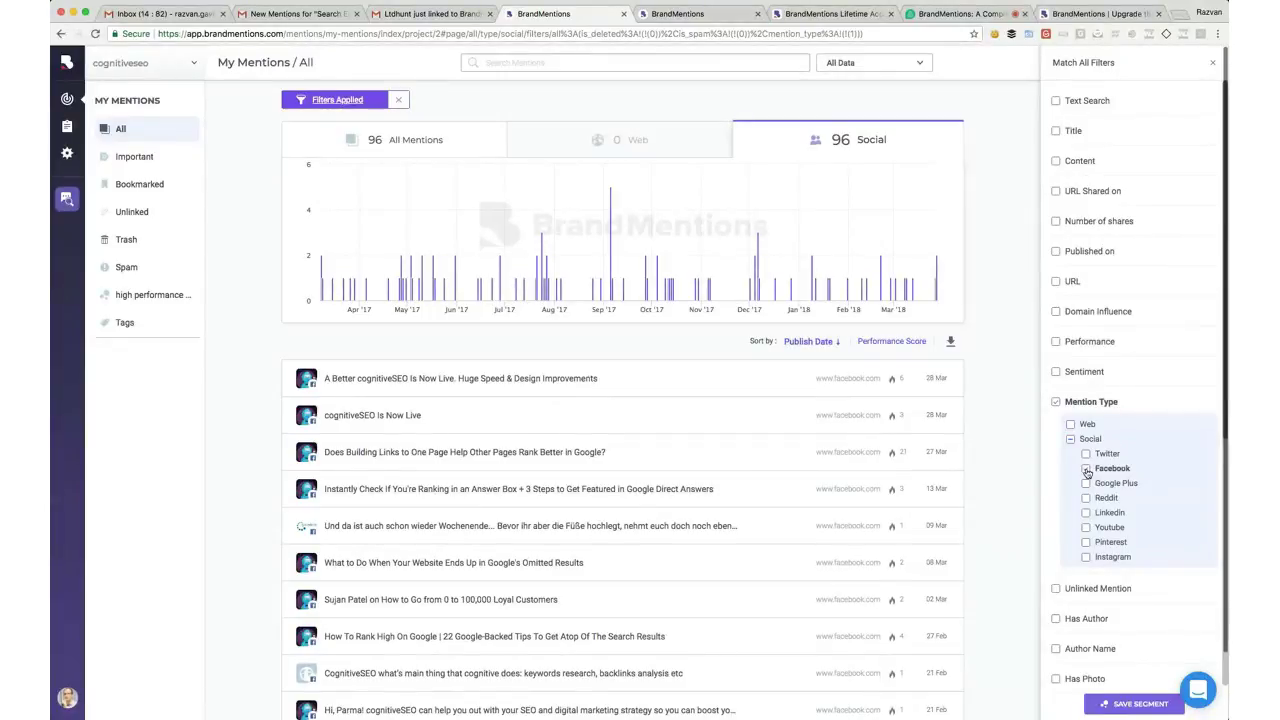
click(1086, 453)
click(1086, 468)
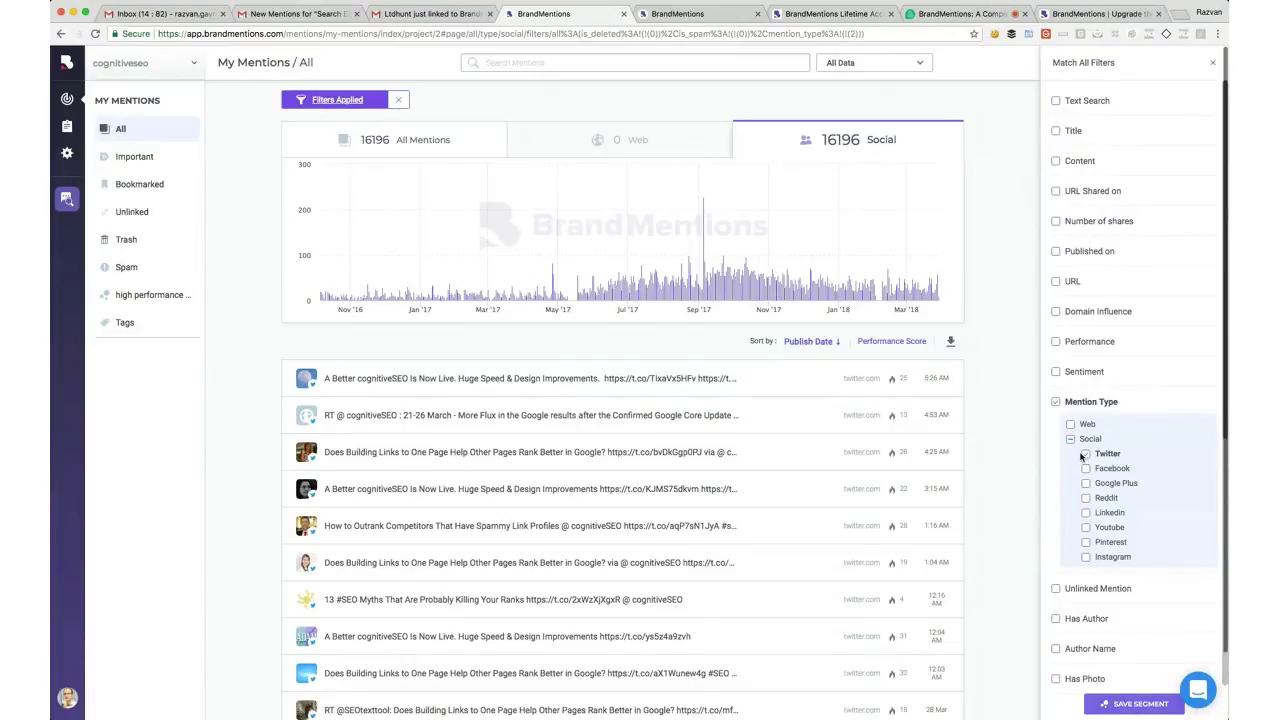
click(1085, 453)
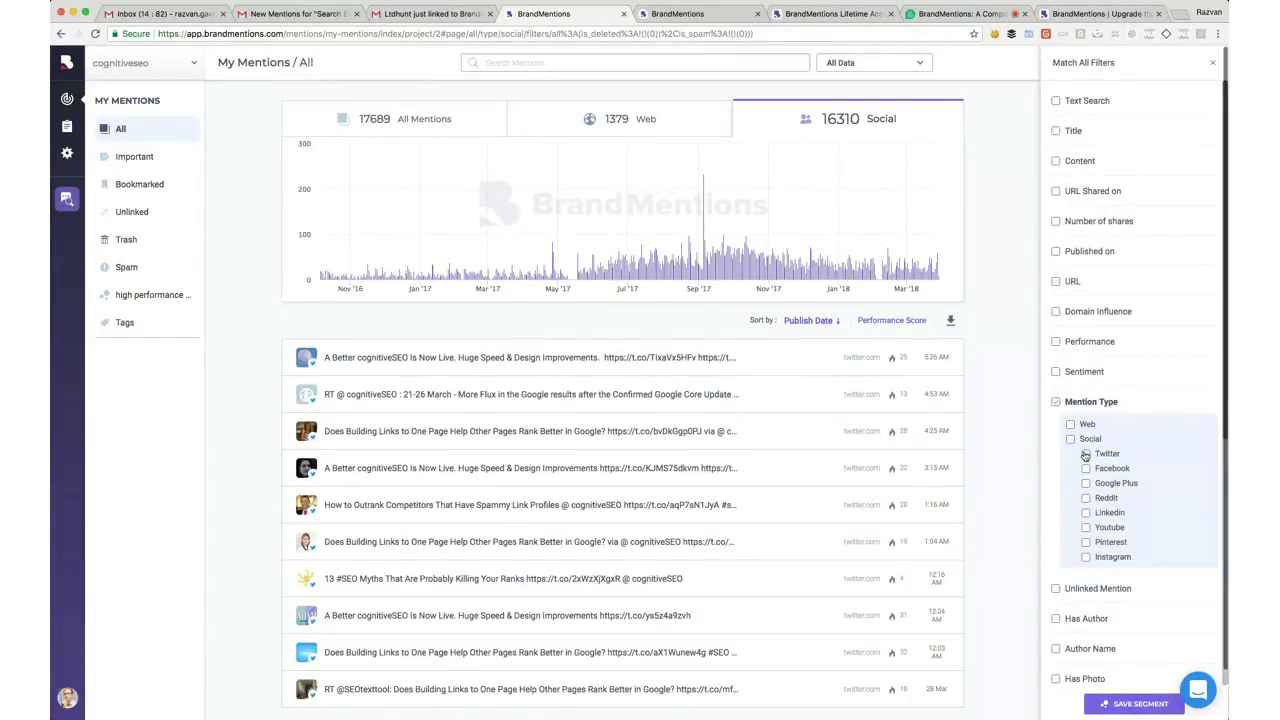
Filter the mentions by Mention Type Web, review the list, and remove the Mention Type filter
click(1071, 424)
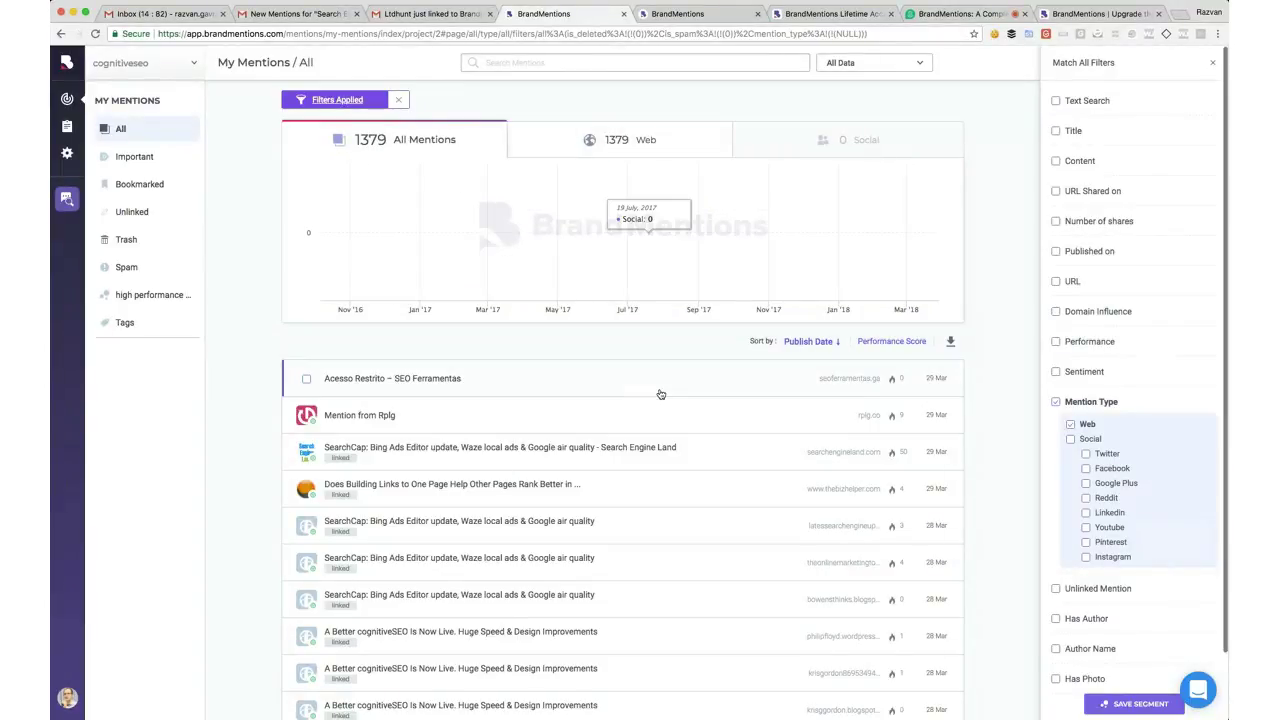
scroll(744, 533, down, 2)
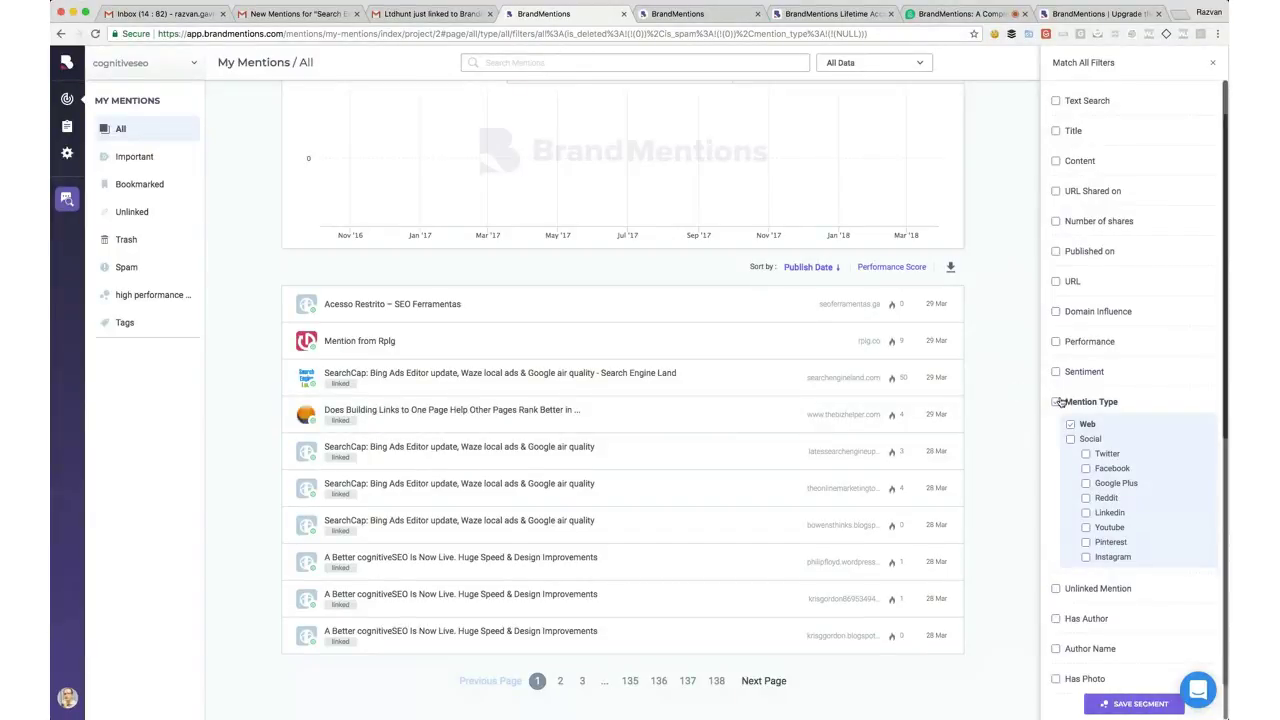
click(1055, 401)
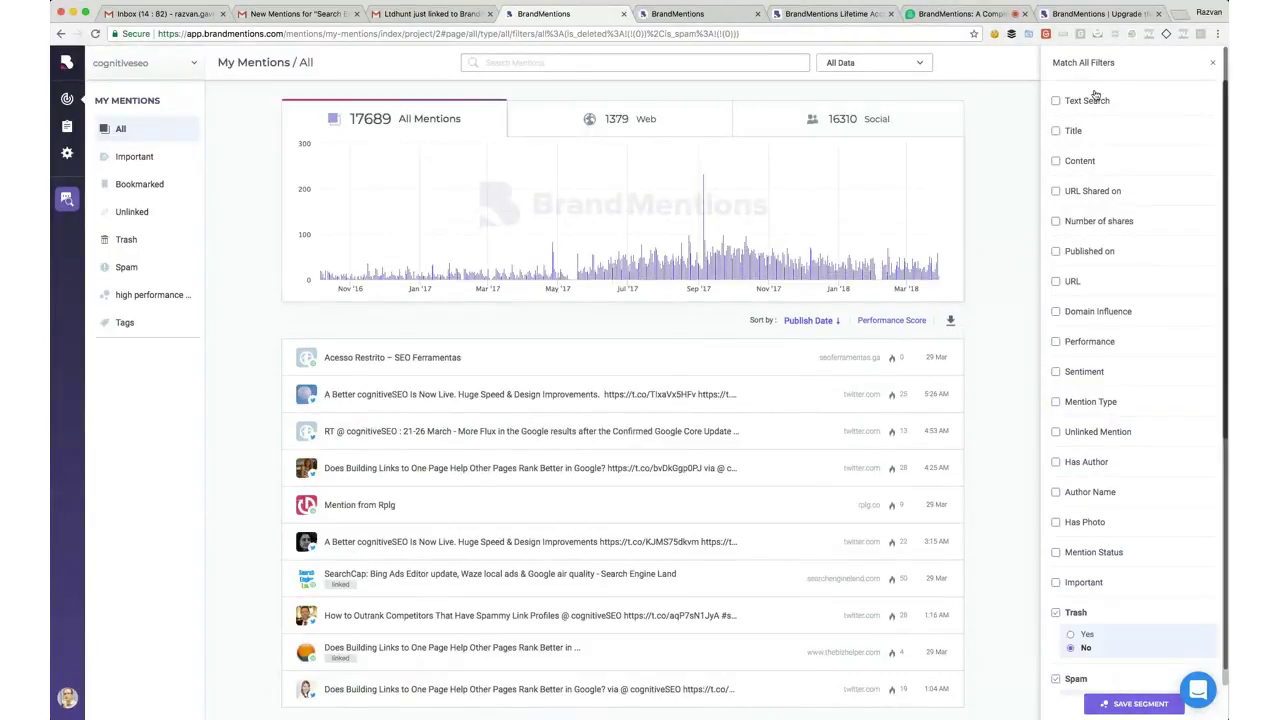
click(1212, 62)
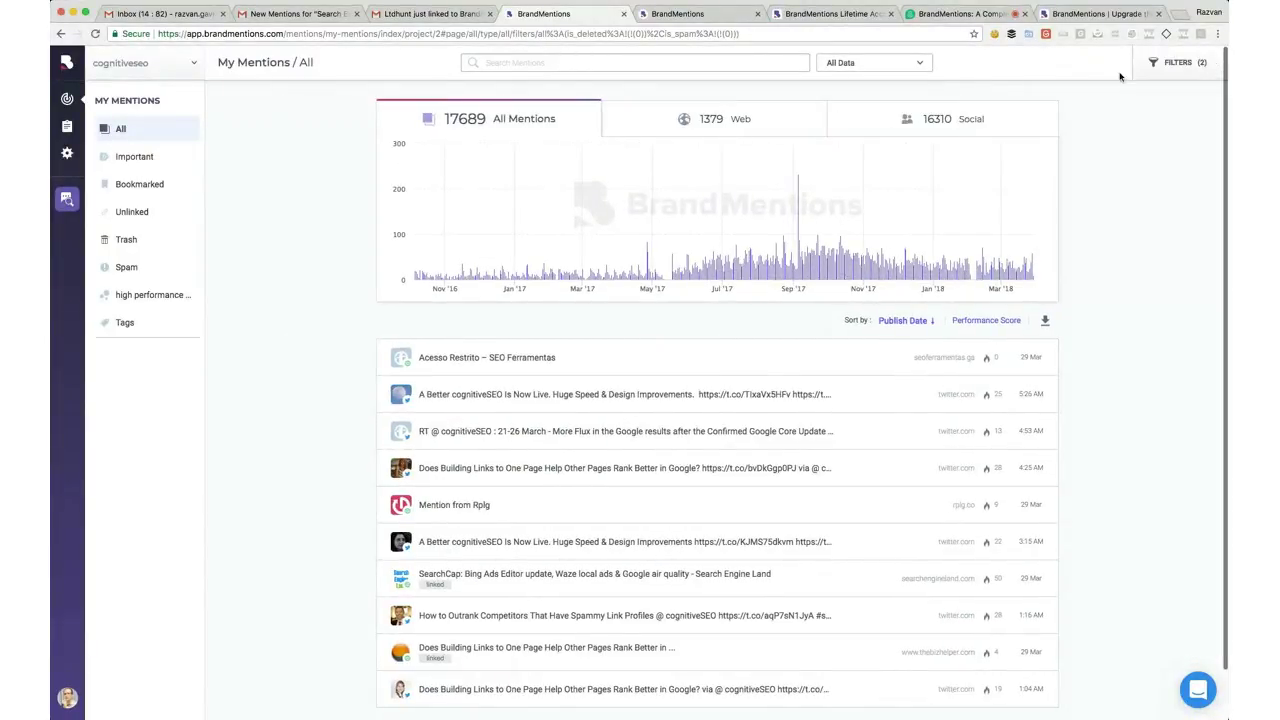
Filter the mentions with a Text Search that contains "seo tool" and limit the list to Web
click(1180, 62)
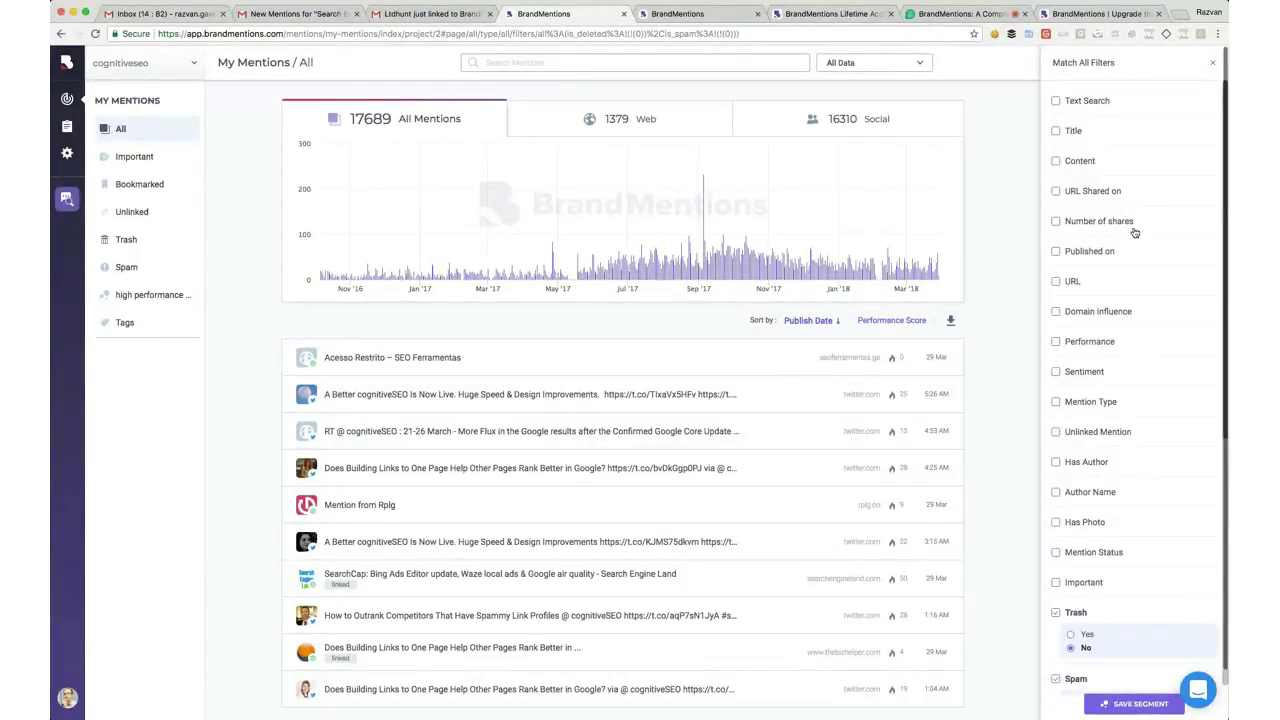
click(1078, 102)
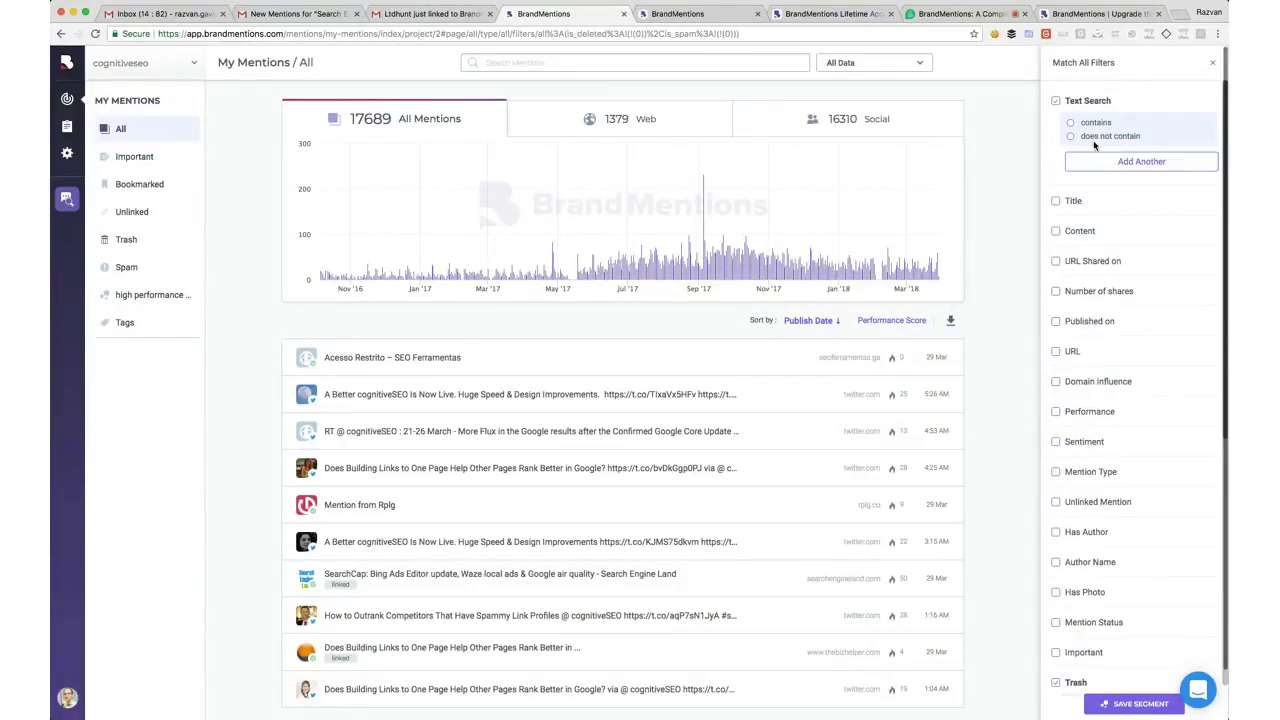
click(1085, 127)
click(1096, 140)
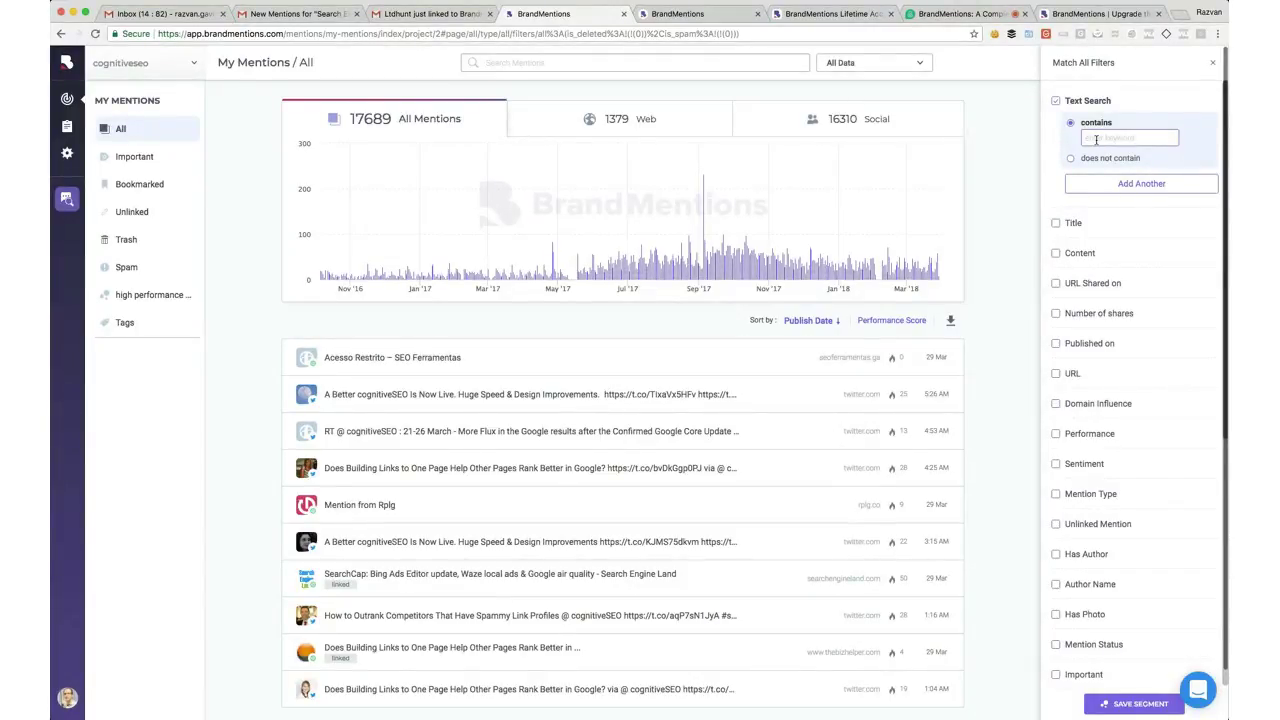
text(seo tool)
key(Return)
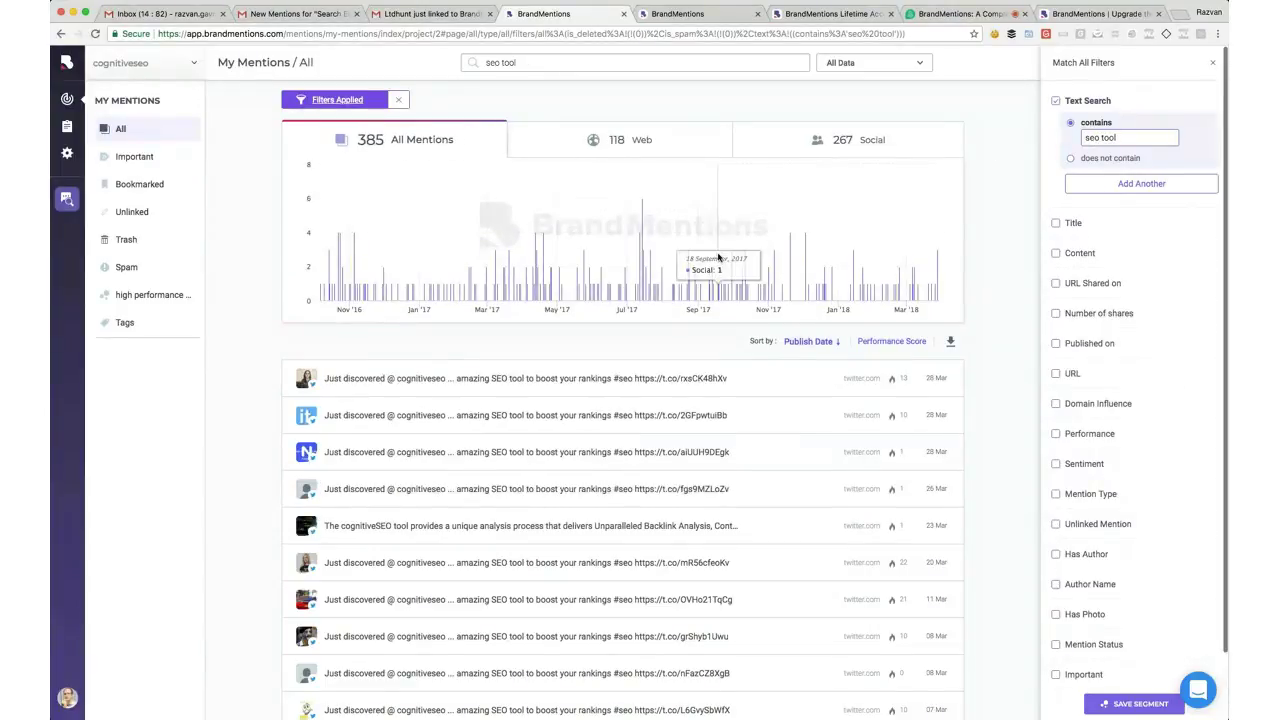
click(648, 140)
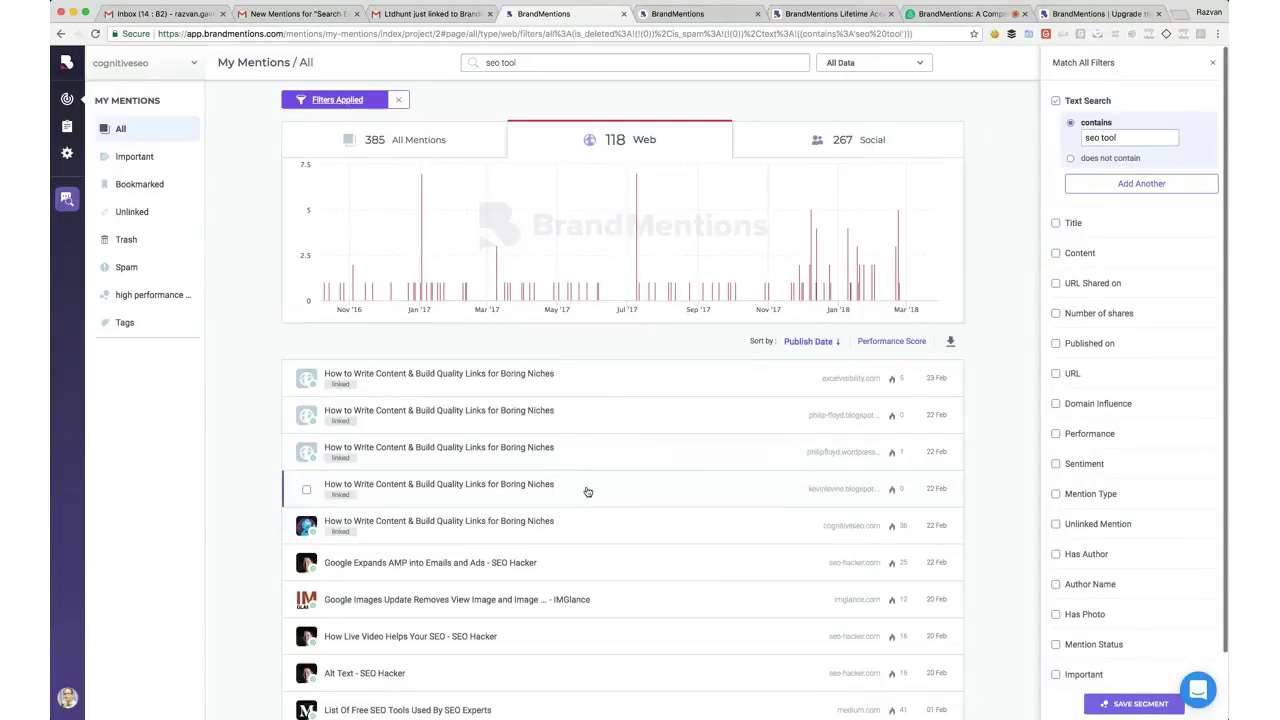
scroll(588, 492, down, 2)
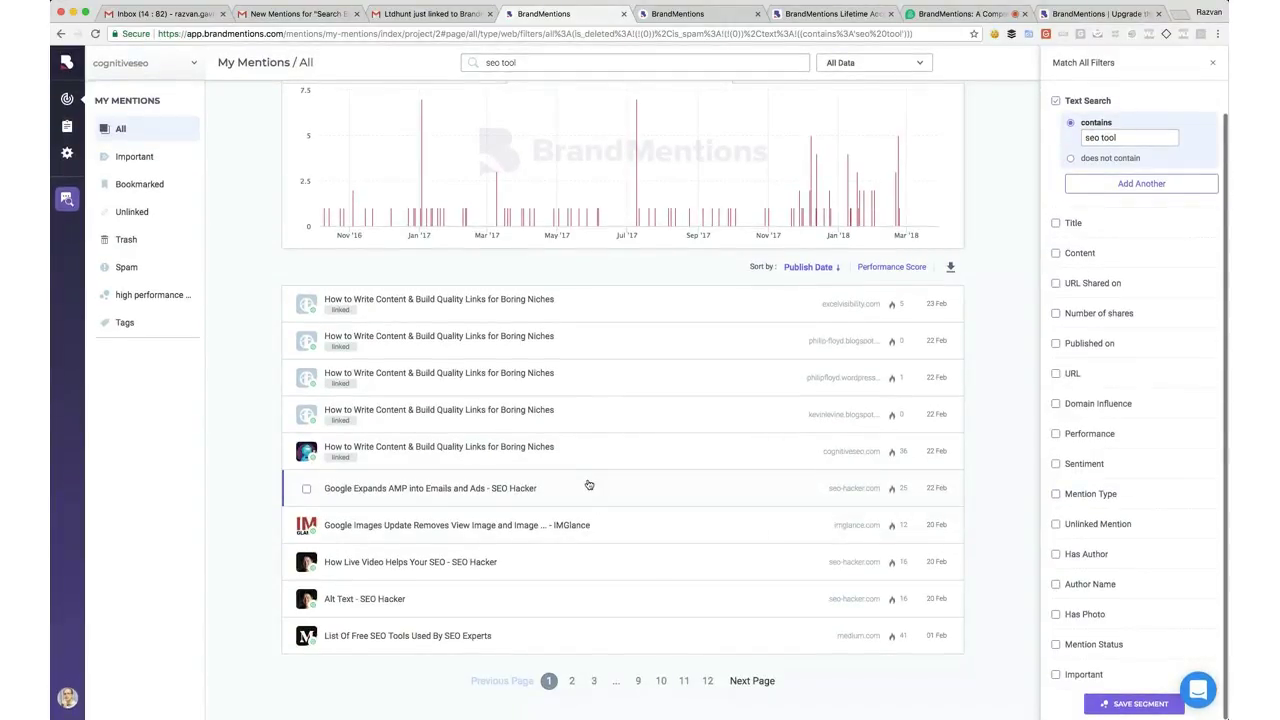
Open the mention "Google Expands AMP into Emails and Ads - SEO Hacker", look through its source article, and return to the mentions list
click(589, 485)
click(560, 408)
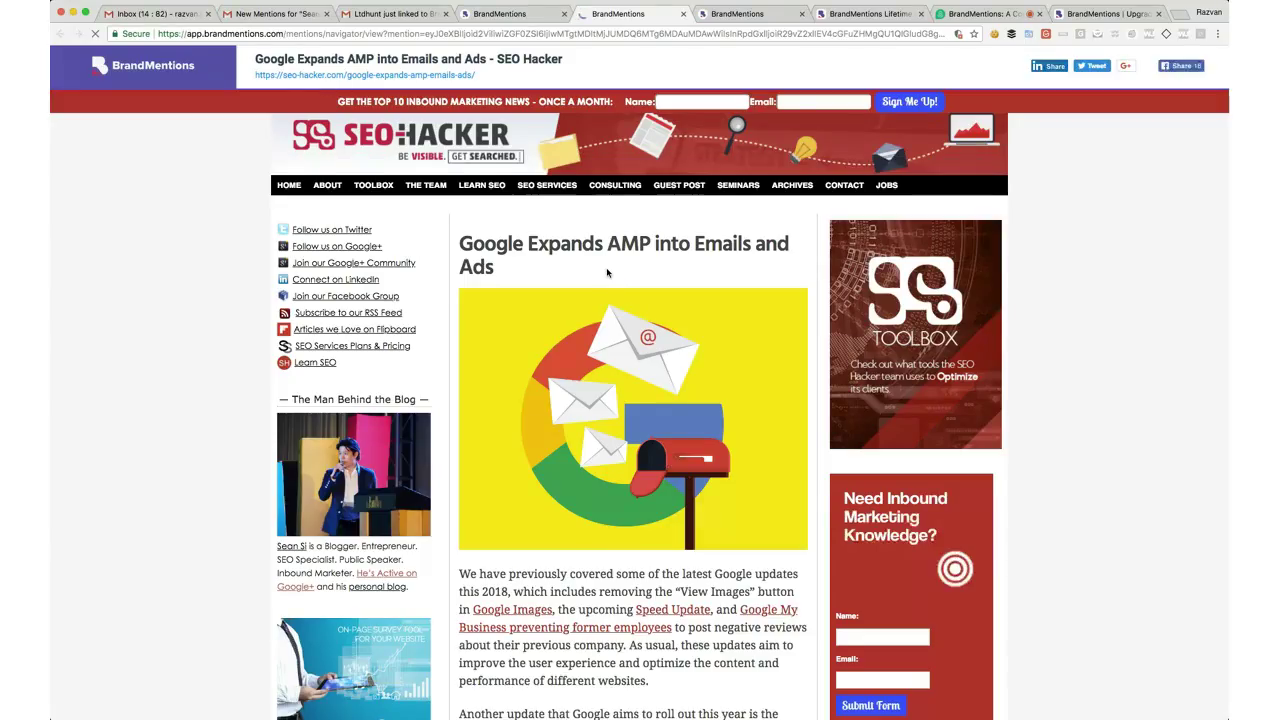
scroll(606, 272, down, 5)
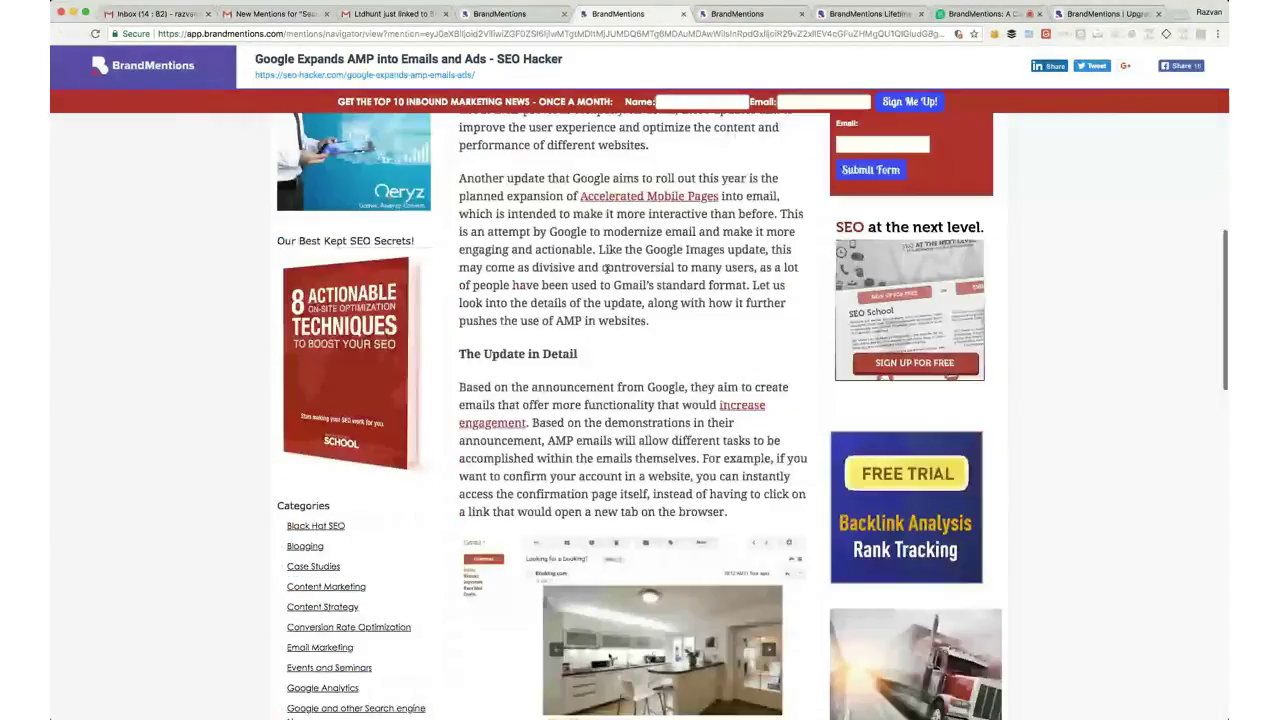
scroll(607, 269, up, 5)
click(518, 14)
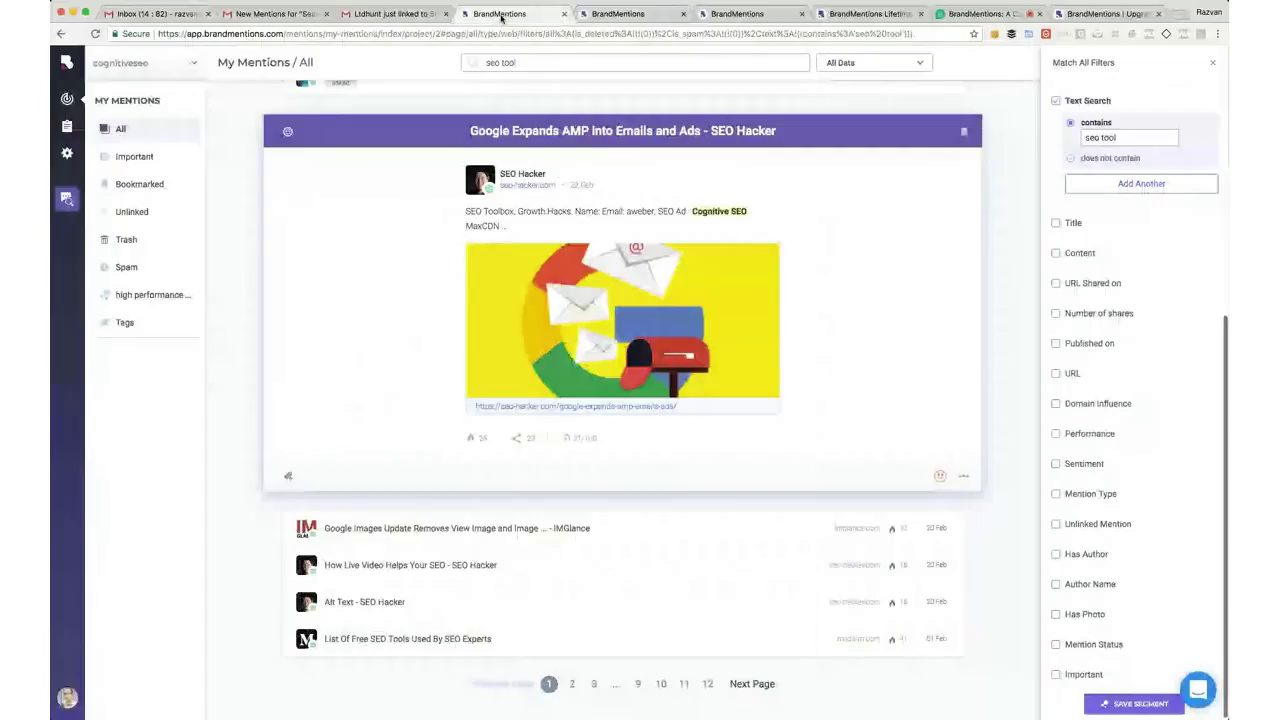
Bookmark the open SEO Hacker mention and assign it a newly created tag "to outreach"
click(965, 133)
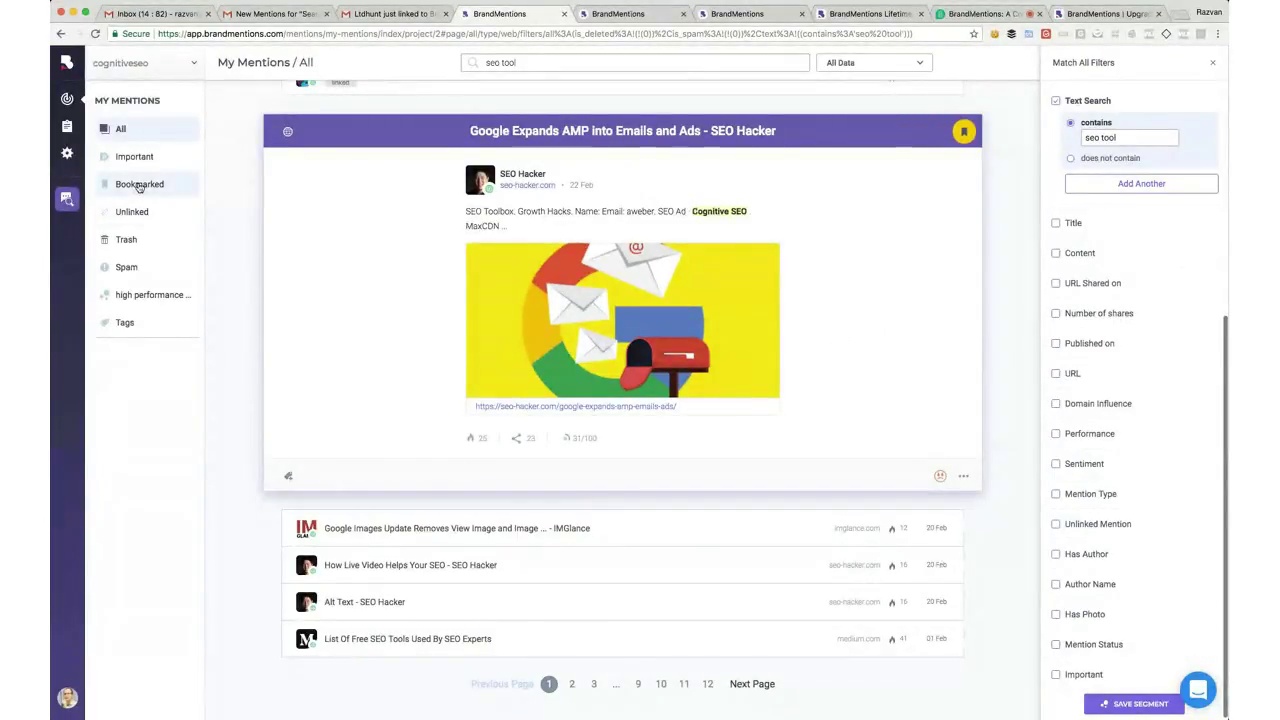
click(289, 480)
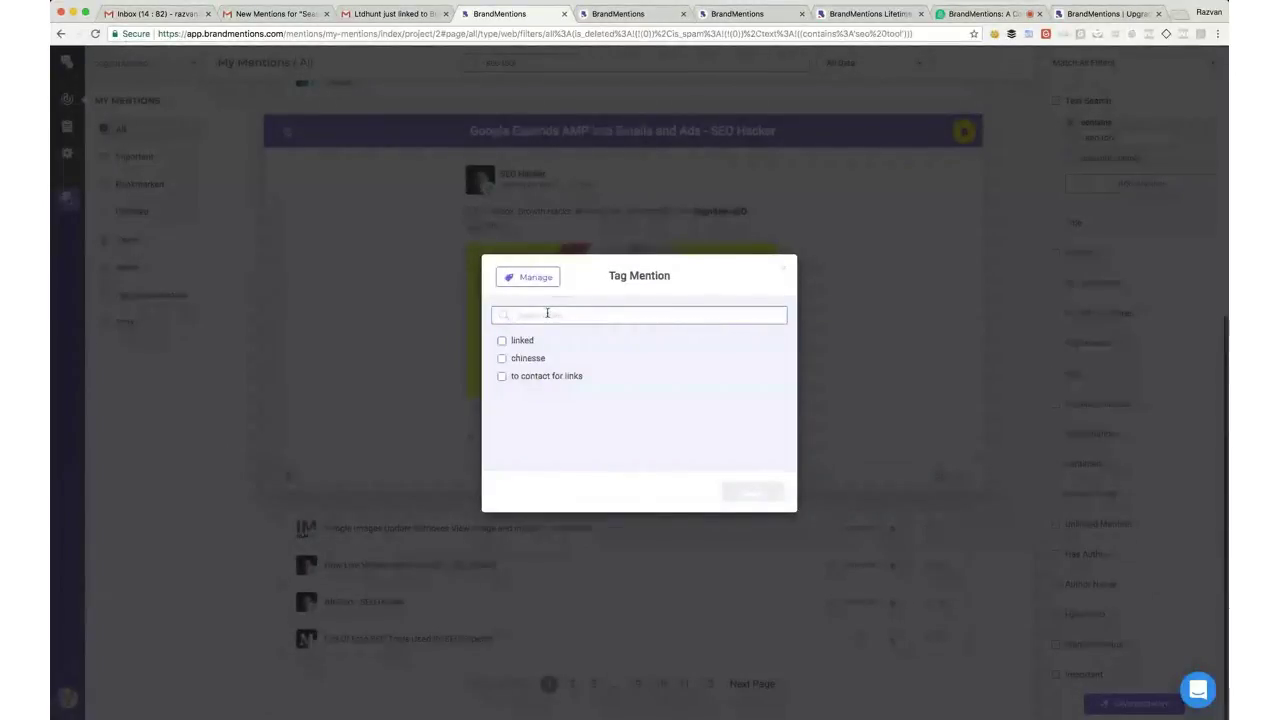
text(to outreach)
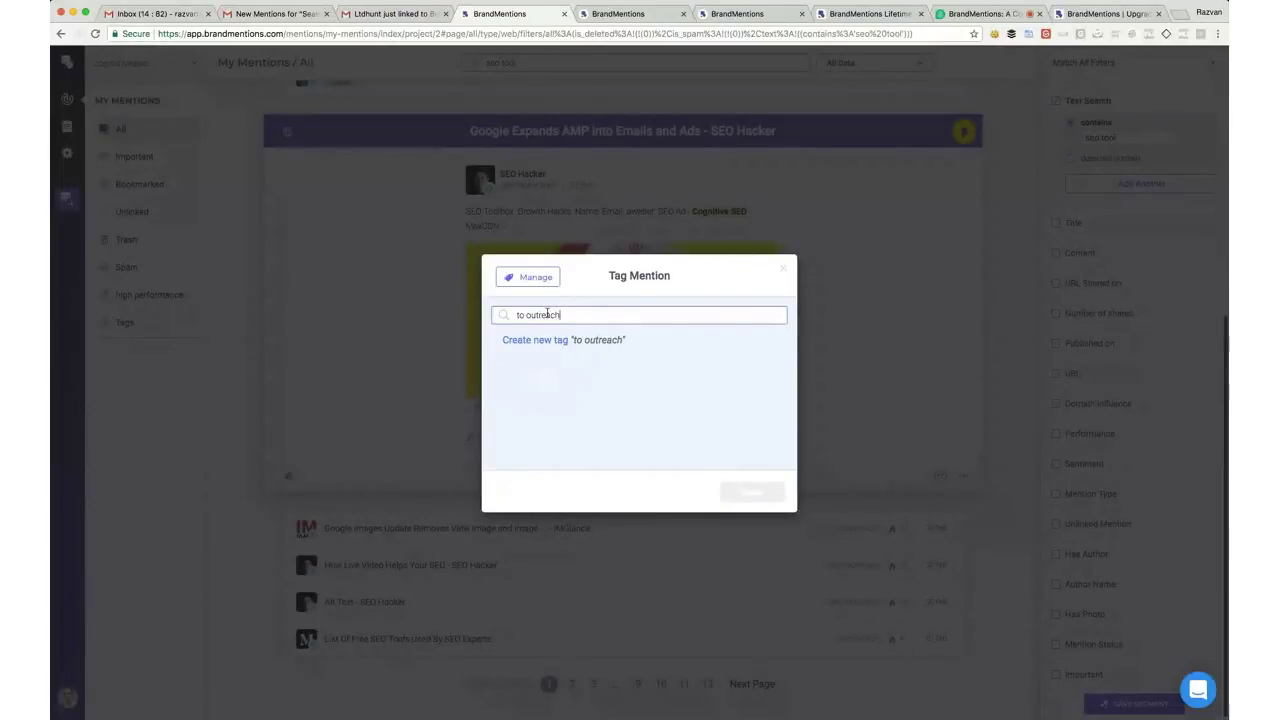
click(523, 339)
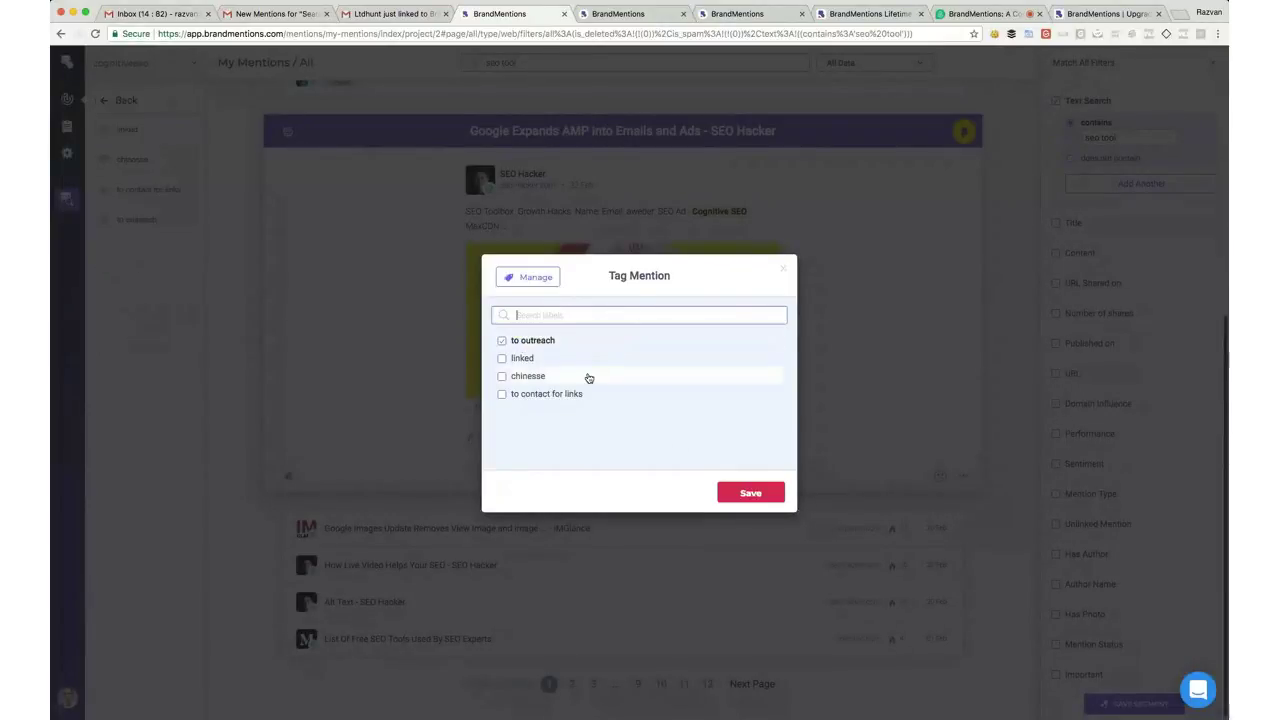
click(750, 493)
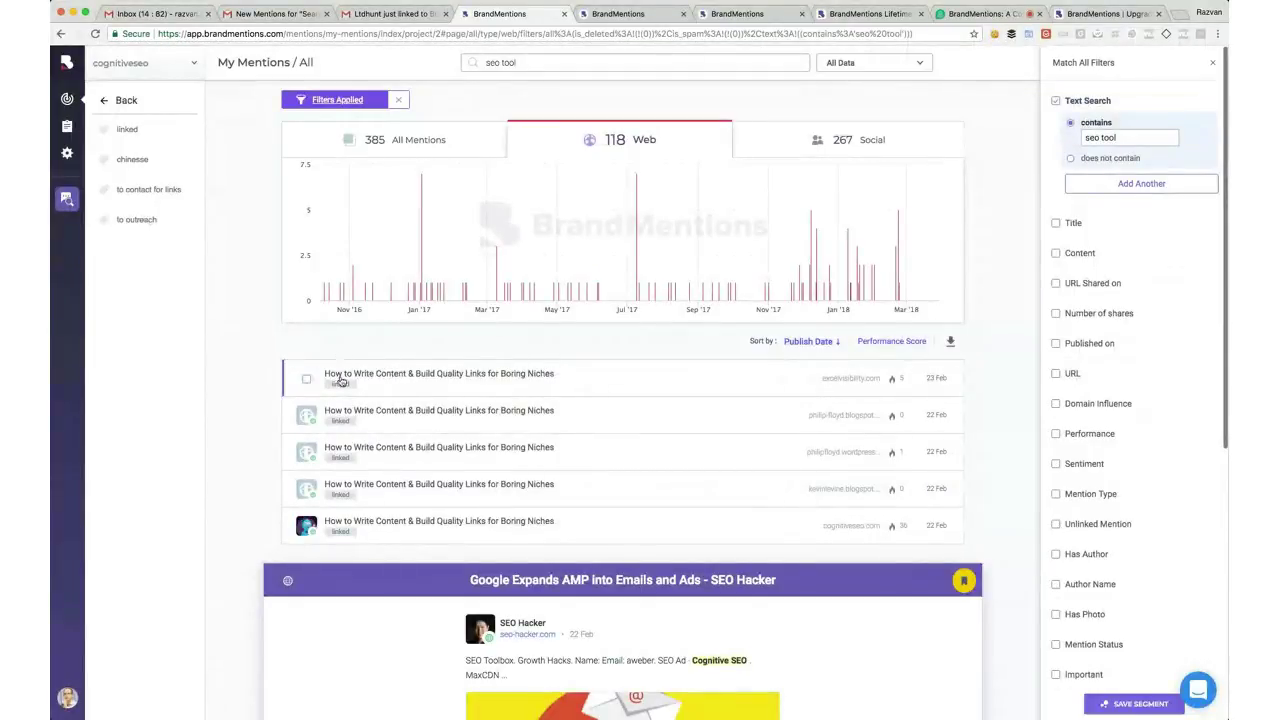
Browse the filtered web mentions one after another, from the tagged SEO Hacker mention through to the third page of results
scroll(340, 440, down, 5)
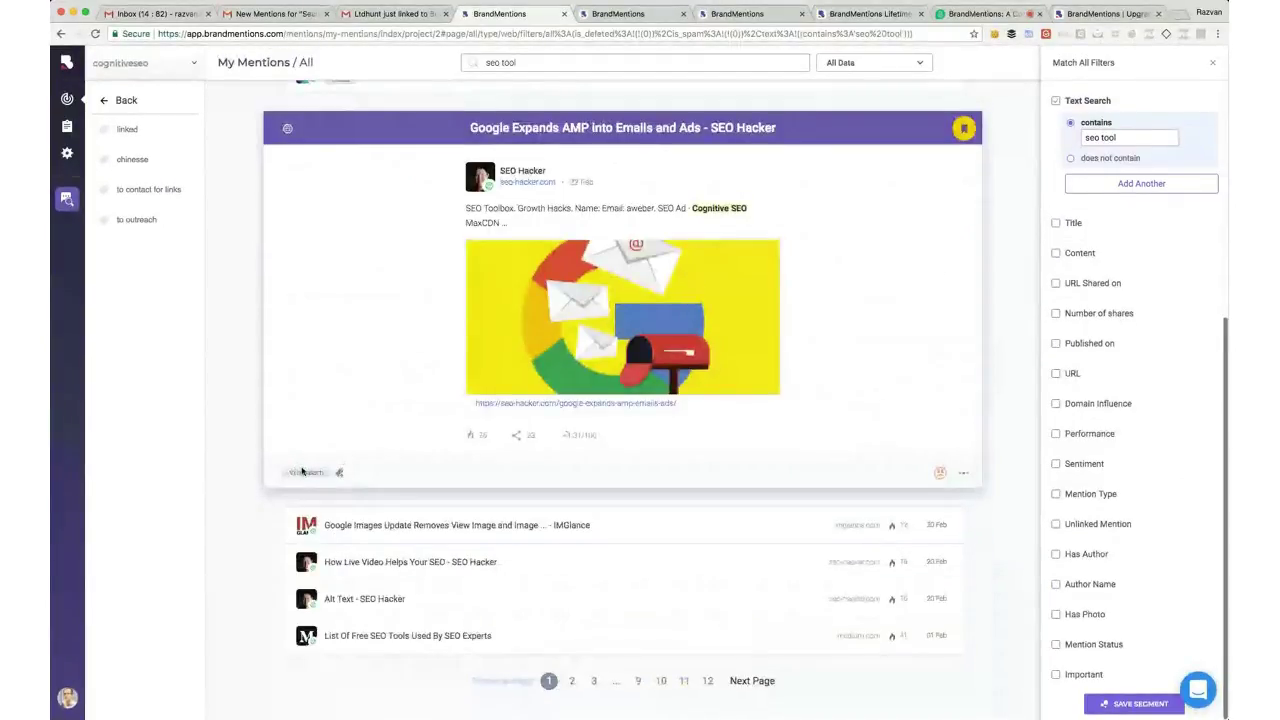
click(381, 525)
key(Down)
key(Up)
key(Up)
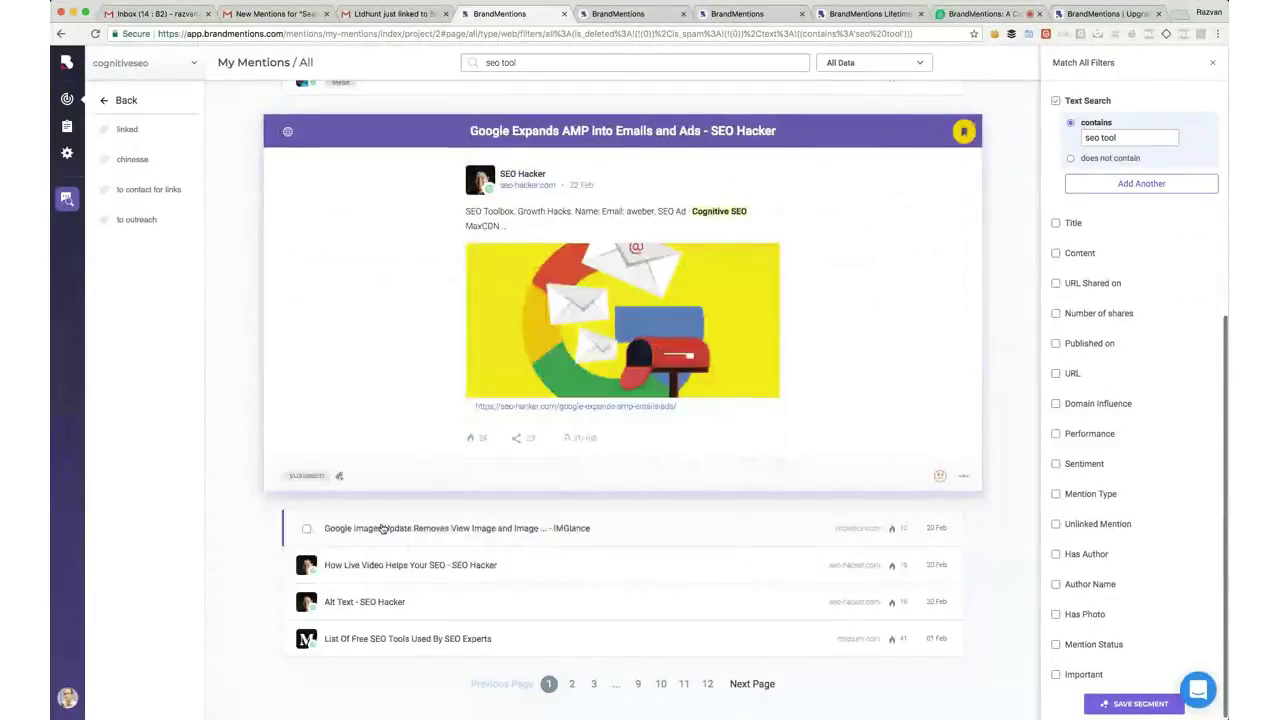
key(Up)
key(Down)
key(Down)
key(Down)
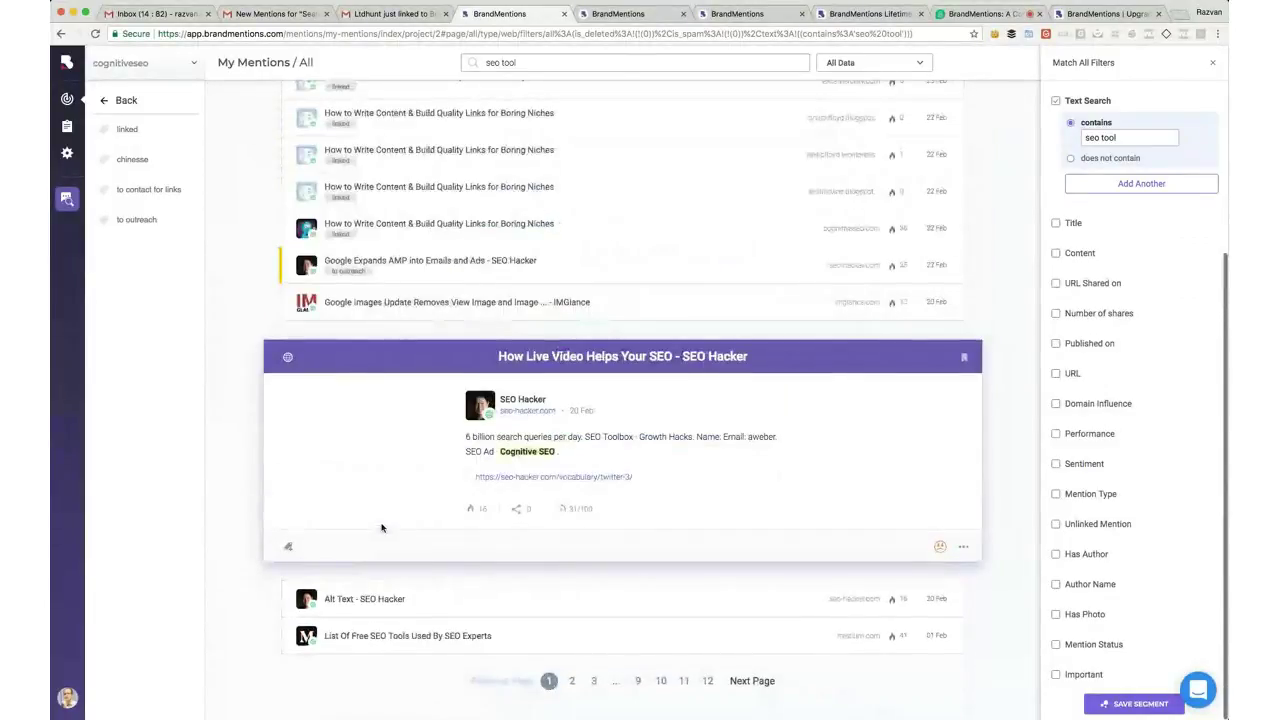
key(Down)
key(Down)
key(Down)
key(Down)
key(Down)
key(Down)
key(Down)
key(Down)
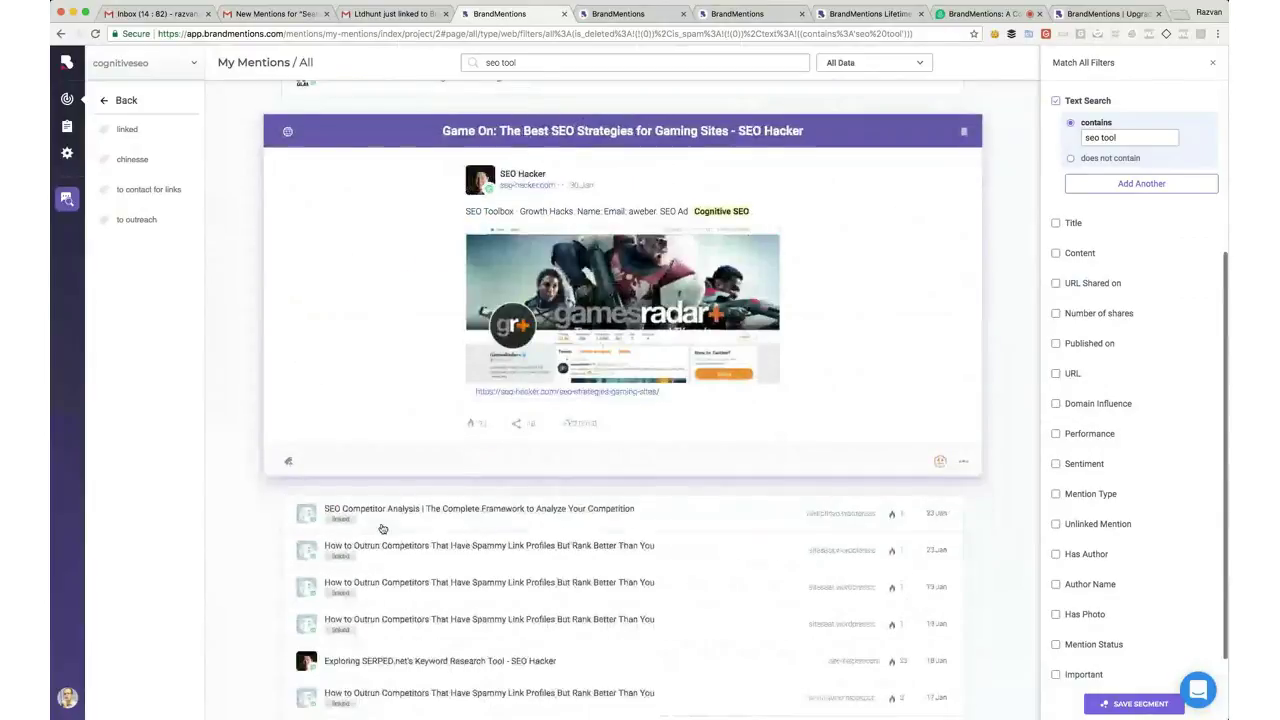
key(Down)
key(Down)
key(Down)
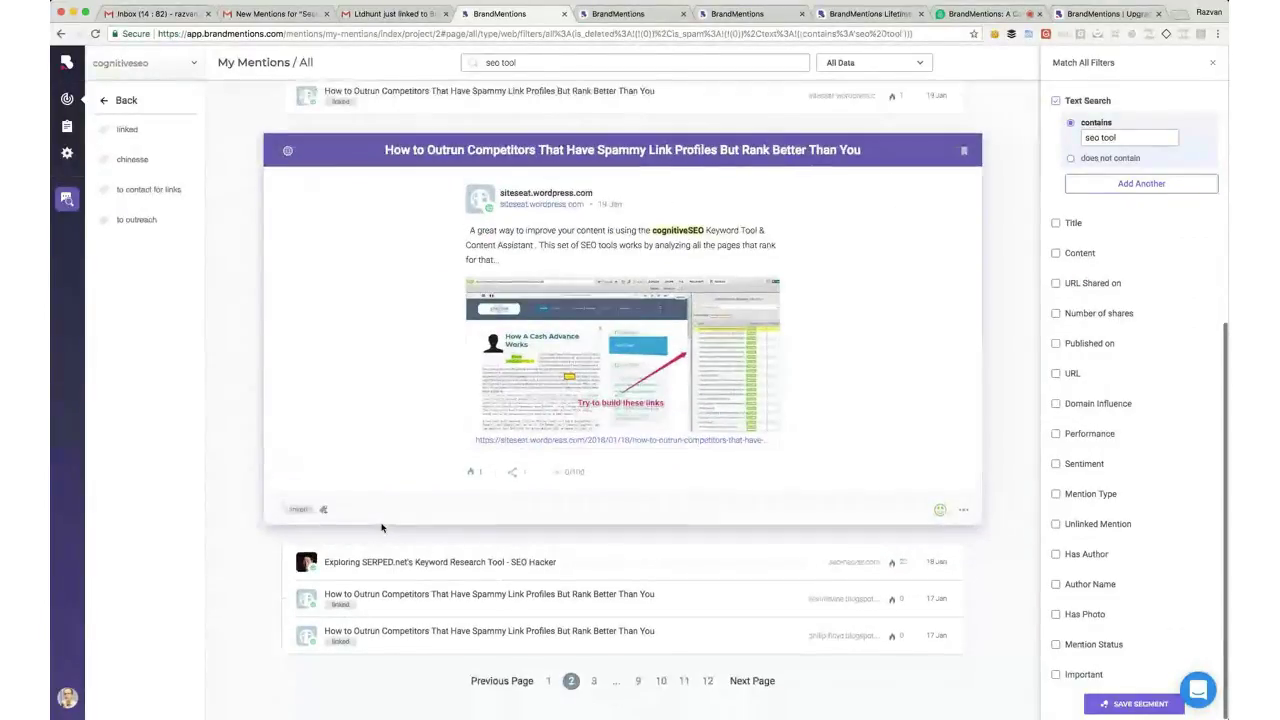
key(Down)
key(Down)
key(Down)
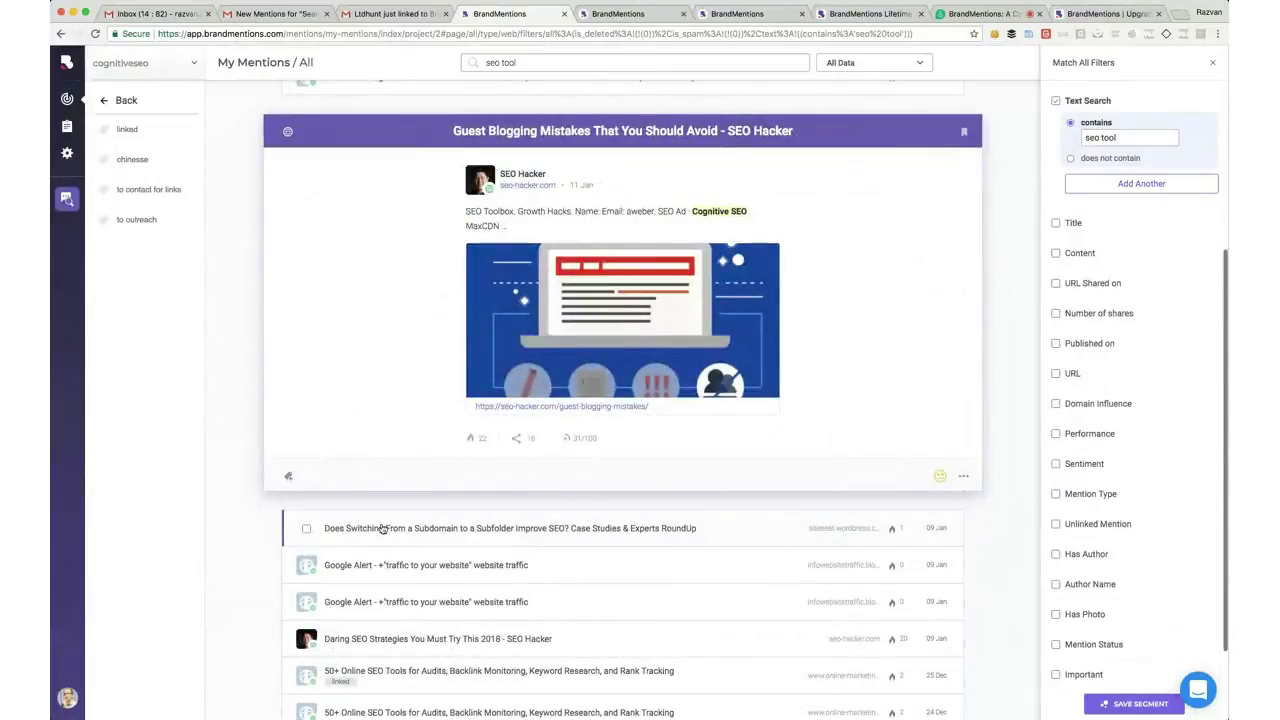
key(Down)
key(Down)
key(Down)
key(Down)
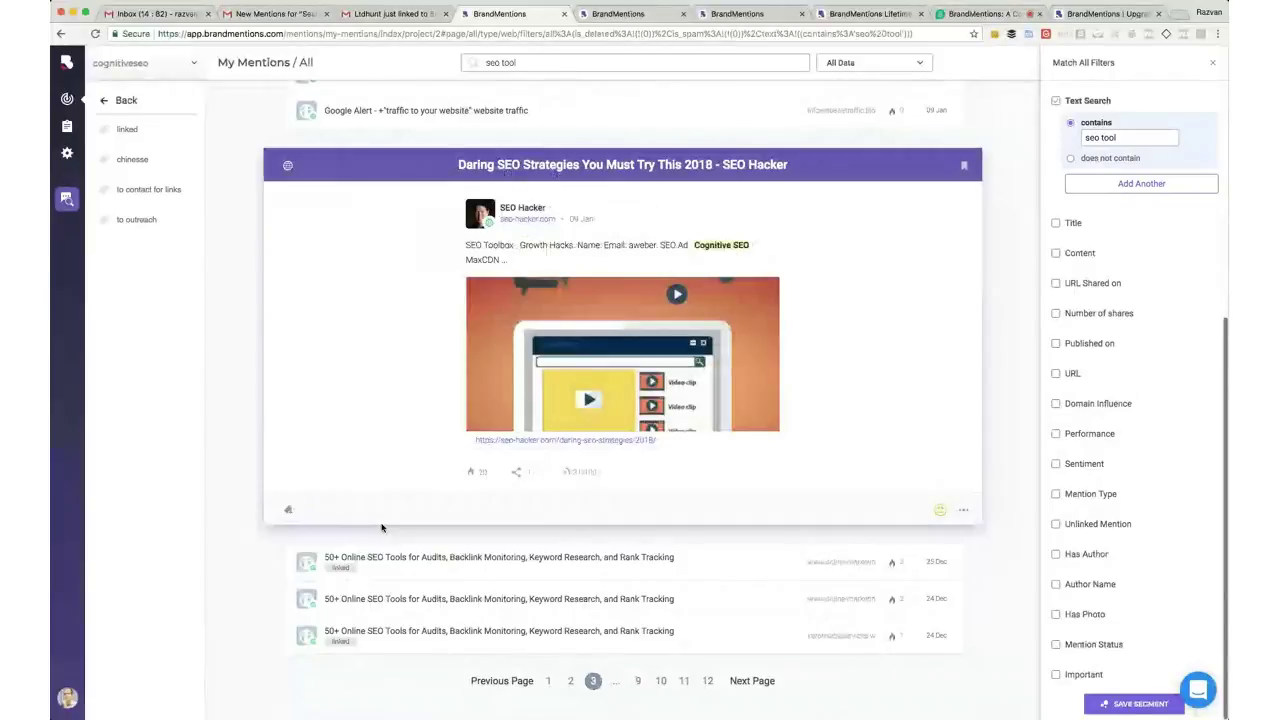
key(Down)
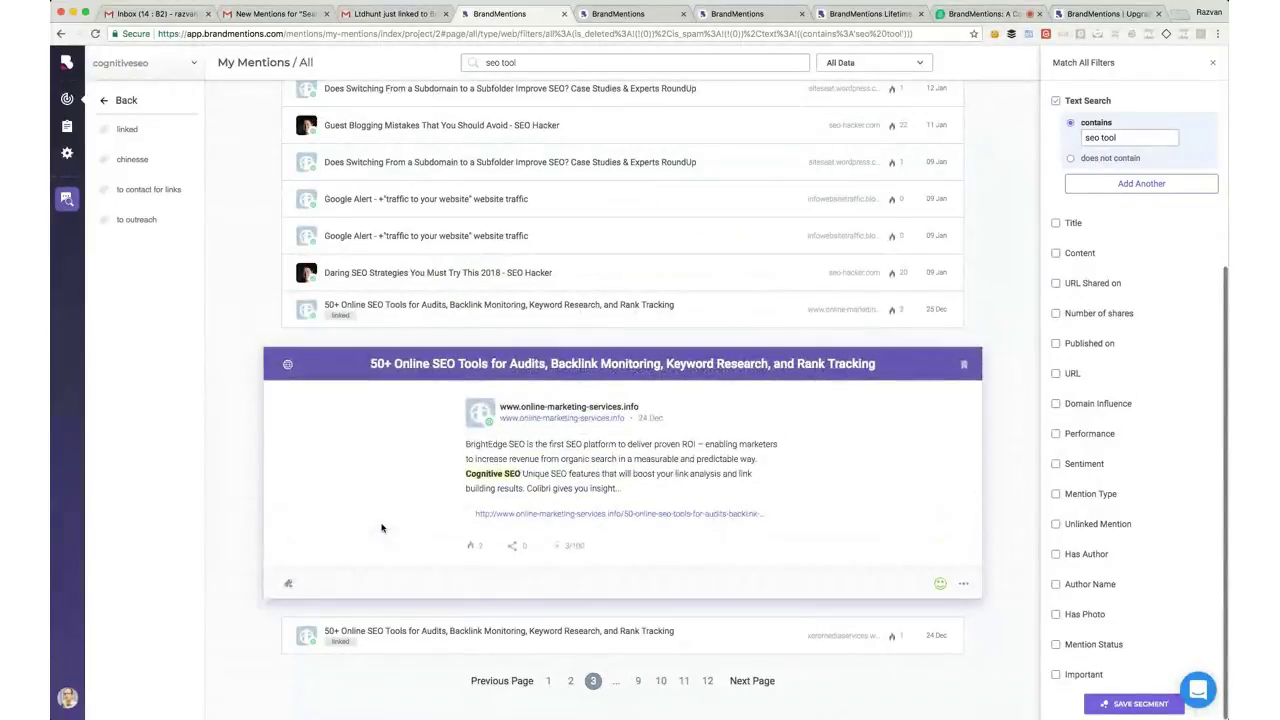
Return from the tags list to the main mention folders and replace the Text Search filter with a Performance filter
scroll(620, 428, up, 3)
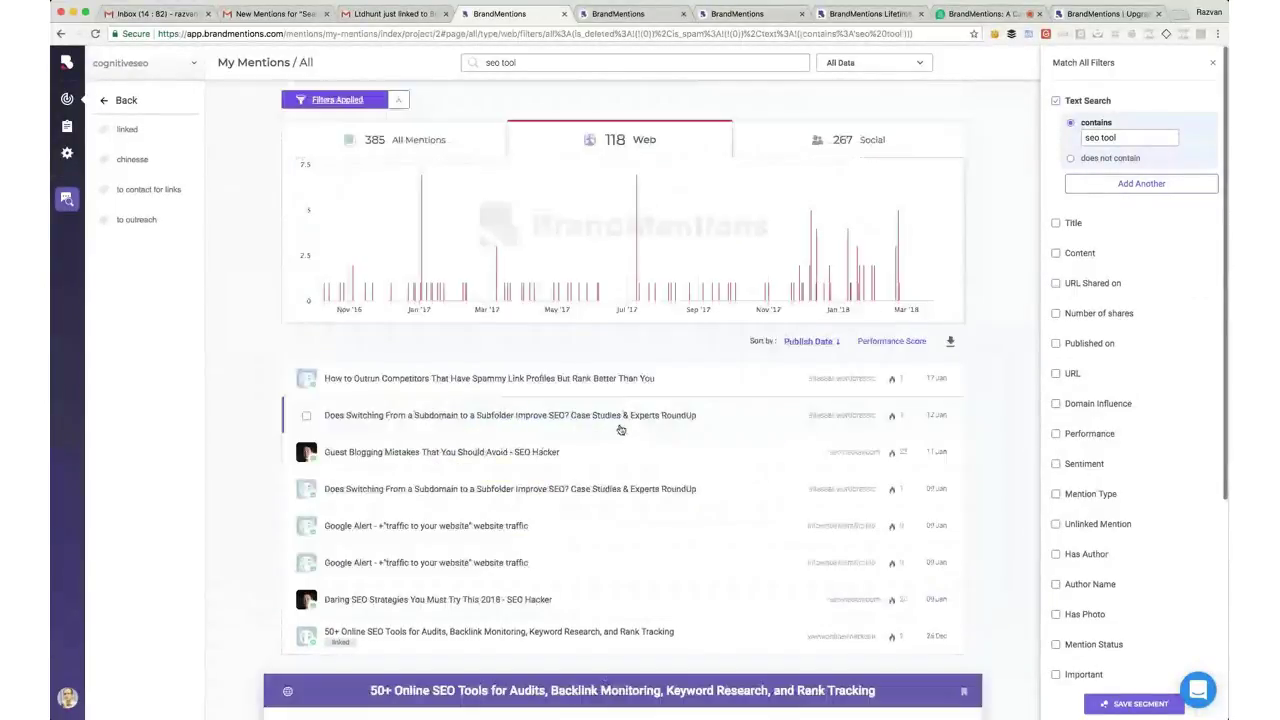
click(126, 100)
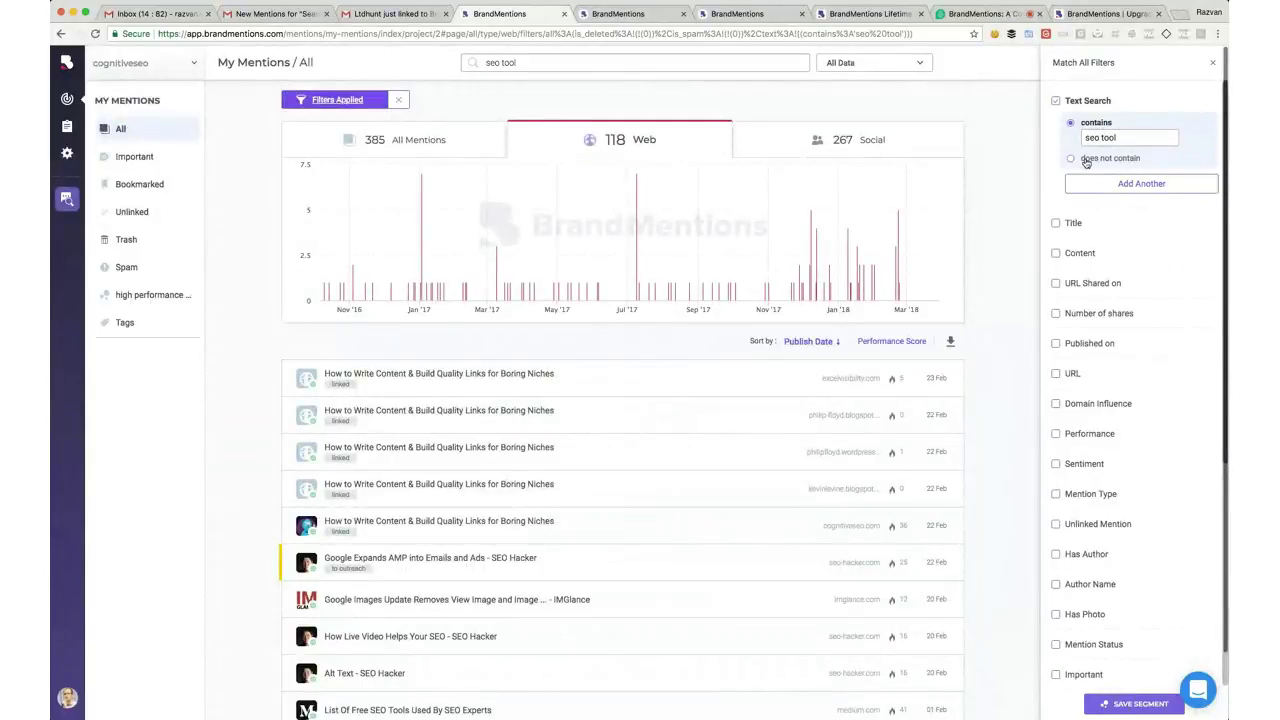
click(1055, 100)
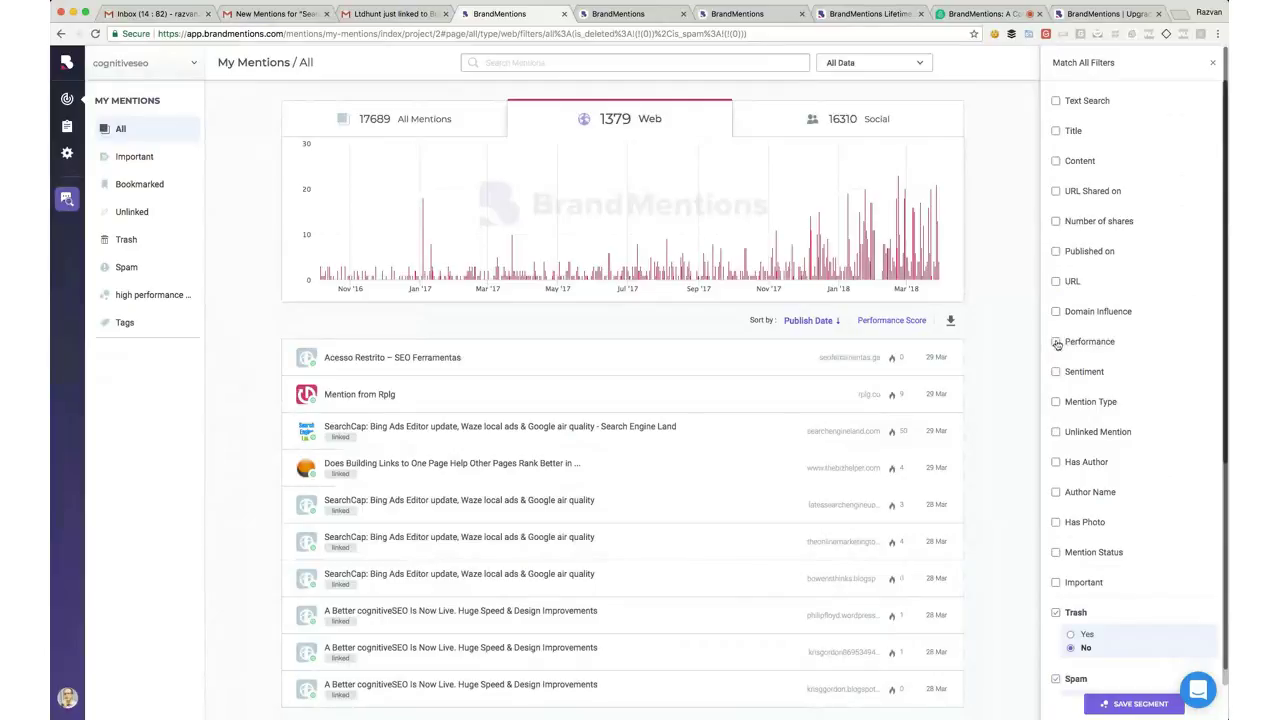
click(1056, 342)
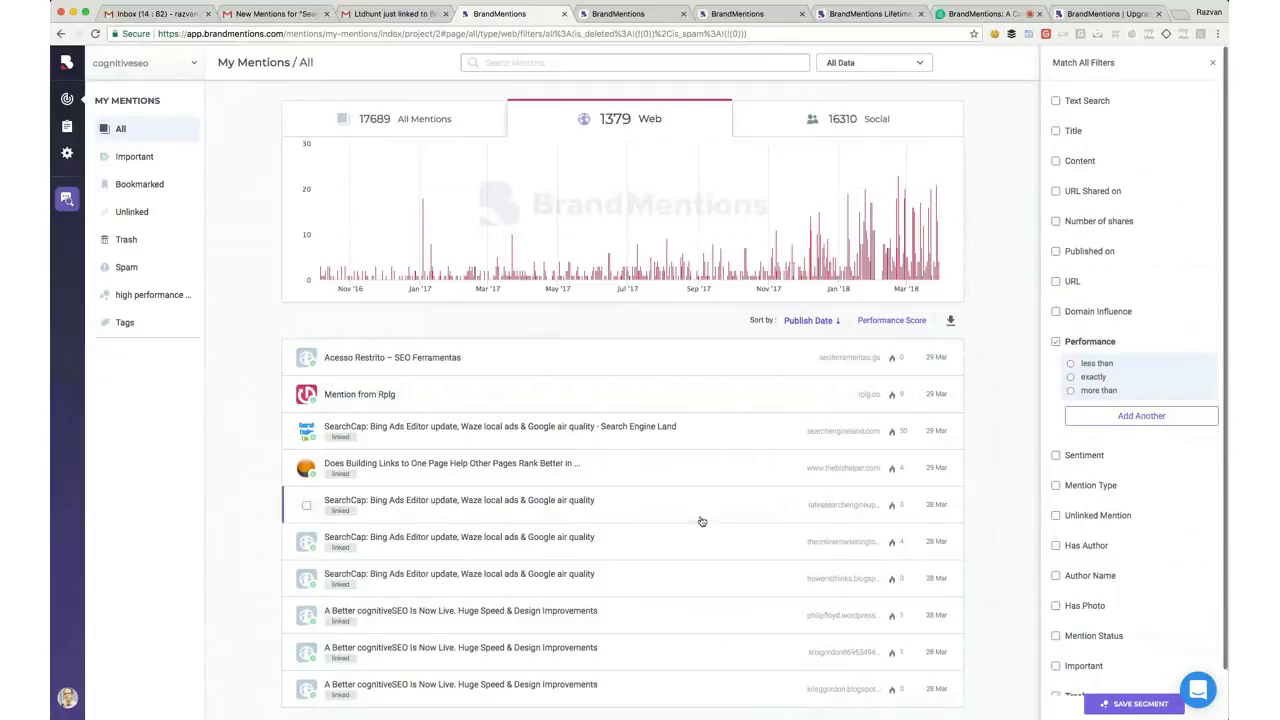
Open the Search Engine Land SearchCap mention, examine the highlighted cognitiveSEO line on its source page, and return to the mentions list
mouse_move(686, 431)
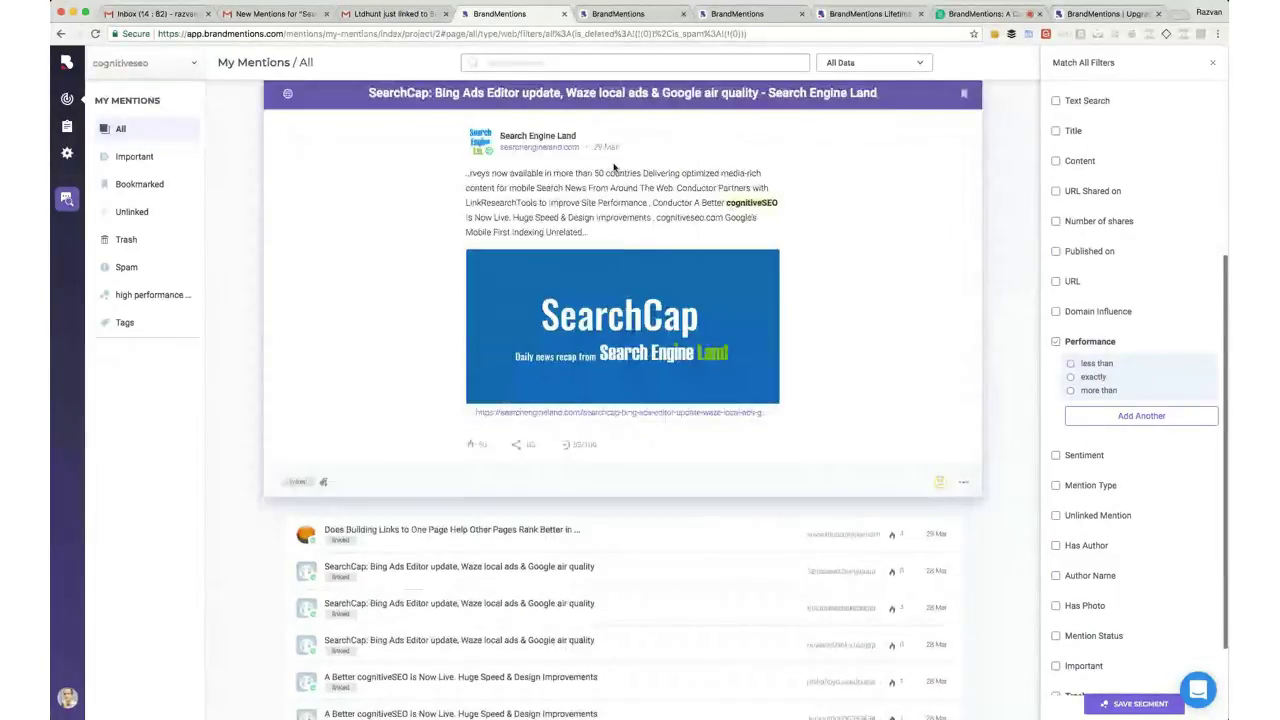
click(564, 420)
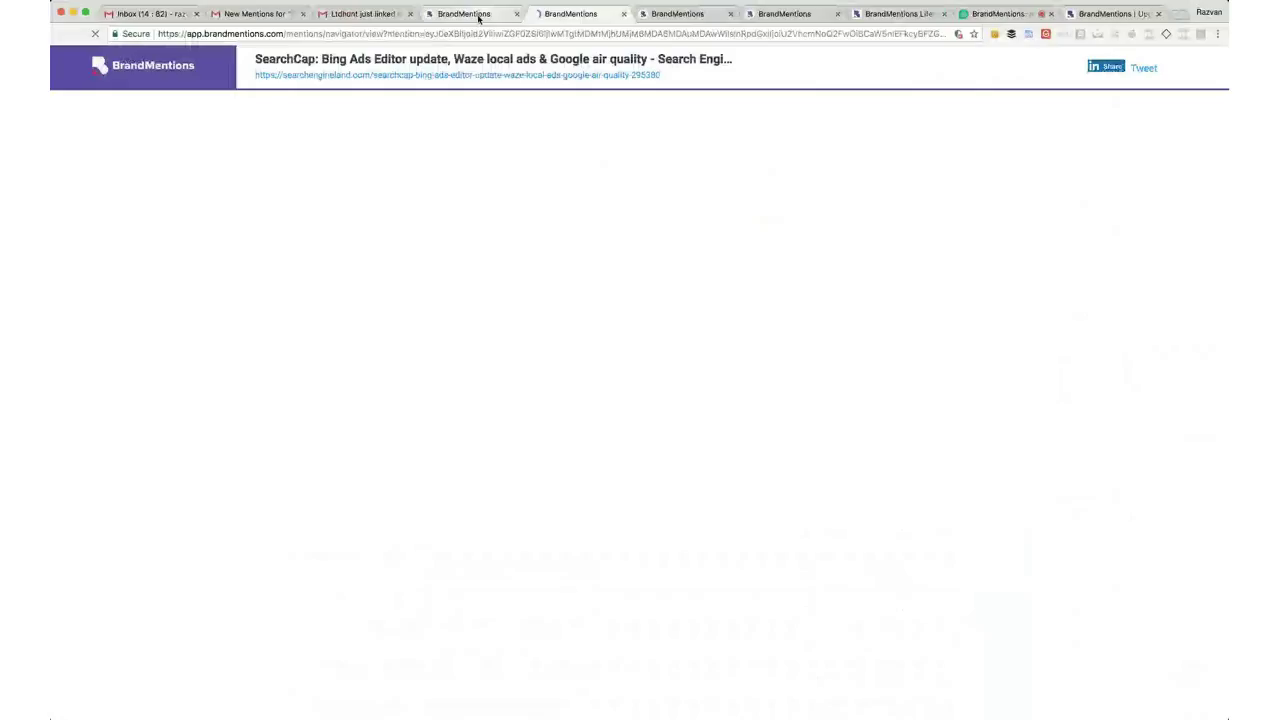
click(478, 17)
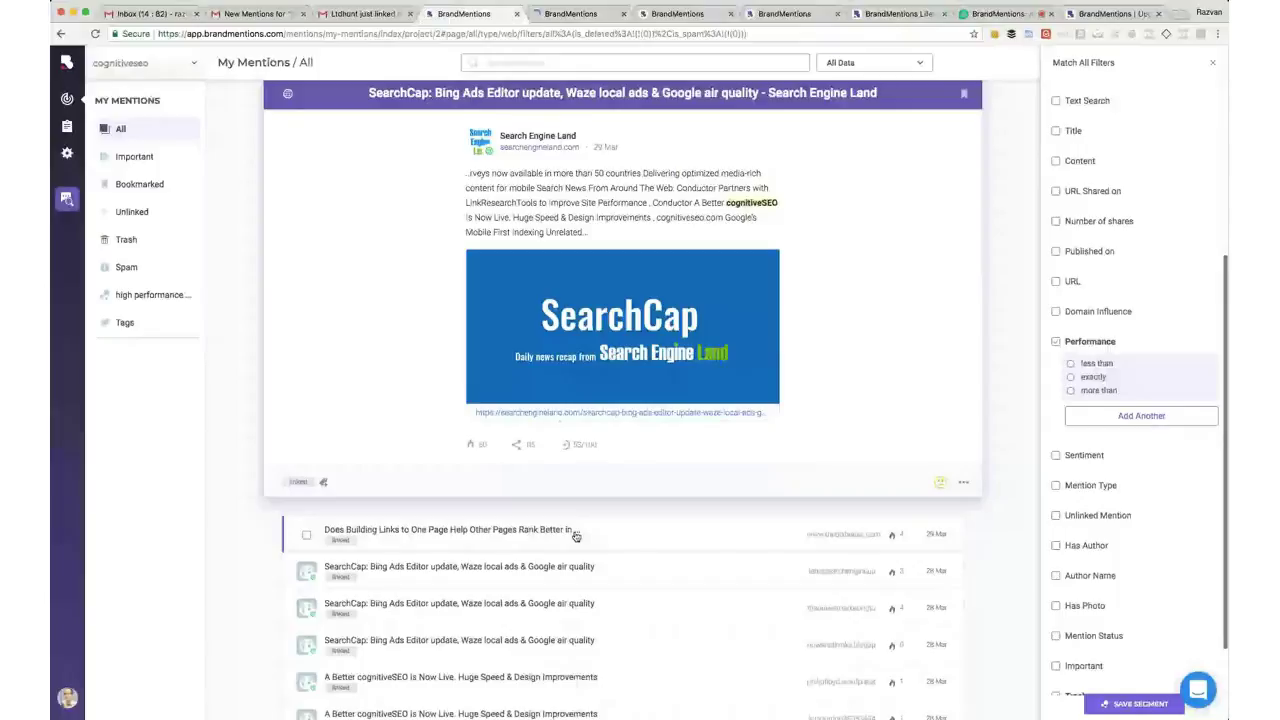
mouse_move(465, 446)
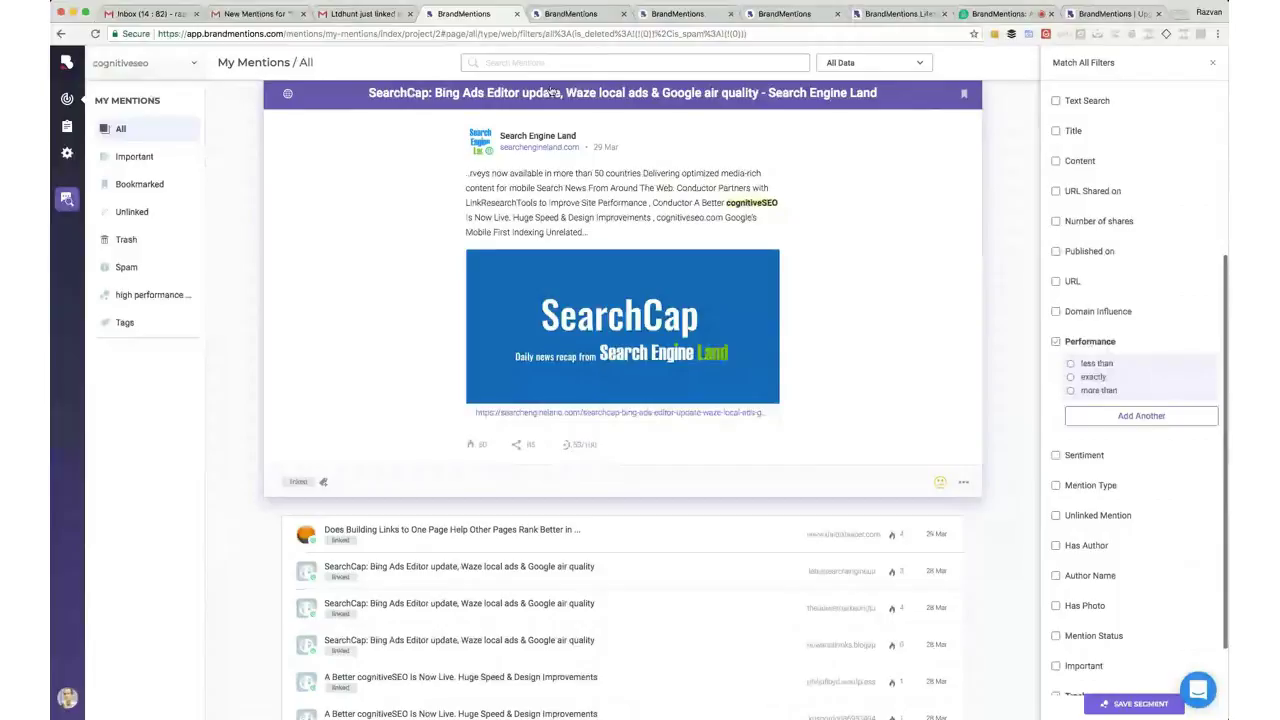
click(568, 14)
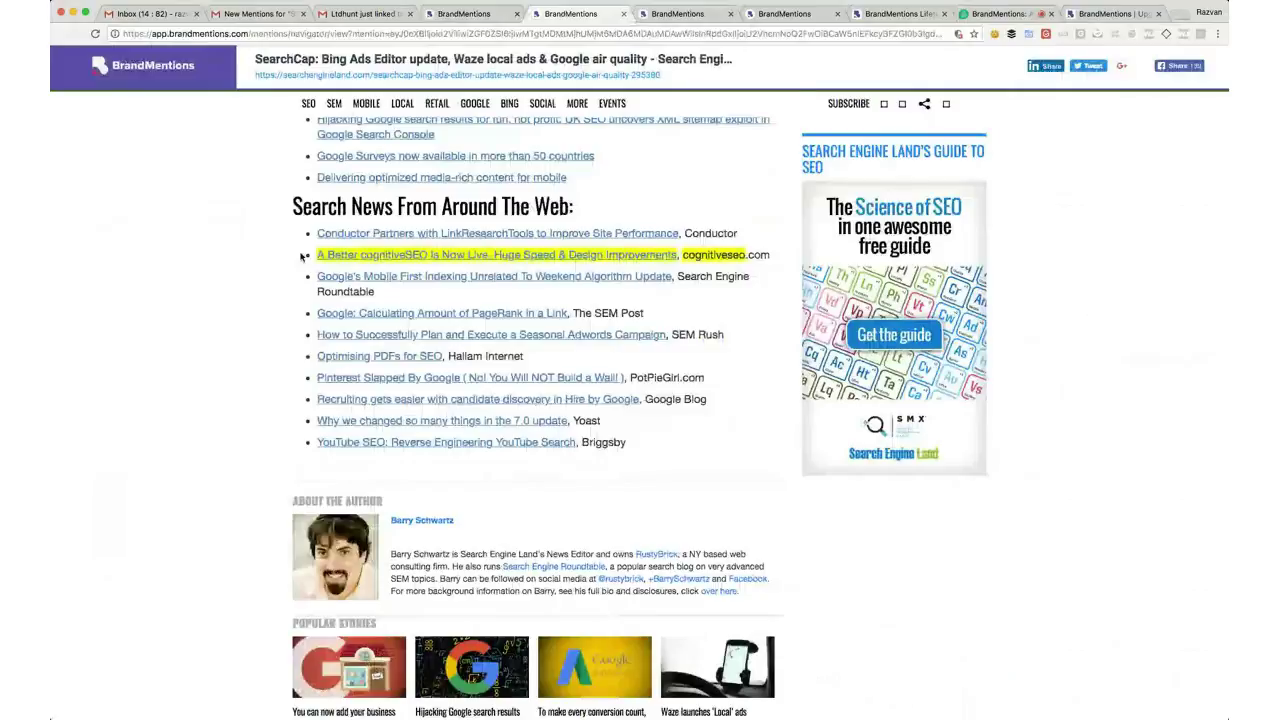
drag(301, 257, 301, 265)
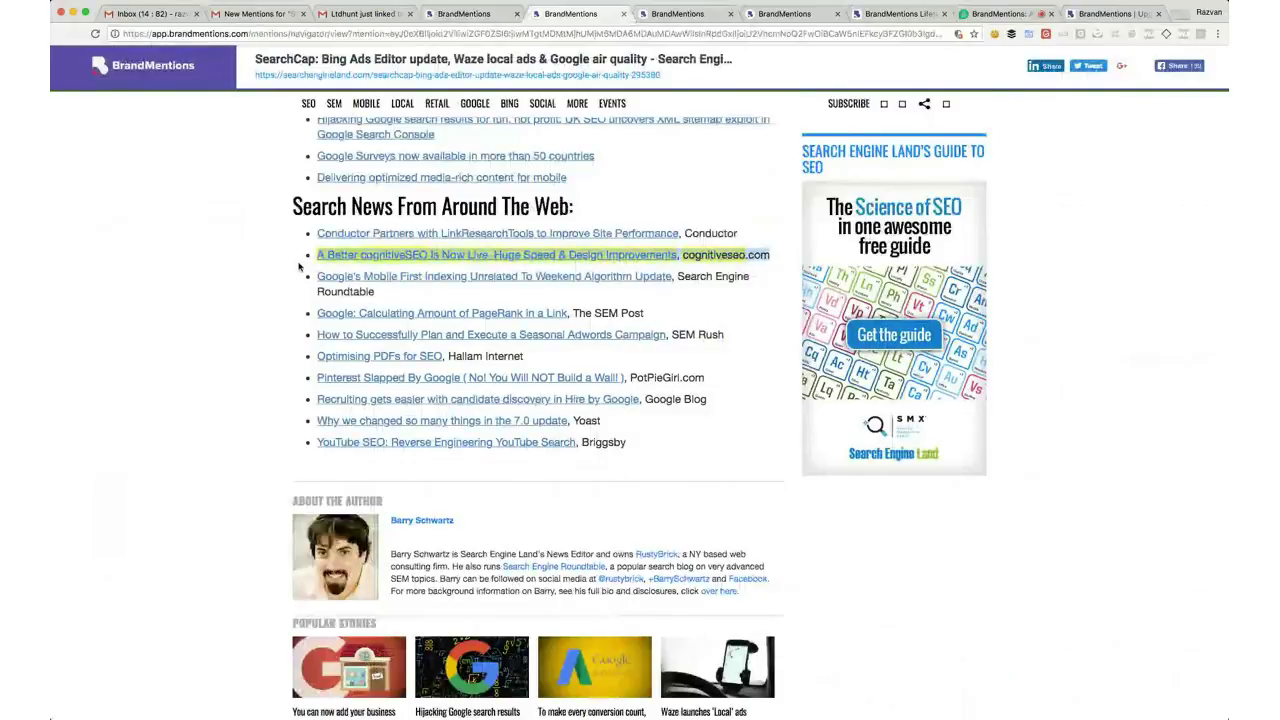
click(299, 265)
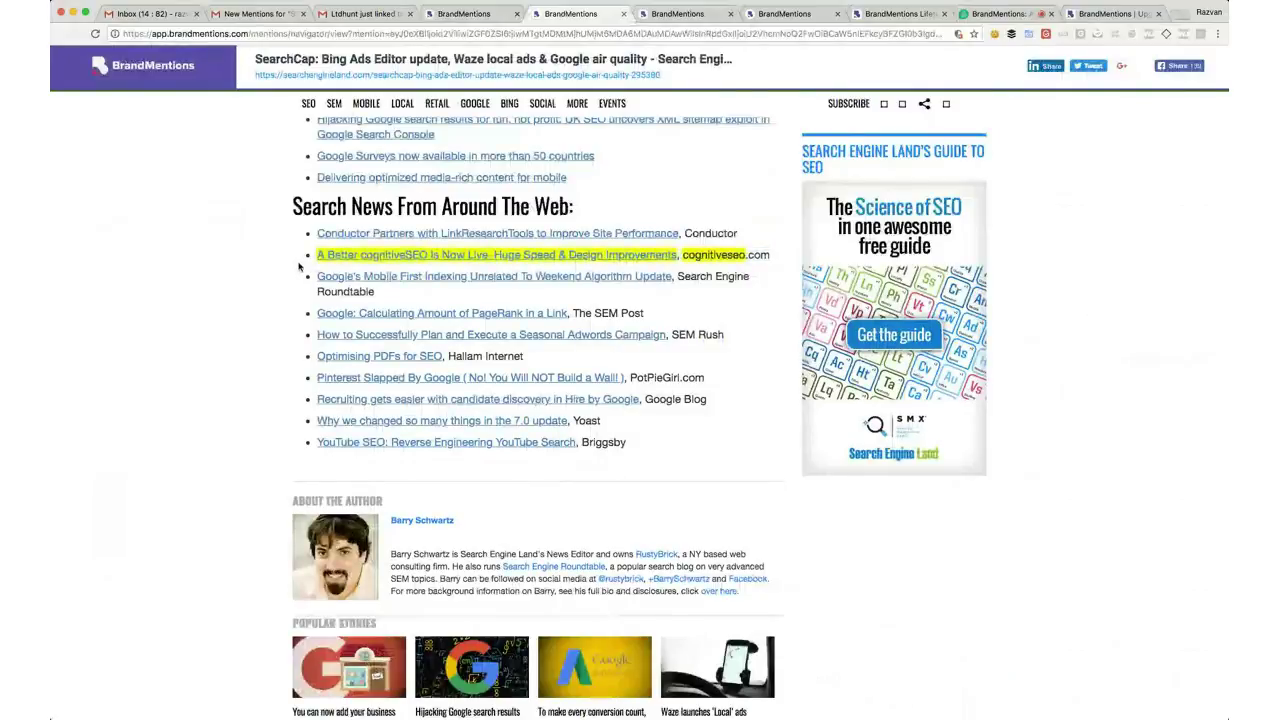
click(469, 14)
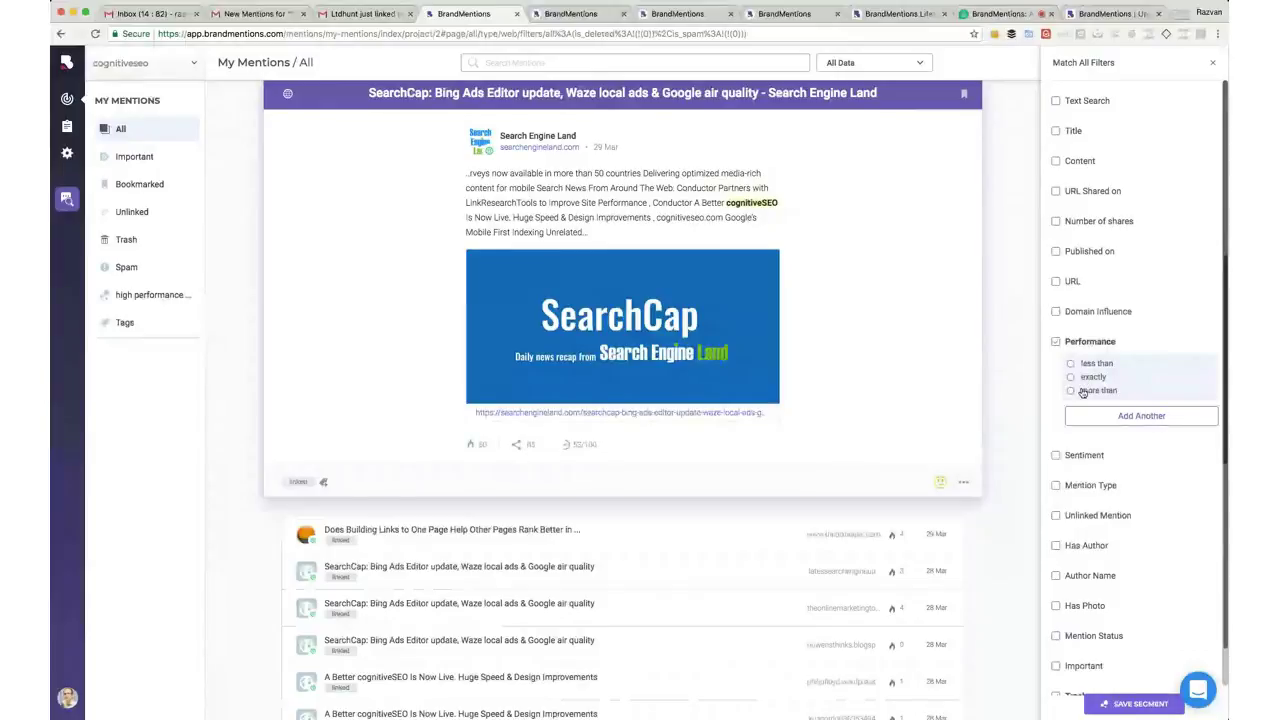
Filter the mentions to a Performance of more than 30 and restrict the Mention Type to Web
click(1083, 391)
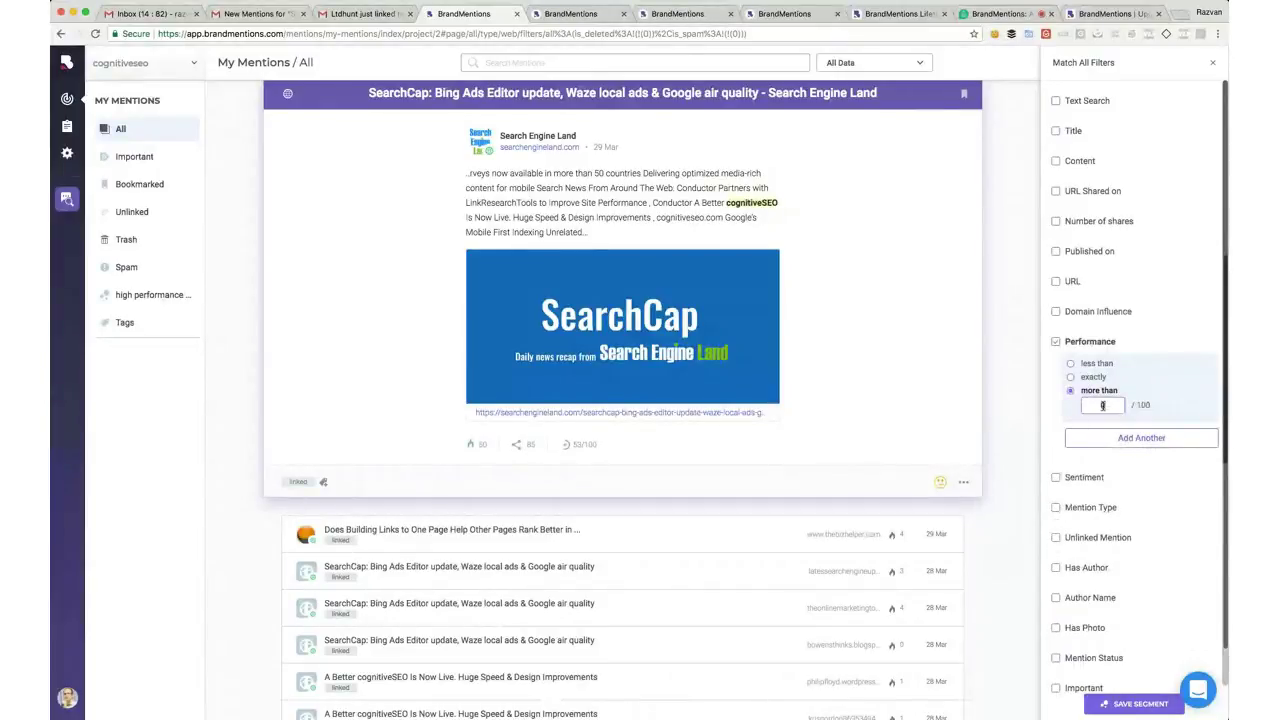
double_click(1103, 405)
text(30)
scroll(953, 394, down, 2)
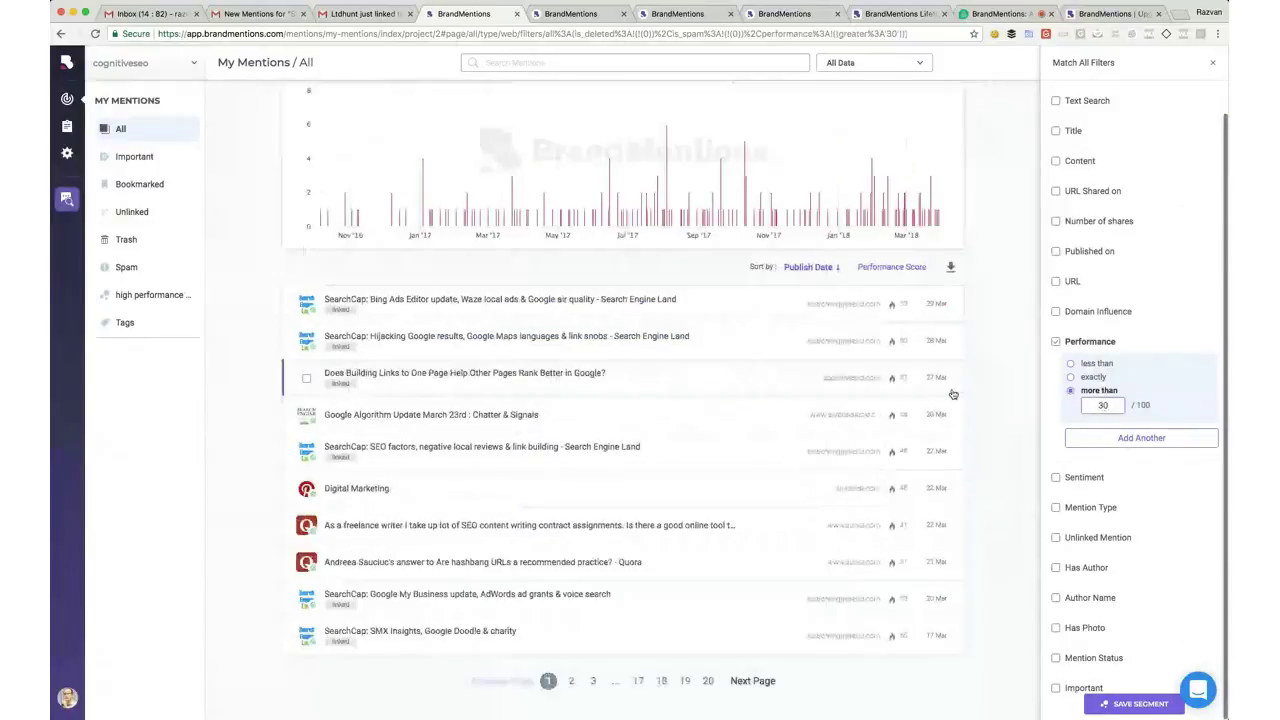
scroll(953, 394, up, 1)
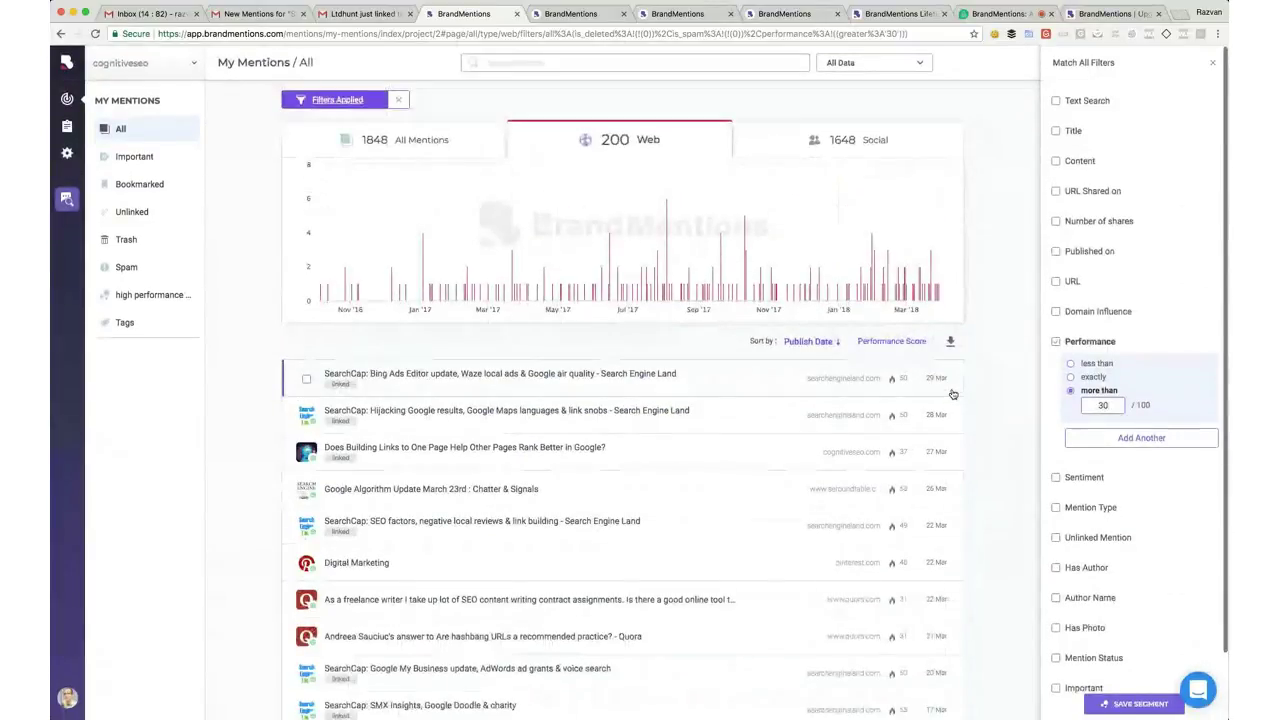
click(1087, 511)
click(1081, 530)
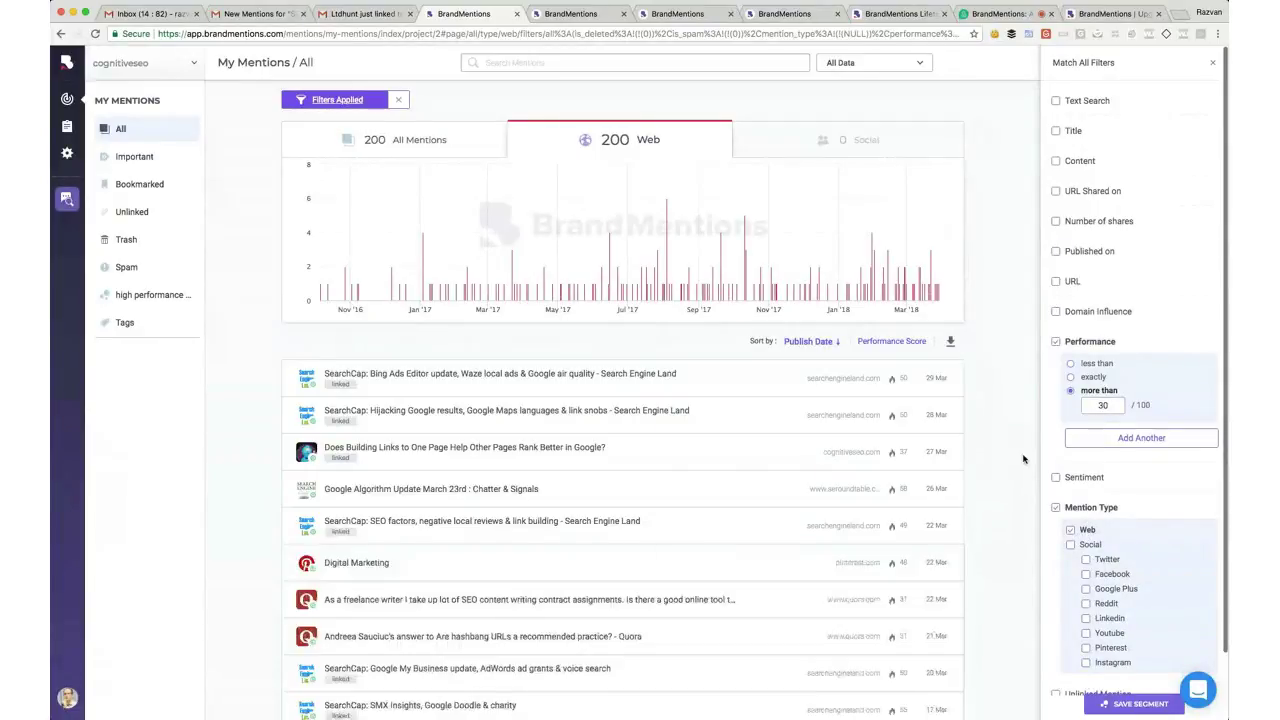
Add a Sentiment filter that includes Positive, Neutral and Unknown mentions
click(1088, 479)
click(1103, 500)
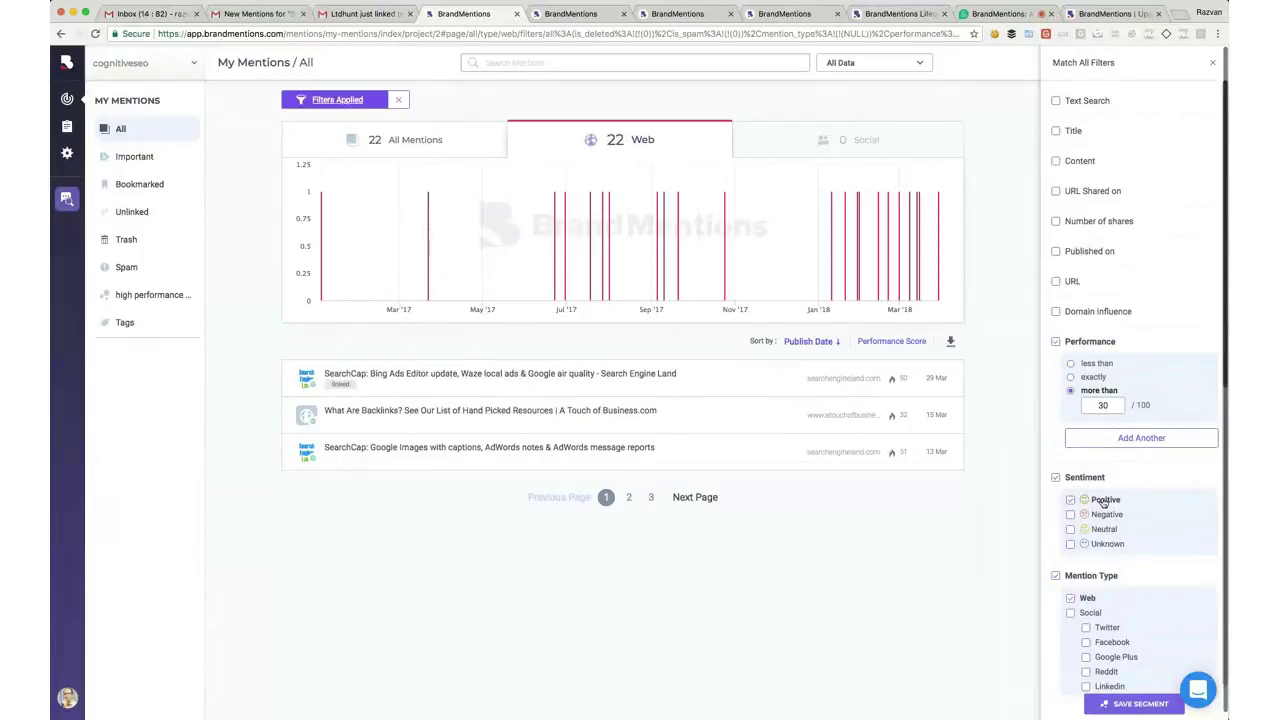
click(1103, 531)
click(1104, 545)
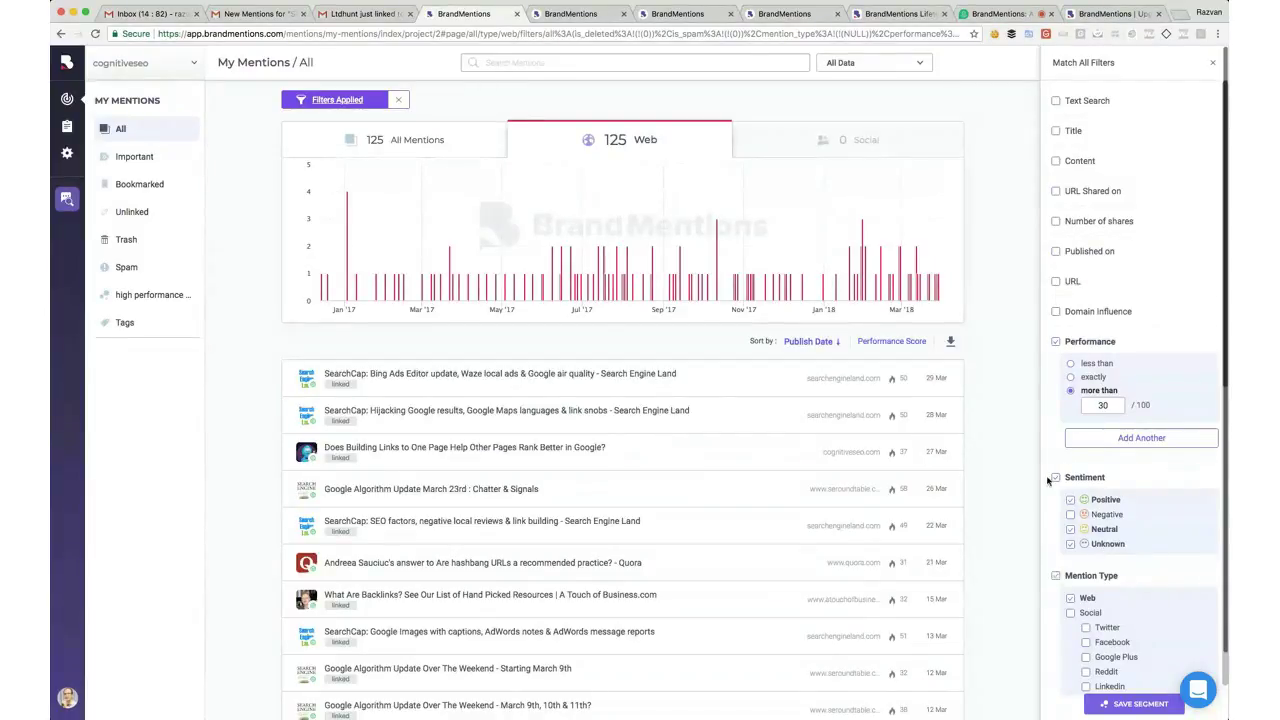
scroll(1055, 626, down, 5)
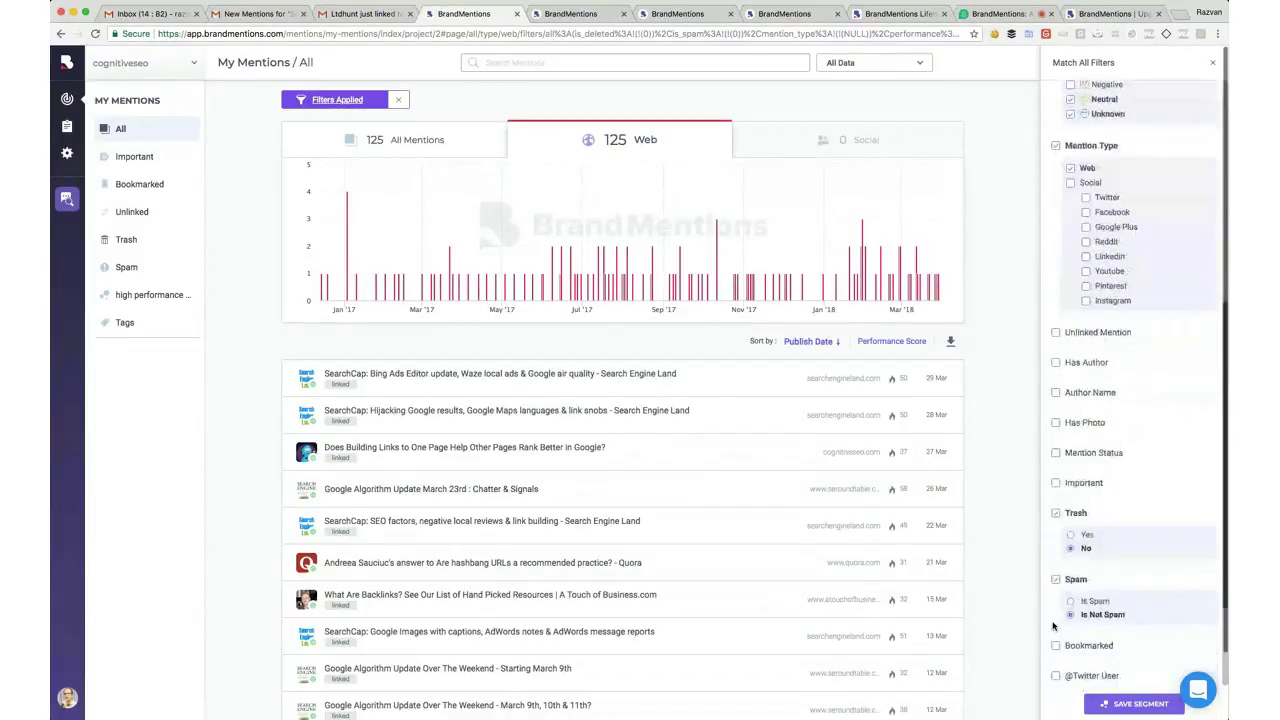
Save the current filter combination as a new segment named "powerfull"
scroll(1053, 626, down, 3)
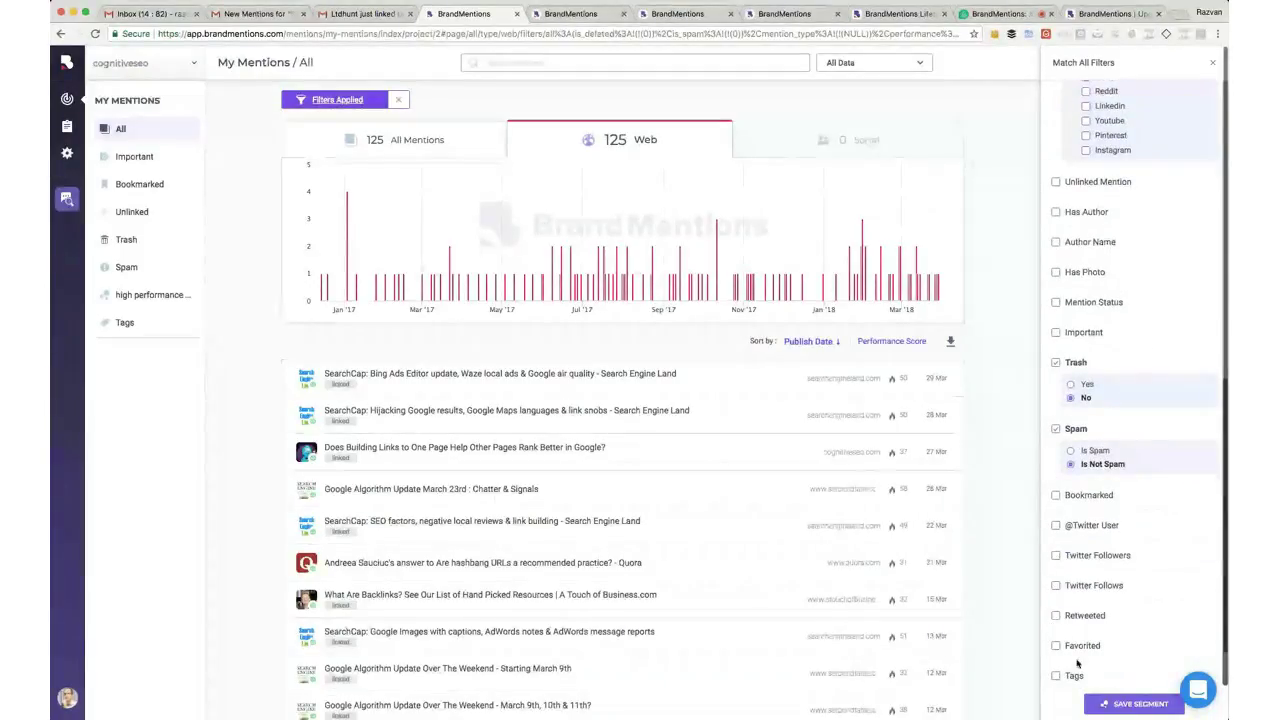
click(1131, 705)
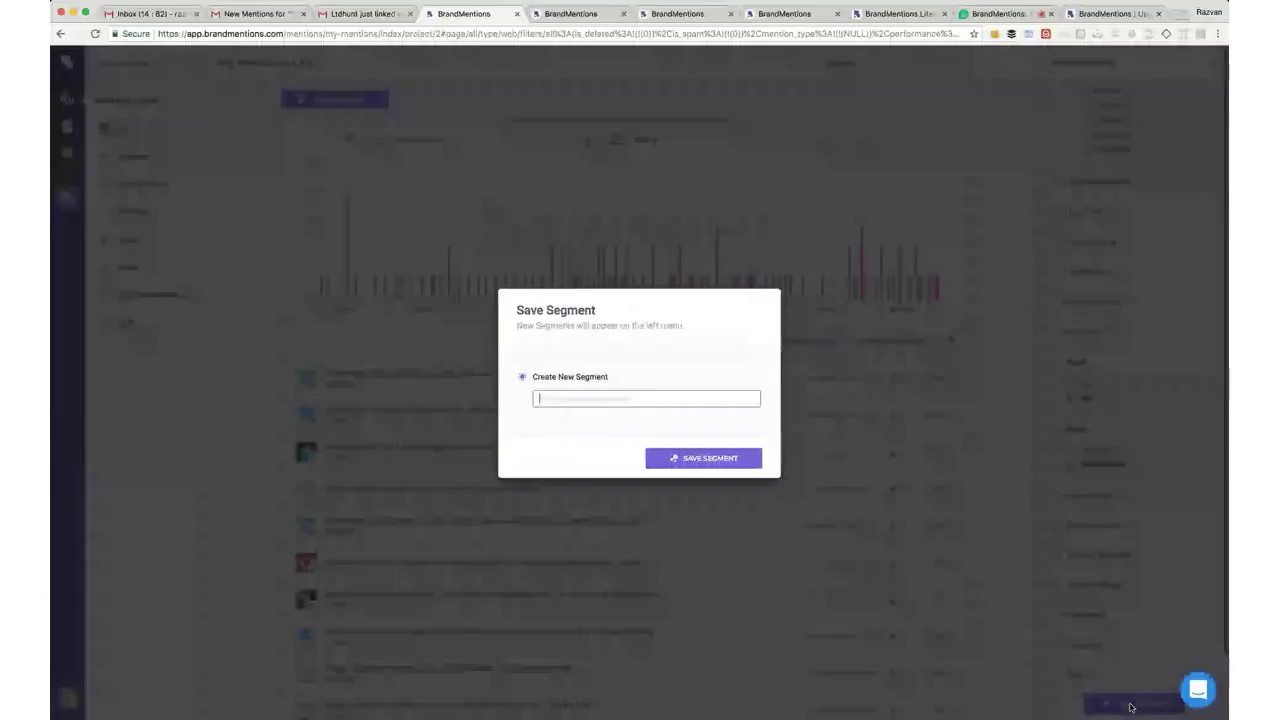
click(648, 401)
text(important)
key(ctrl+a)
key(BackSpace)
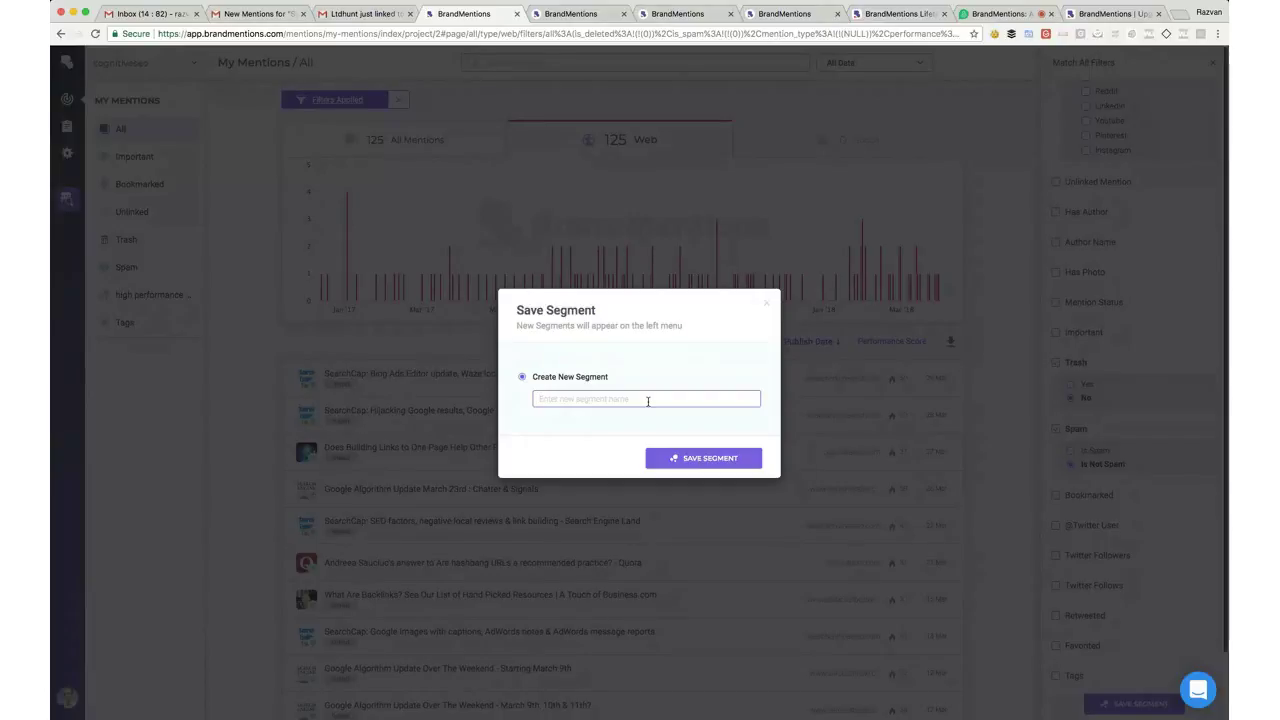
text(powerfull)
click(720, 460)
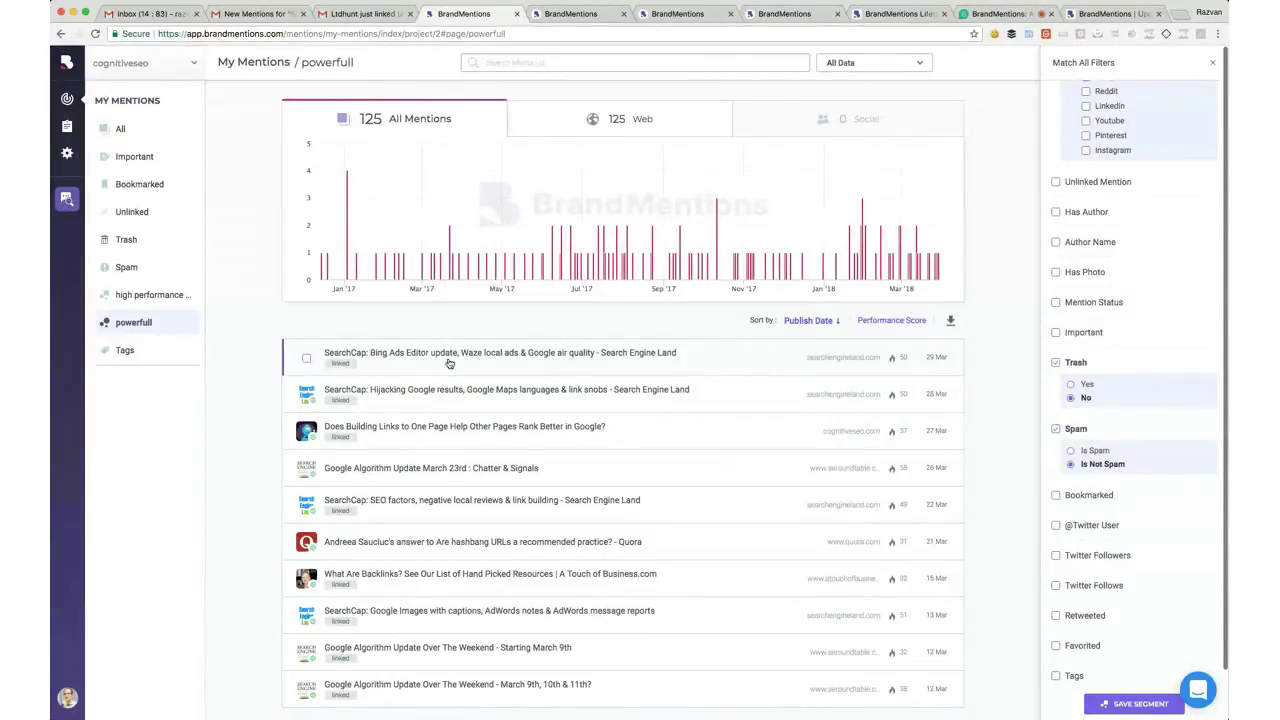
scroll(1122, 258, up, 10)
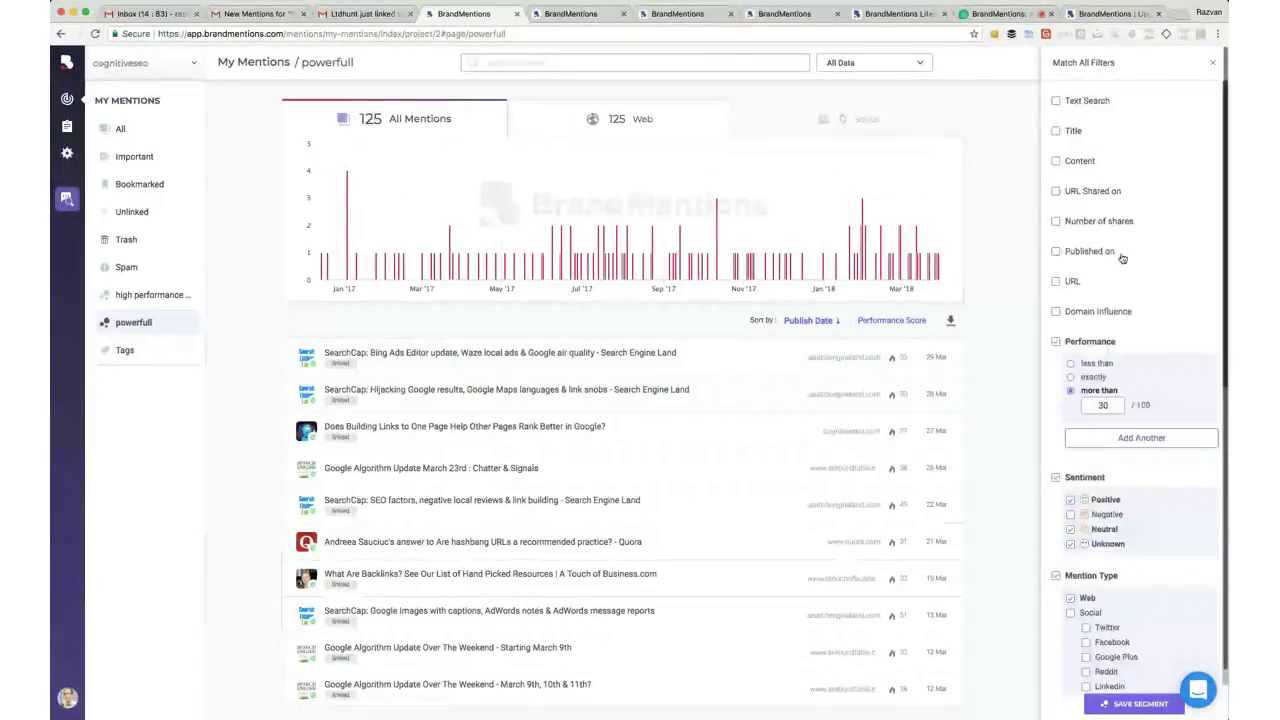
scroll(1122, 258, down, 9)
scroll(1122, 258, down, 1)
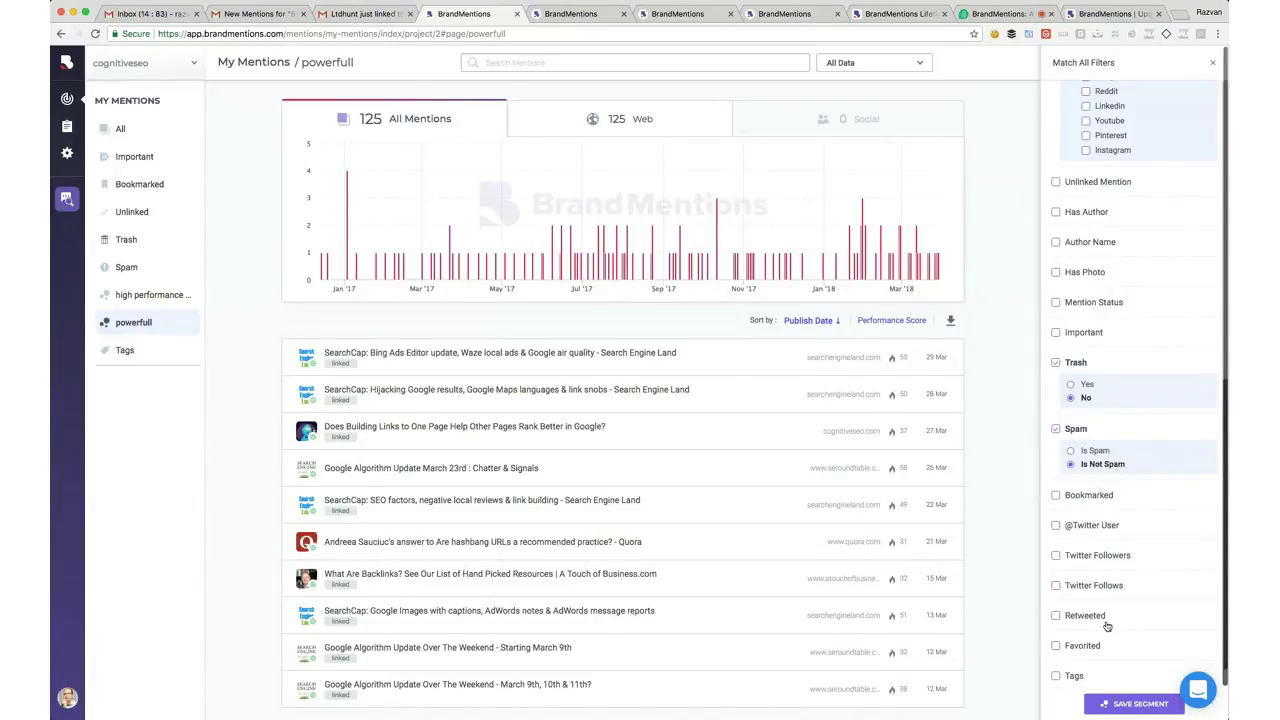
click(1081, 559)
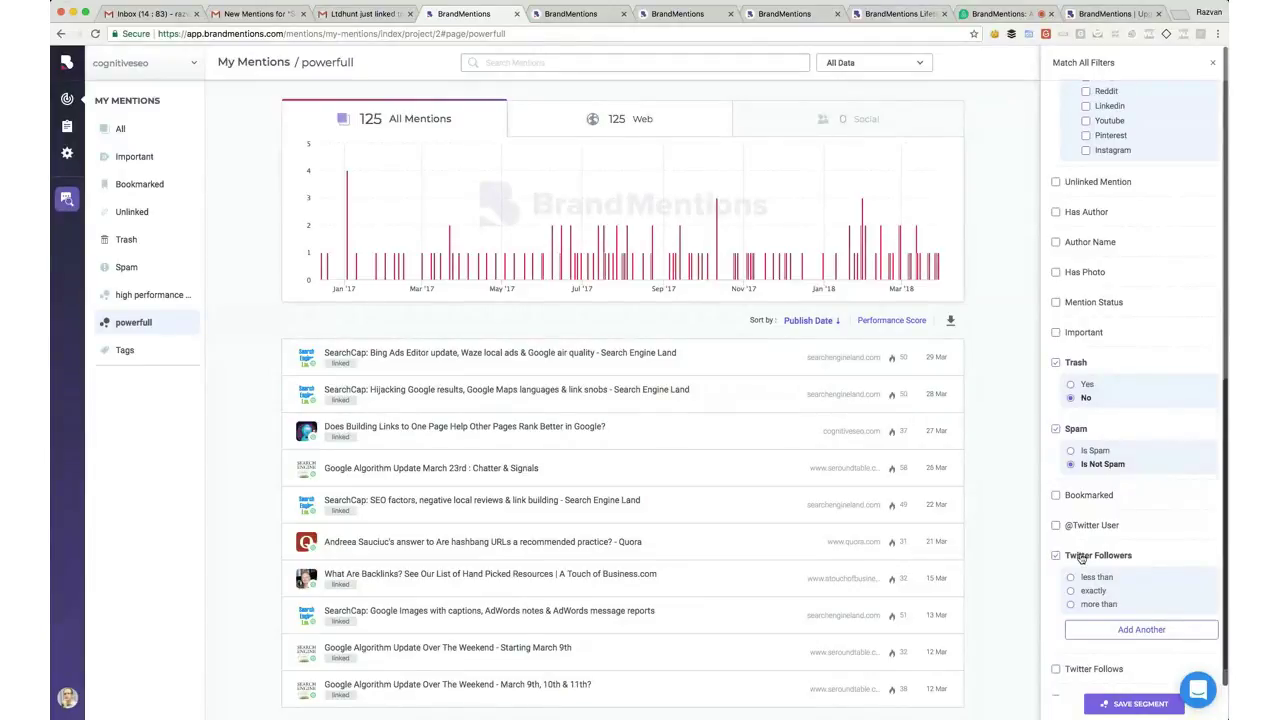
click(1081, 559)
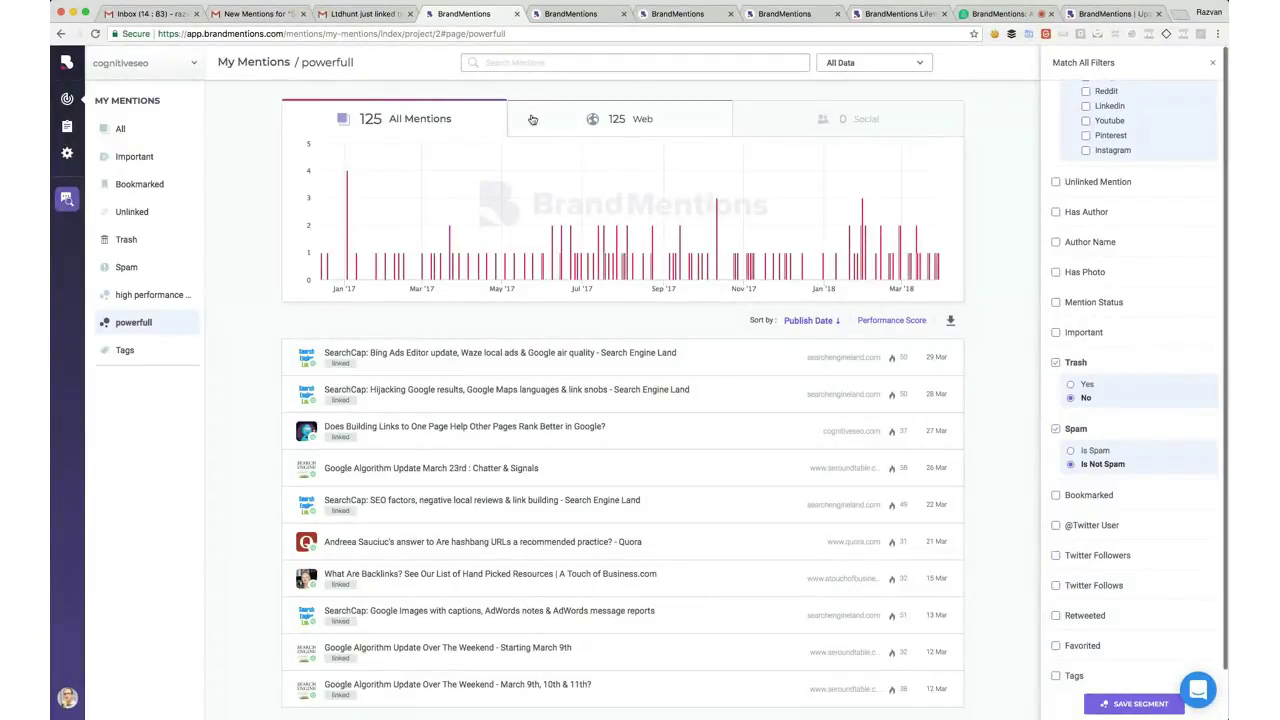
scroll(1107, 105, up, 10)
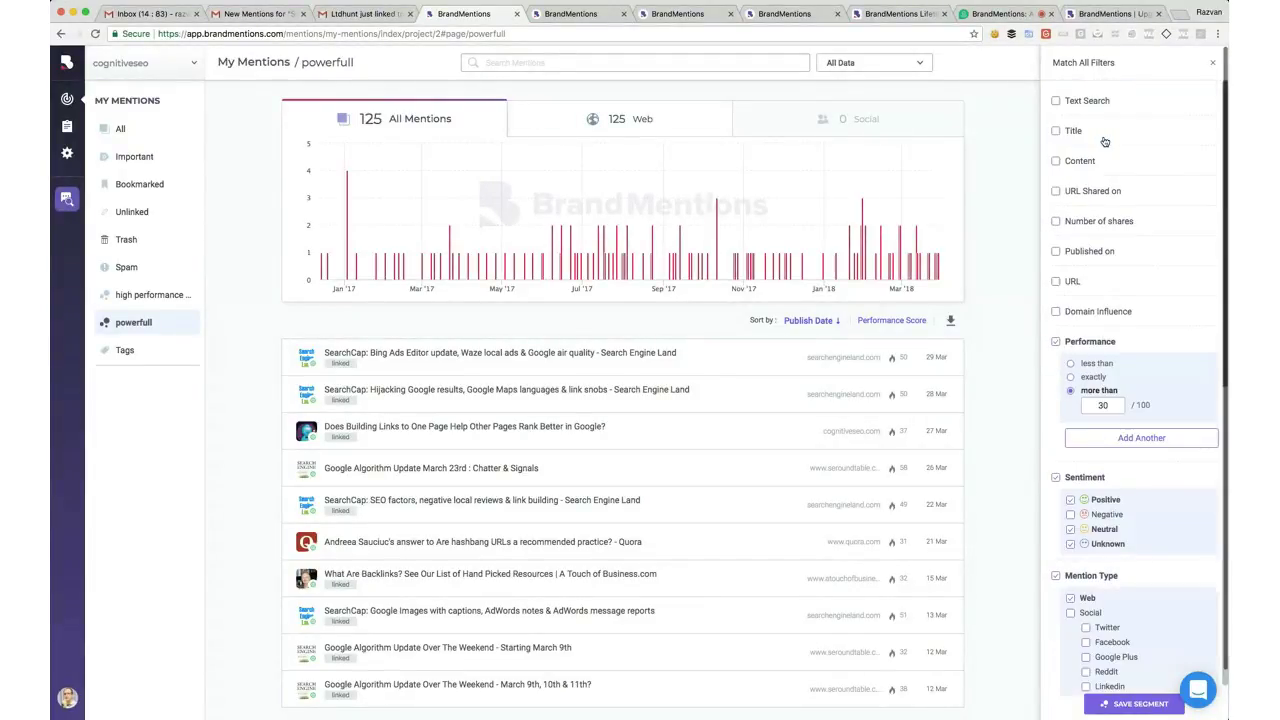
Return to the All mentions folder and restrict the Mention Type filter to Twitter
click(1212, 62)
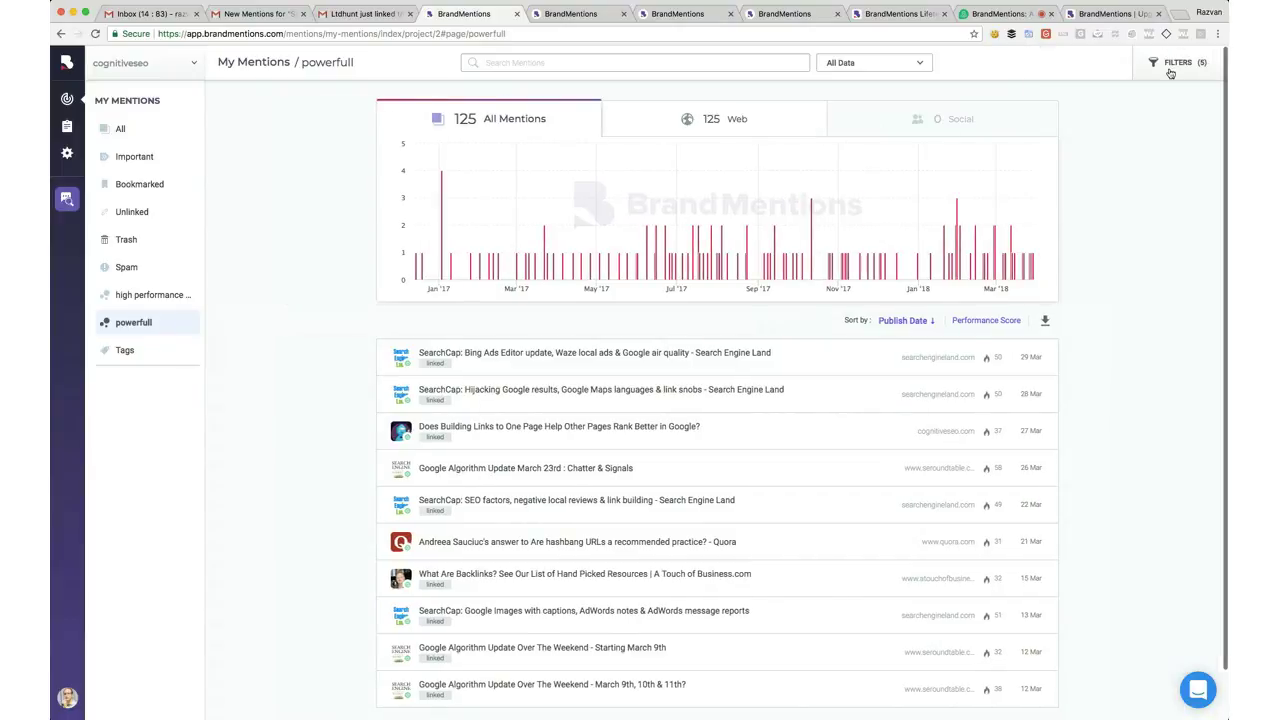
click(133, 135)
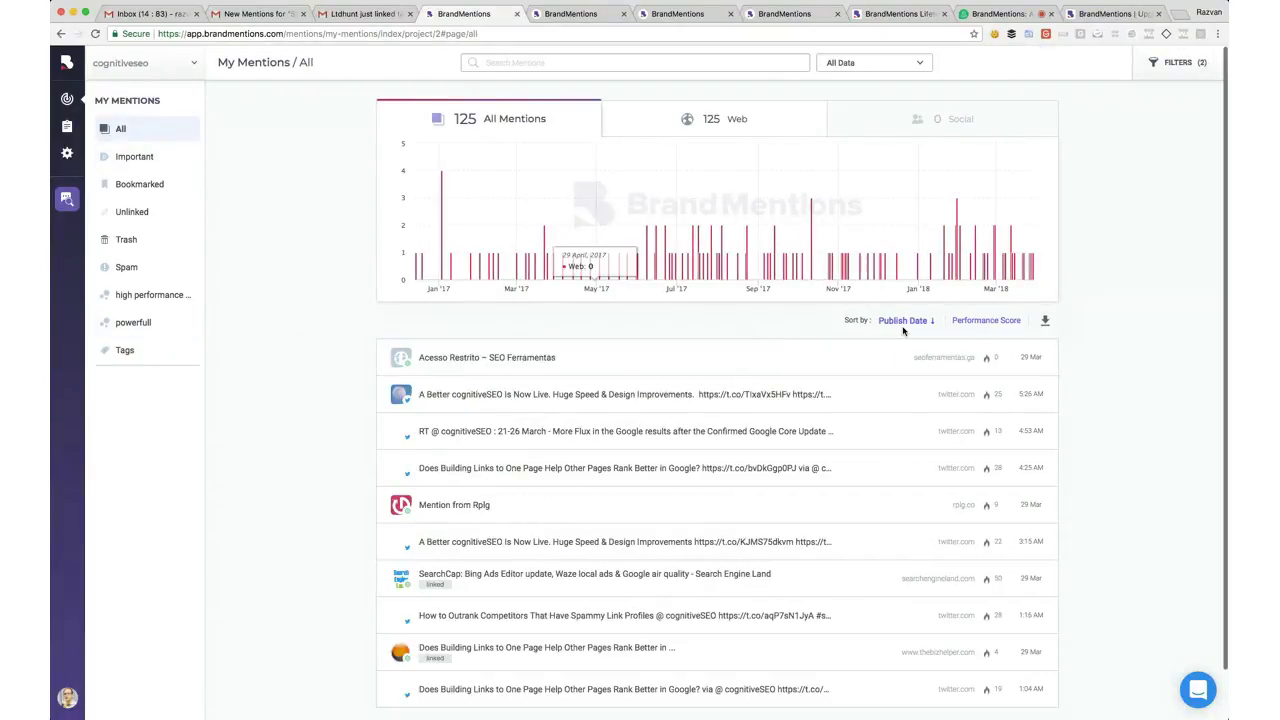
click(1170, 63)
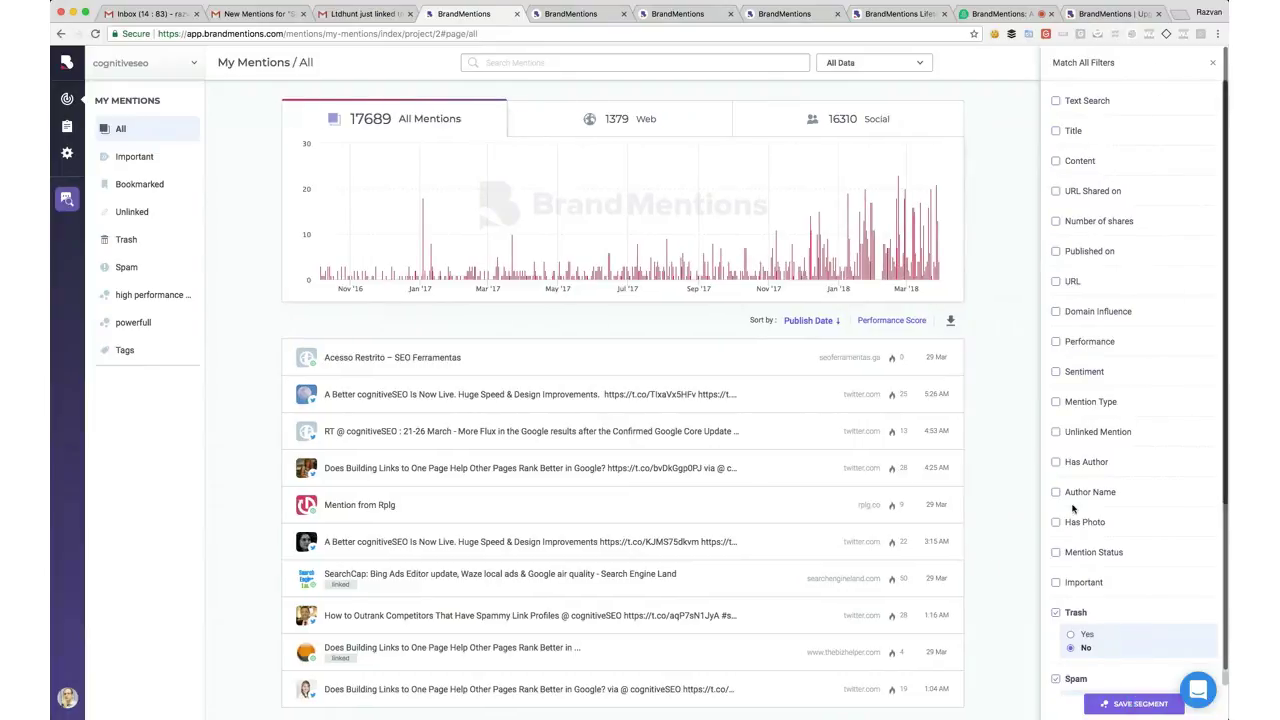
click(1090, 401)
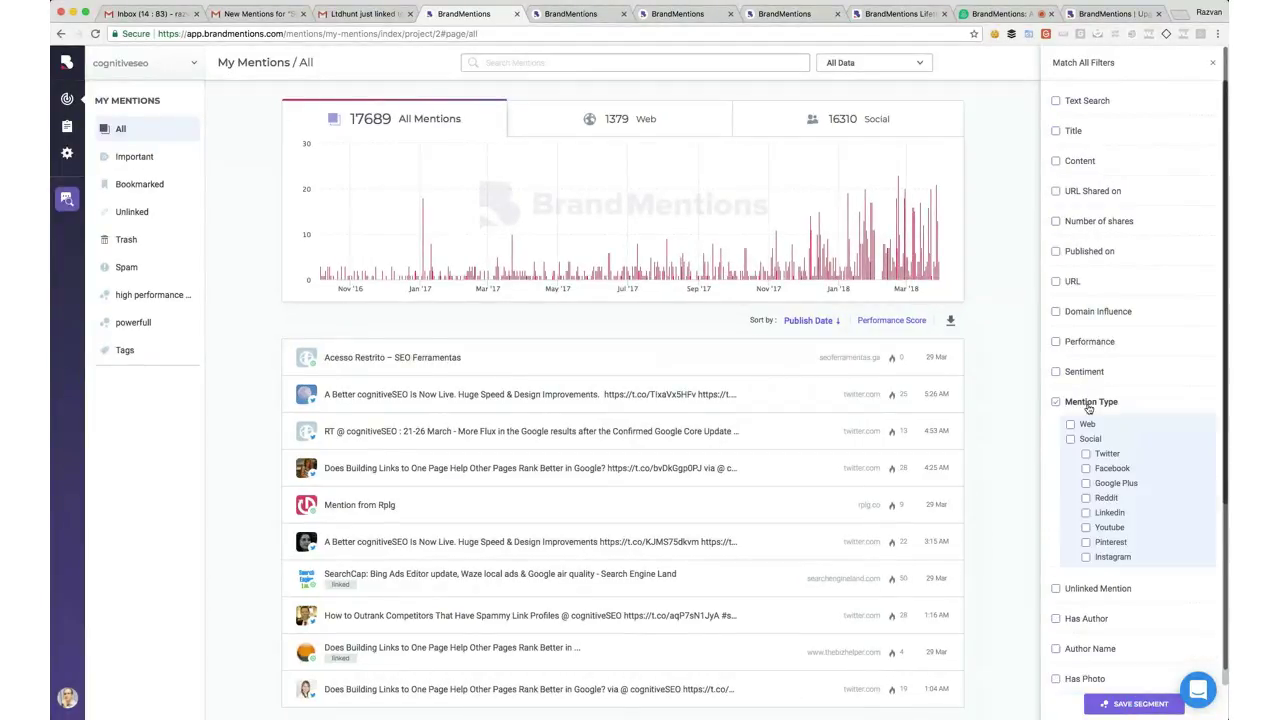
click(1100, 454)
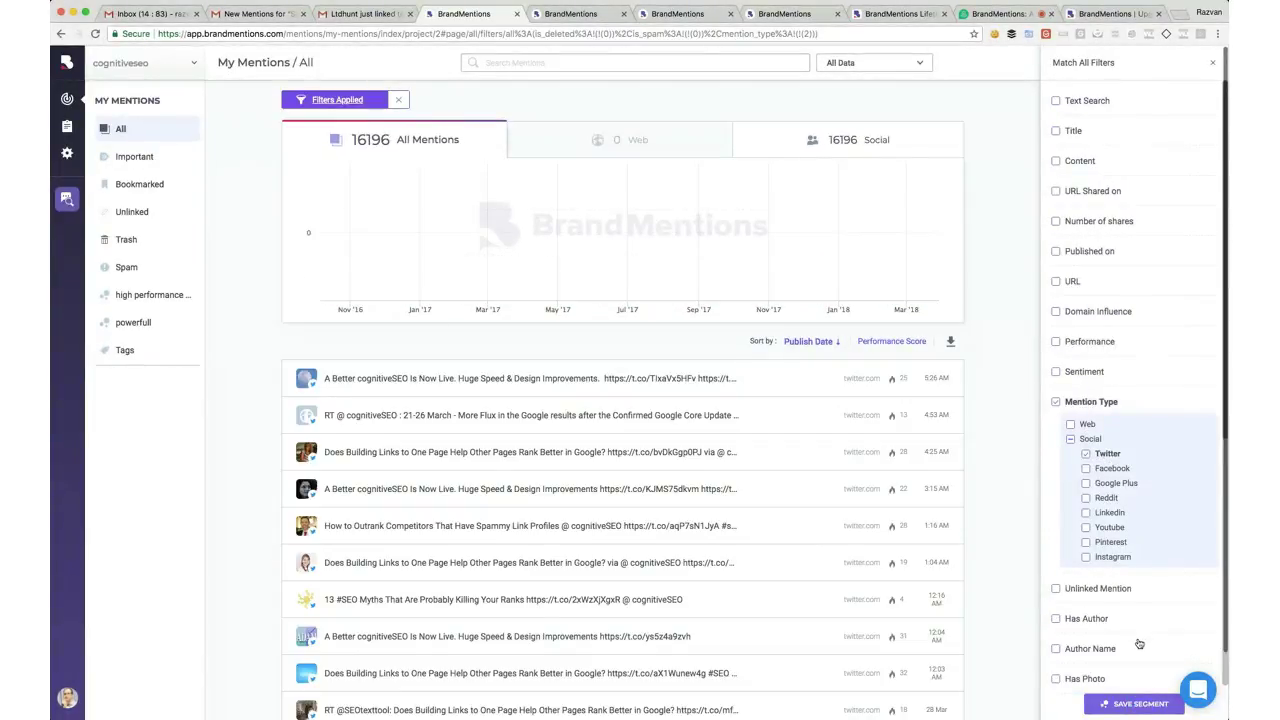
Add a Twitter Followers filter for accounts with more than 5000 followers
scroll(1140, 645, down, 5)
click(1101, 563)
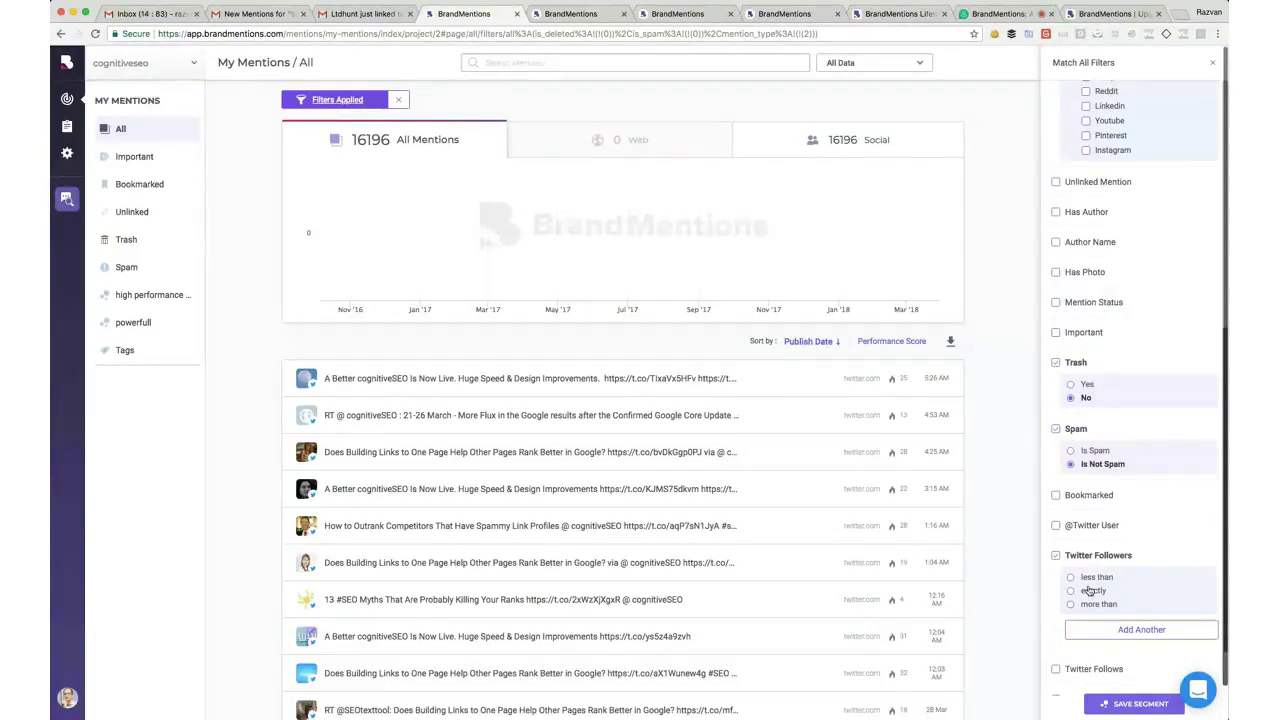
click(1092, 604)
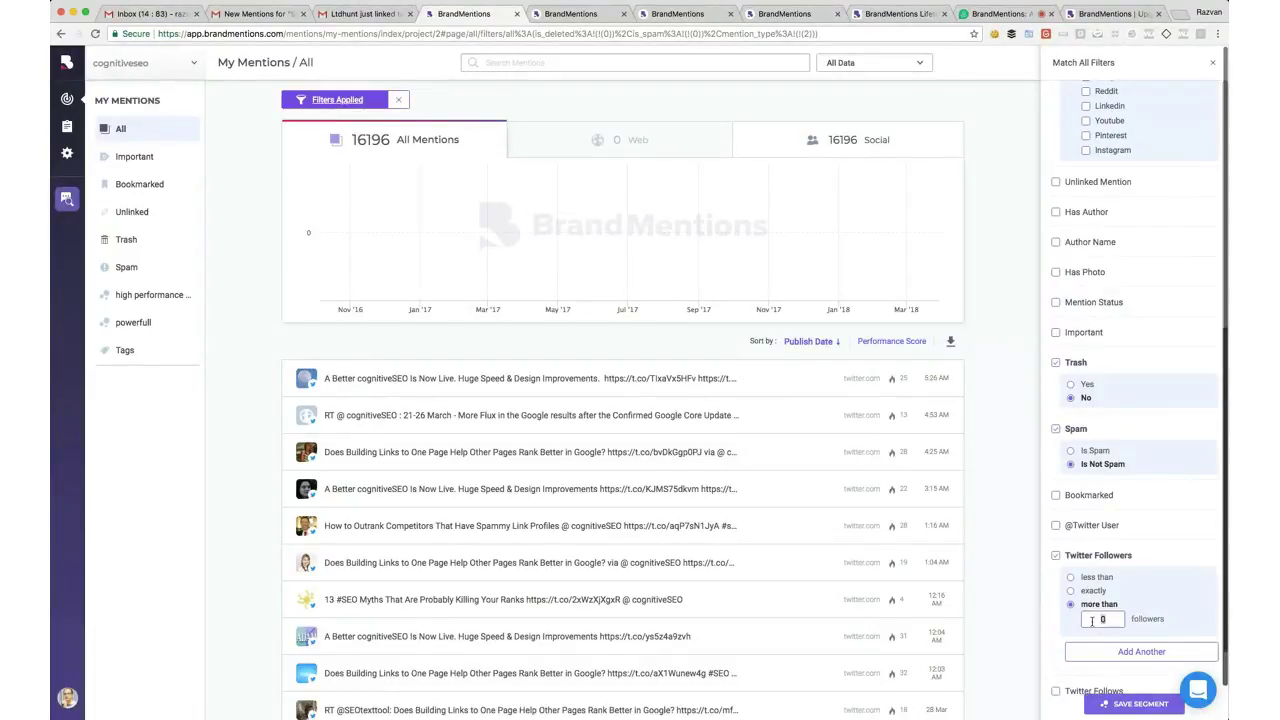
text(1000)
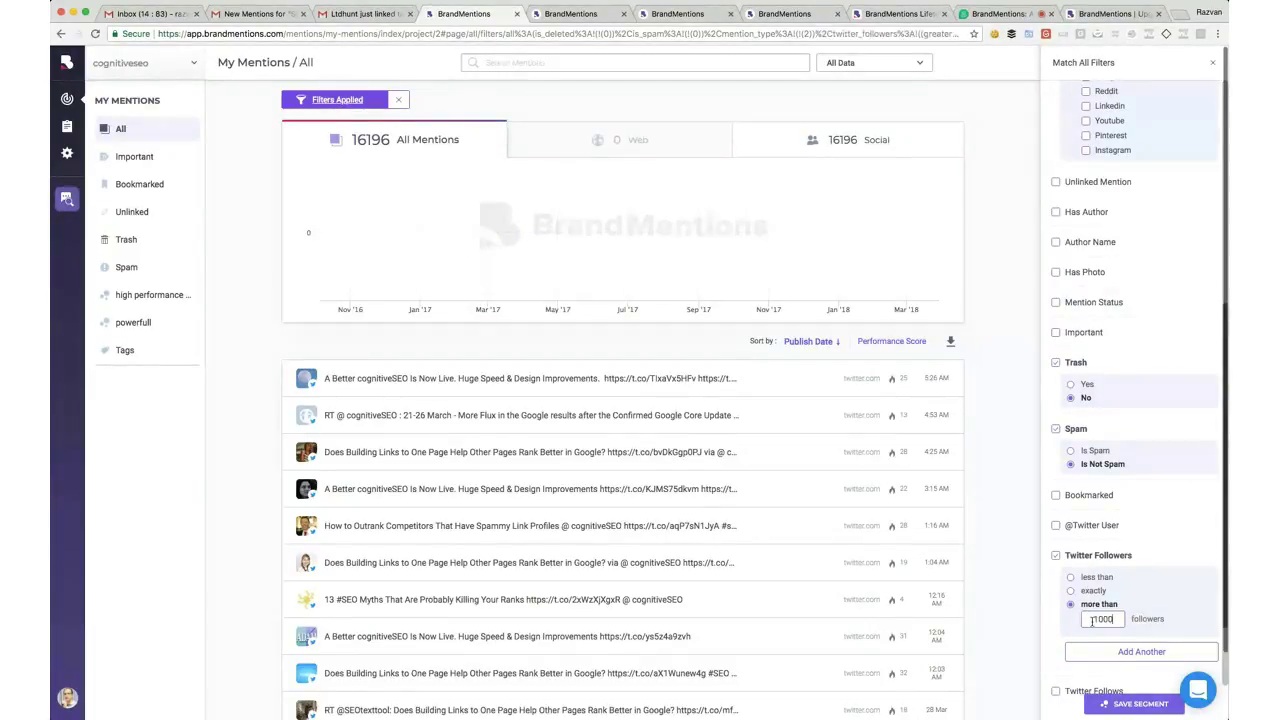
double_click(1097, 619)
text(5000)
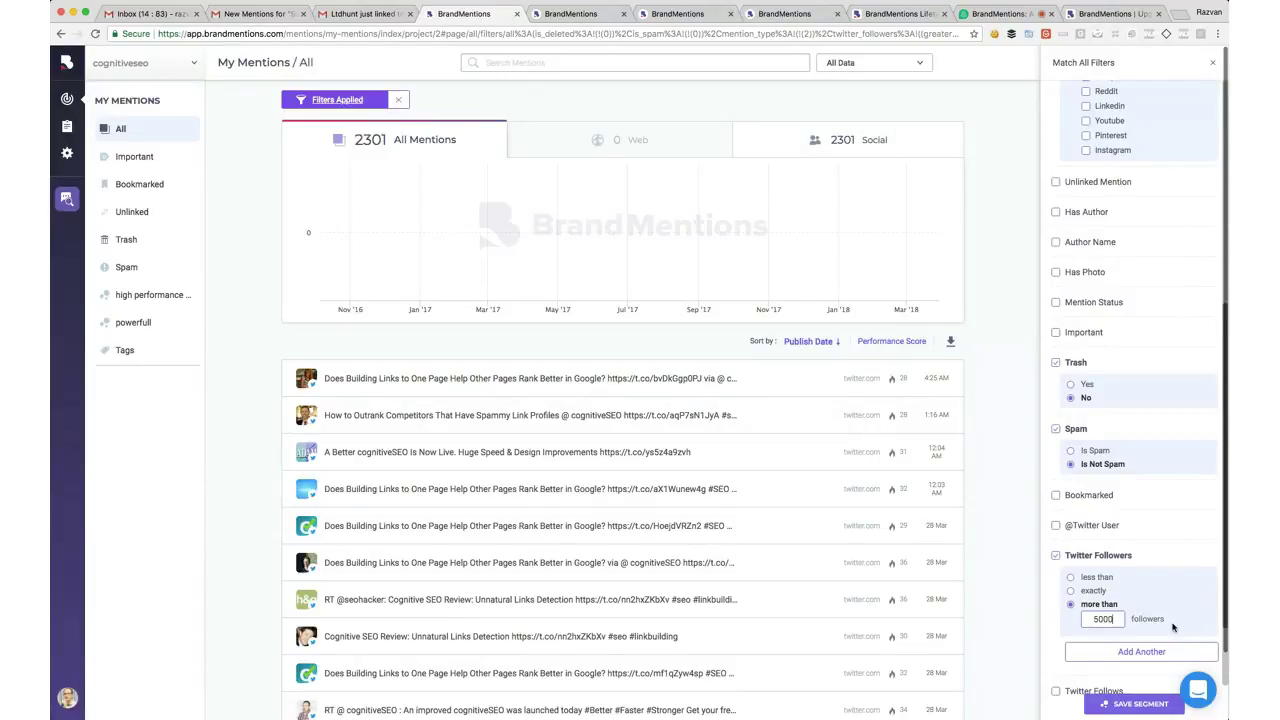
Narrow the Twitter mentions to those with Retweeted set to Yes and Favorited set to Yes
scroll(1173, 627, down, 2)
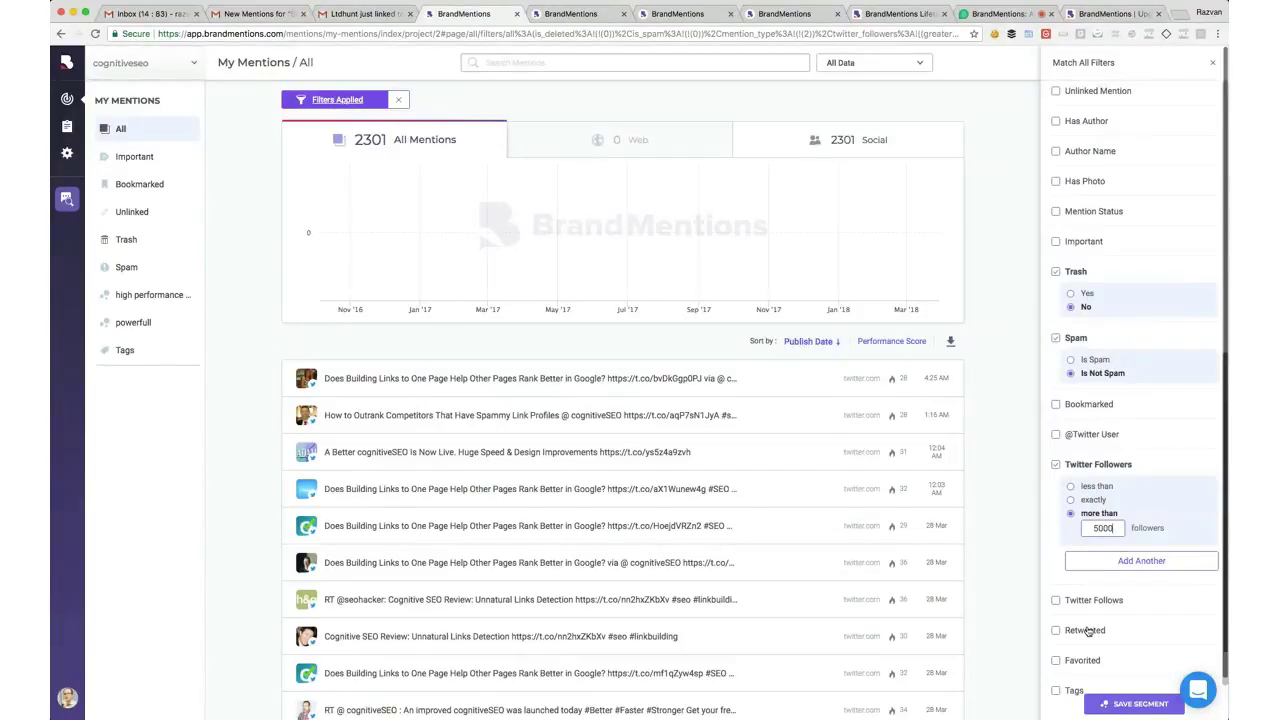
scroll(1088, 630, down, 1)
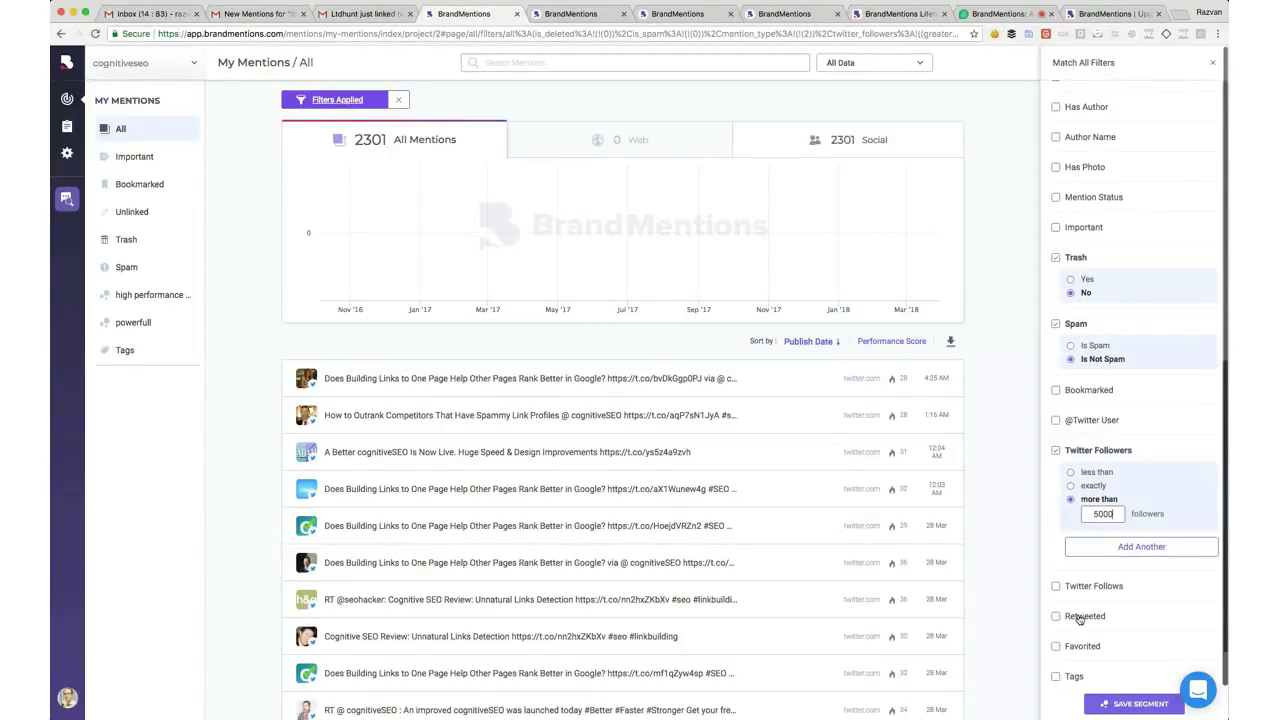
click(1080, 618)
click(1086, 638)
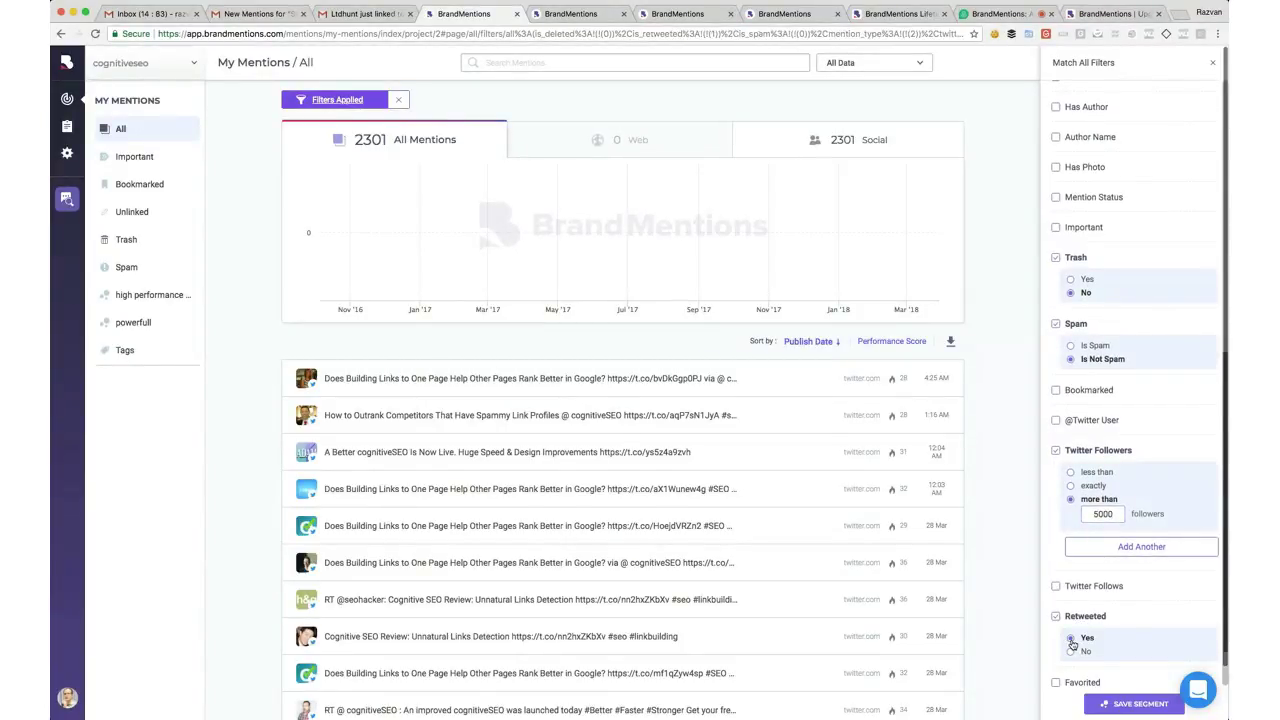
scroll(1097, 630, down, 2)
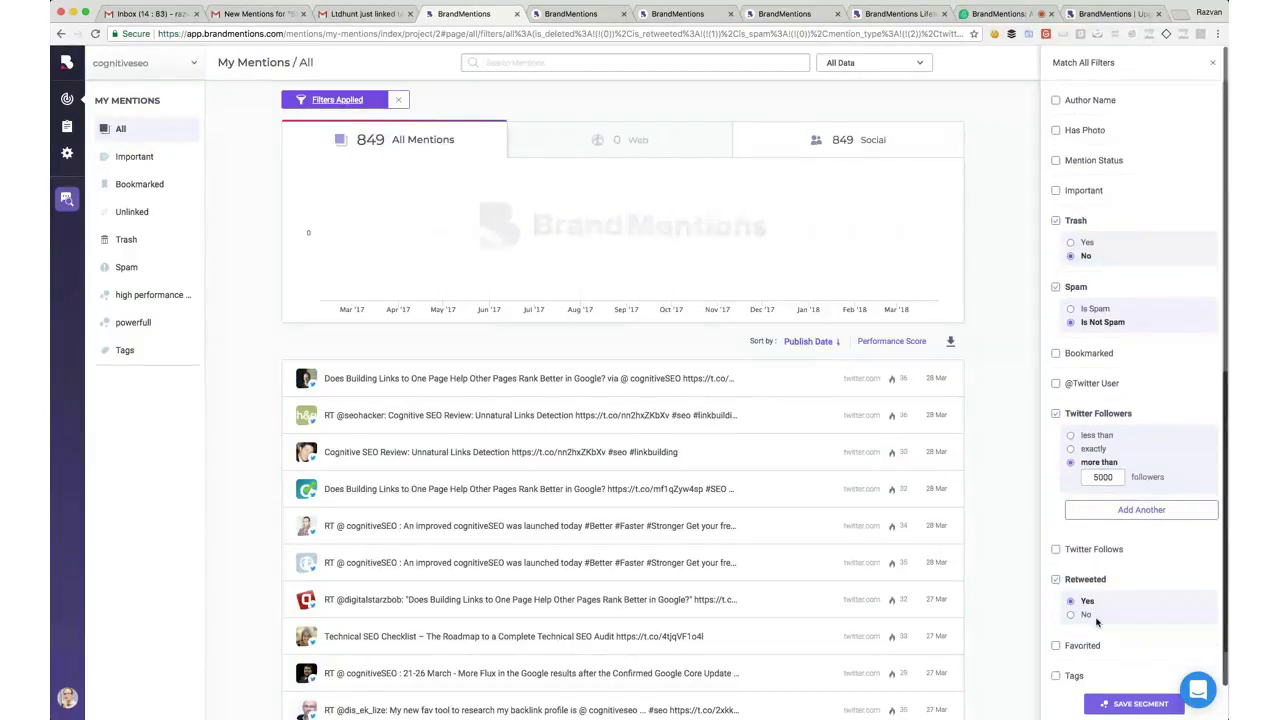
click(1077, 648)
click(1071, 667)
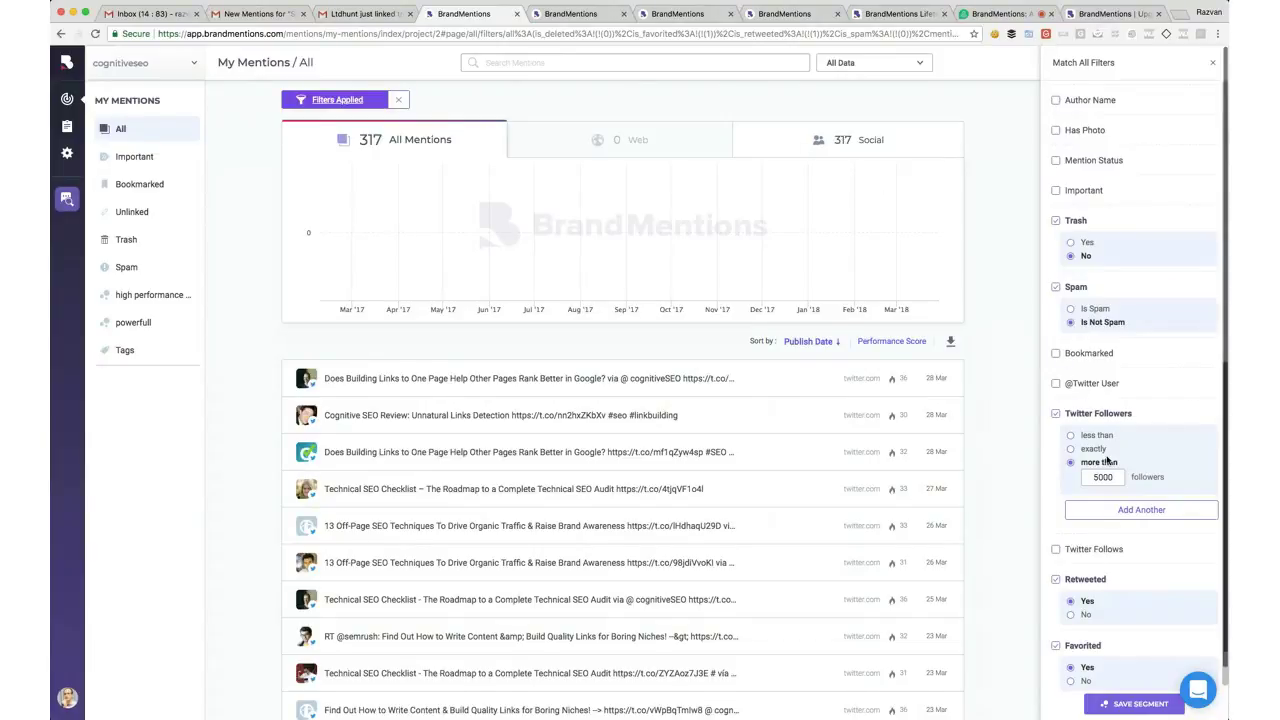
Examine the filtered tweets, their Social mentions chart and the applied filter settings
scroll(1106, 510, down, 1)
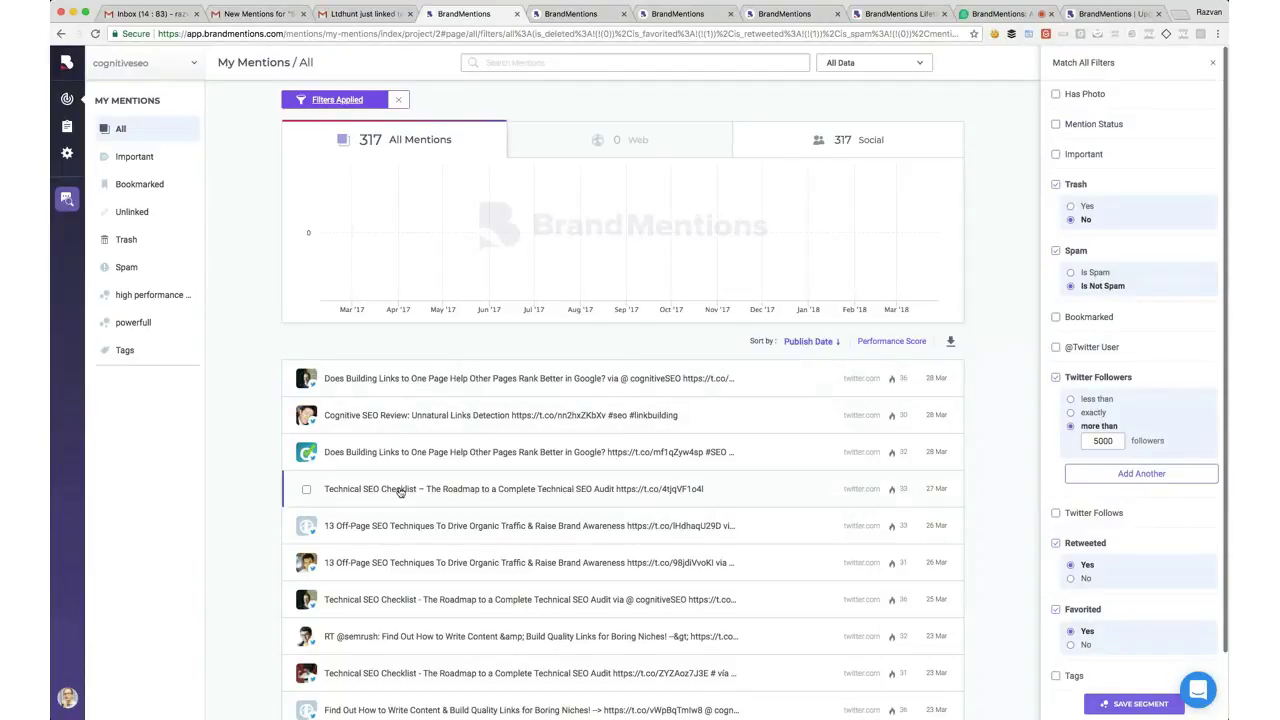
scroll(407, 605, down, 2)
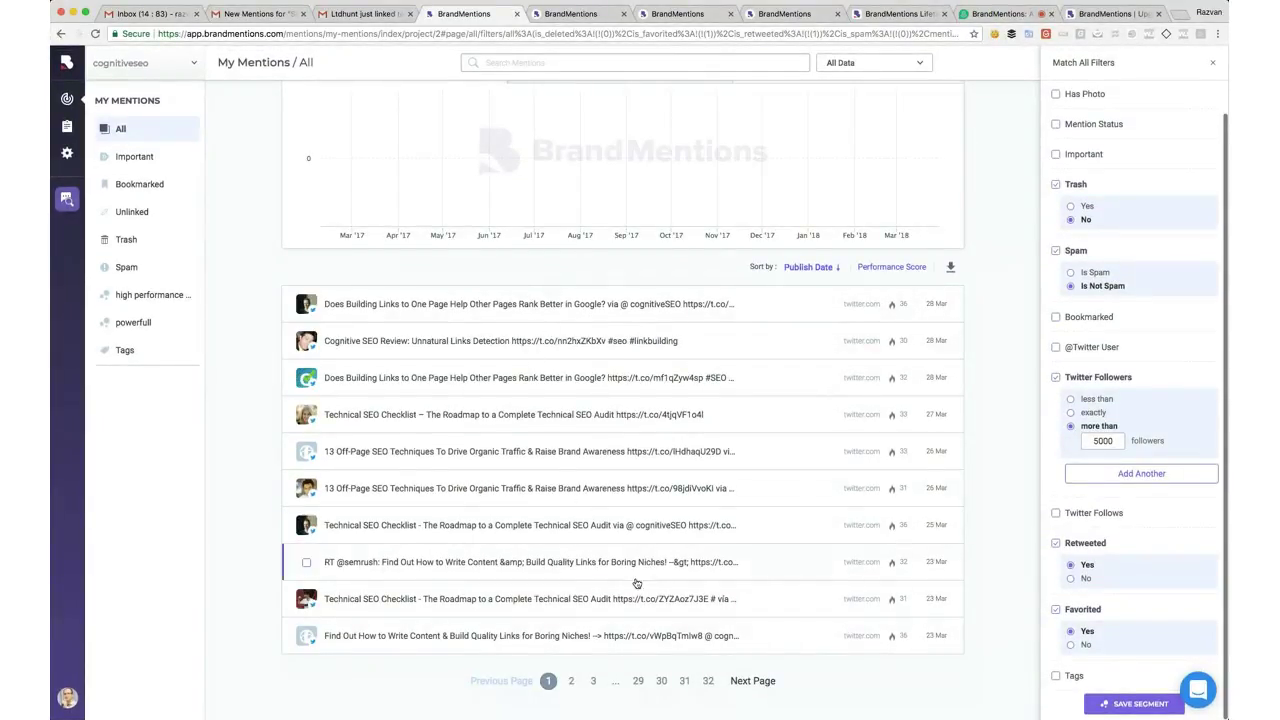
scroll(1160, 370, up, 6)
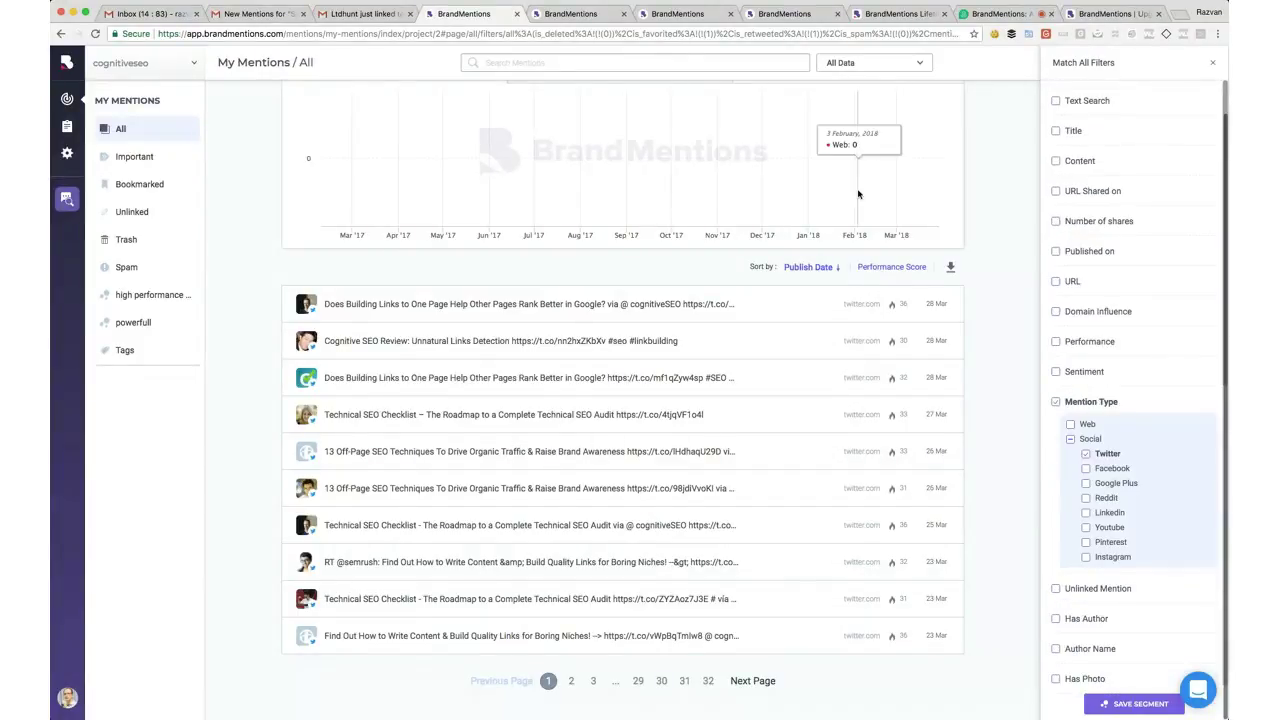
scroll(858, 194, up, 2)
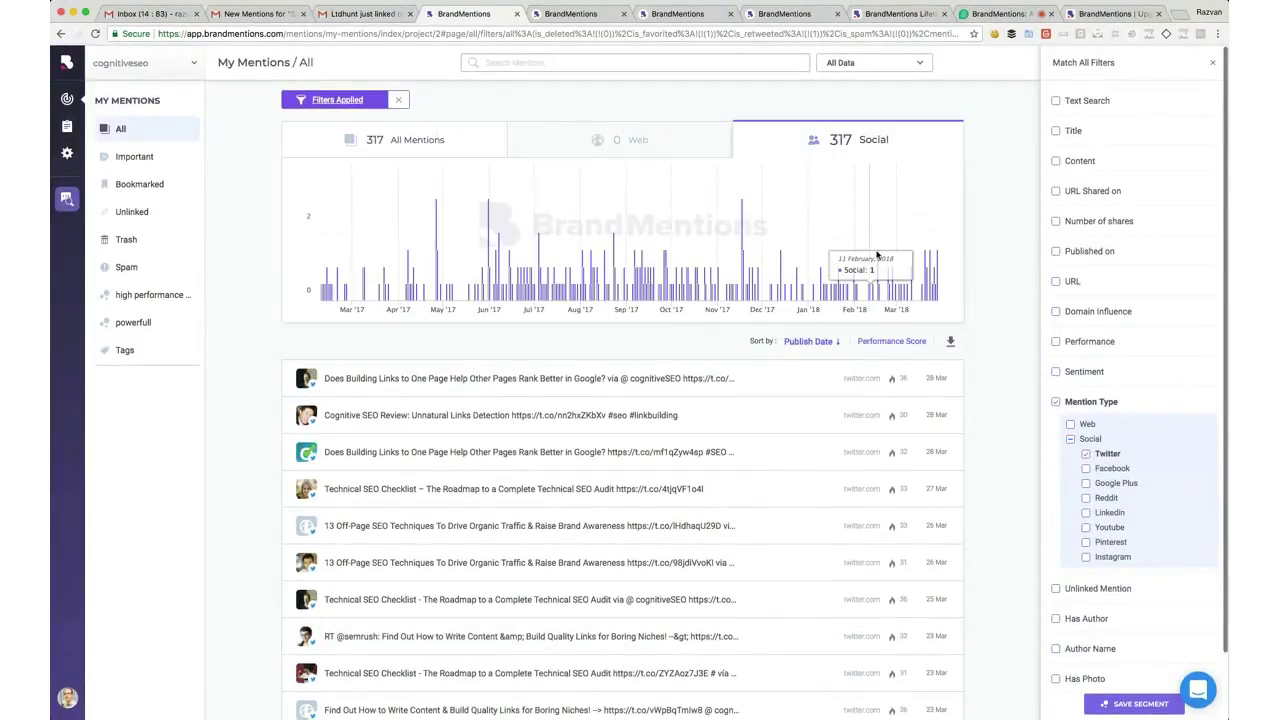
scroll(1086, 470, down, 2)
scroll(1110, 593, down, 8)
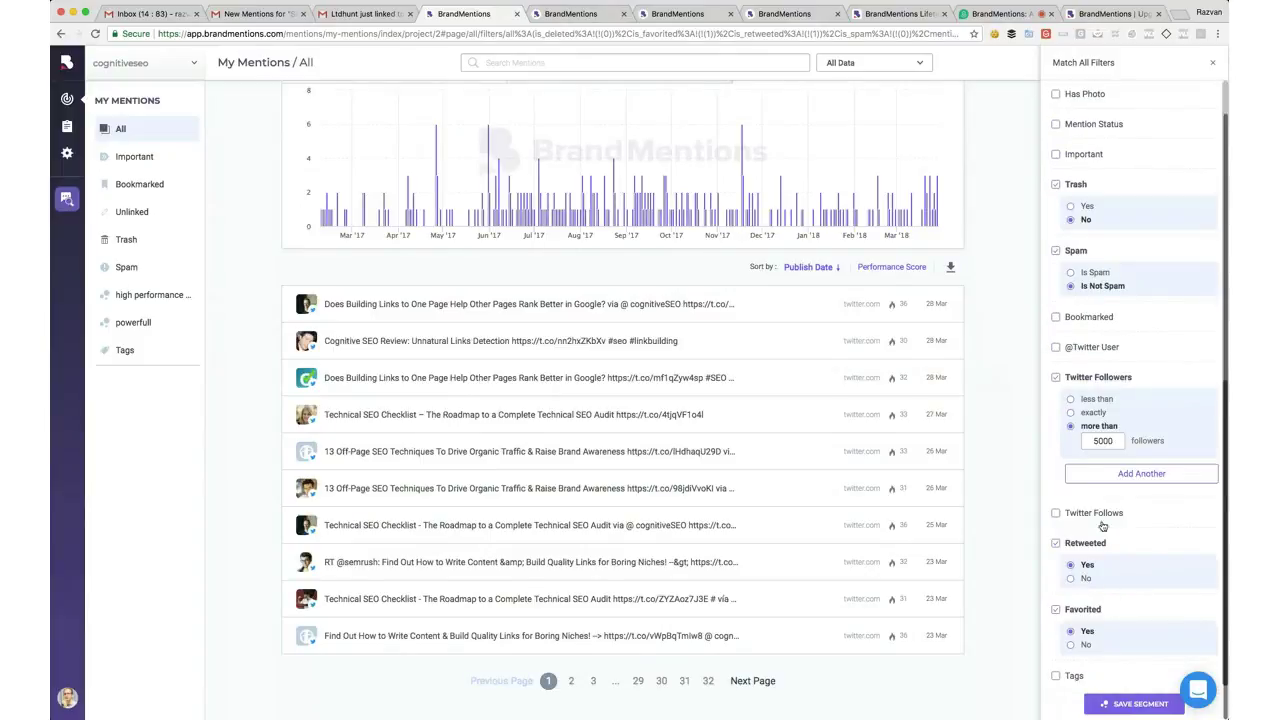
Save the Twitter filter combination as a new segment named "twitter power"
click(1127, 705)
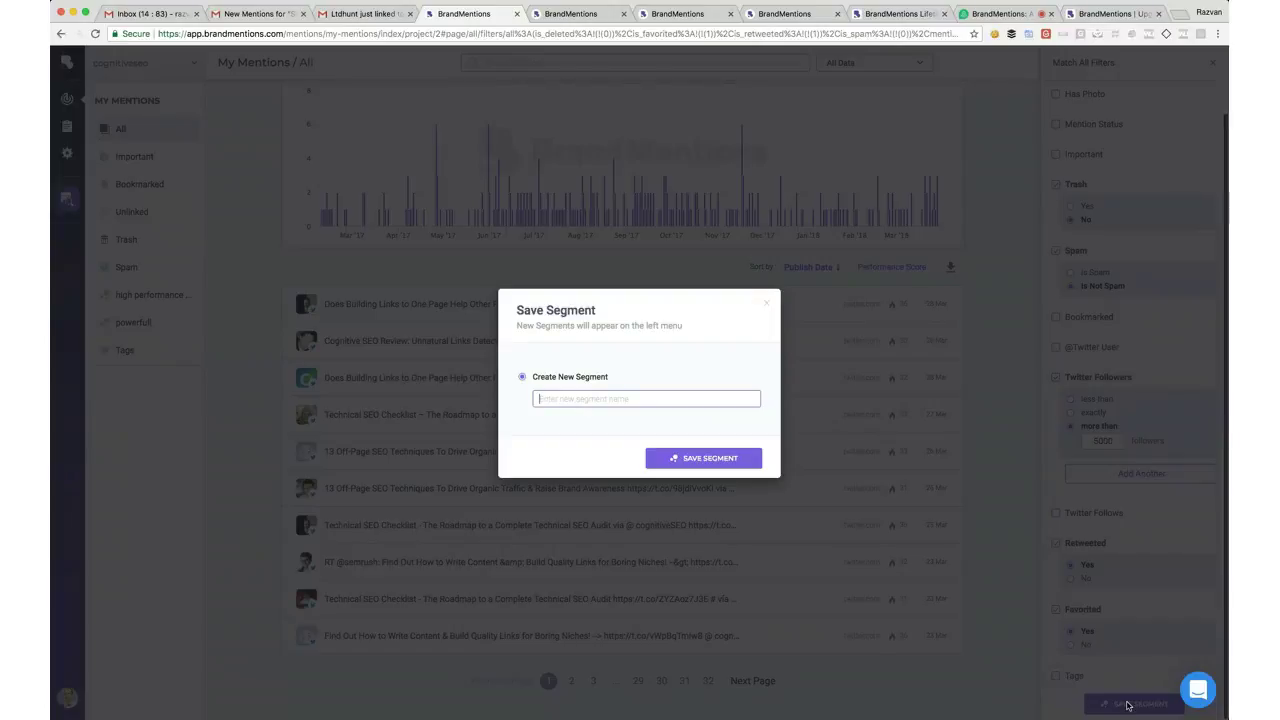
text(twitter power)
click(716, 462)
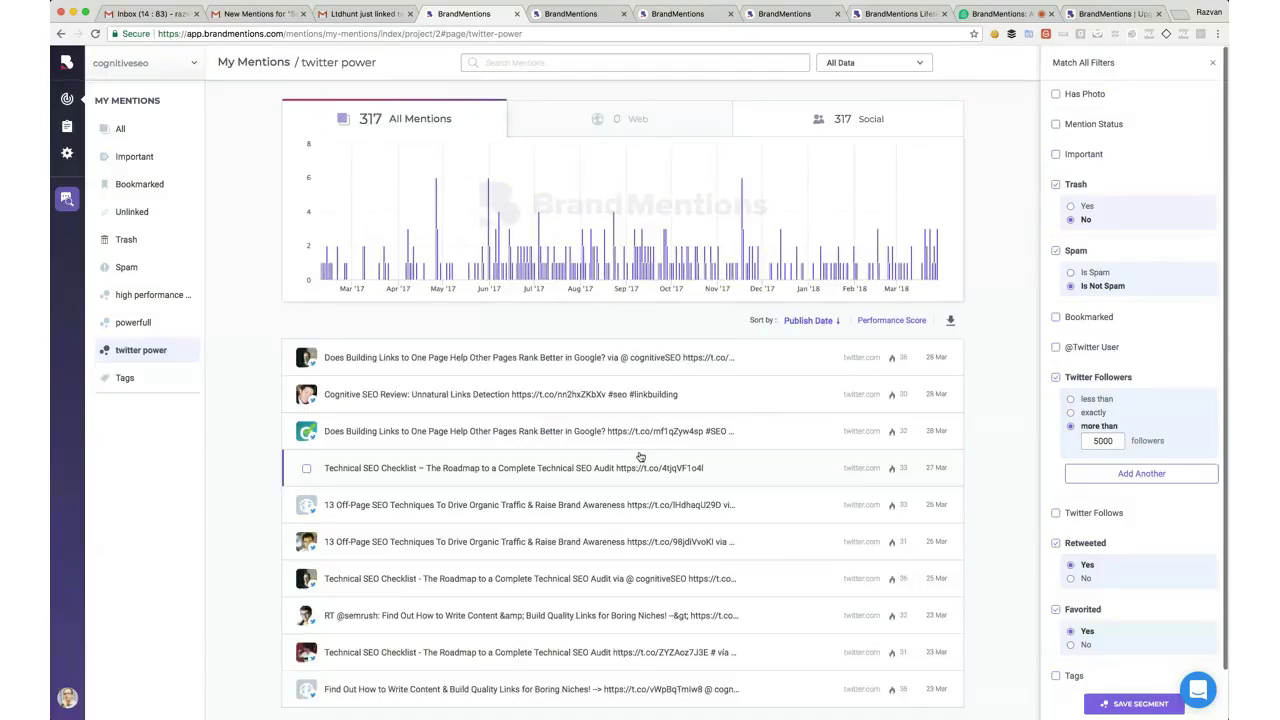
Open the first tweet in the twitter power segment and examine its details and the mentions listed below it
click(372, 359)
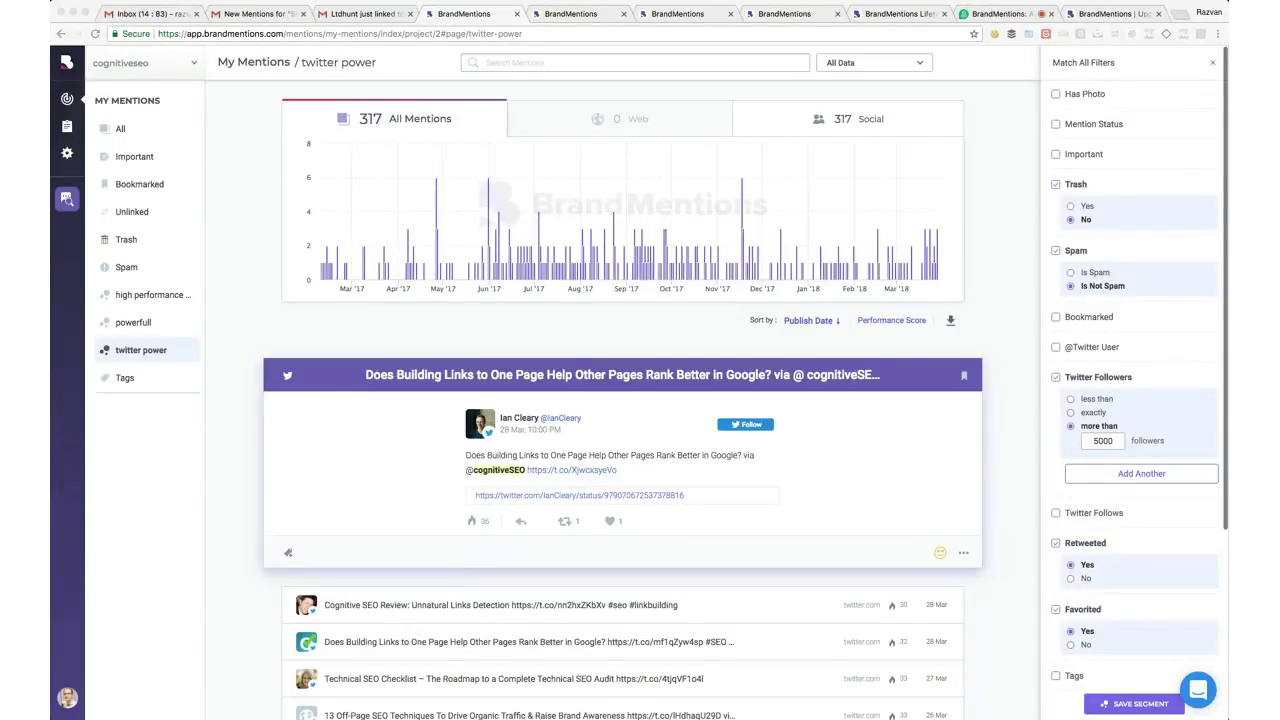
click(698, 270)
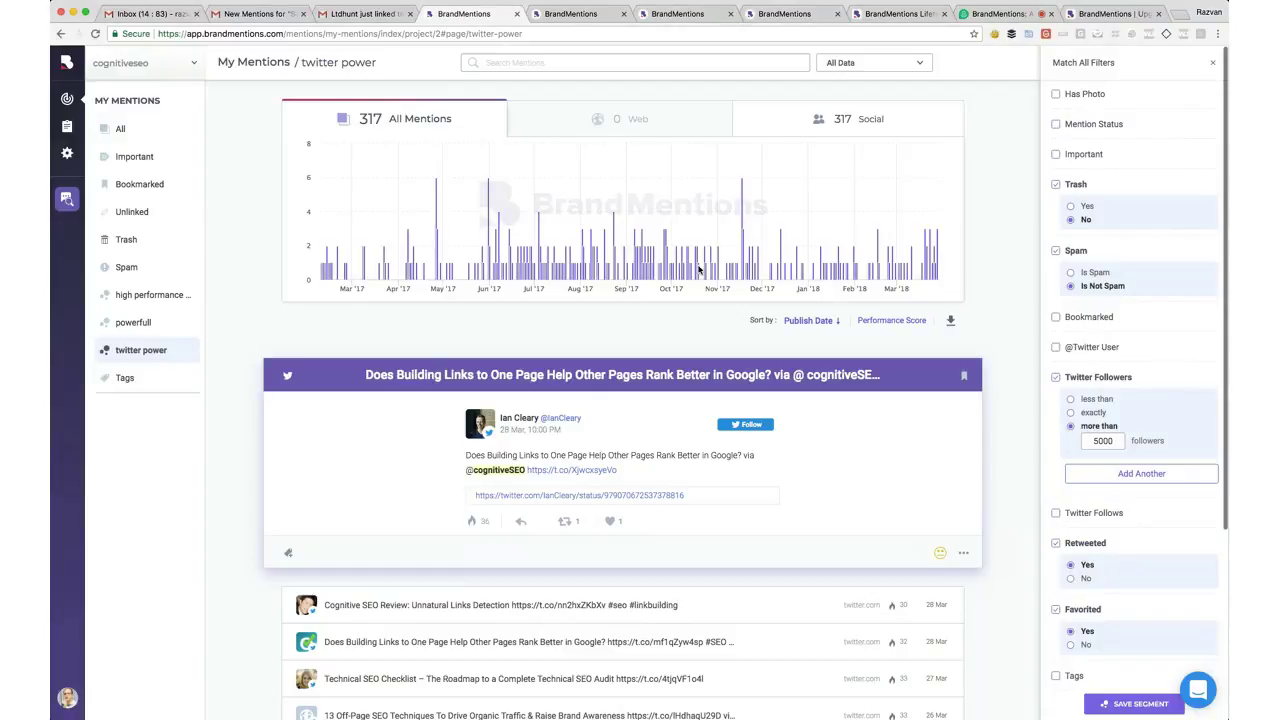
scroll(706, 608, down, 3)
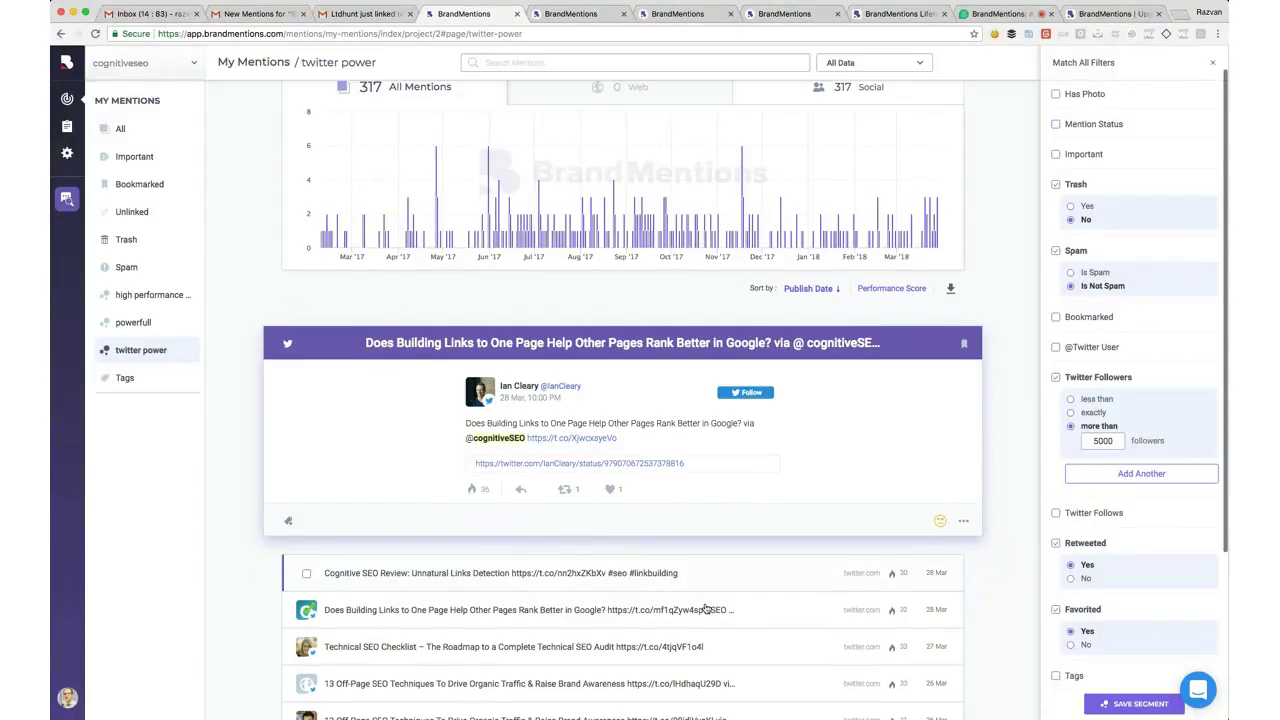
scroll(706, 608, down, 1)
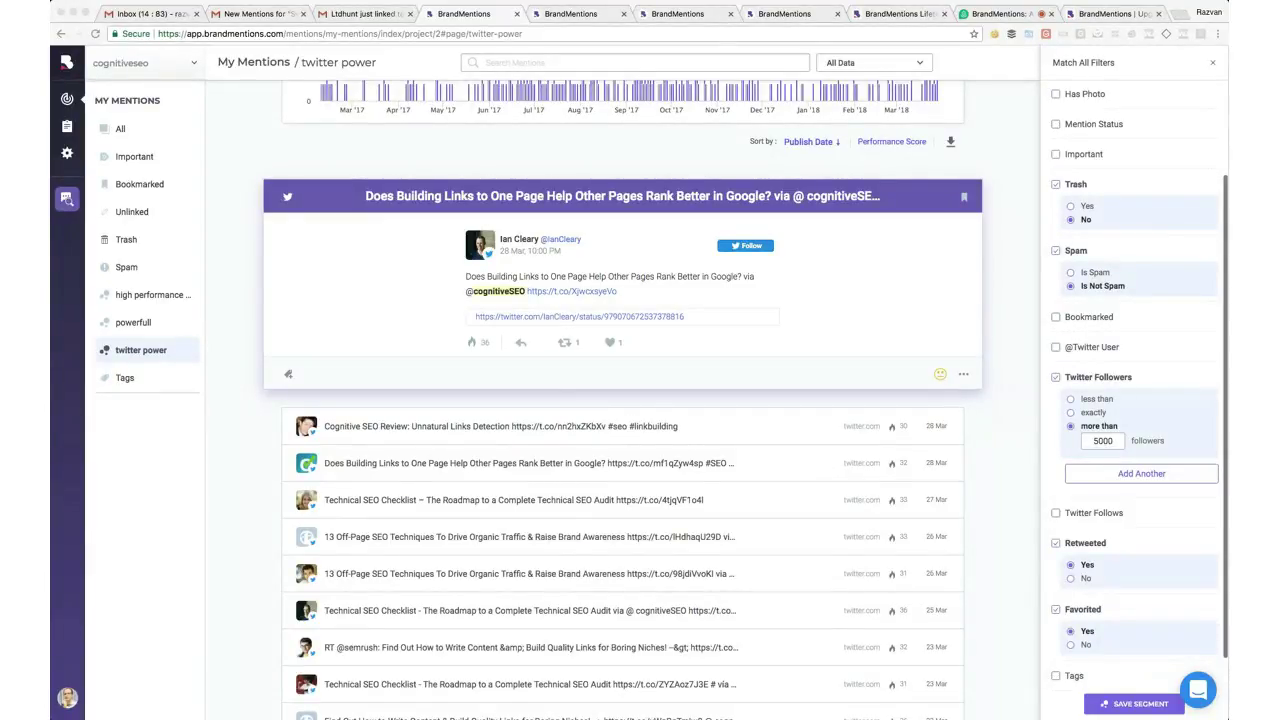
click(755, 316)
scroll(755, 316, down, 3)
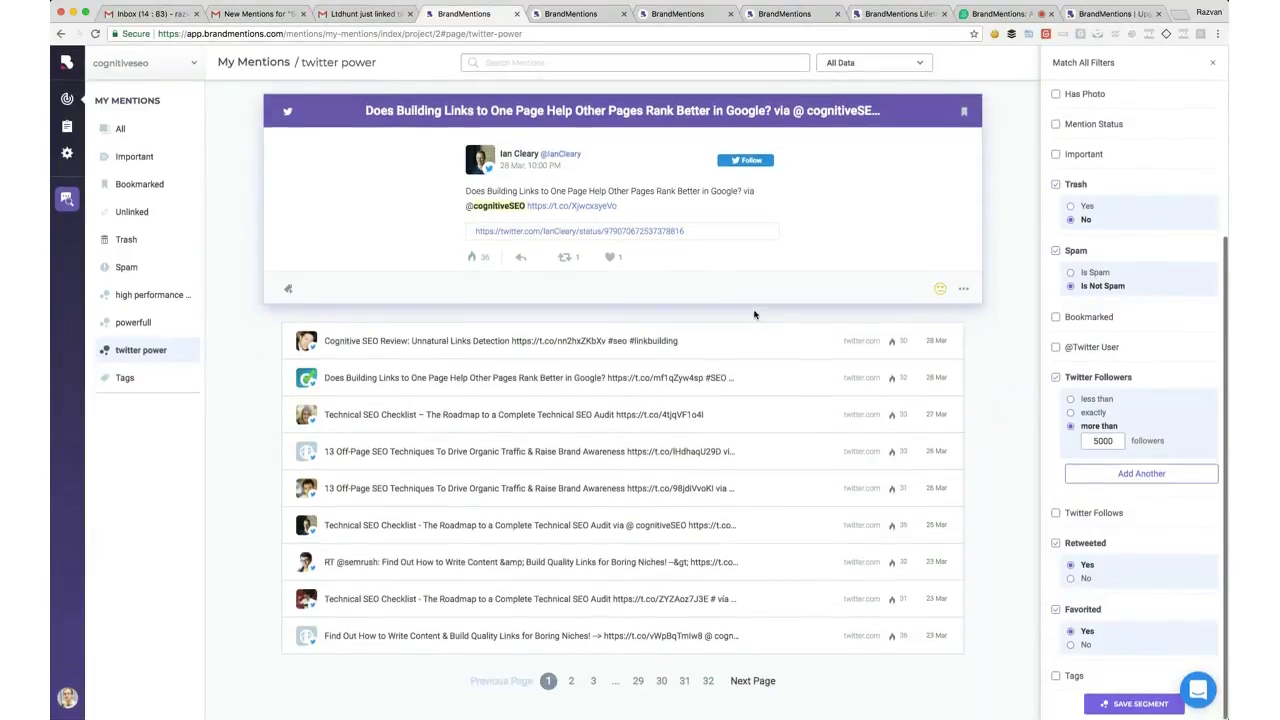
Show the Unlinked mentions list and set its Unlinked Mention filter to No
scroll(755, 316, up, 5)
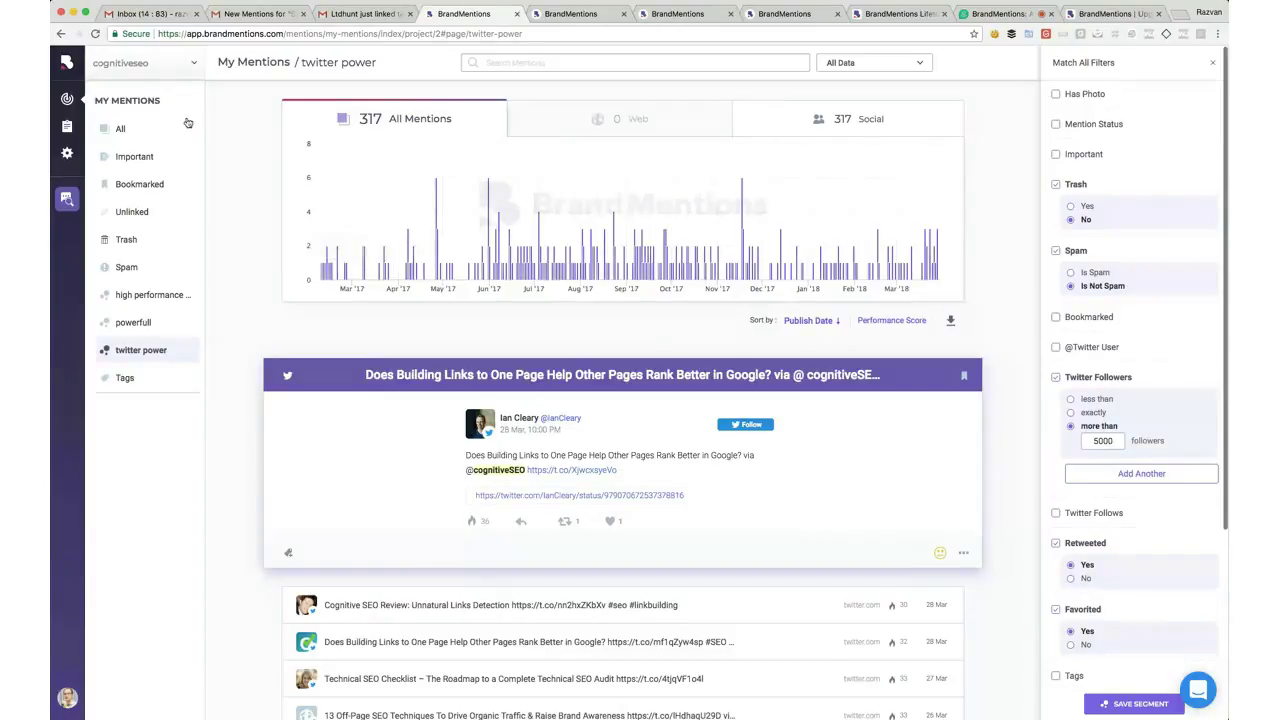
click(110, 131)
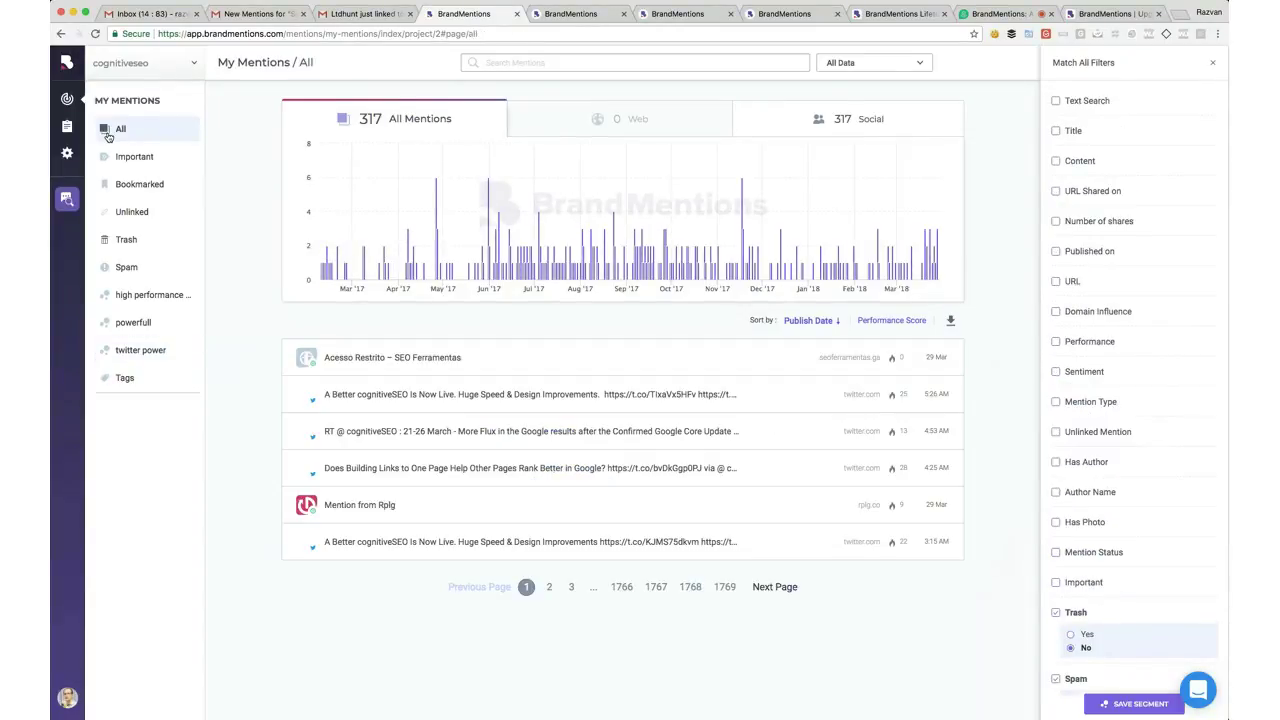
click(133, 215)
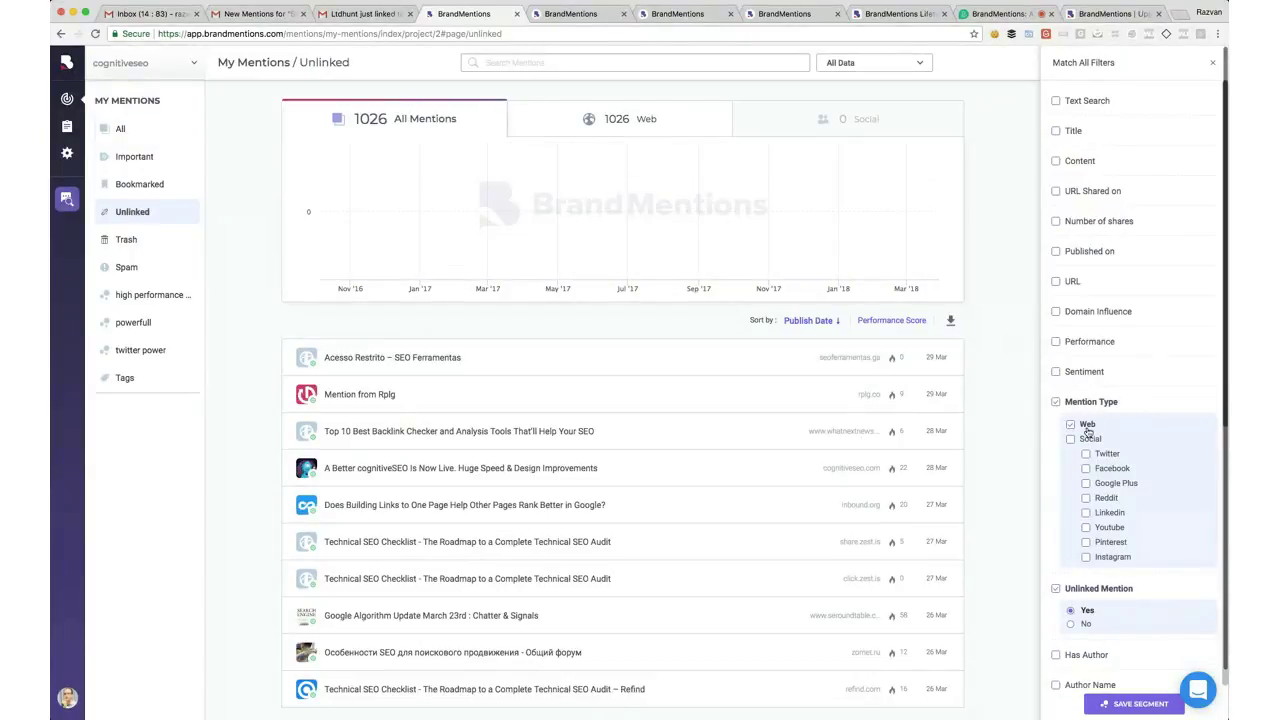
scroll(1101, 412, down, 4)
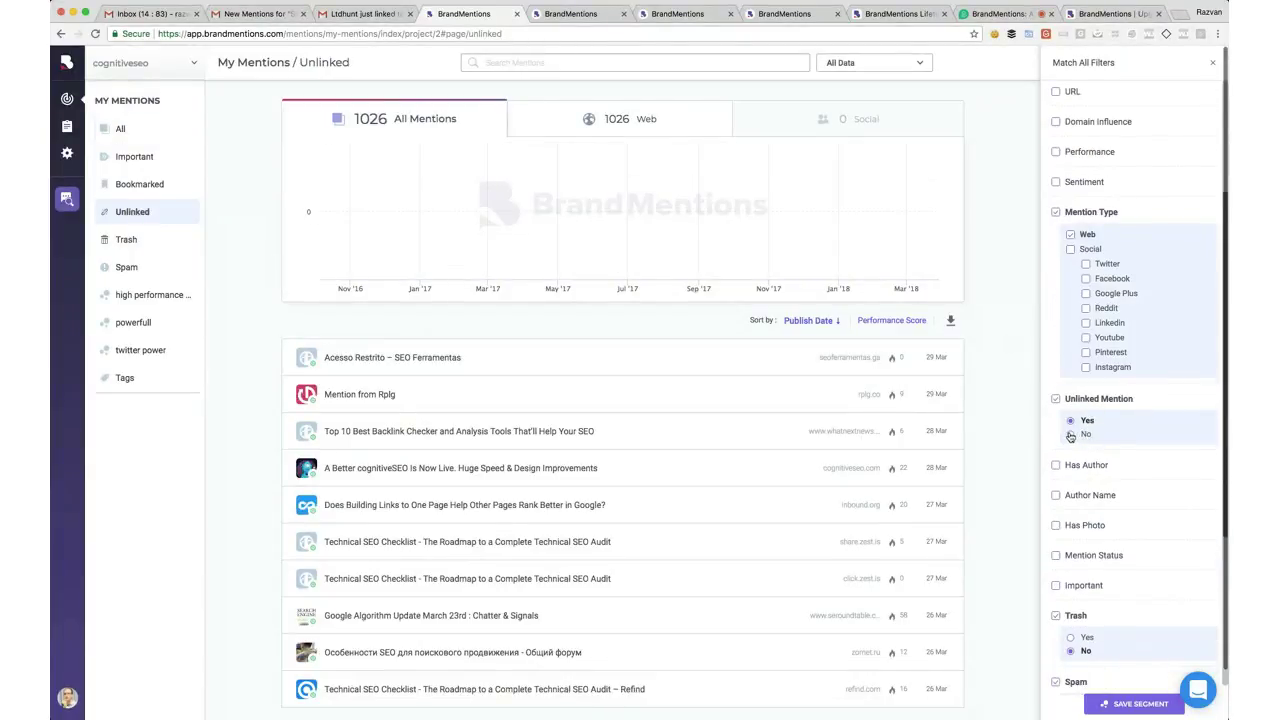
click(1071, 434)
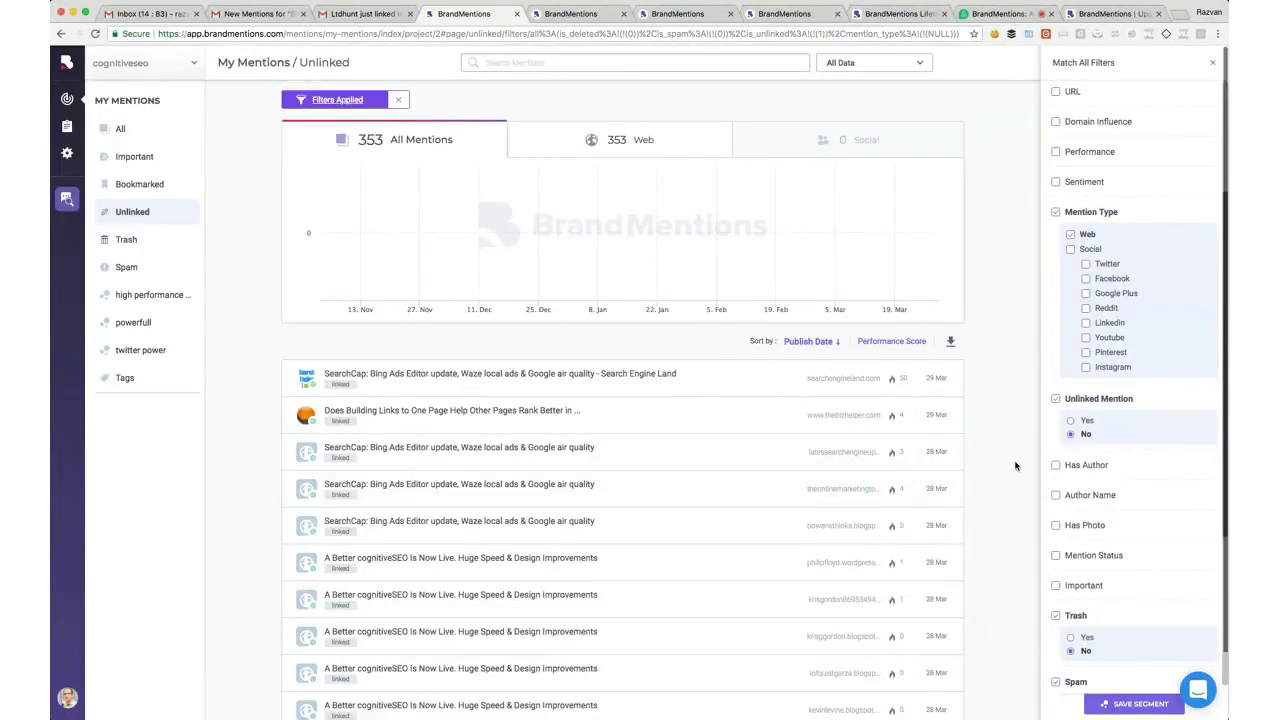
Read the preview of the first SearchCap mention from Search Engine Land in the filtered list, and collapse it
scroll(666, 400, down, 1)
click(661, 345)
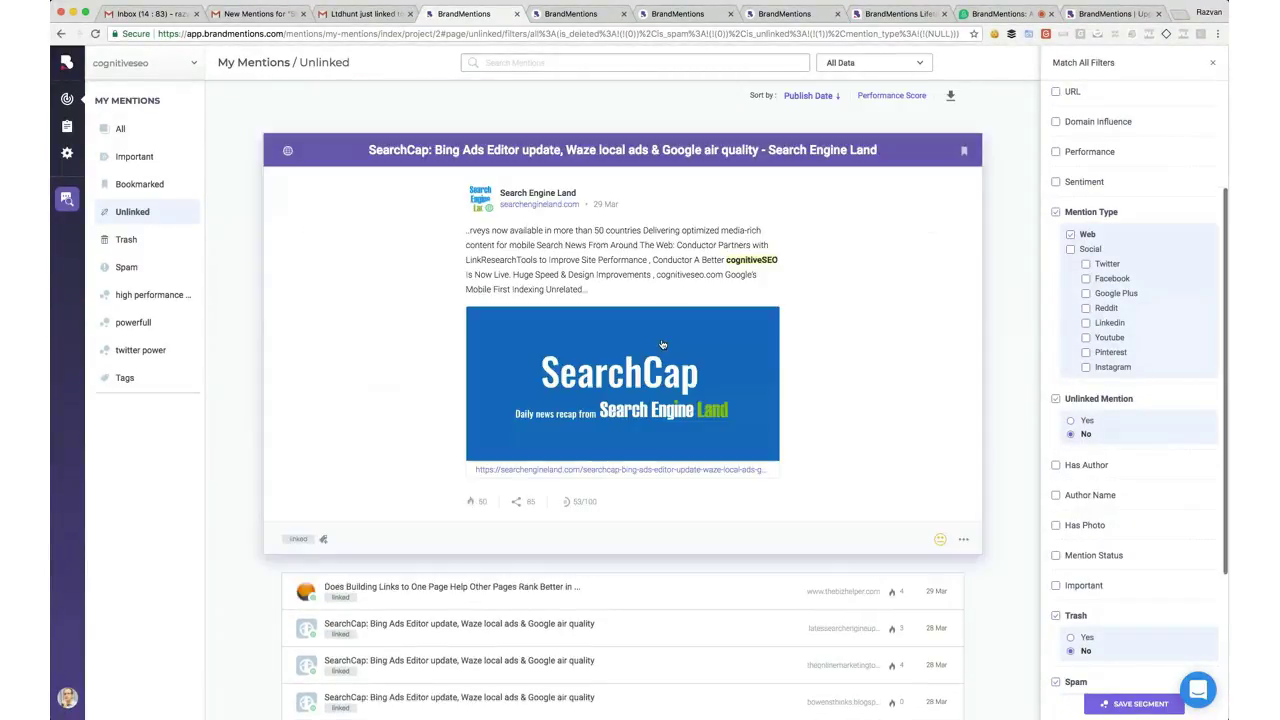
click(650, 152)
scroll(632, 517, up, 2)
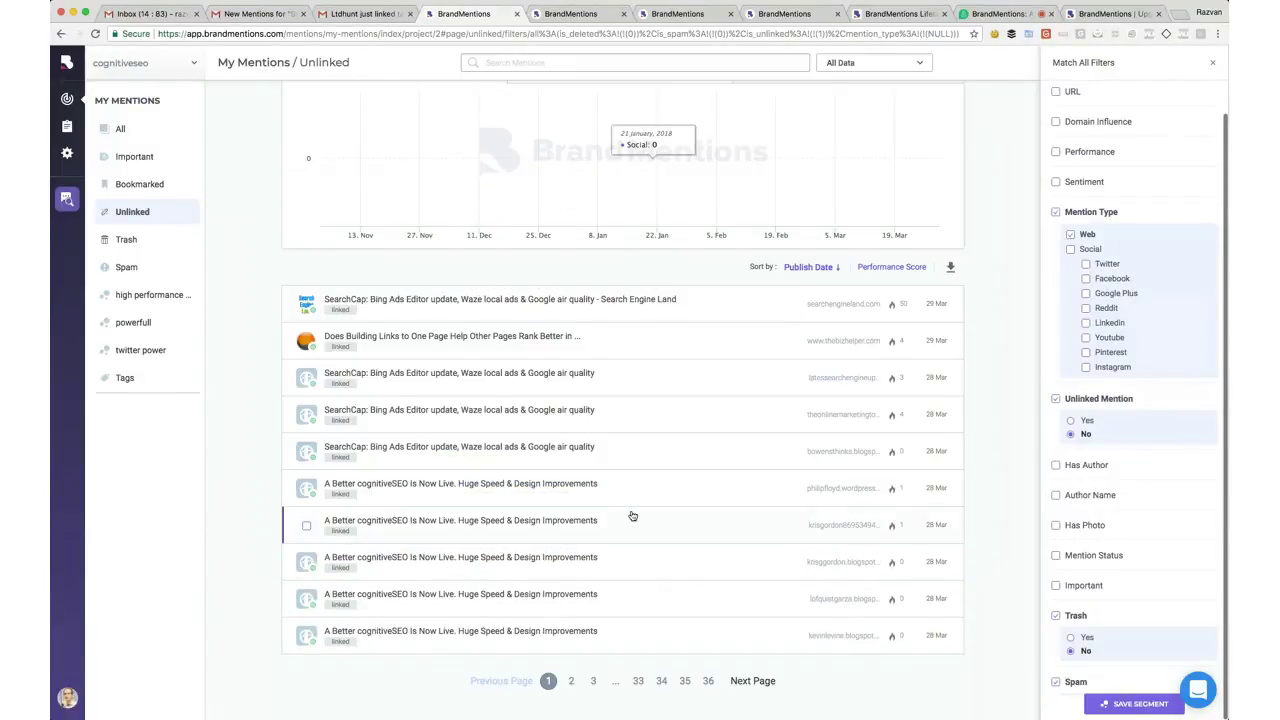
On page 2 of the filtered mentions, check the source article of "Auditoría de contenidos: ¿Borrar URLS para mejorar el SEO?" for the highlighted brand link
click(570, 681)
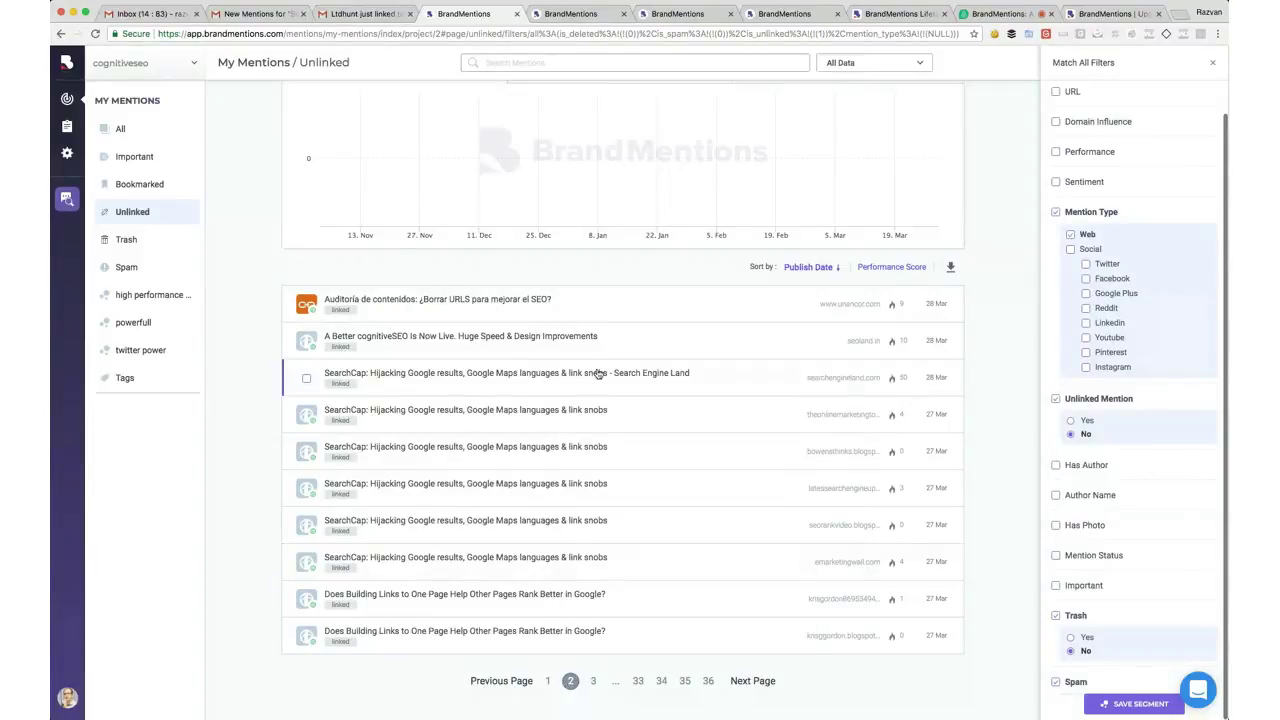
click(632, 305)
click(574, 443)
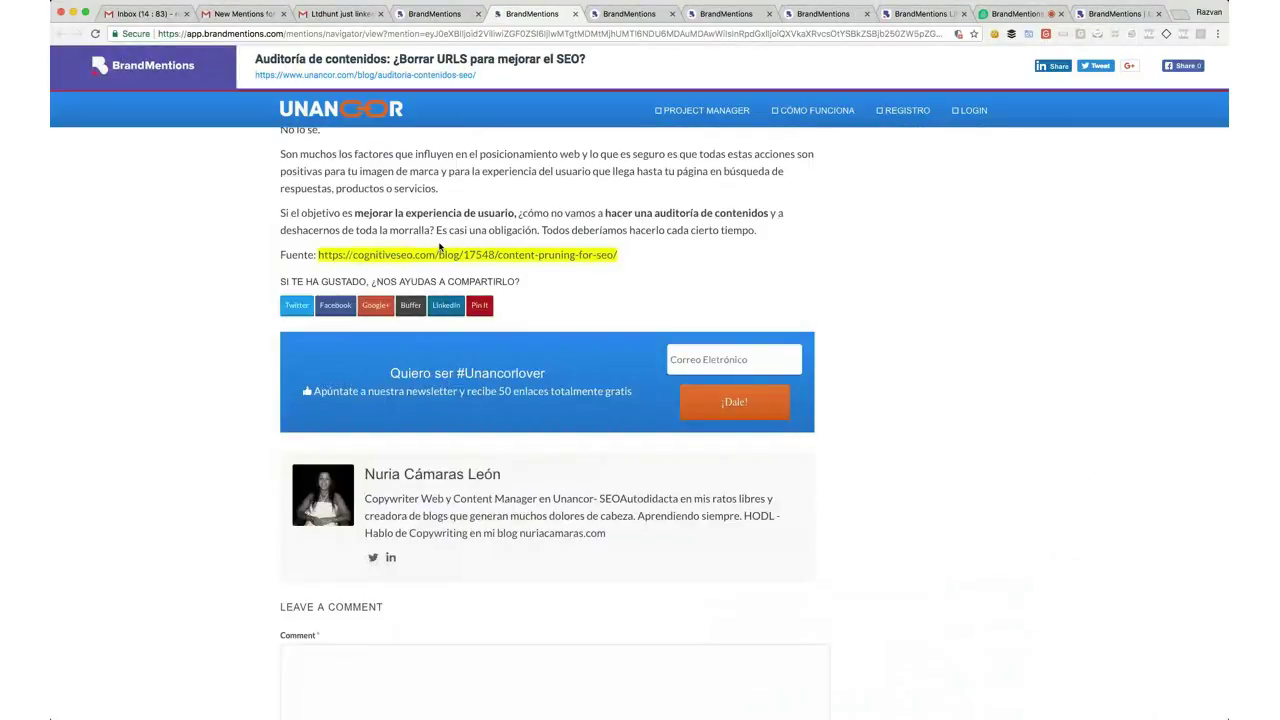
click(574, 16)
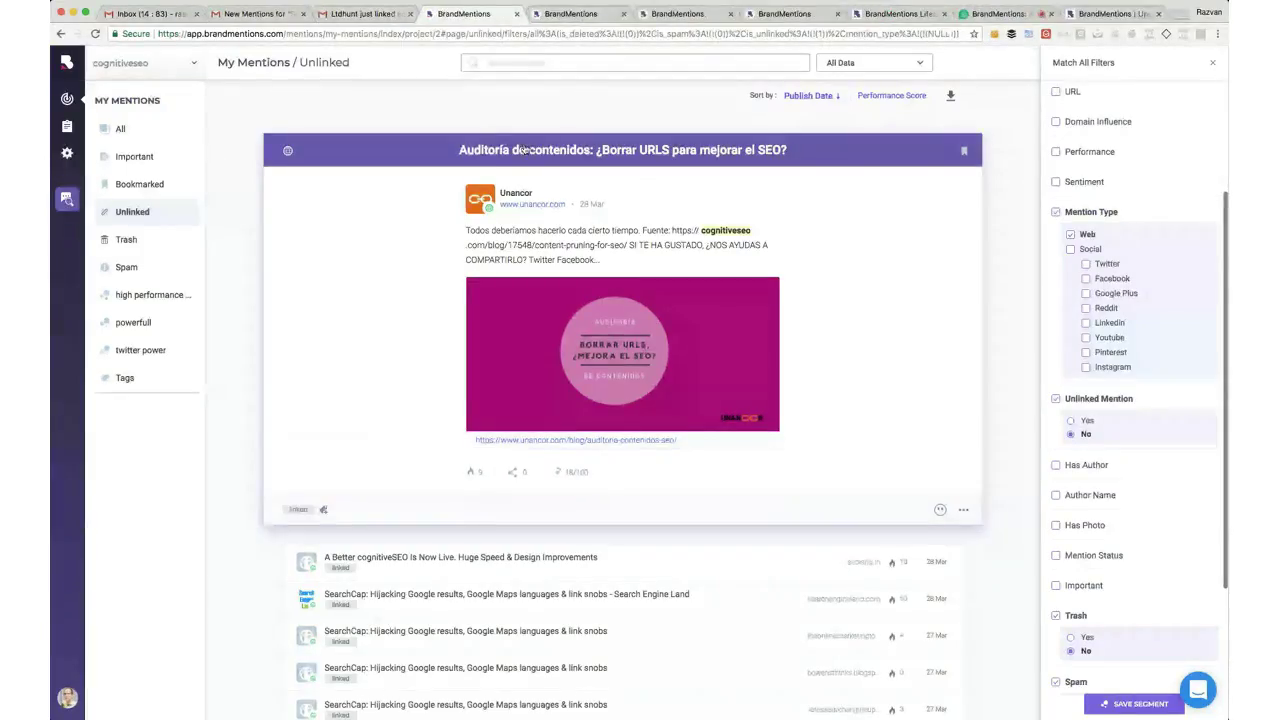
key(Escape)
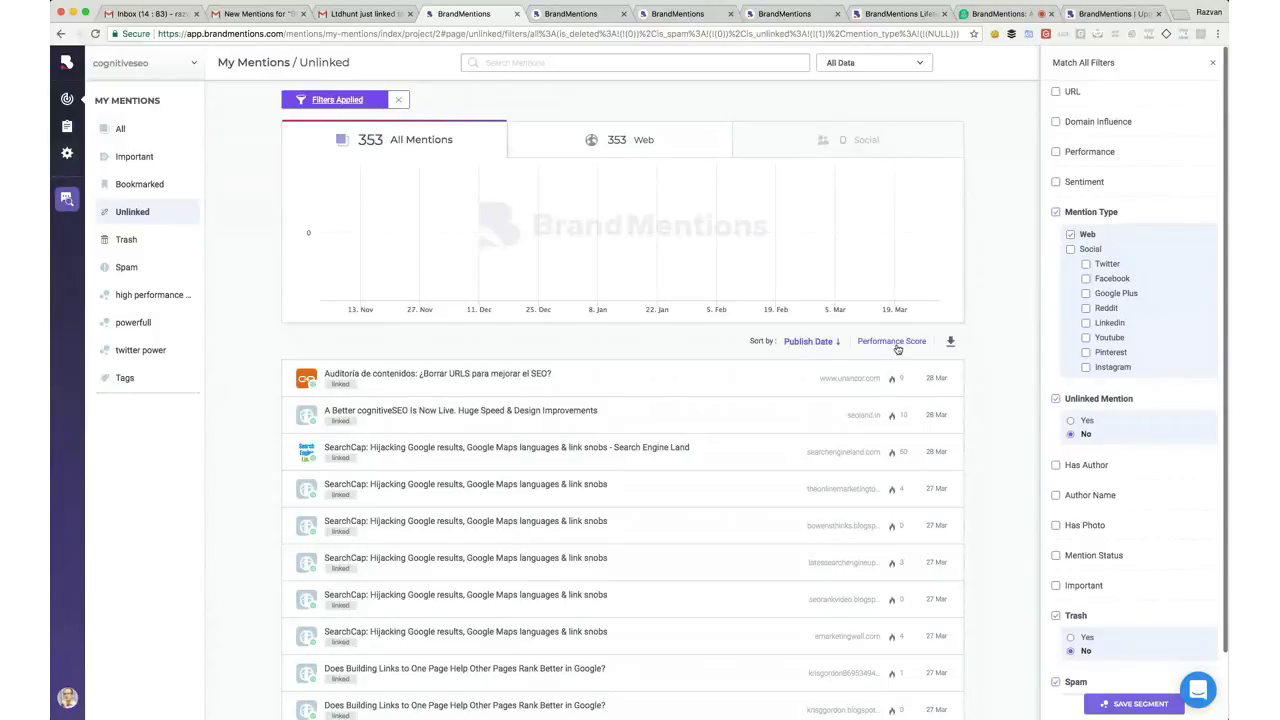
Sort the mentions by descending performance score and examine "How to Use Twitter to Skyrocket Your Search Engine Rankings" with its sentiment and available actions
click(808, 341)
click(877, 342)
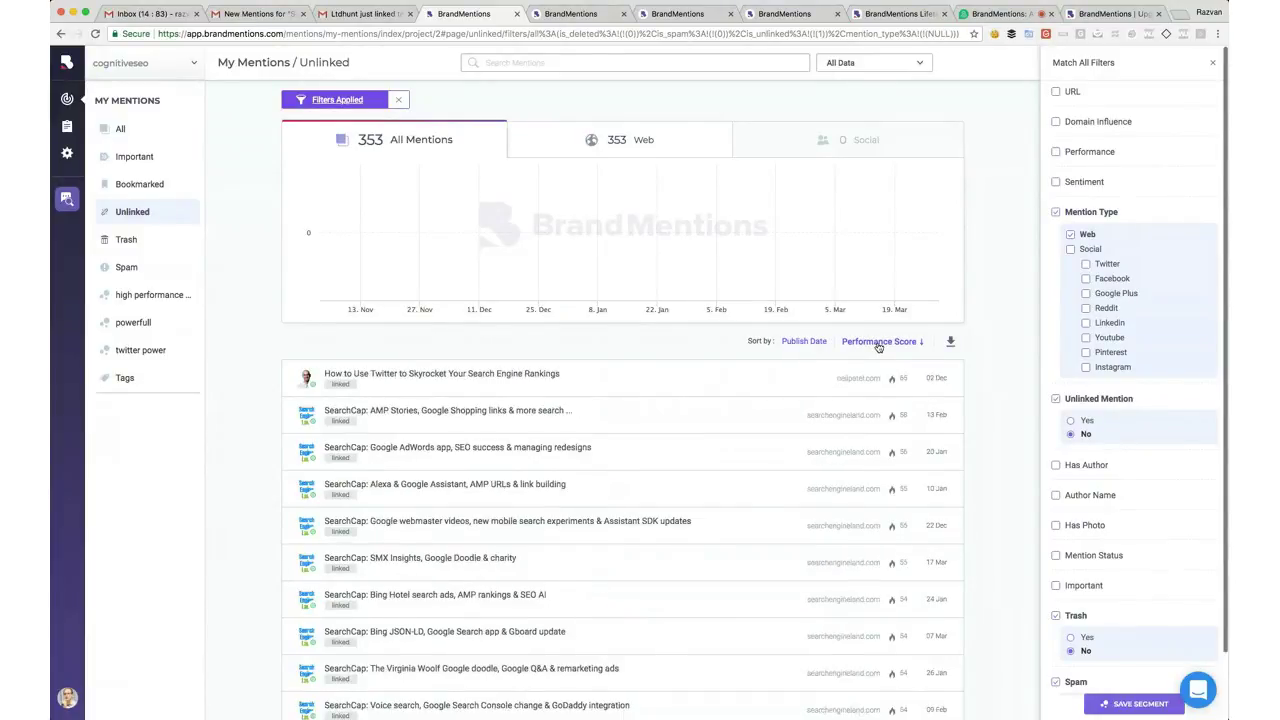
click(768, 376)
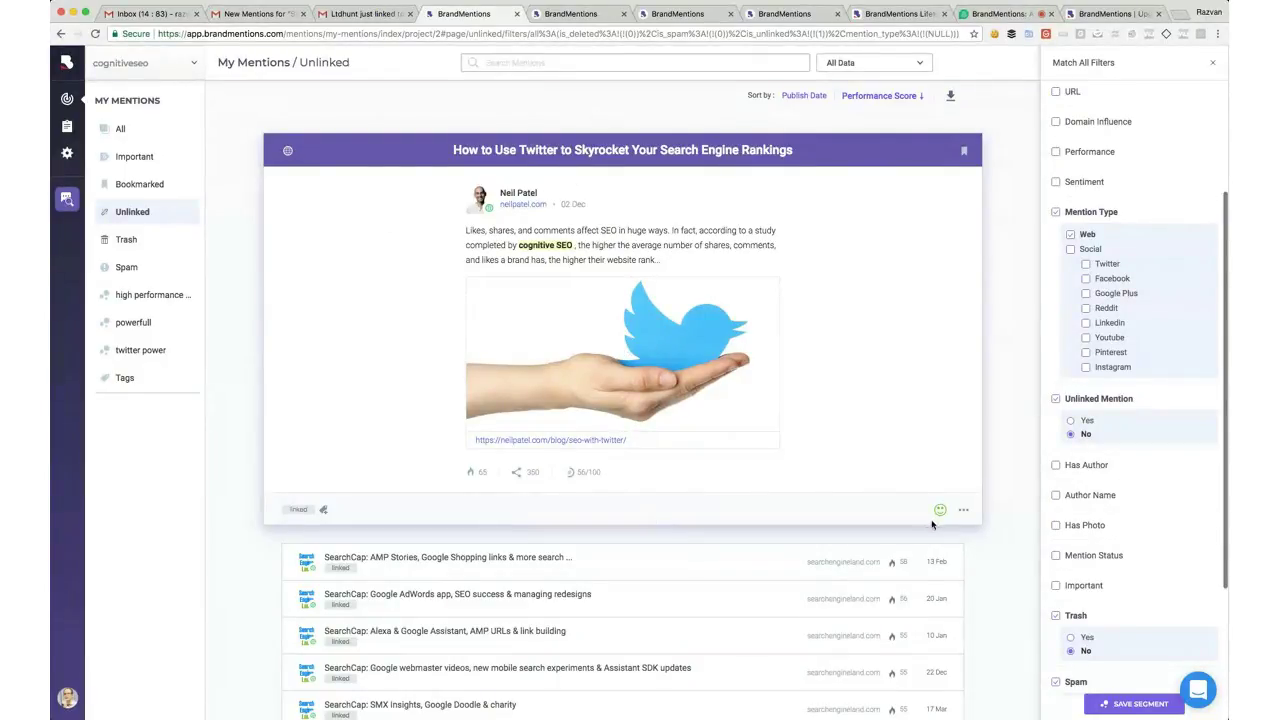
mouse_move(940, 509)
click(962, 510)
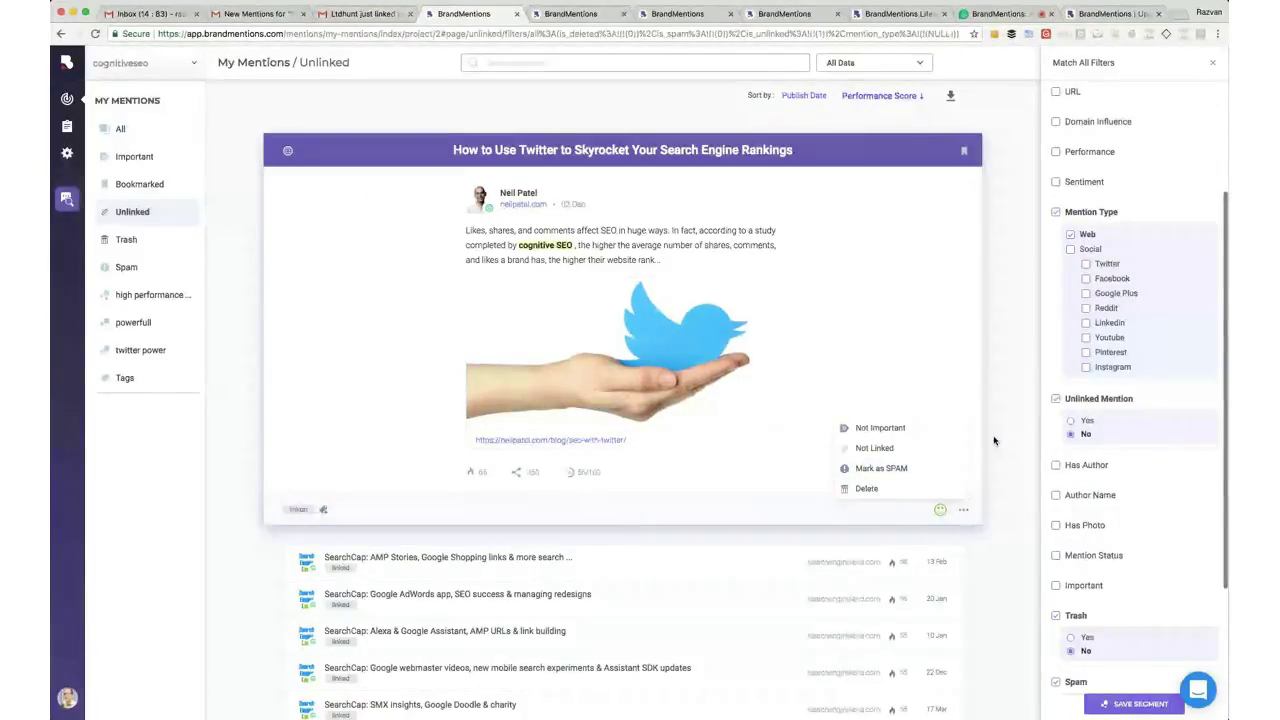
click(872, 156)
click(872, 156)
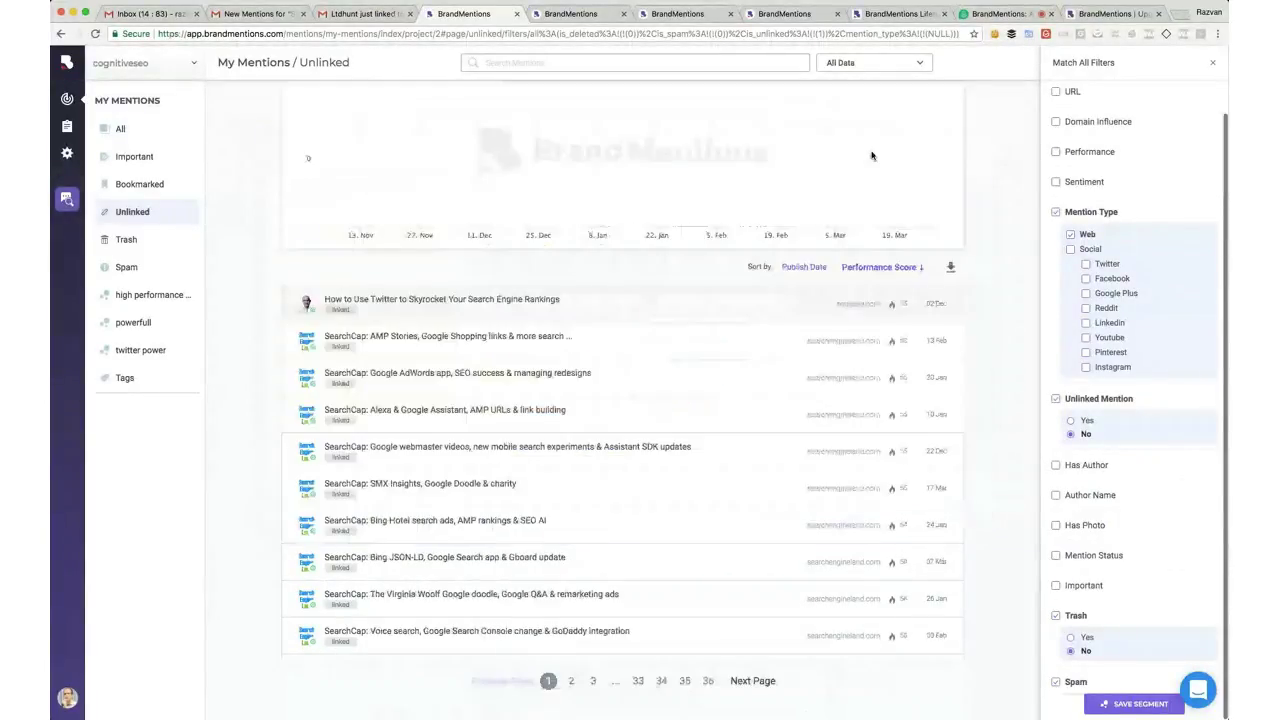
Sort the mentions by ascending performance score and open the source page of the first mention
click(880, 270)
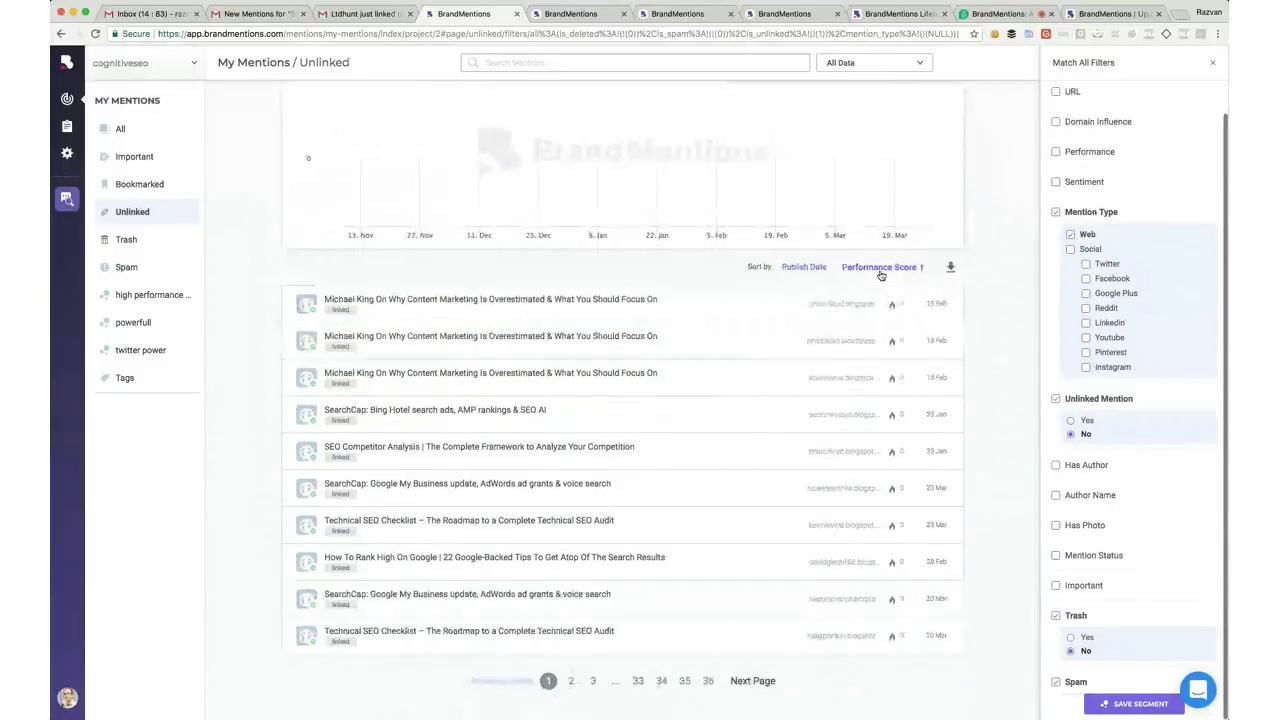
click(864, 313)
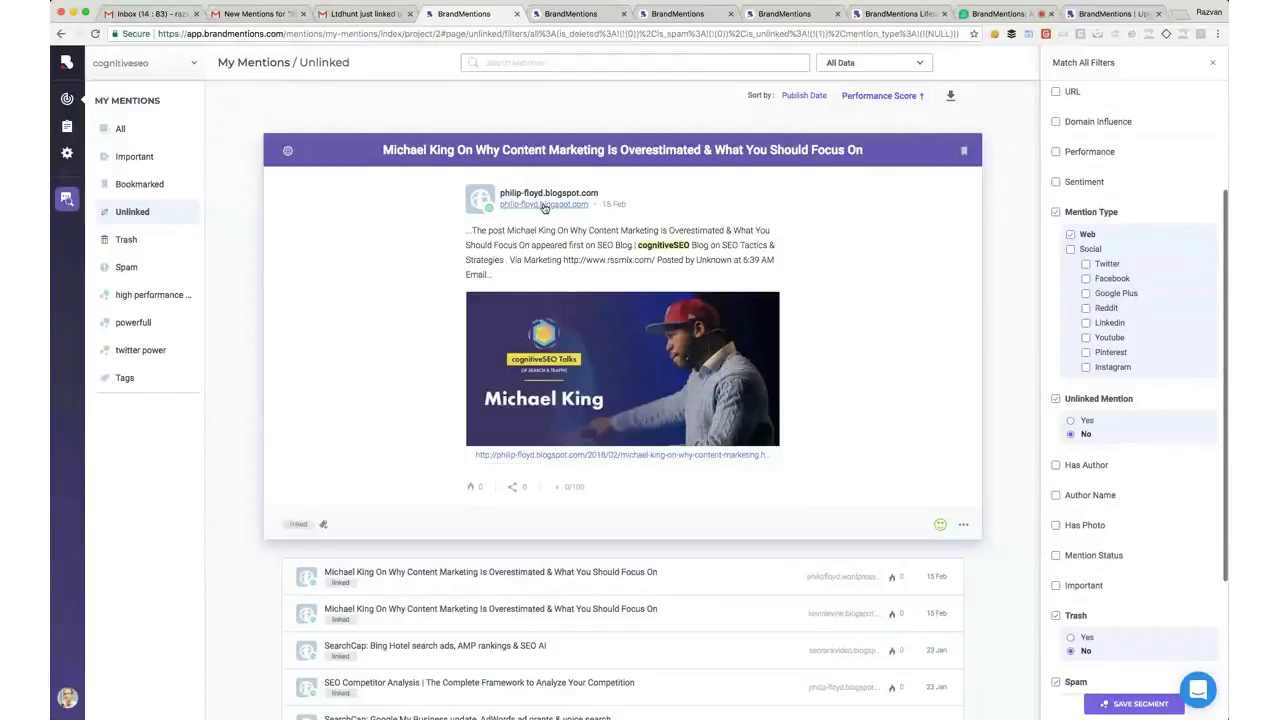
click(566, 427)
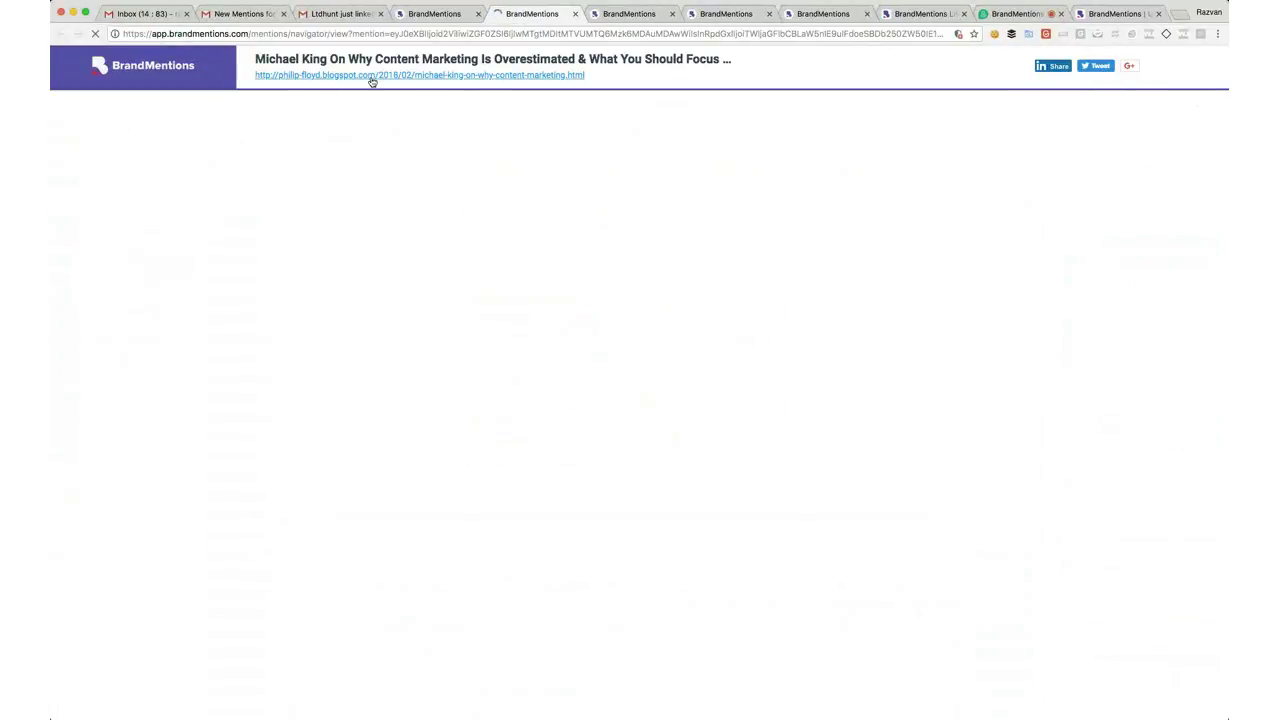
Examine the full blog page behind the mention, including its highlighted brand name, and return to the mentions list
scroll(408, 495, down, 1)
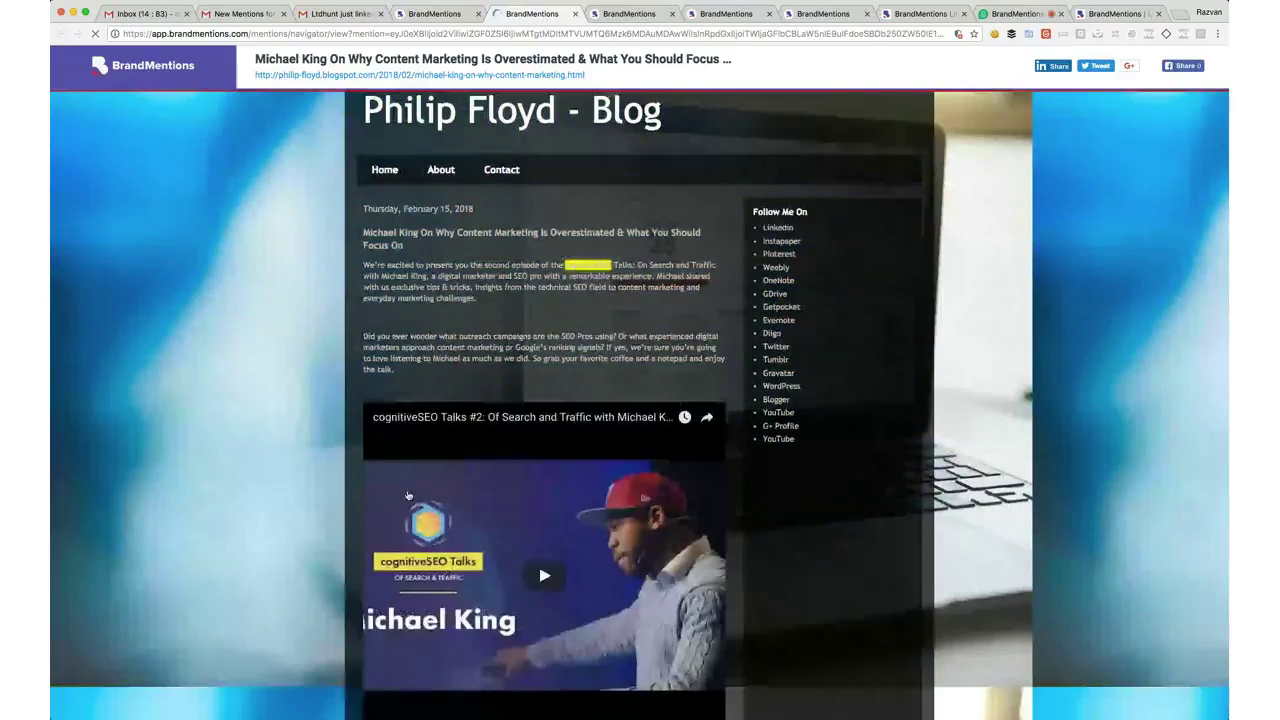
scroll(408, 495, up, 1)
scroll(408, 495, down, 3)
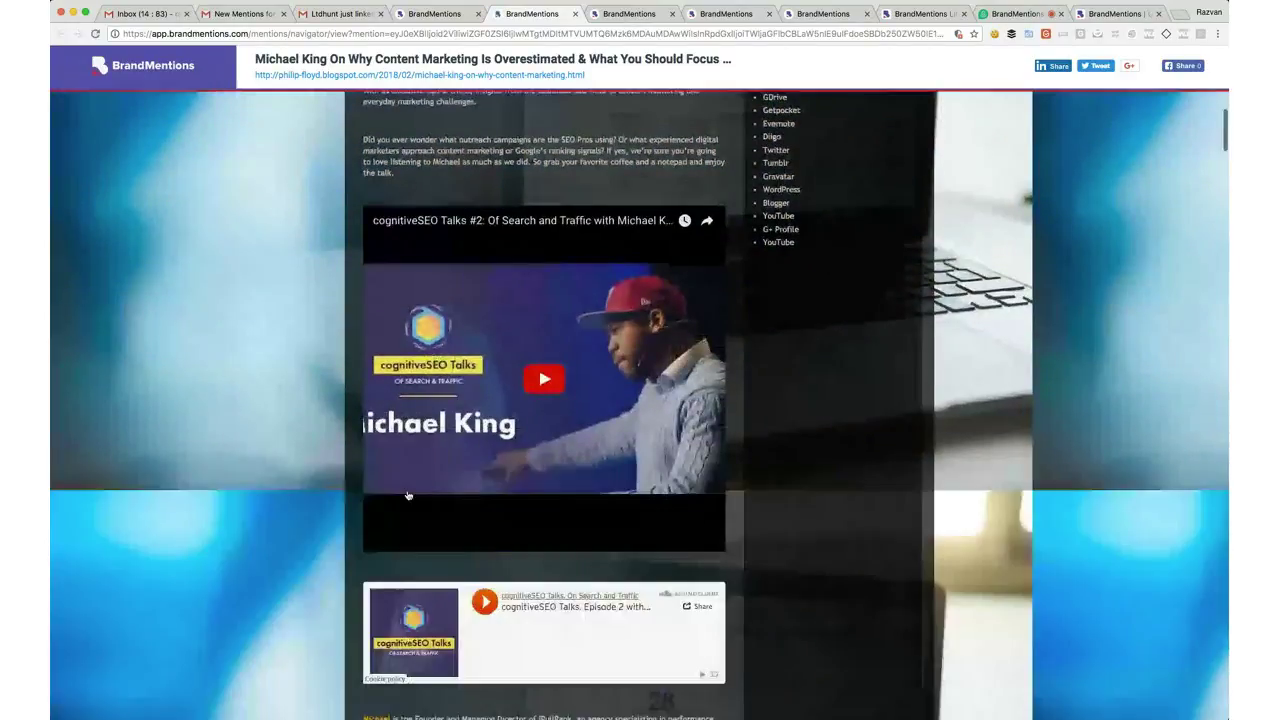
scroll(408, 495, down, 10)
scroll(408, 495, up, 15)
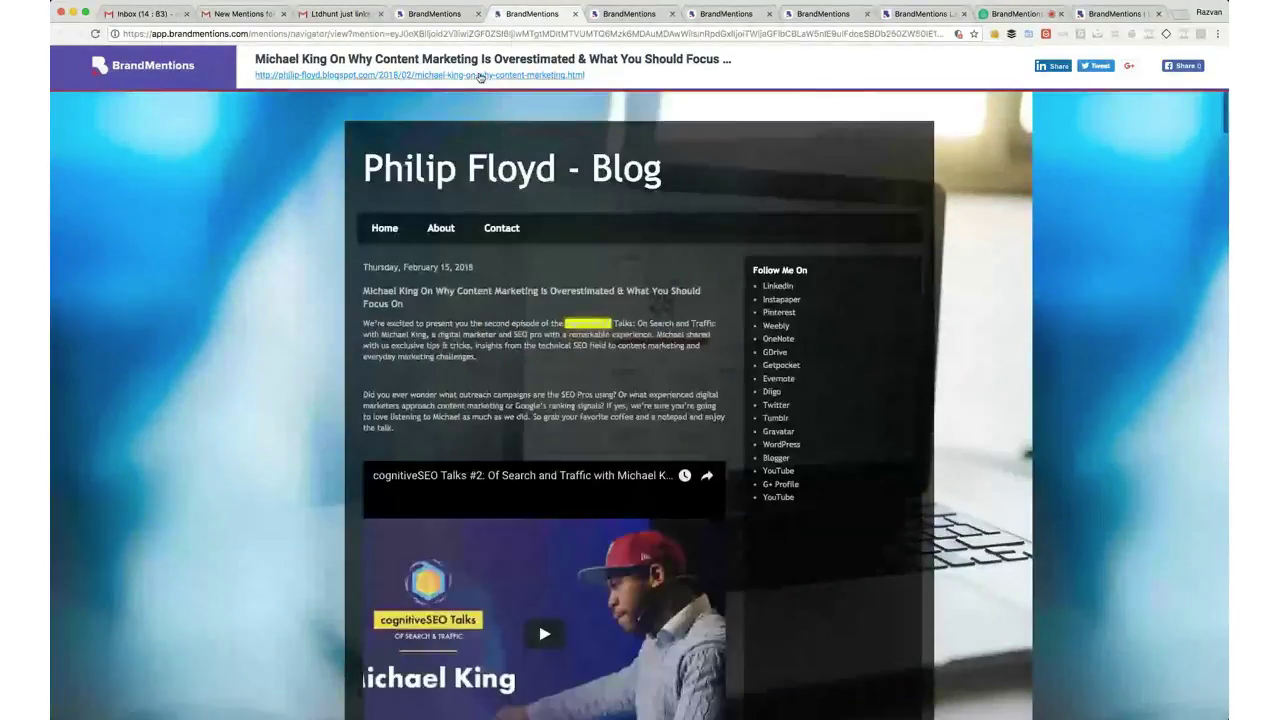
click(575, 14)
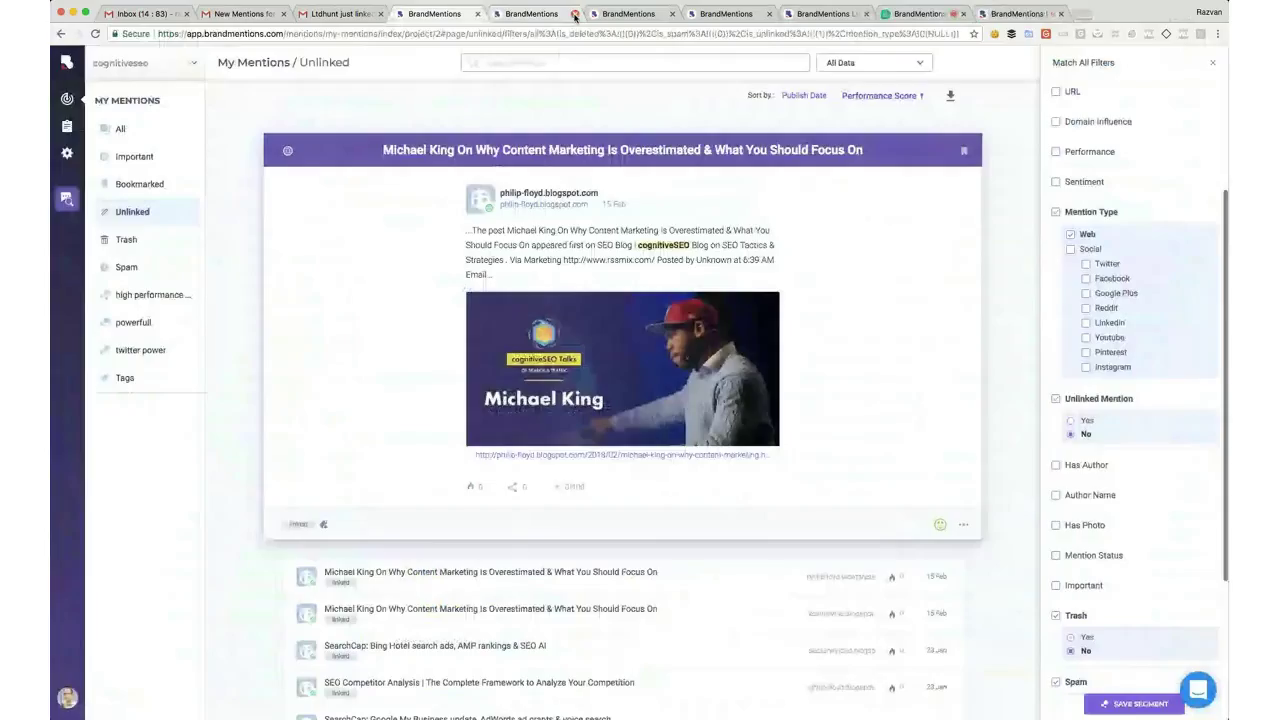
Mark all mentions from the opened blog's sub-domain as spam, and preview the "SearchCap: Bing Hotel search ads, AMP rankings & SEO AI" mention
click(963, 525)
click(882, 484)
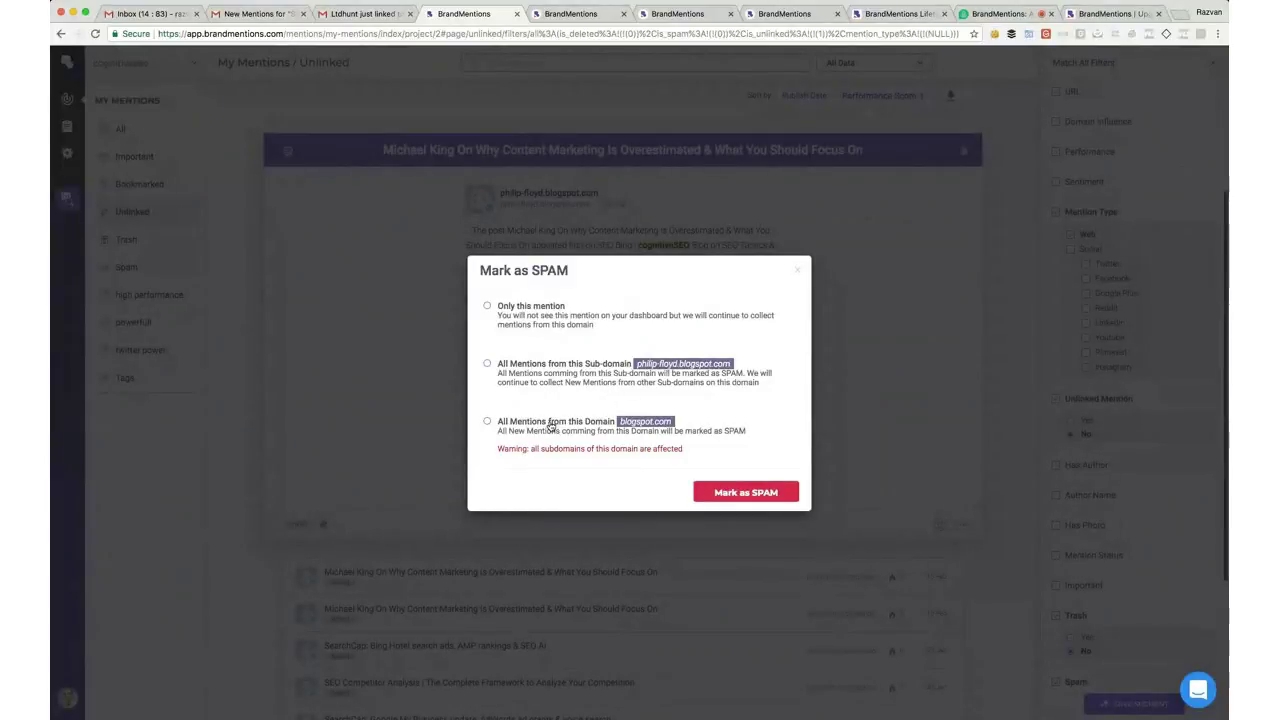
click(534, 366)
click(743, 494)
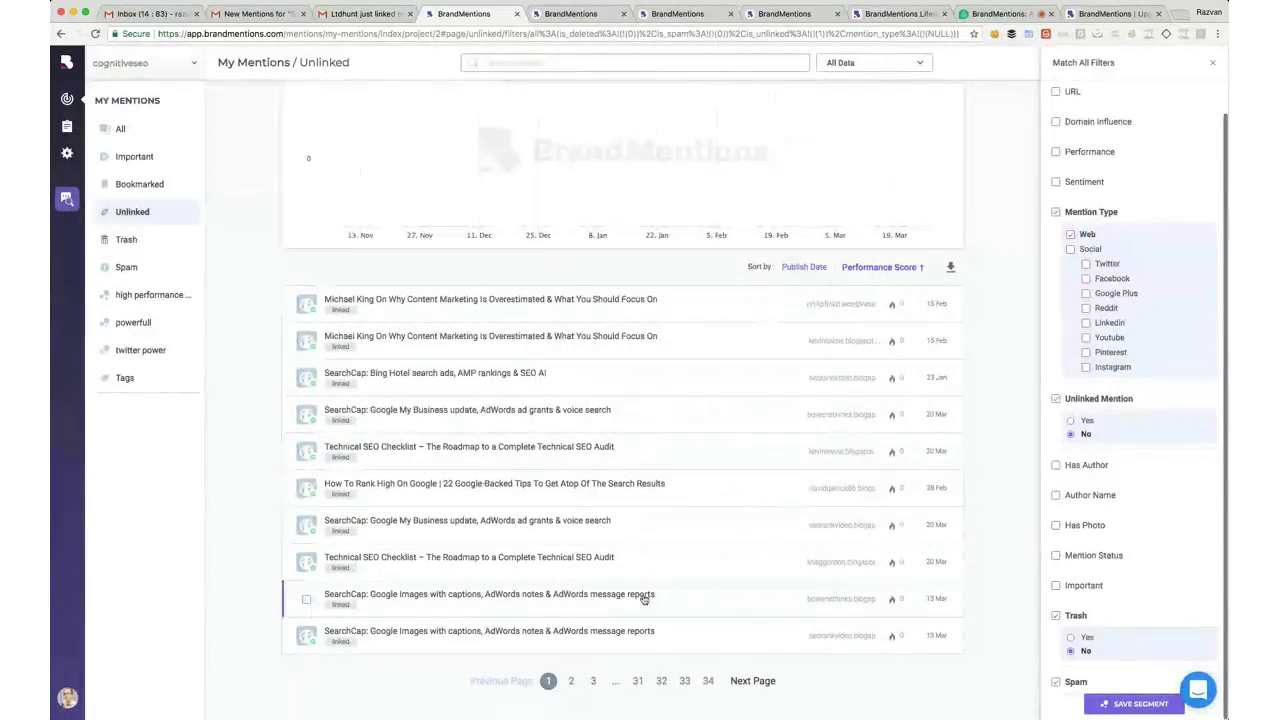
click(642, 394)
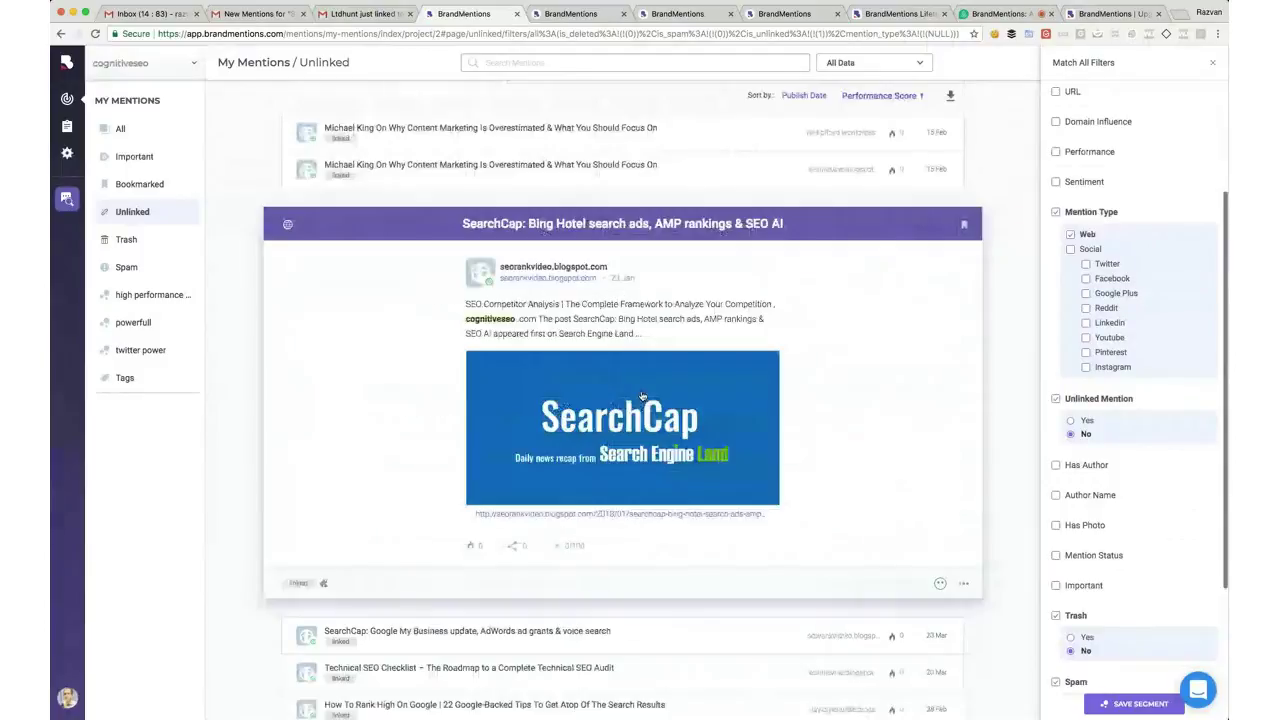
click(666, 224)
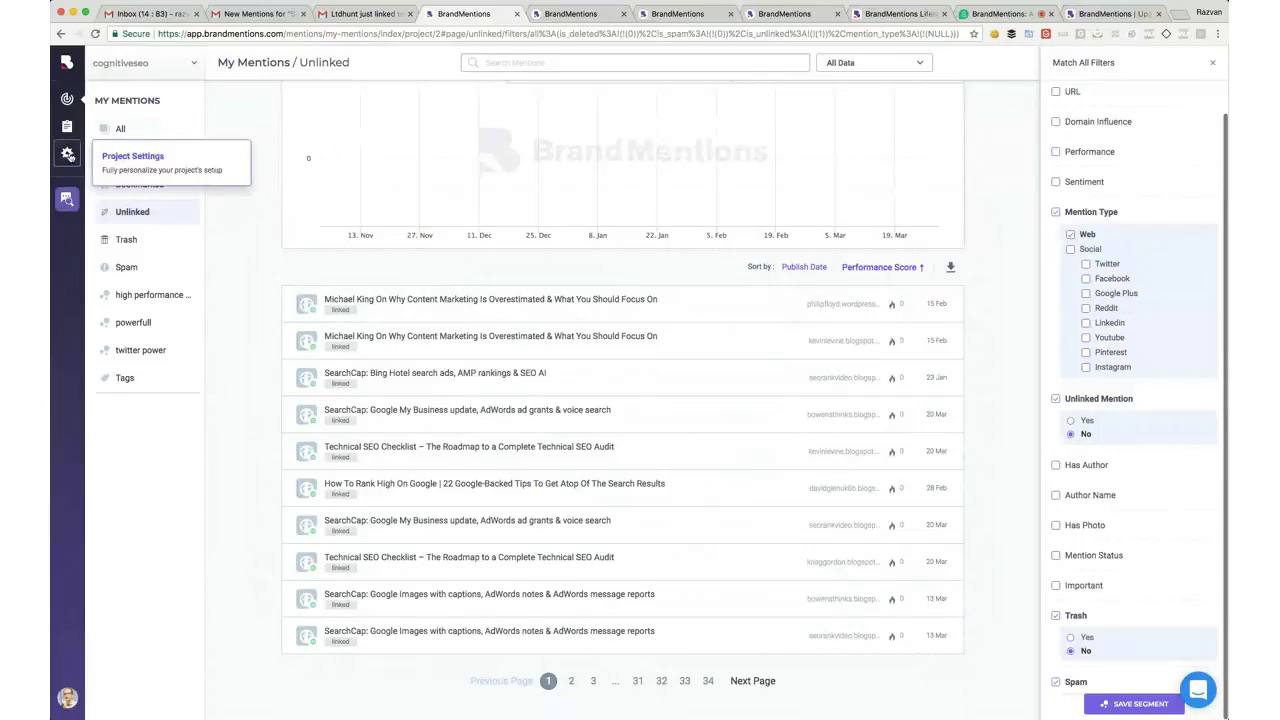
Examine the excluded domains list and the brand keywords in the project's Brand Definition settings
click(67, 155)
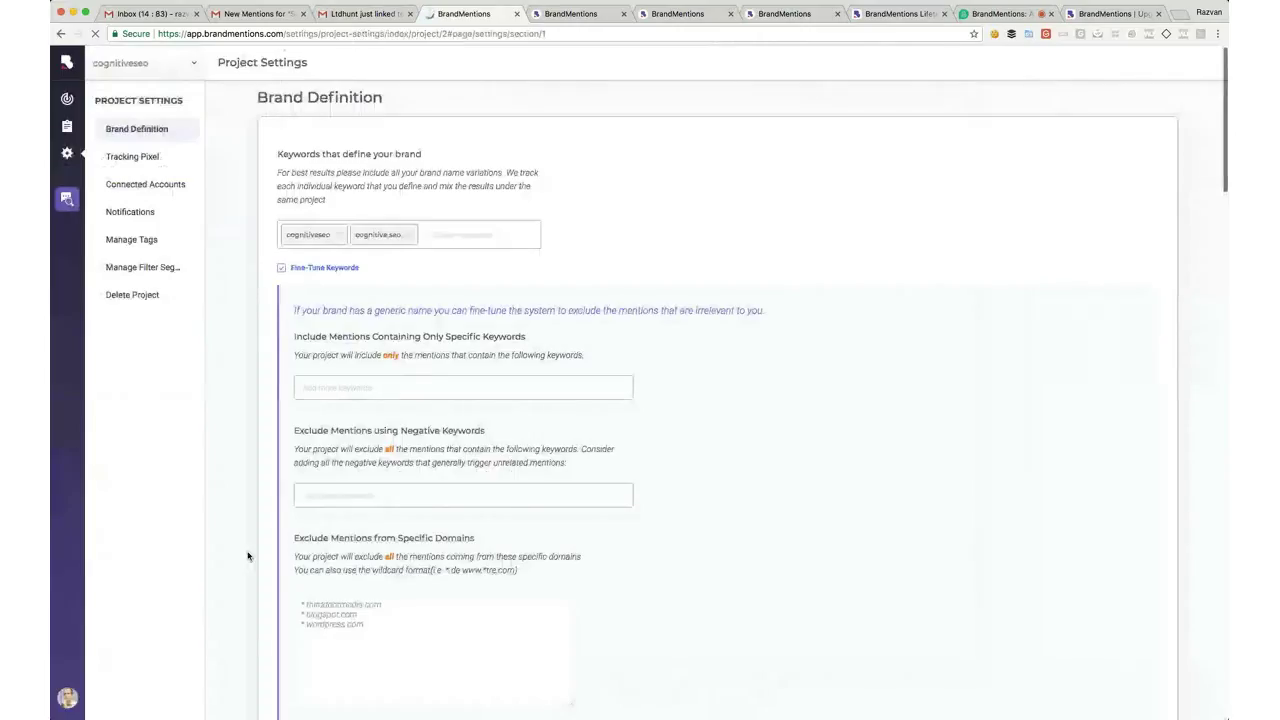
scroll(250, 634, down, 2)
click(375, 542)
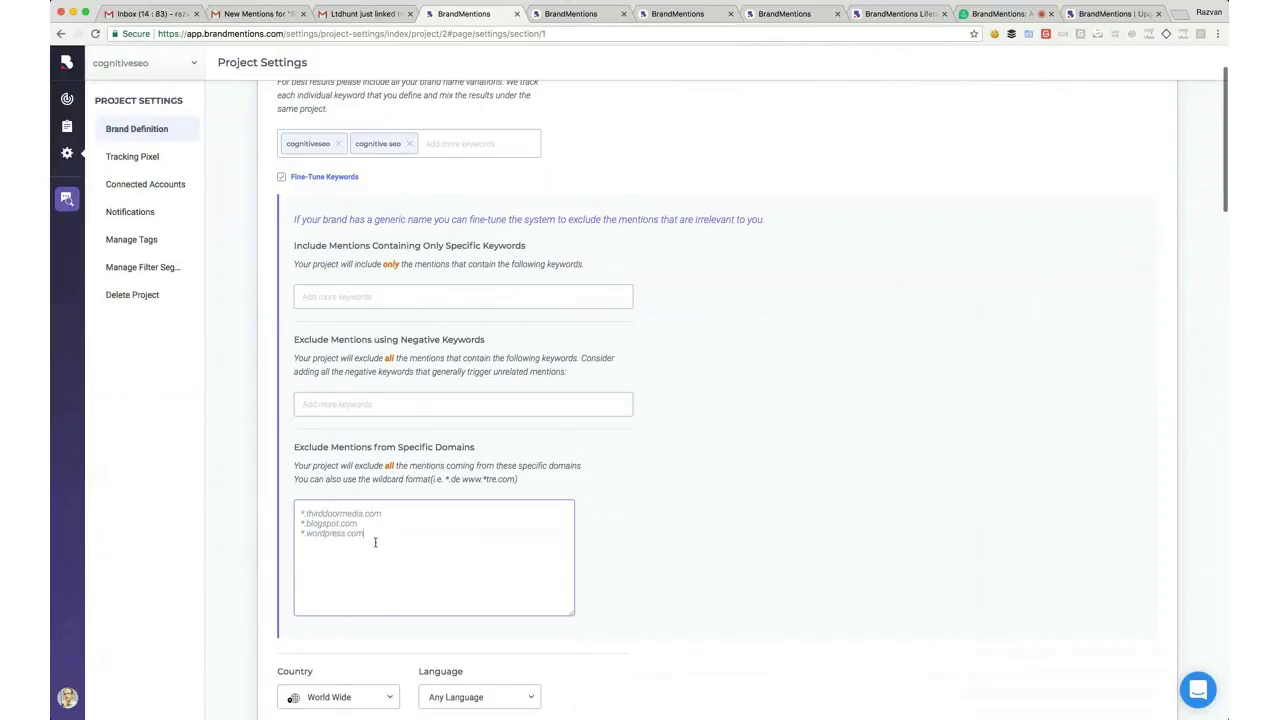
drag(375, 542, 295, 512)
click(366, 542)
click(317, 513)
click(387, 534)
click(395, 536)
scroll(310, 190, up, 3)
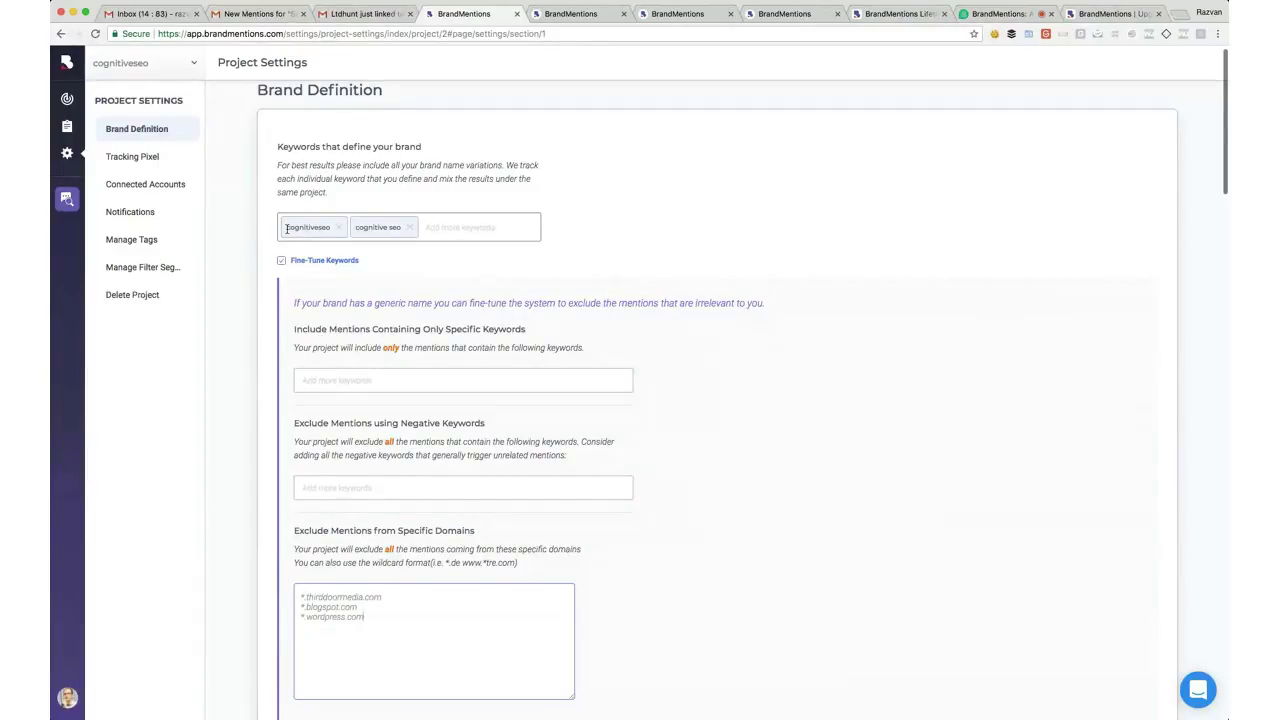
Return to all mentions of the project and search them for "blogspot"
click(71, 104)
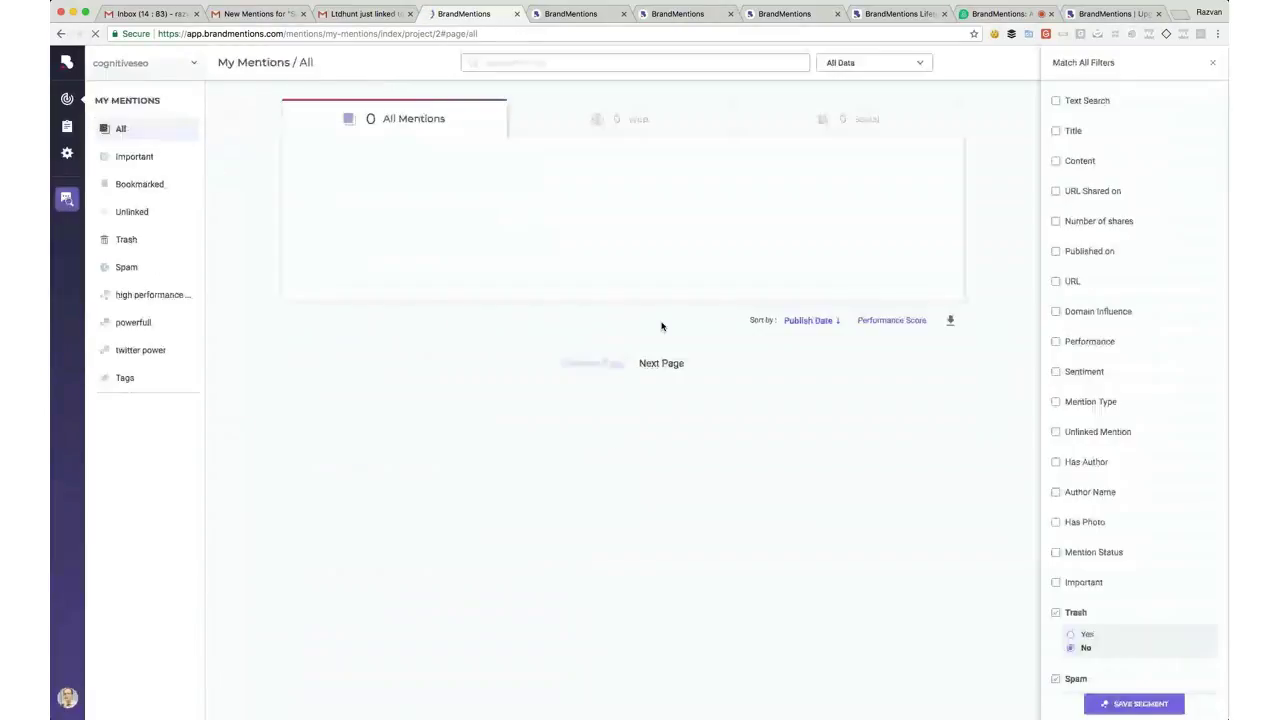
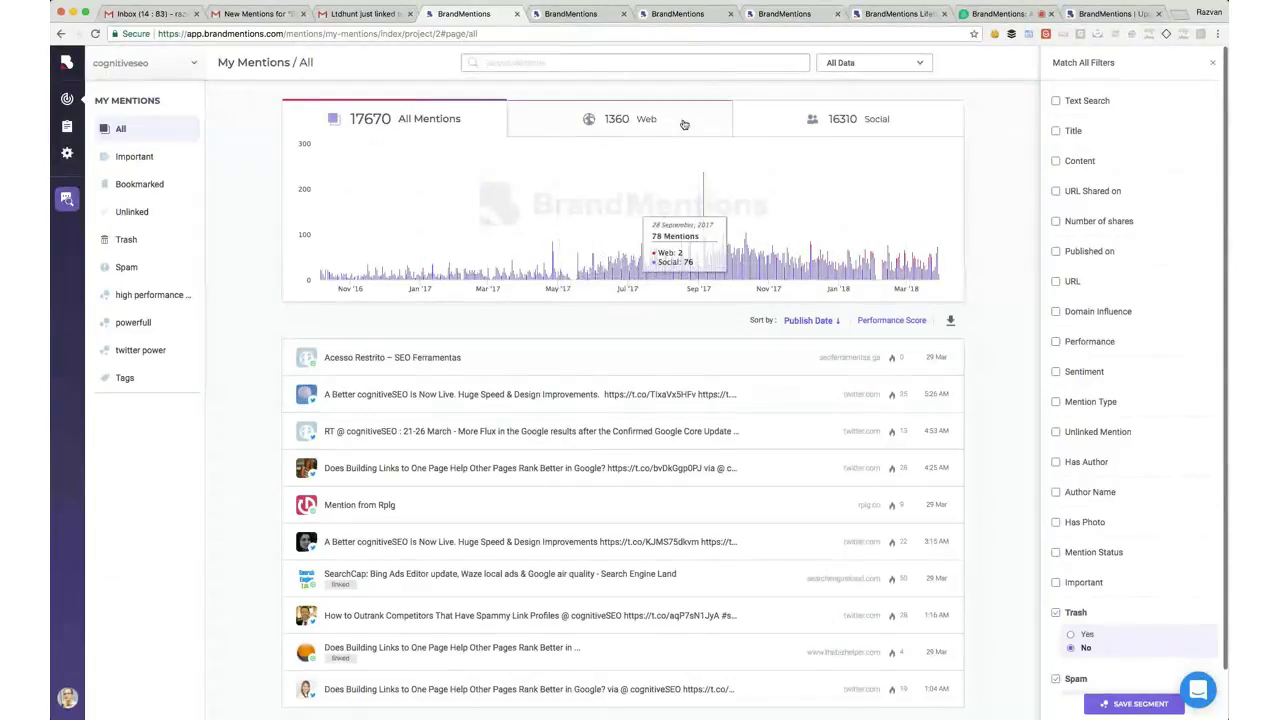
click(531, 63)
text(blog)
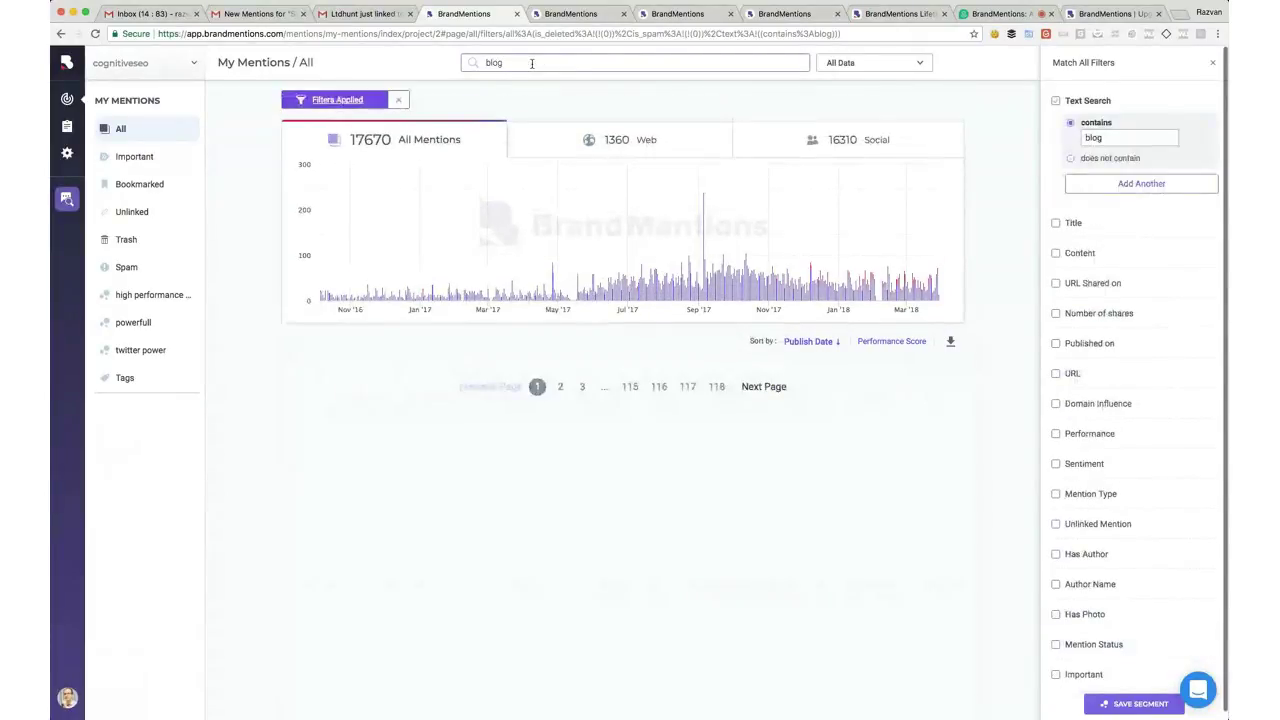
text(spot)
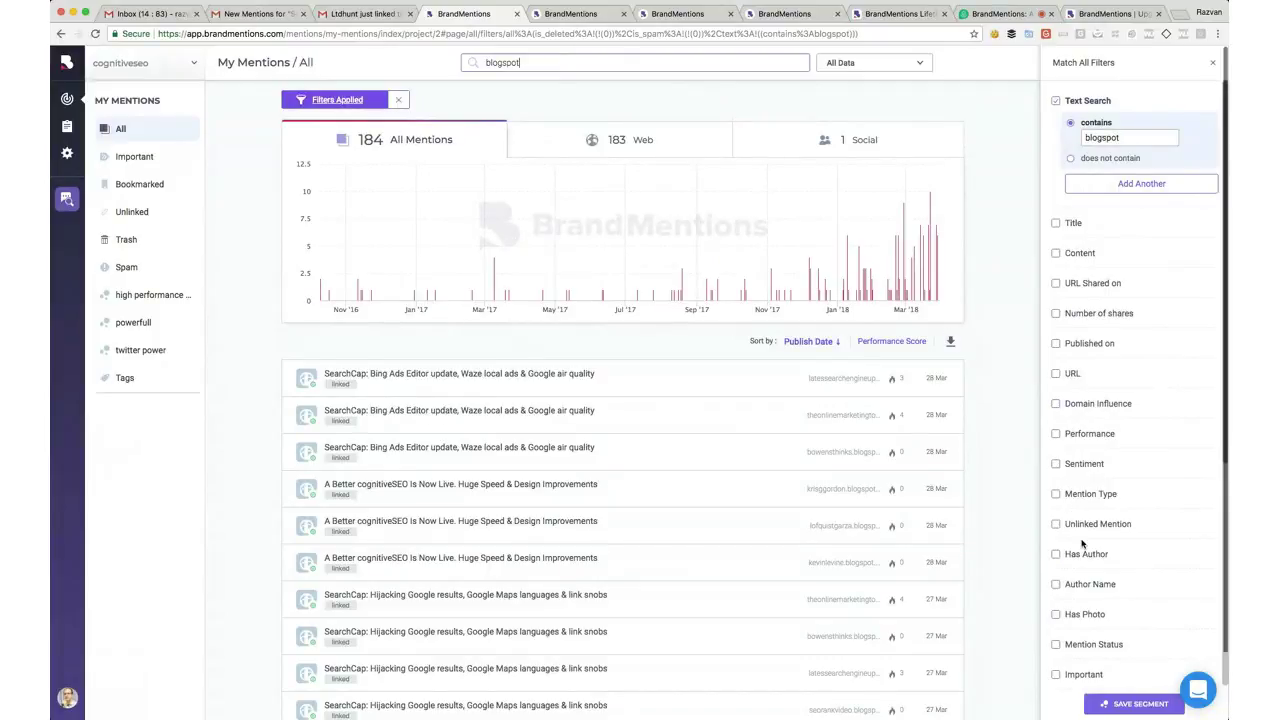
Narrow the blogspot mentions to those with a Performance score of less than 3
scroll(1078, 540, down, 3)
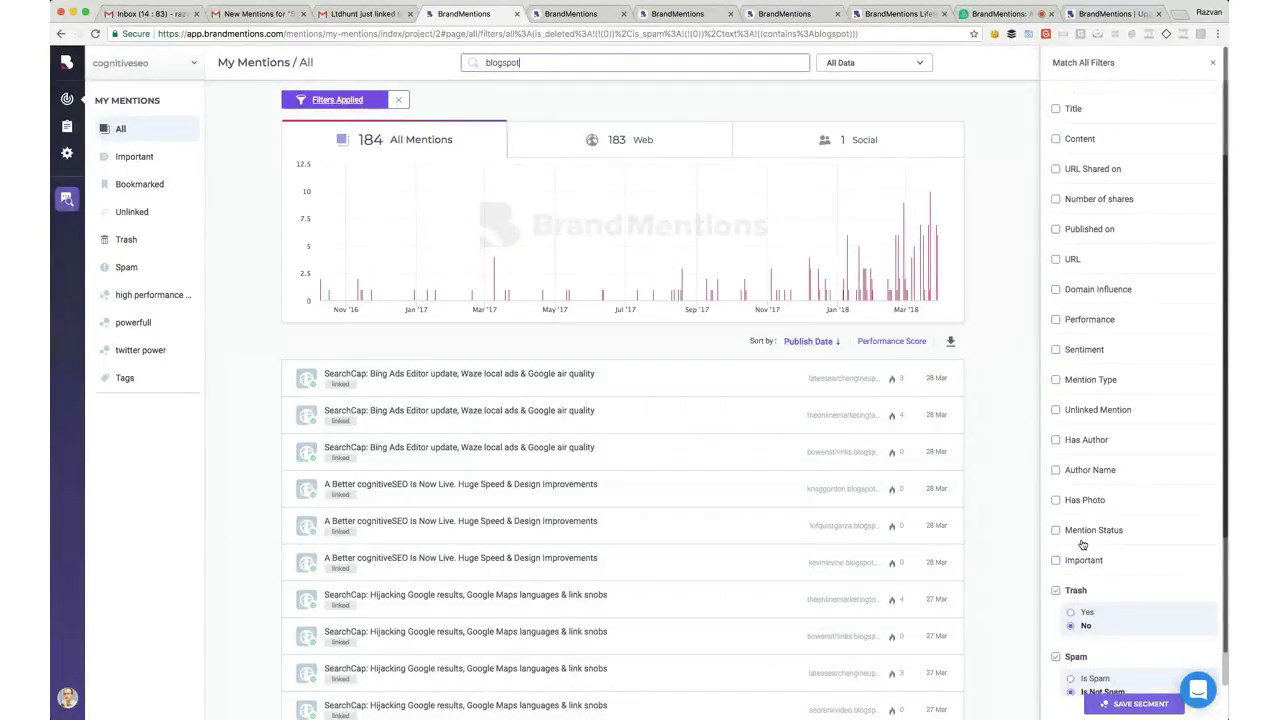
click(1076, 322)
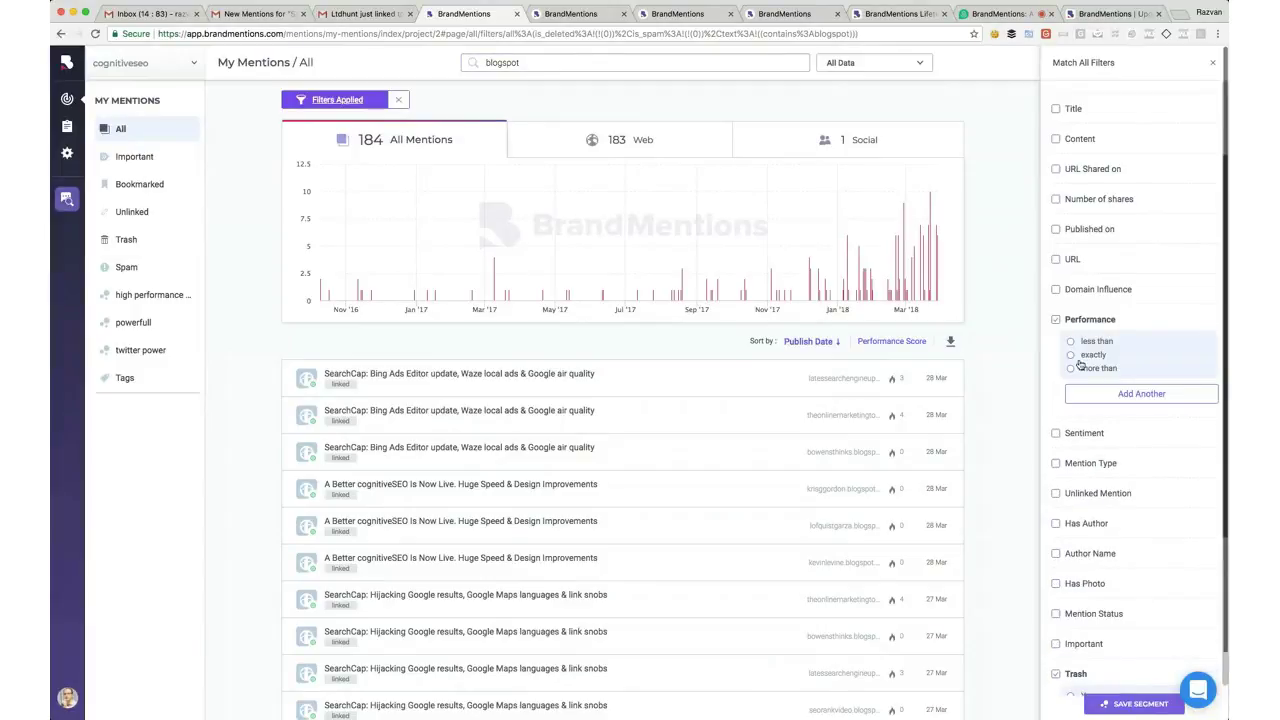
click(1071, 342)
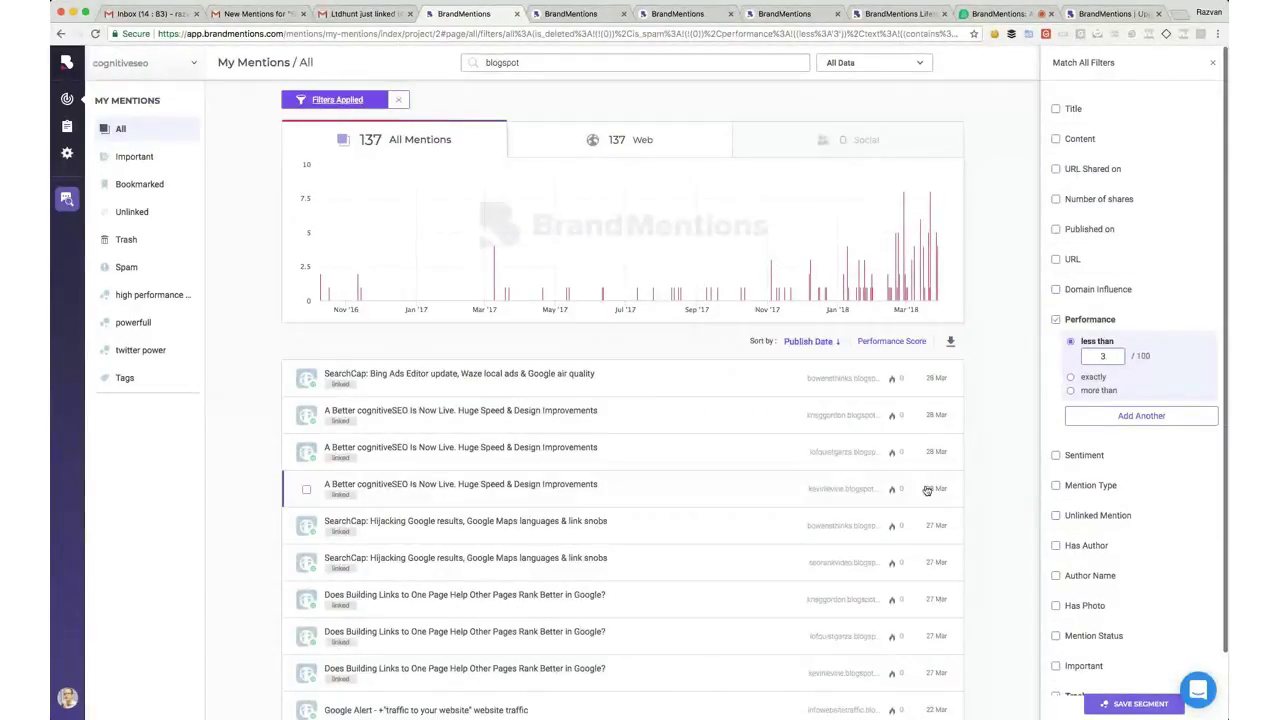
Select the "SearchCap: Bing Ads Editor update, Waze local ads & Google air quality" mention among the low-performance results
scroll(940, 527, down, 2)
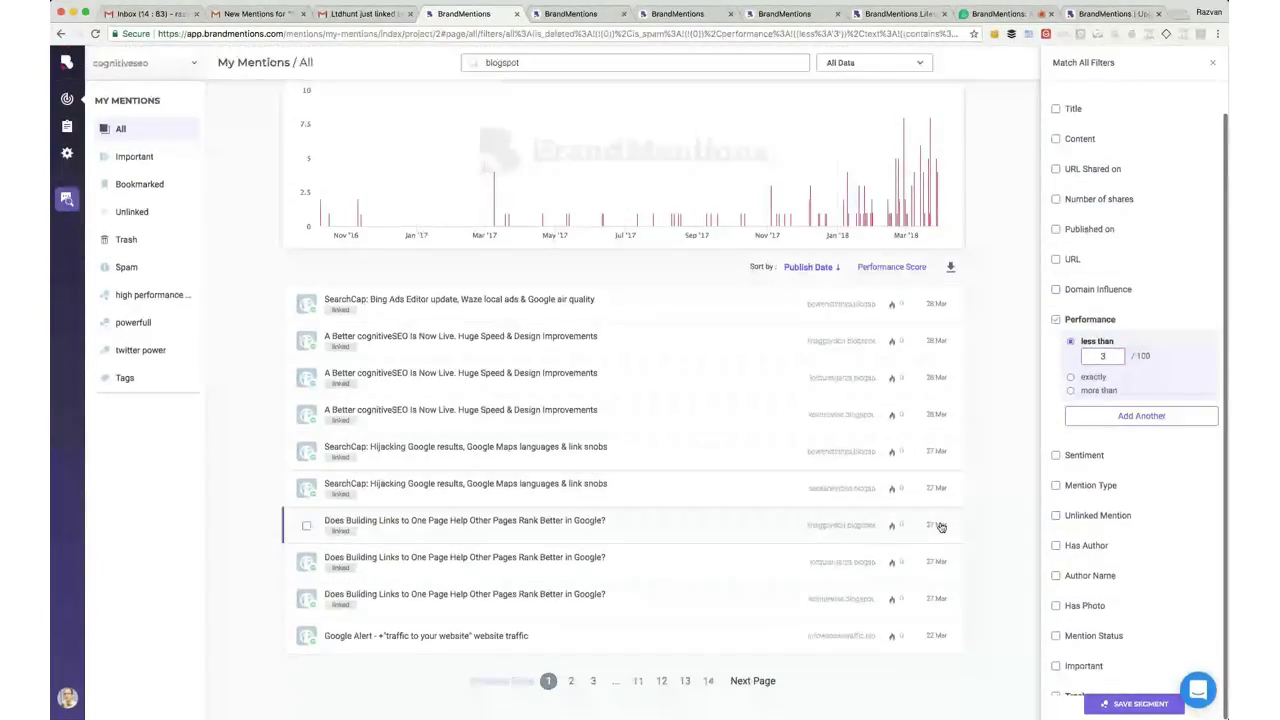
click(306, 304)
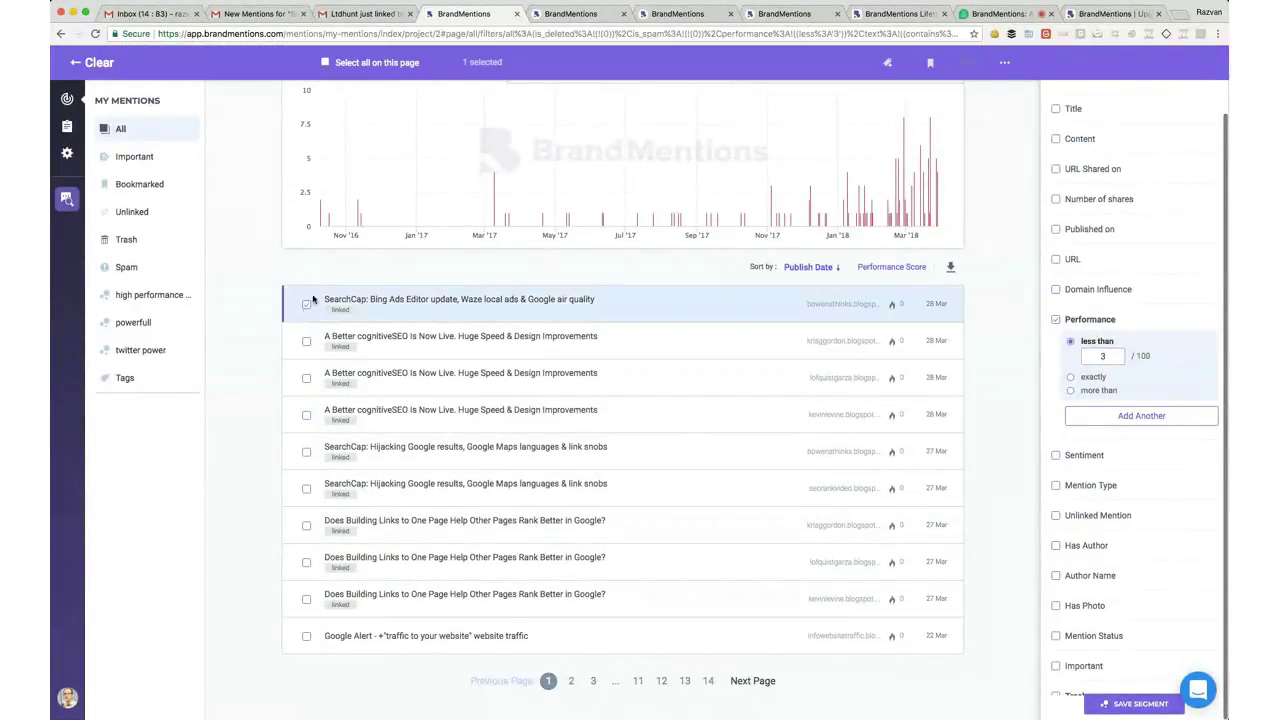
Delete all mentions matching the "blogspot" and performance less than 3 filters, and return to the complete mentions list
click(358, 62)
click(660, 62)
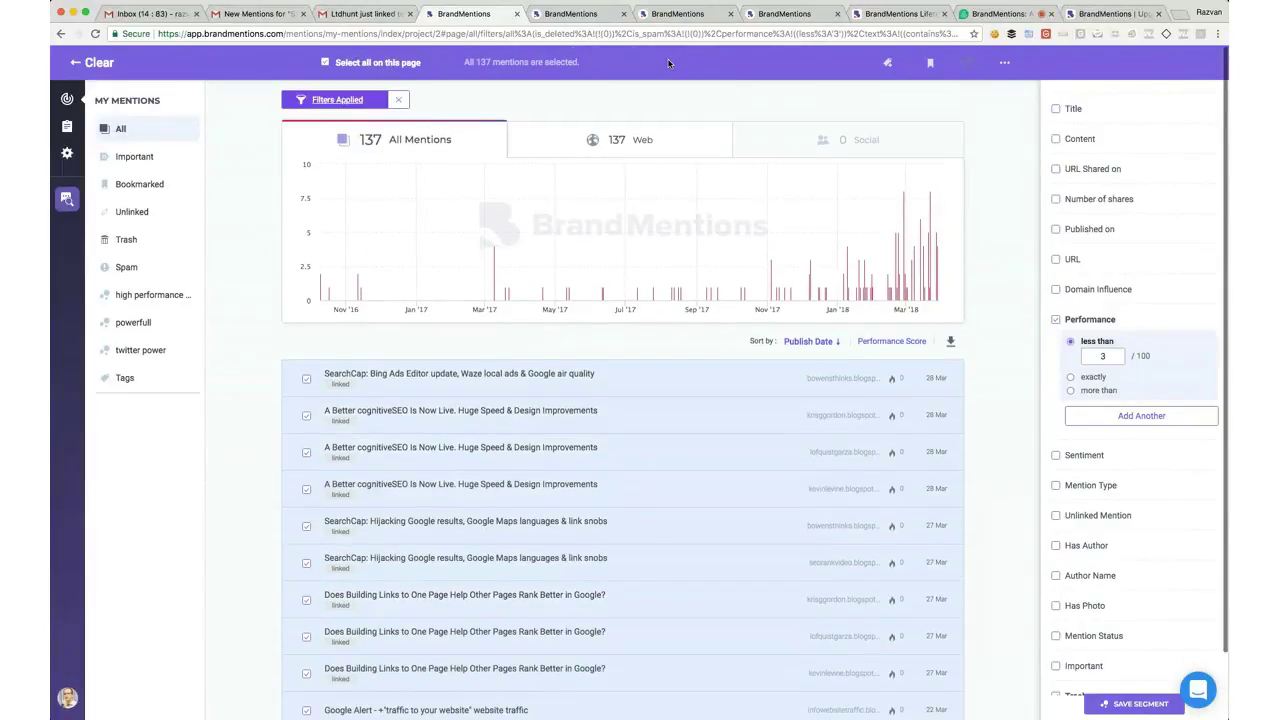
click(1005, 62)
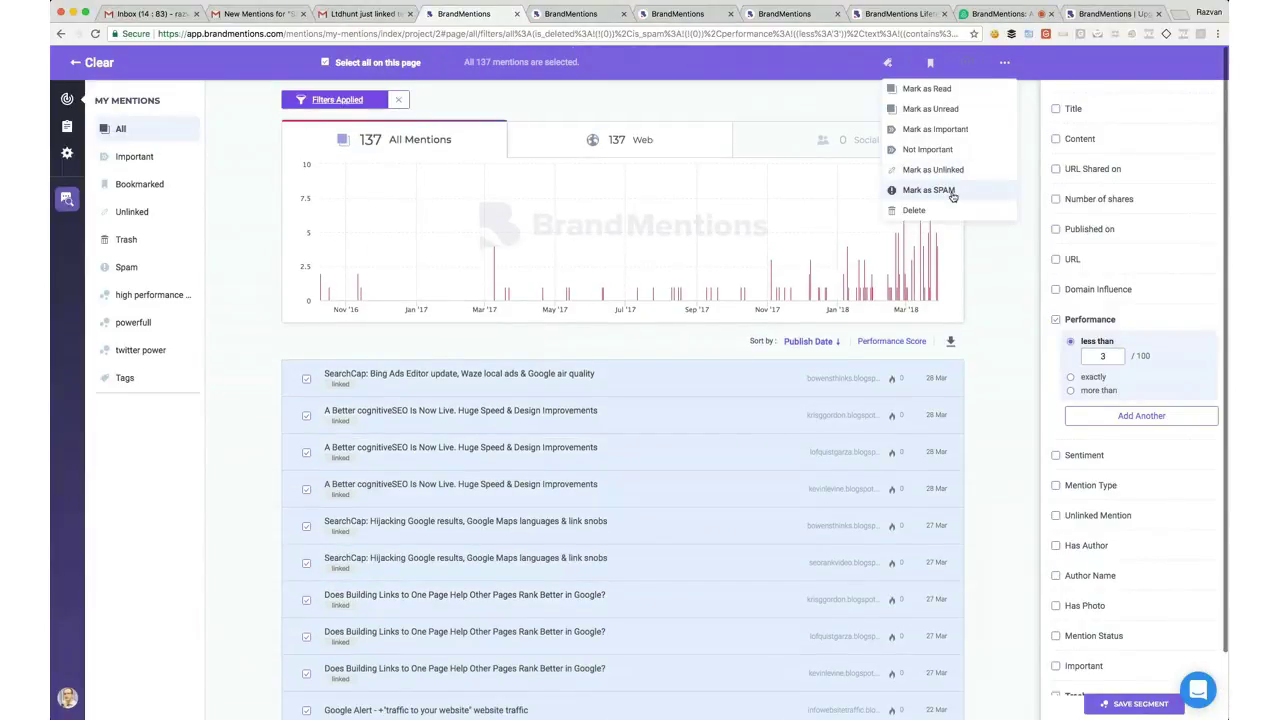
click(925, 210)
click(625, 419)
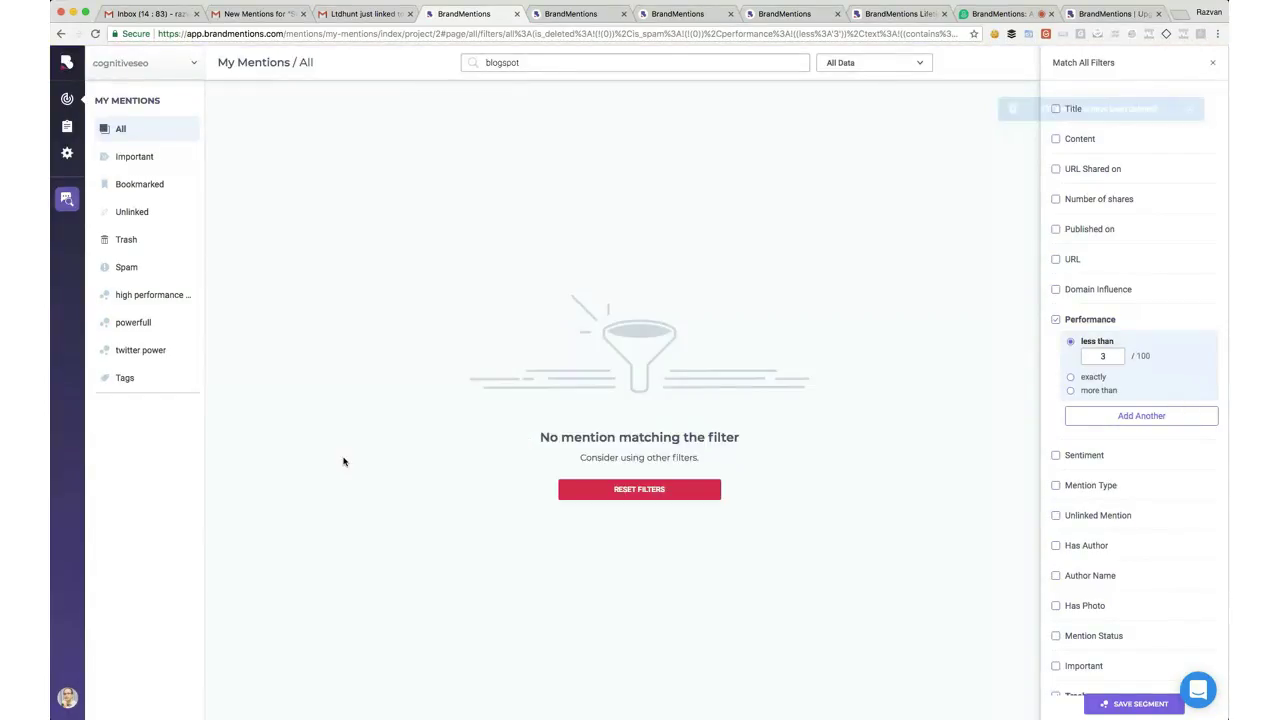
click(127, 136)
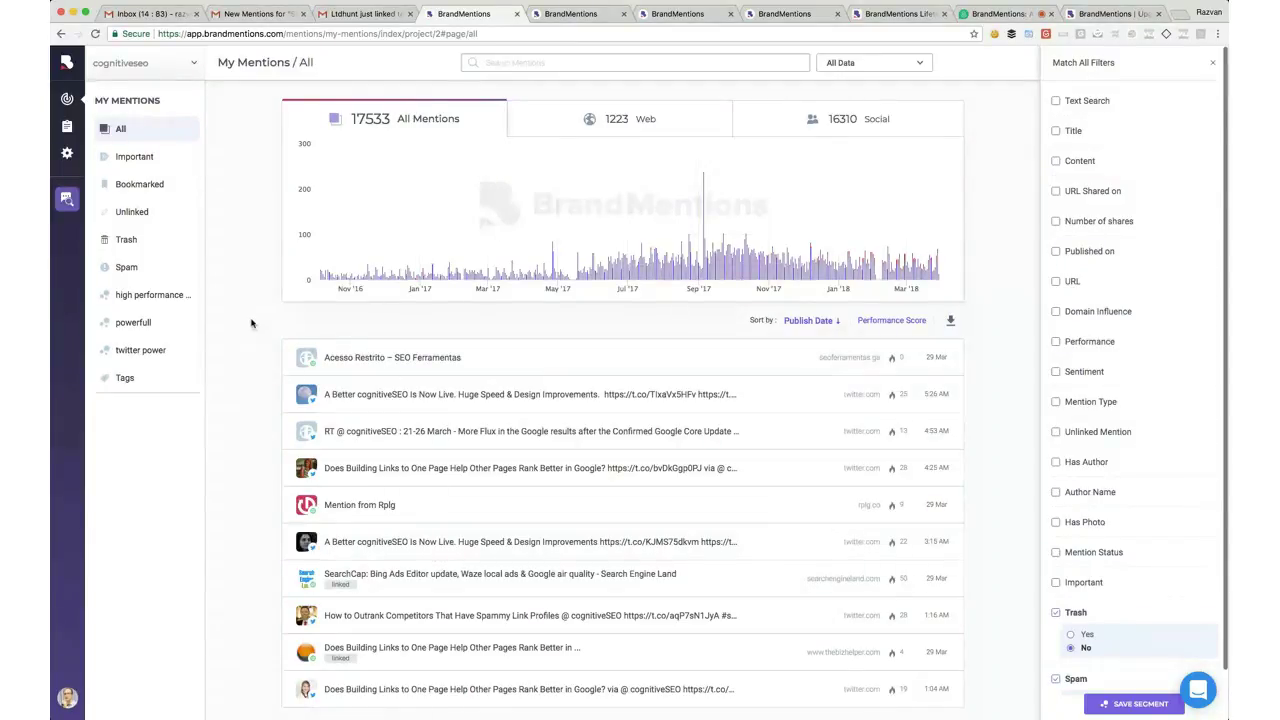
View the mentions for Last Month and Last 3 Months, return to Last Month, and clear the date filter
click(904, 66)
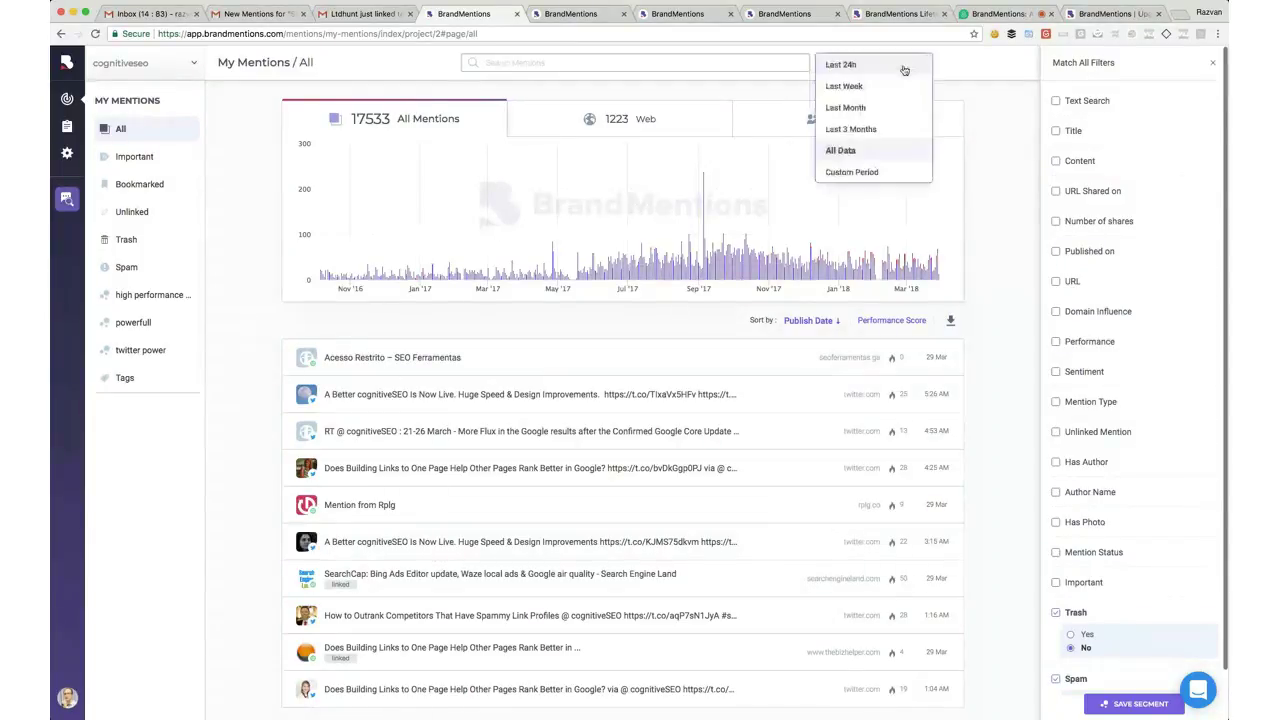
click(855, 108)
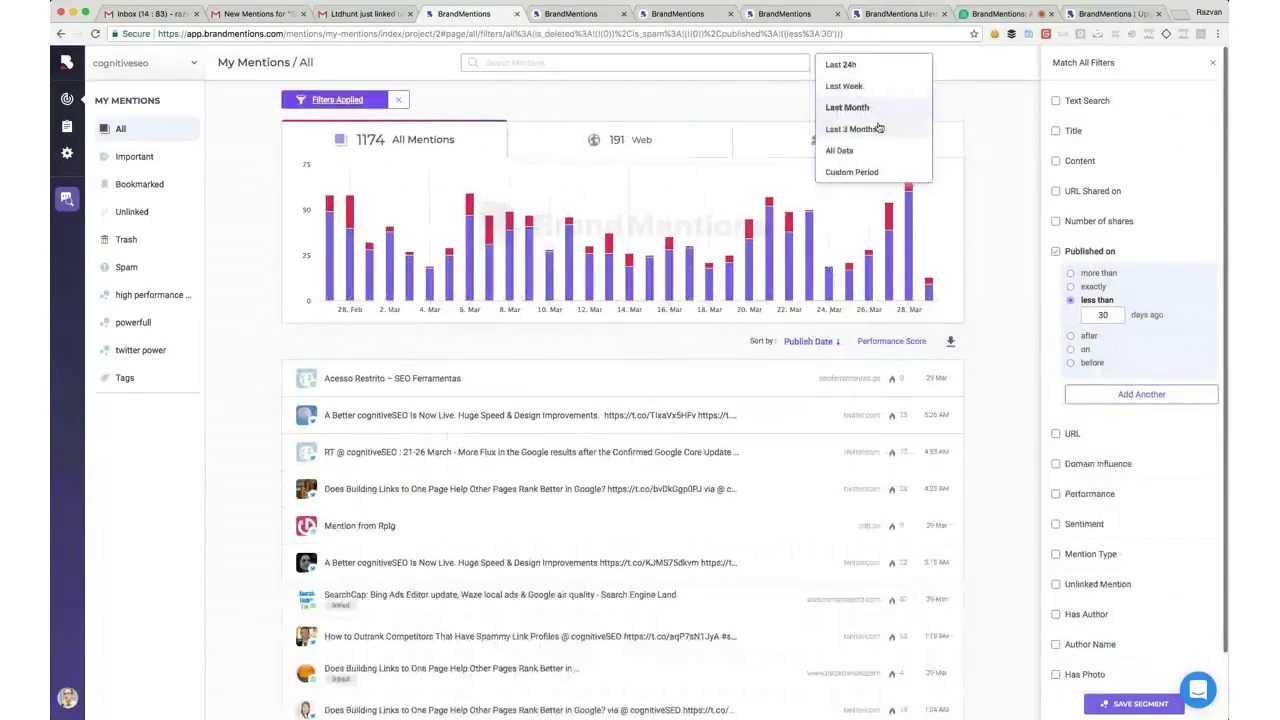
click(876, 129)
click(887, 65)
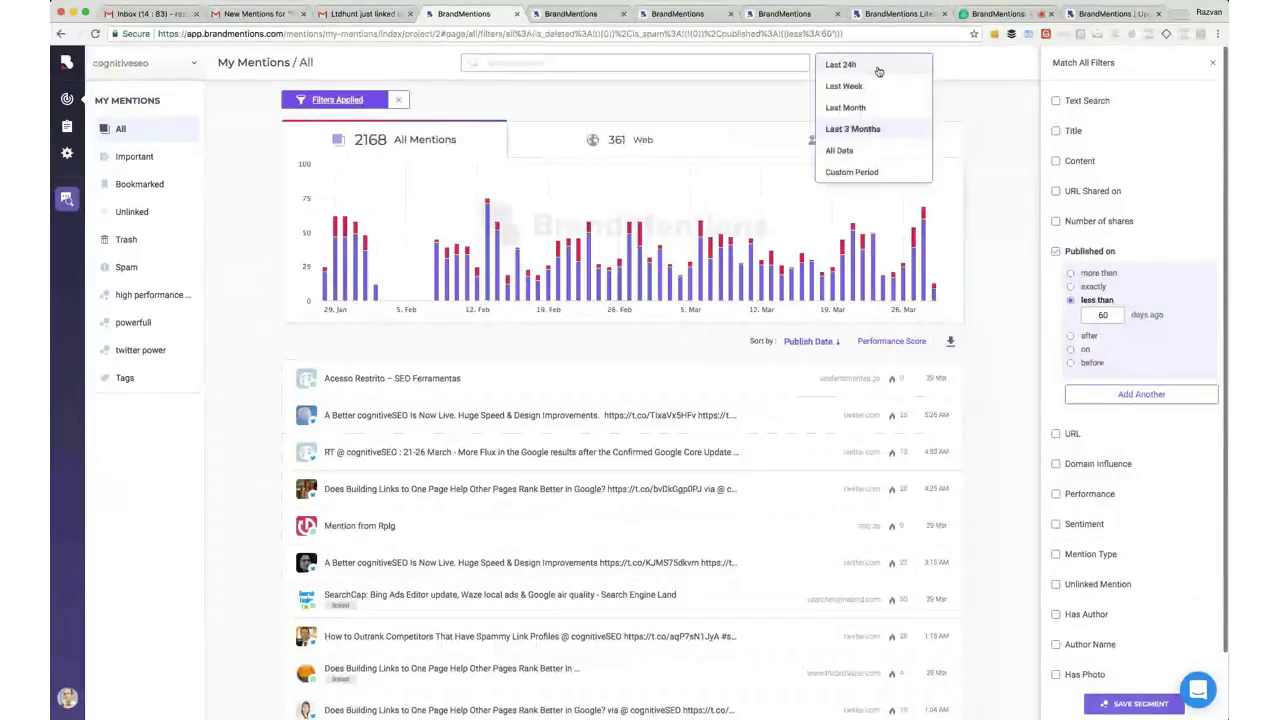
click(846, 107)
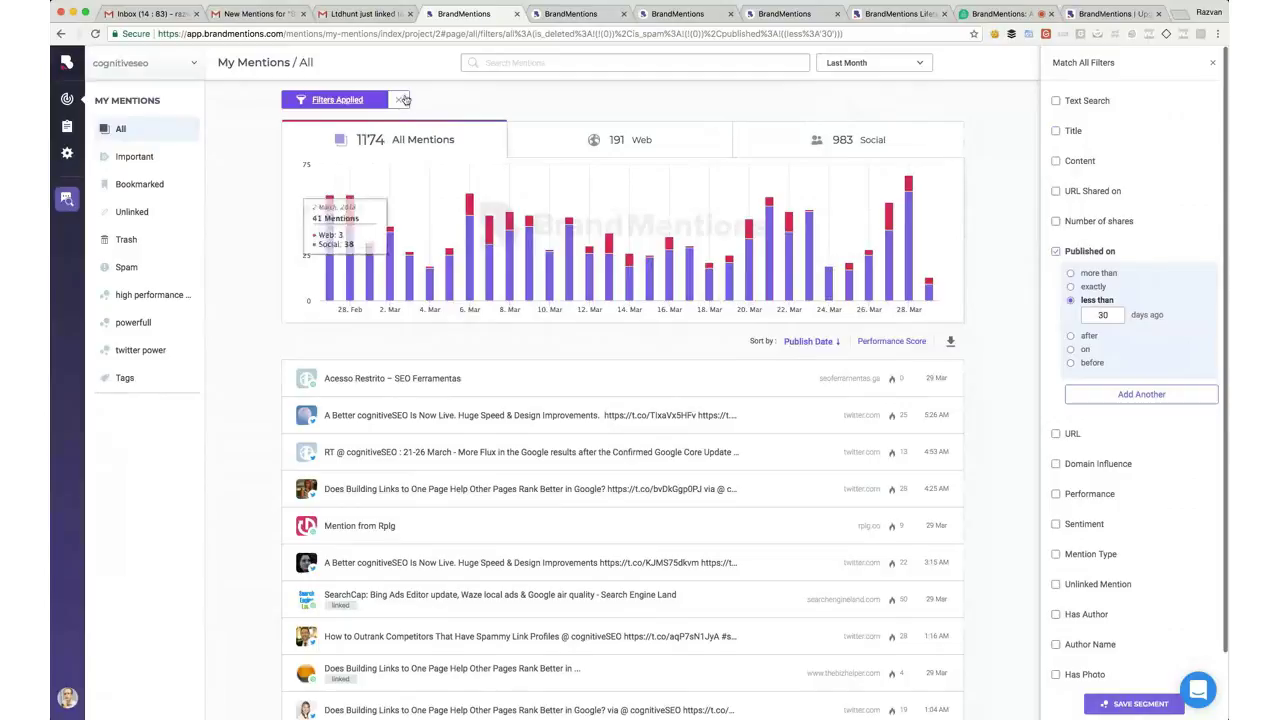
click(403, 102)
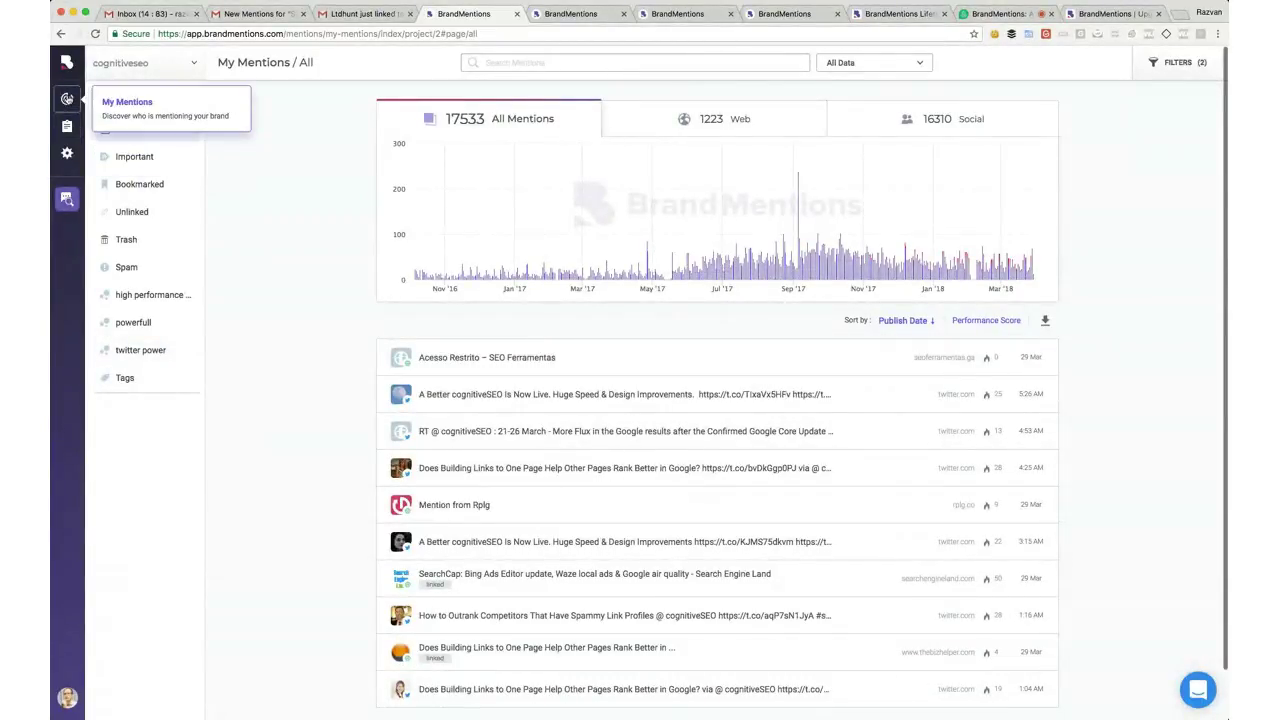
Create a new report named "LTD Example" in My Reports
click(67, 126)
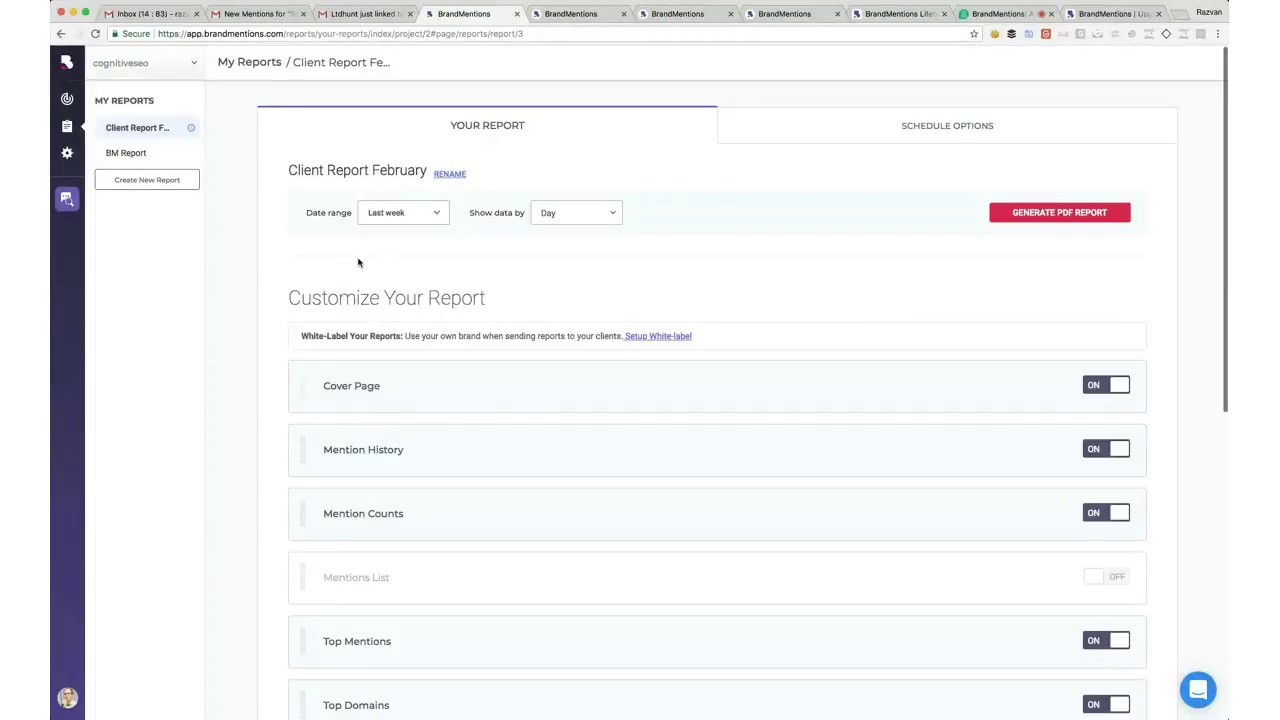
click(154, 179)
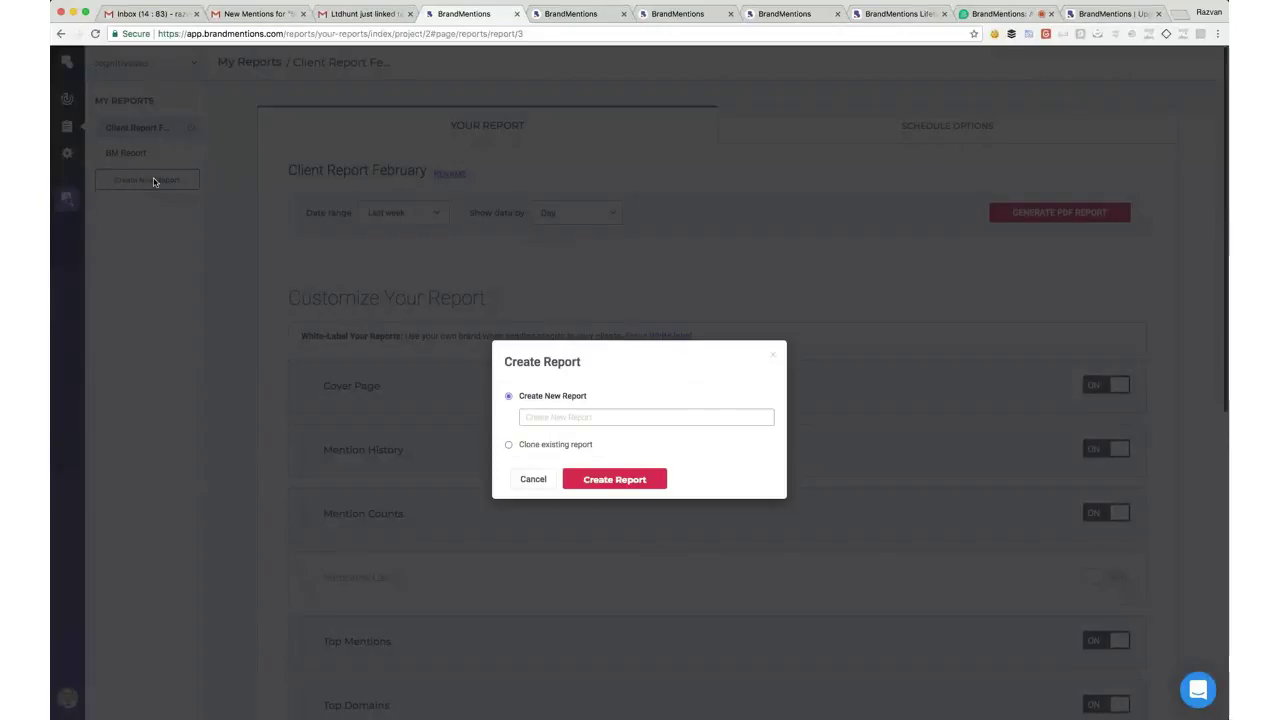
click(606, 422)
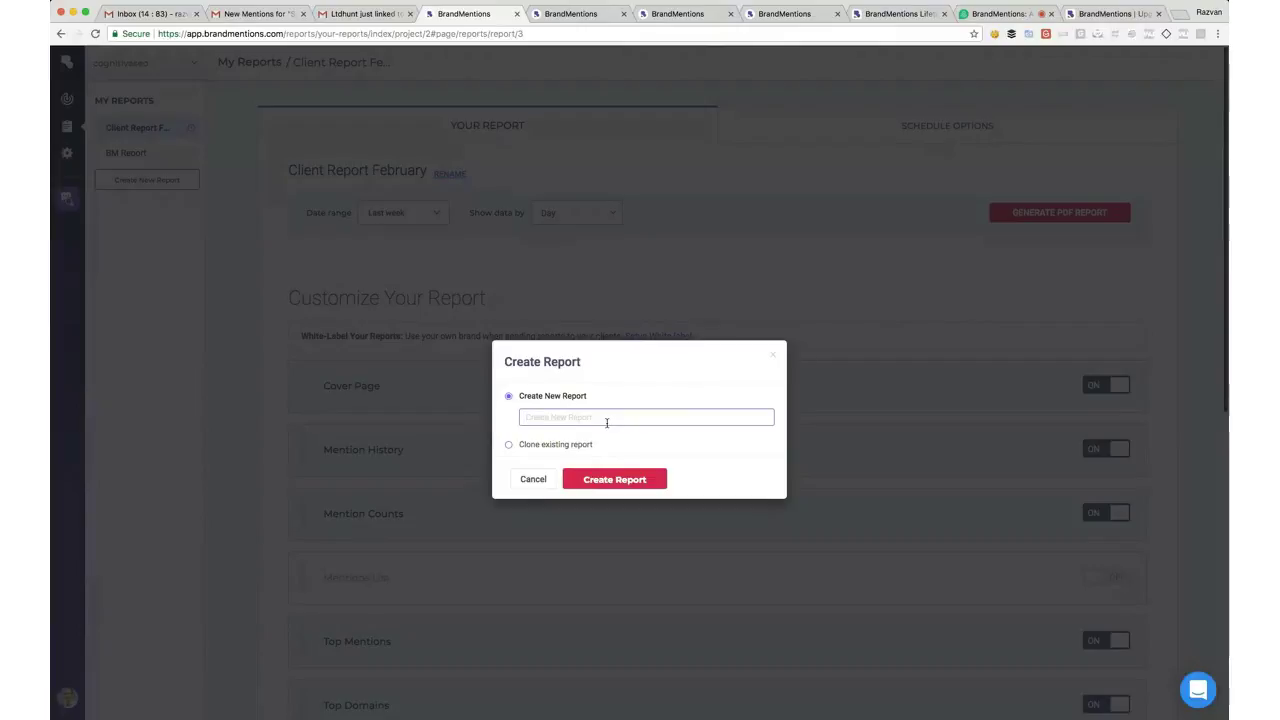
text(LTD Example)
click(620, 480)
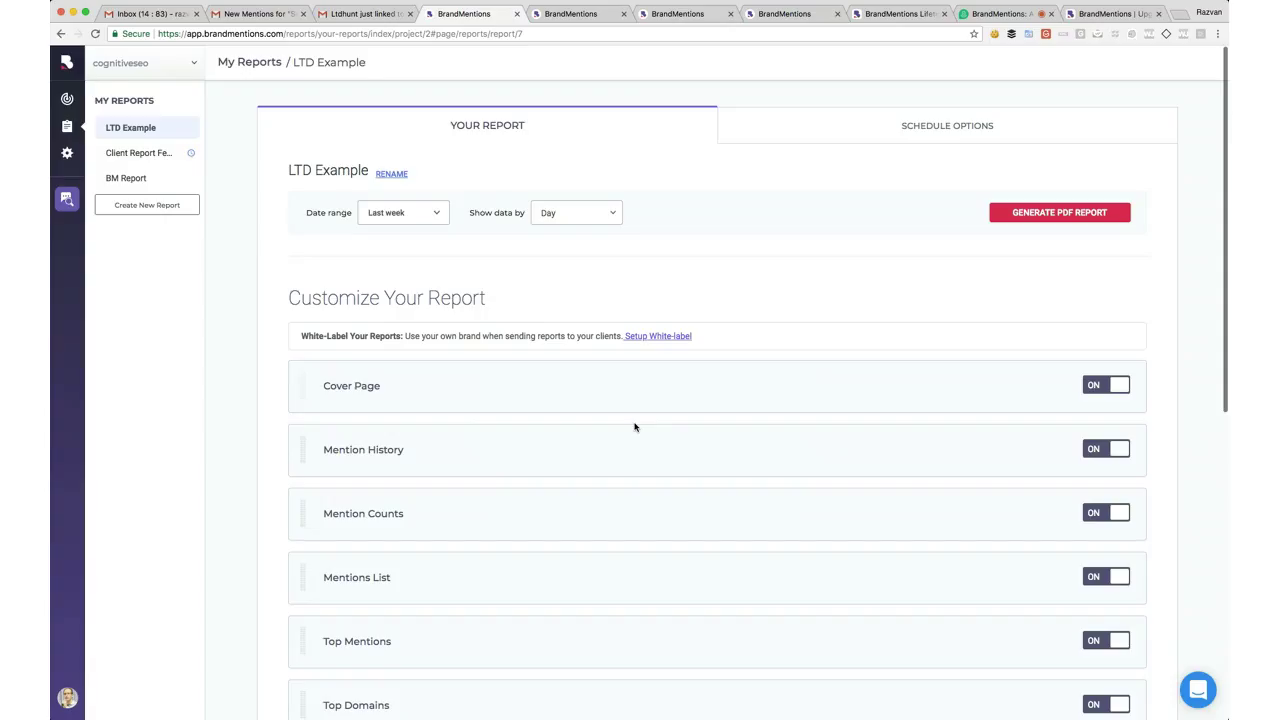
Set the report's date range to Last 3 months and keep the data shown by Day
click(418, 213)
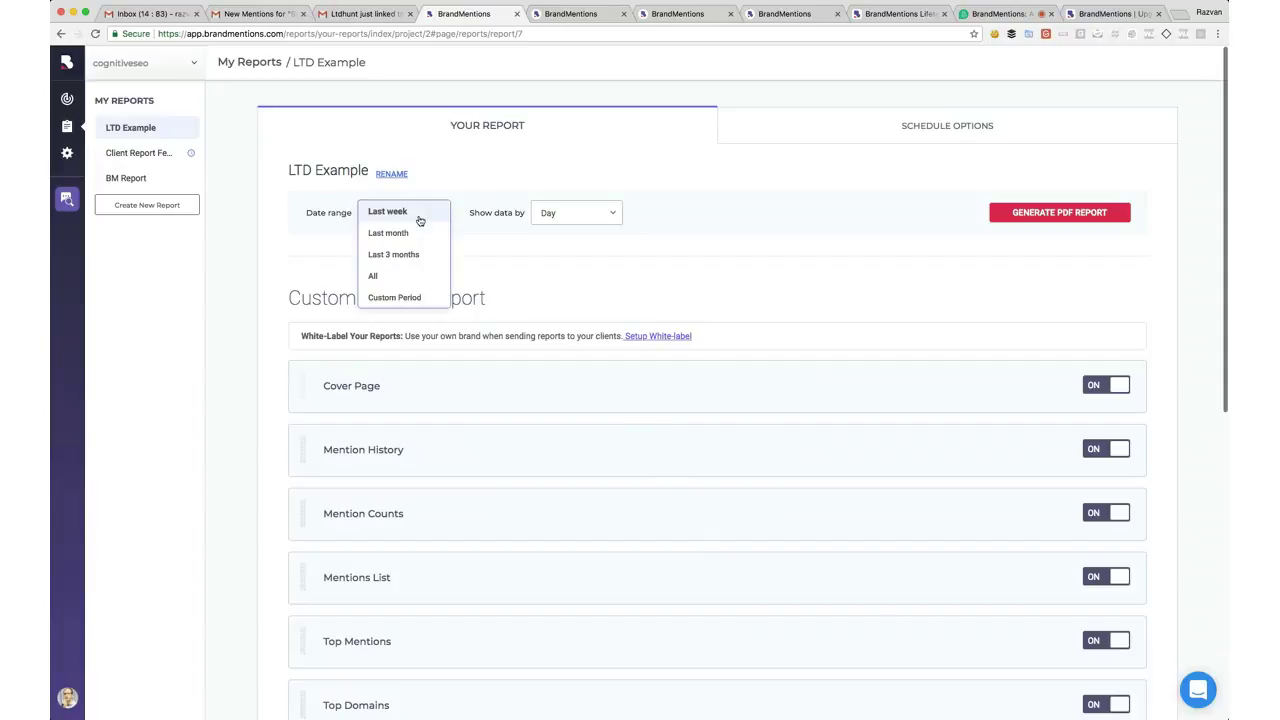
click(410, 255)
click(580, 212)
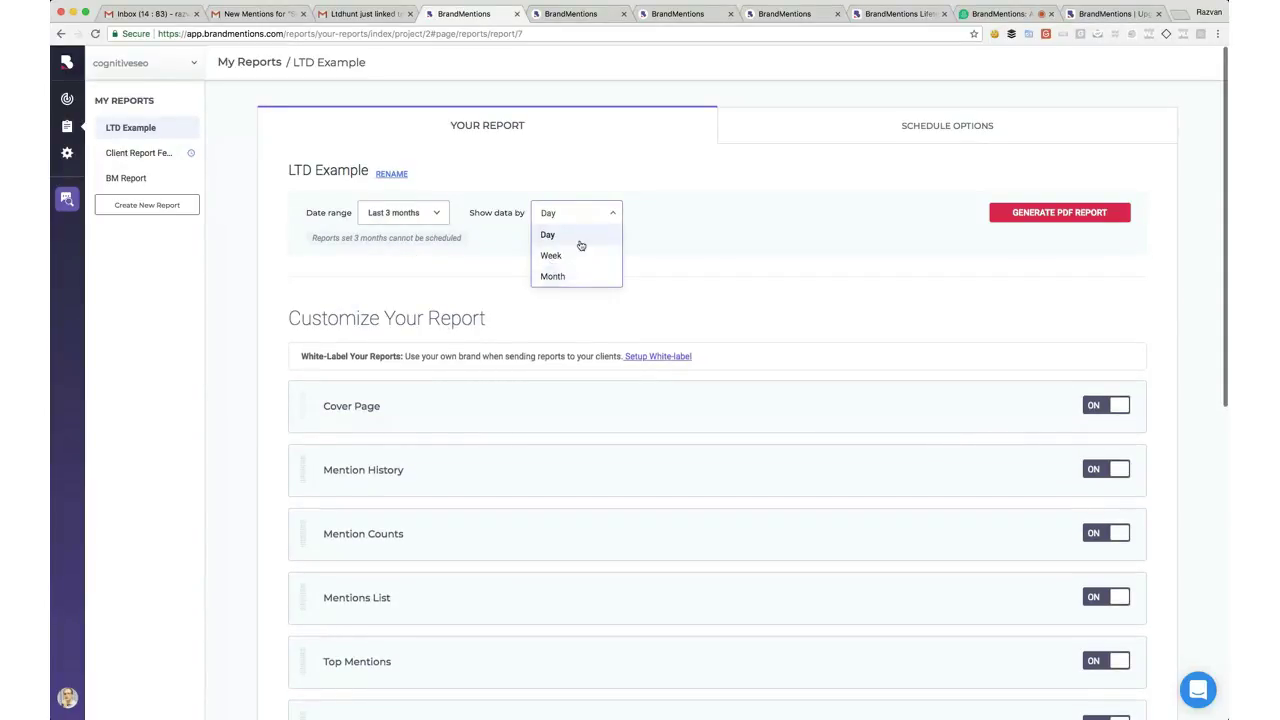
click(701, 271)
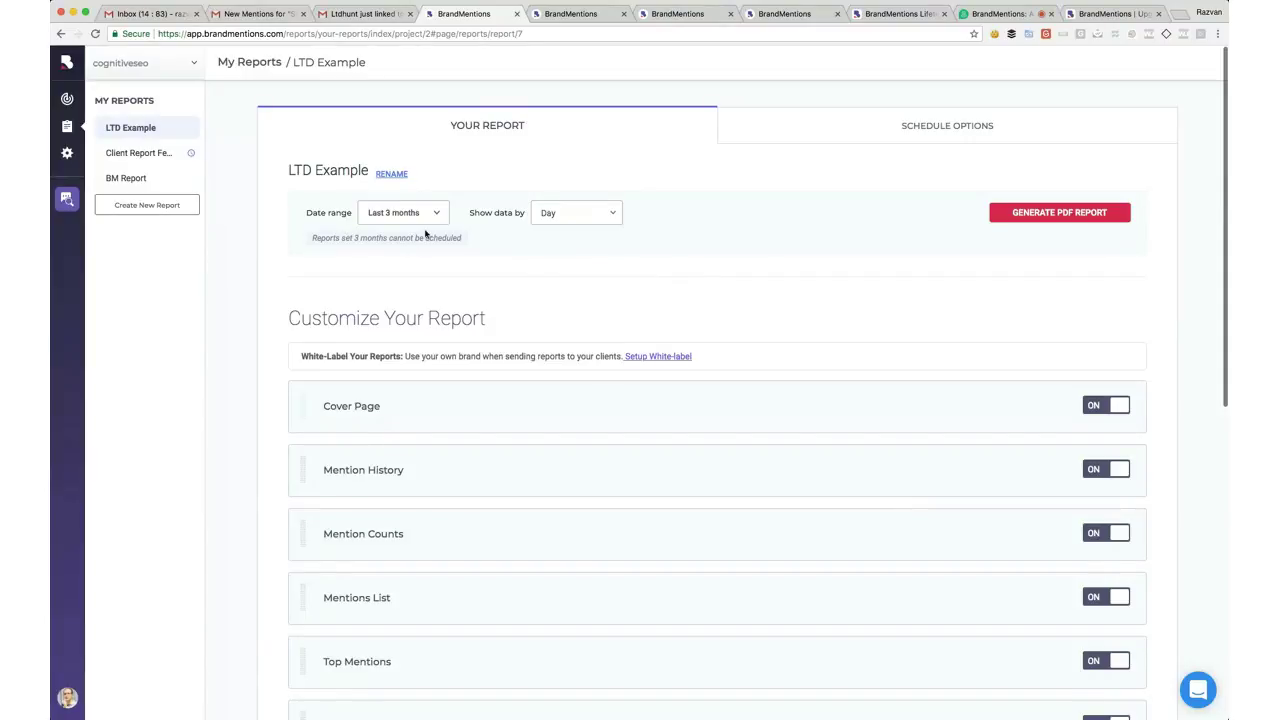
Check the white-label setup with its company name, website and logo, and return to the LTD Example report
scroll(531, 230, down, 1)
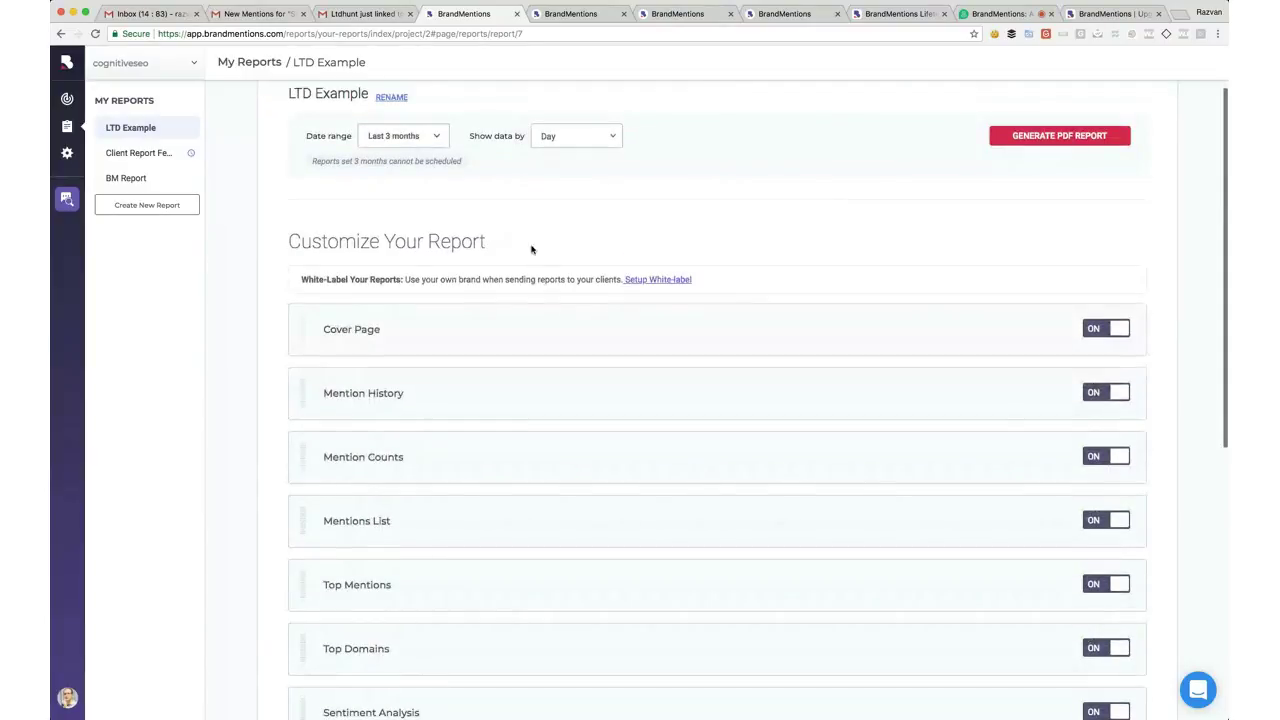
scroll(402, 275, up, 1)
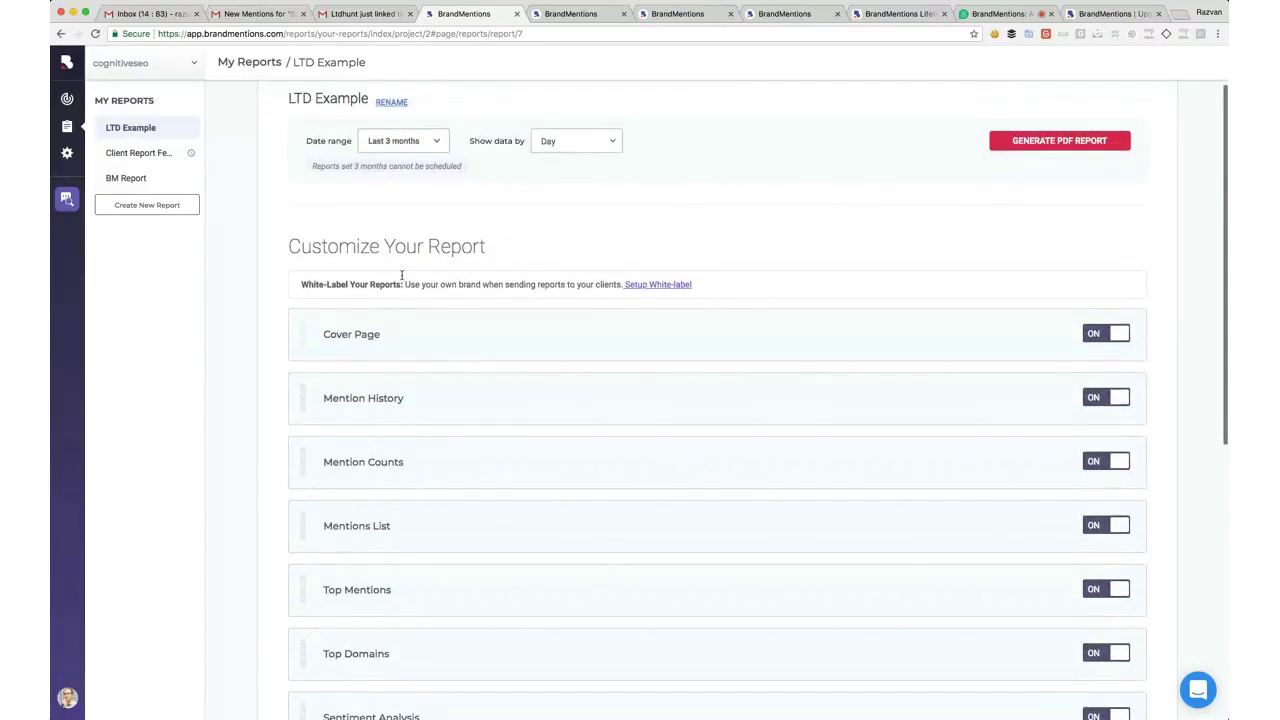
drag(346, 309, 437, 307)
click(437, 307)
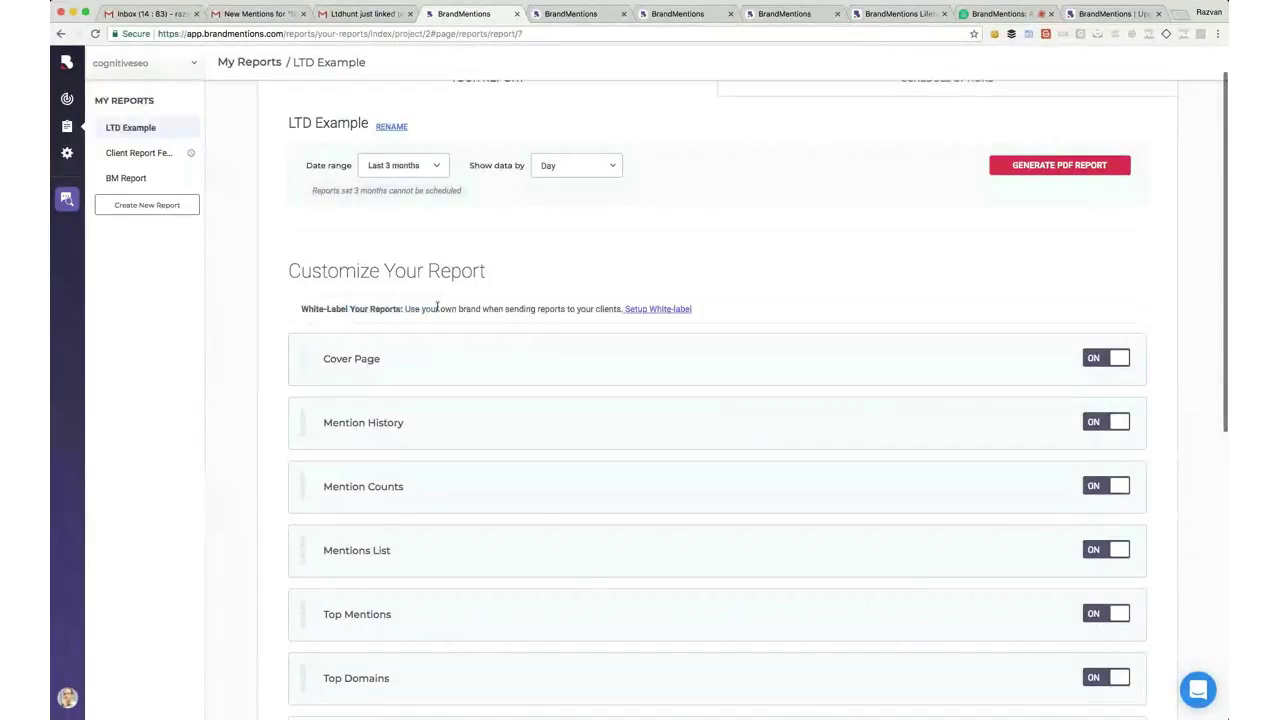
click(648, 311)
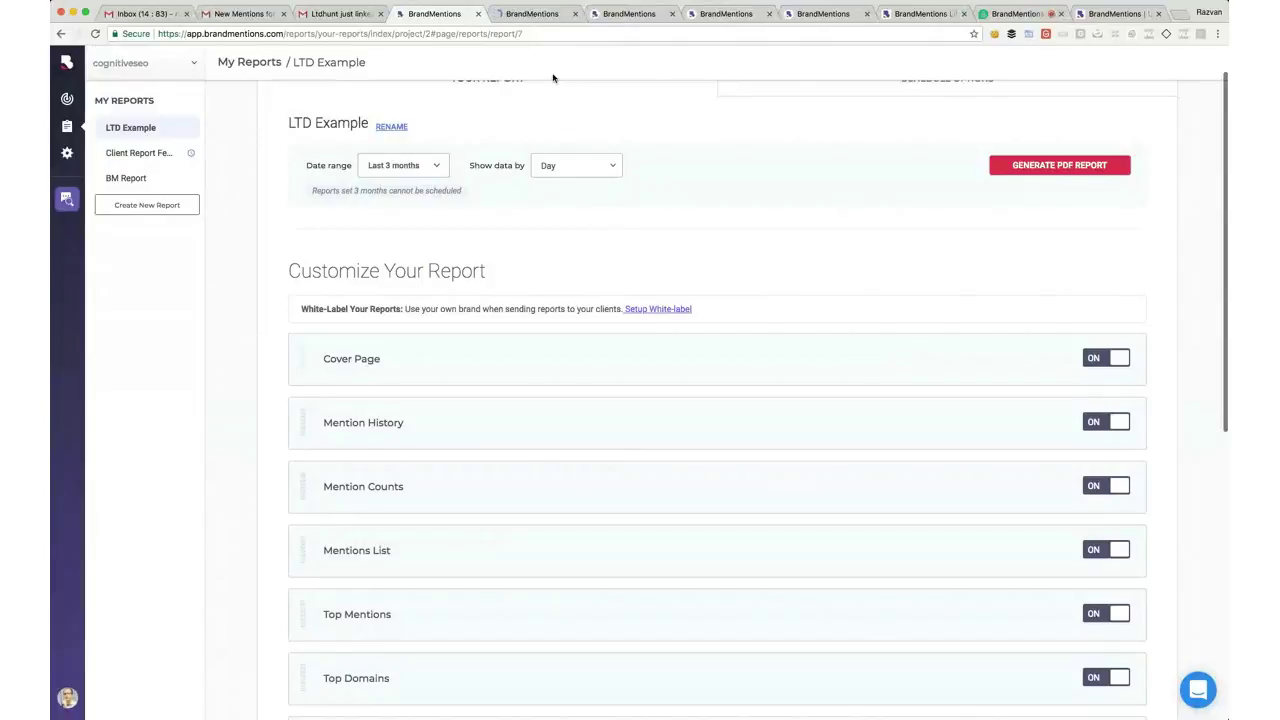
click(520, 15)
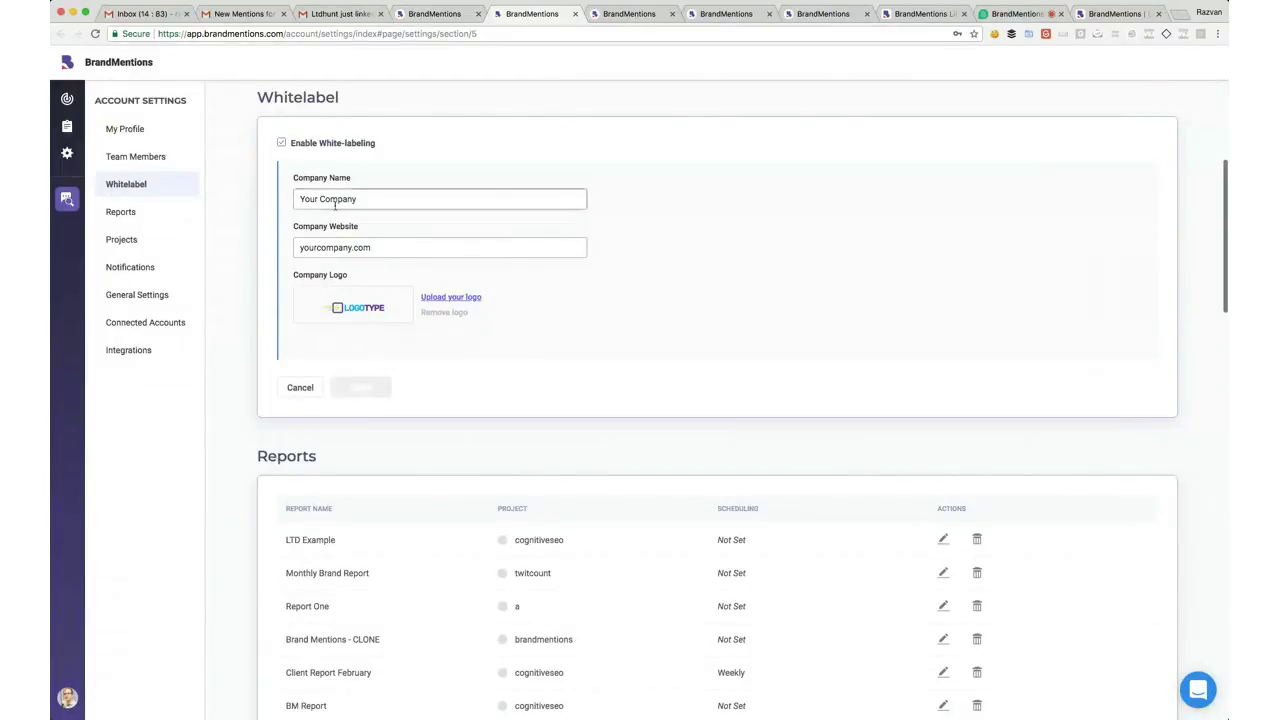
click(456, 14)
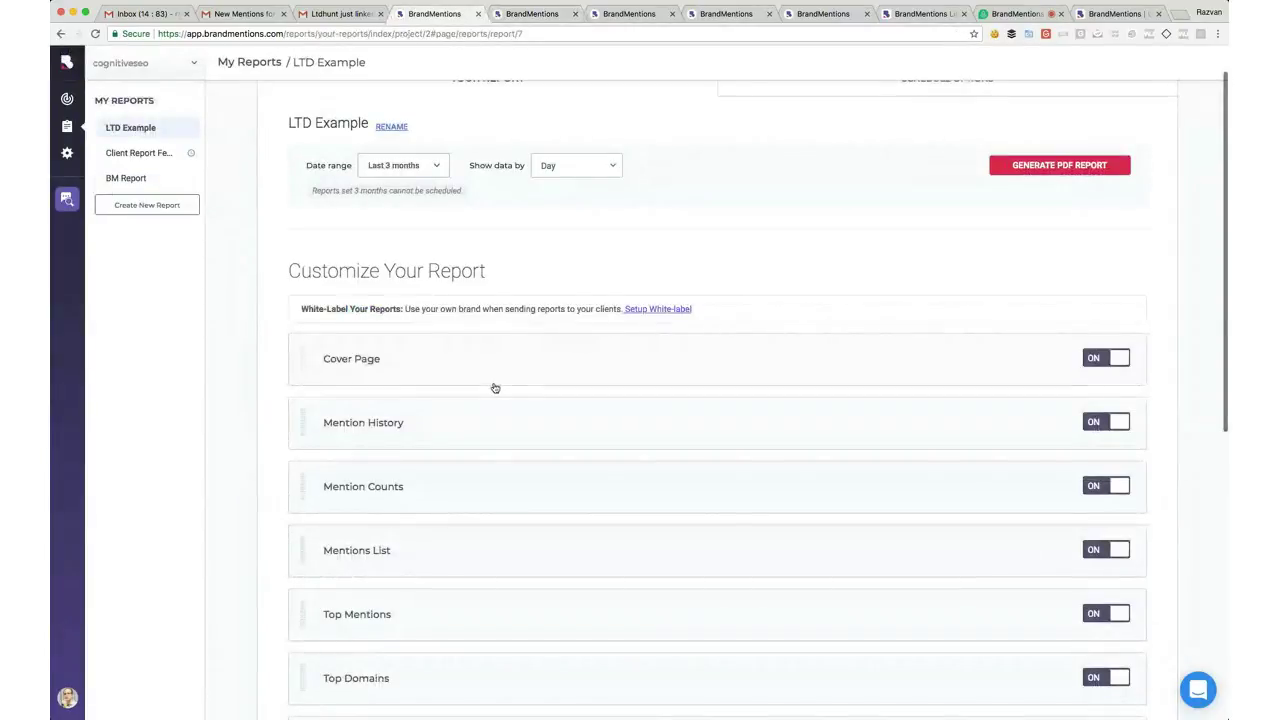
Examine the sections available for customizing the report, from Cover Page to Additional Comments Page
scroll(537, 369, down, 5)
scroll(537, 369, down, 3)
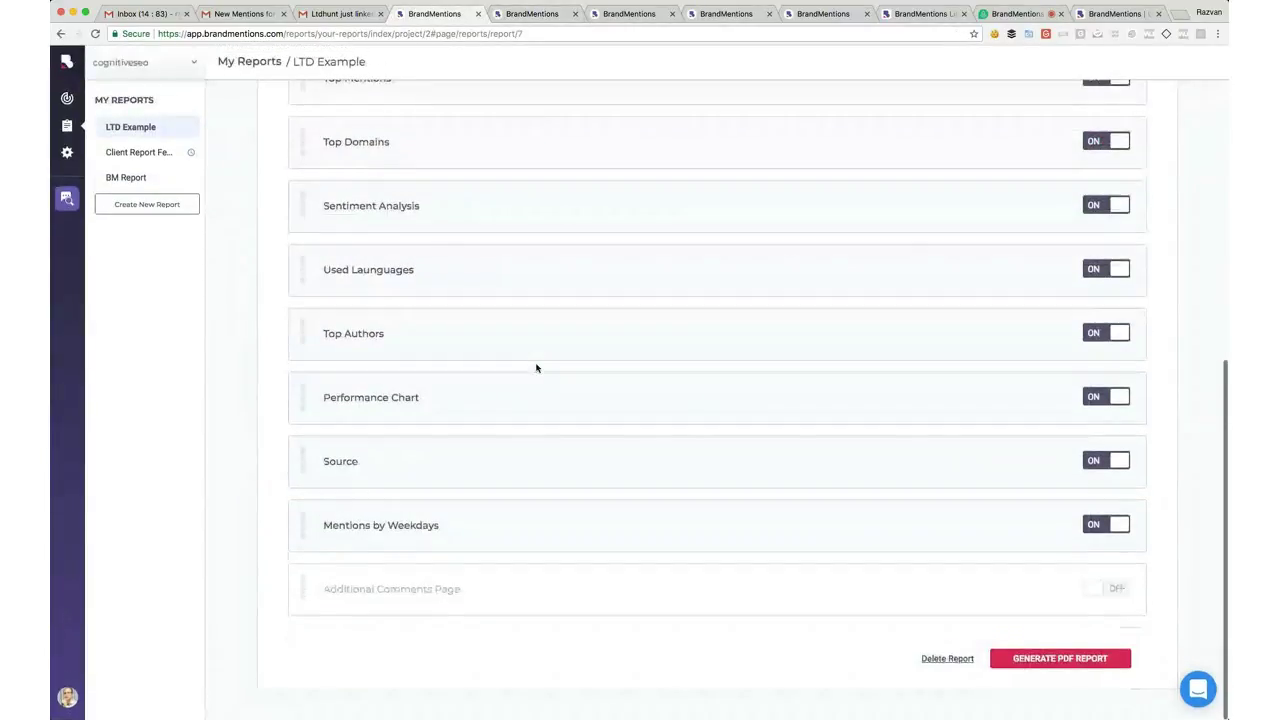
scroll(537, 369, up, 6)
scroll(537, 368, down, 1)
scroll(537, 369, up, 4)
scroll(537, 369, down, 5)
scroll(537, 369, up, 2)
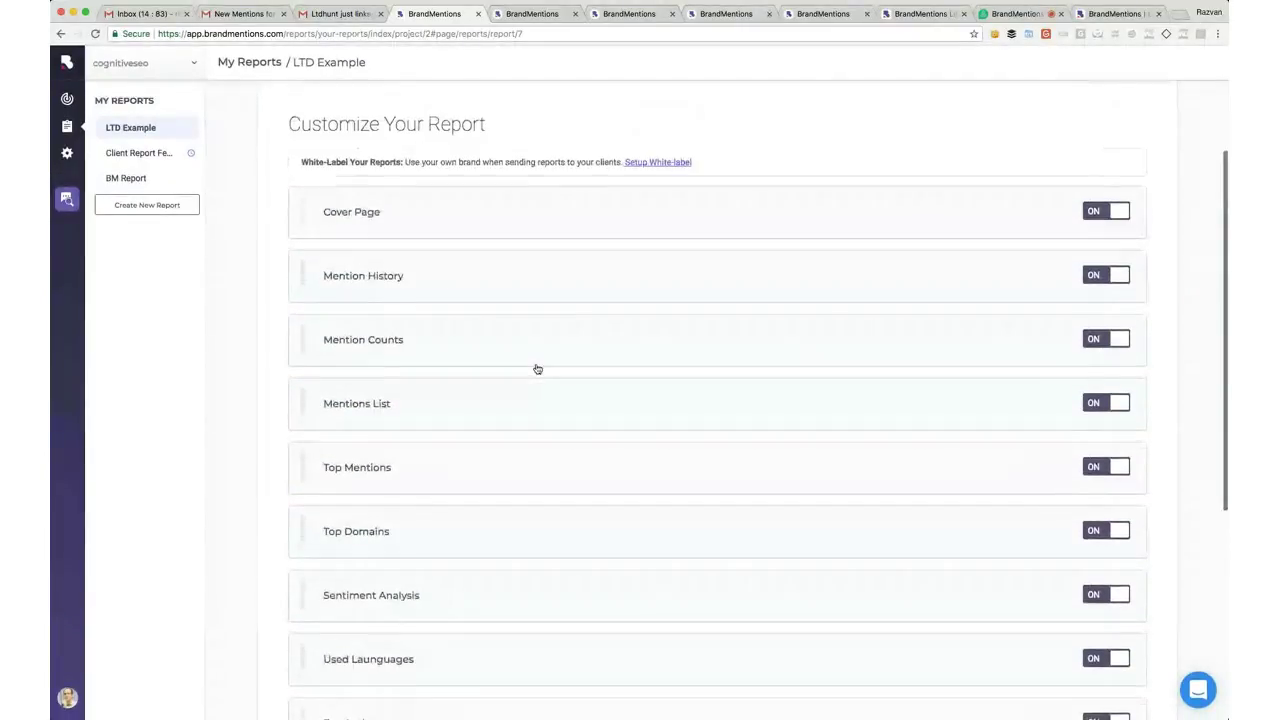
scroll(746, 223, up, 3)
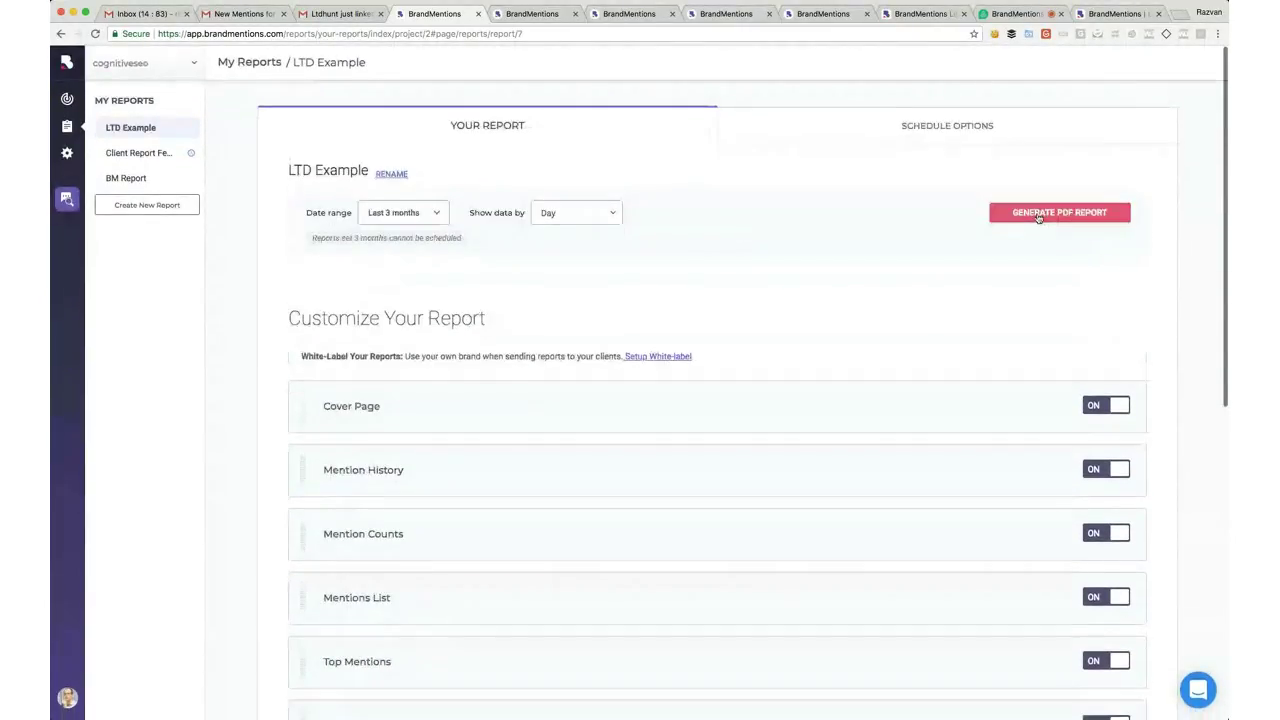
Generate the PDF of the LTD Example report and open it at a reduced zoom
click(1050, 215)
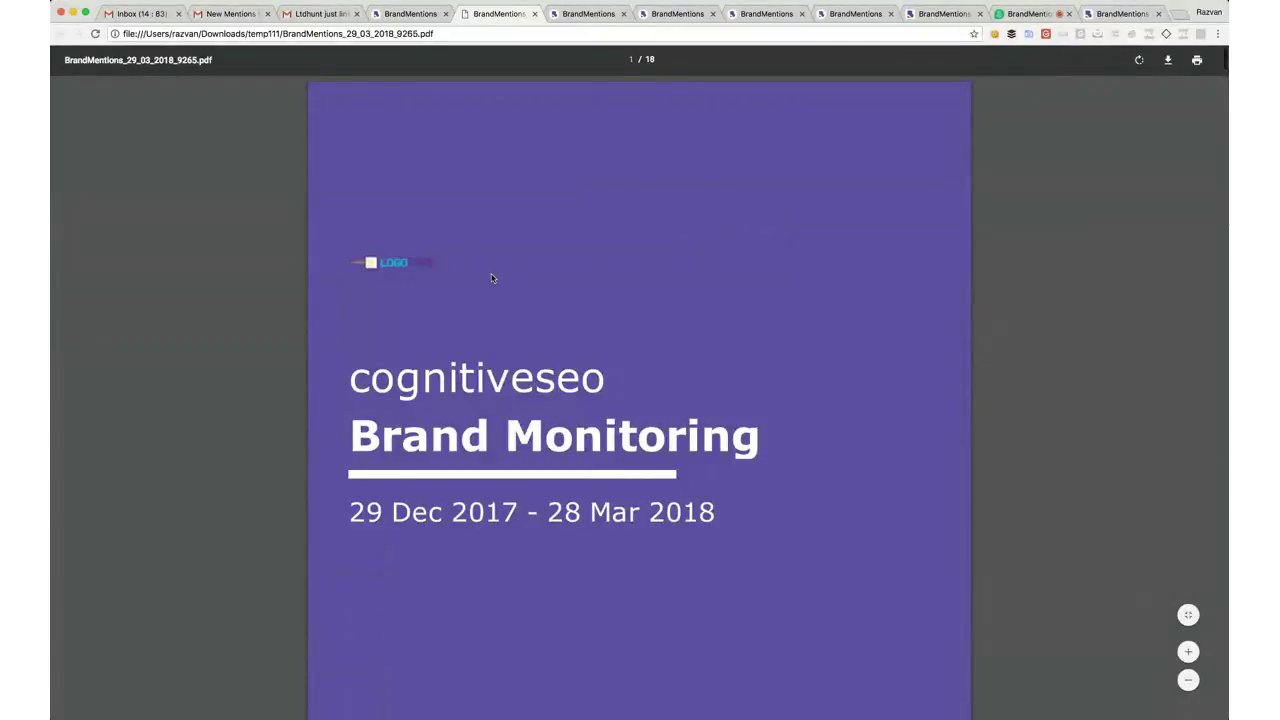
key(ctrl+minus)
key(ctrl+minus)
key(ctrl+minus)
key(ctrl+minus)
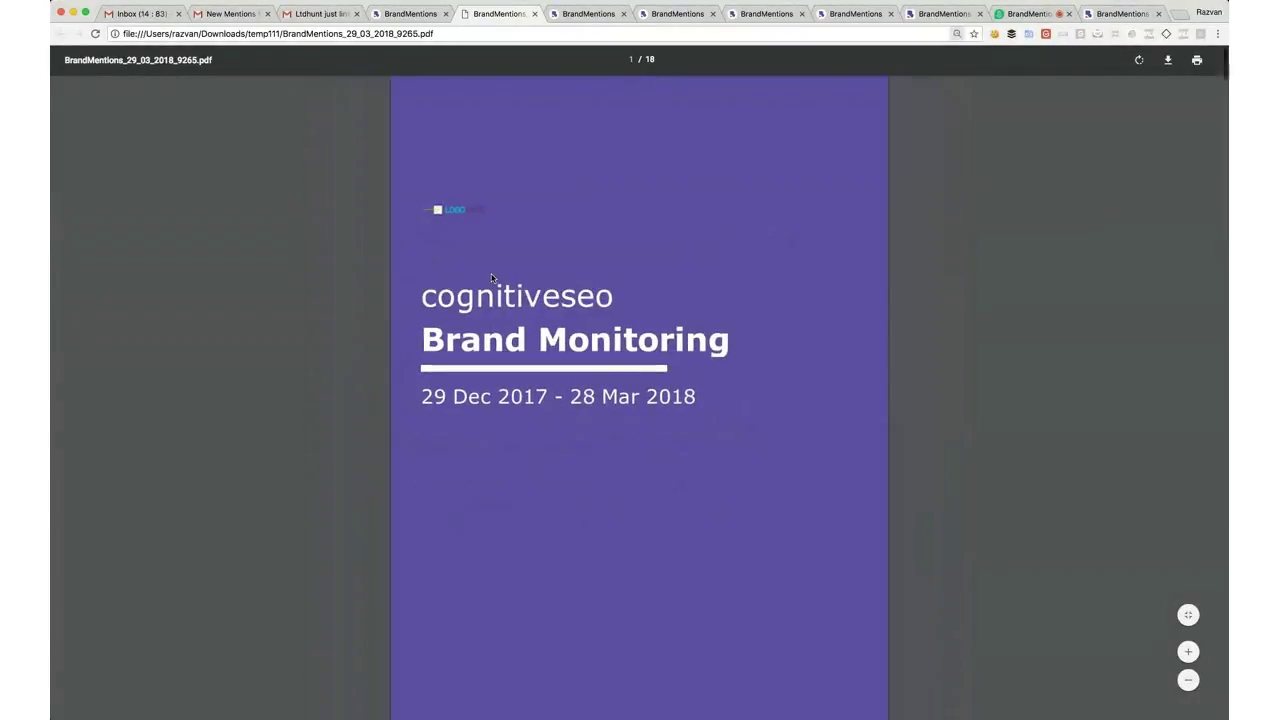
key(ctrl+plus)
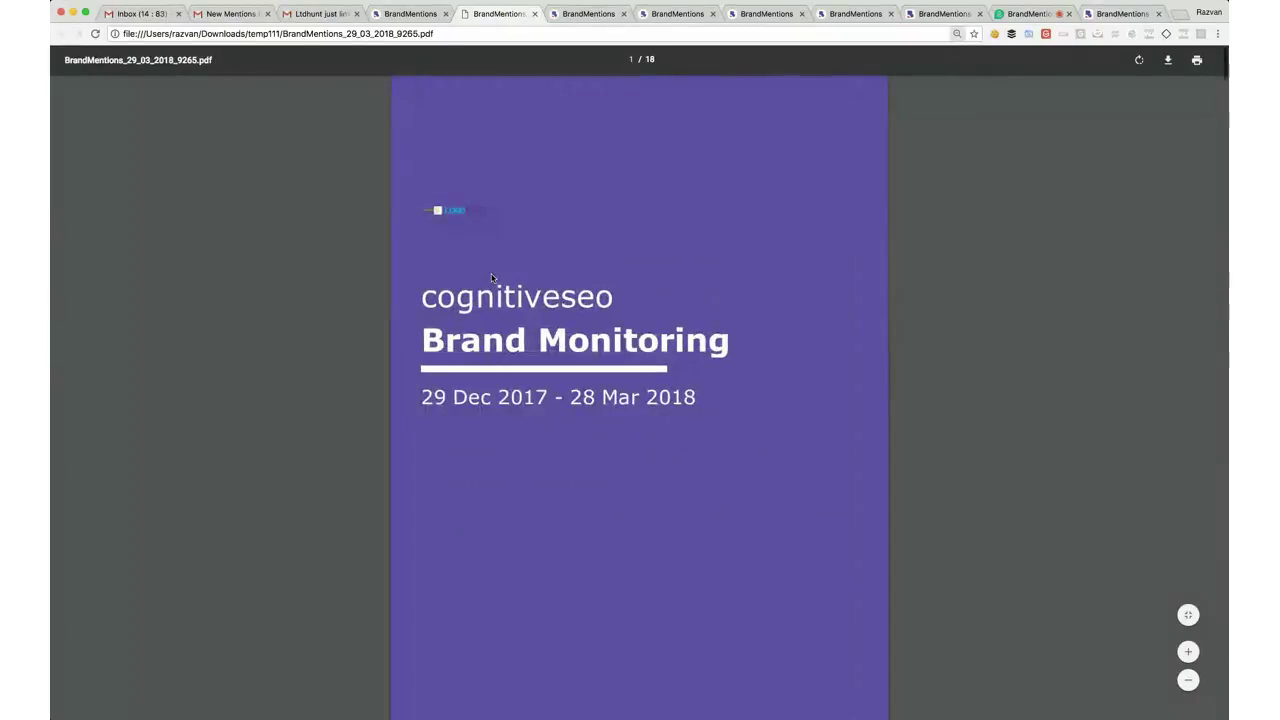
Review the PDF report's cover page, Mention History, Mention Counts and mentions list through to the Top Mentions page
scroll(667, 501, down, 2)
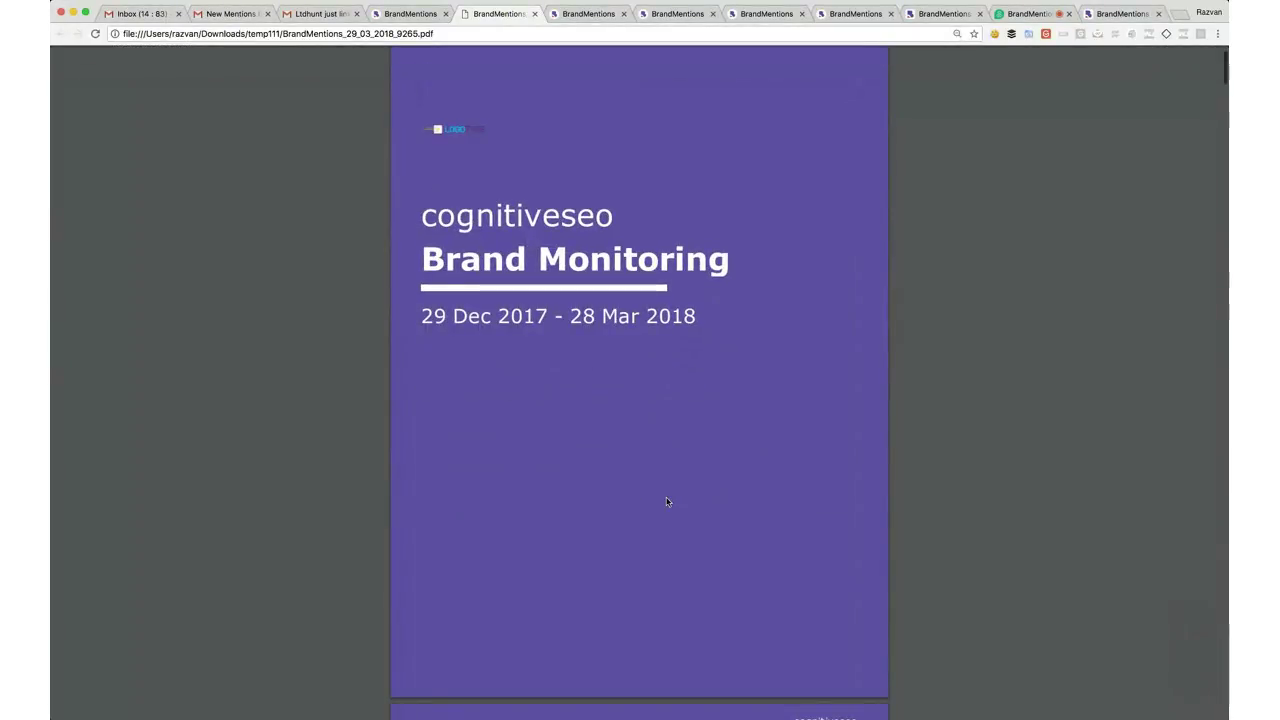
scroll(667, 501, up, 2)
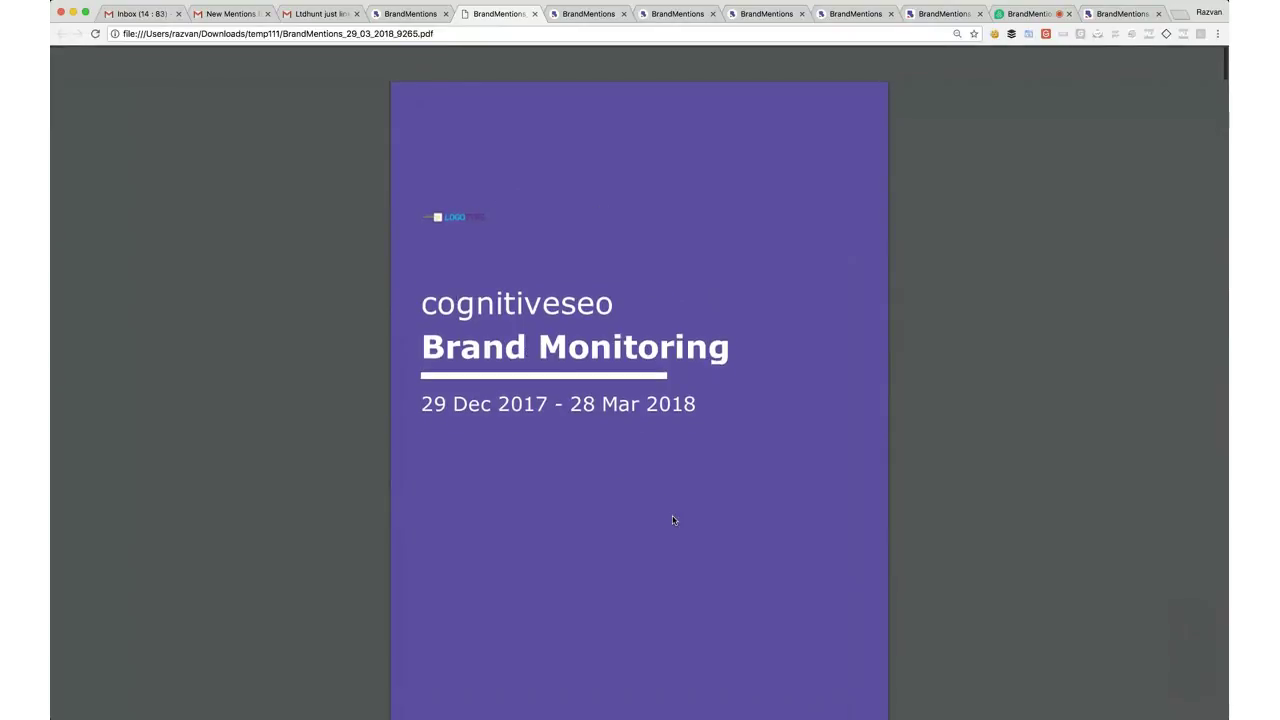
scroll(672, 516, down, 2)
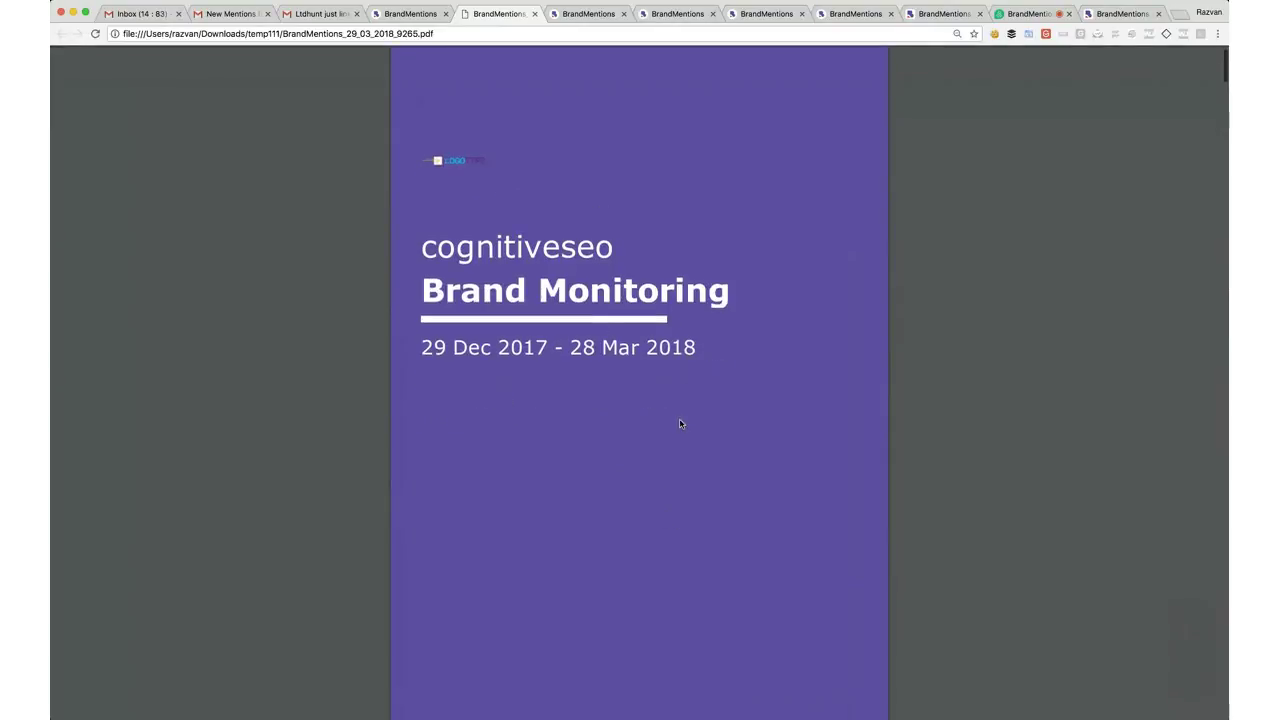
scroll(677, 437, down, 7)
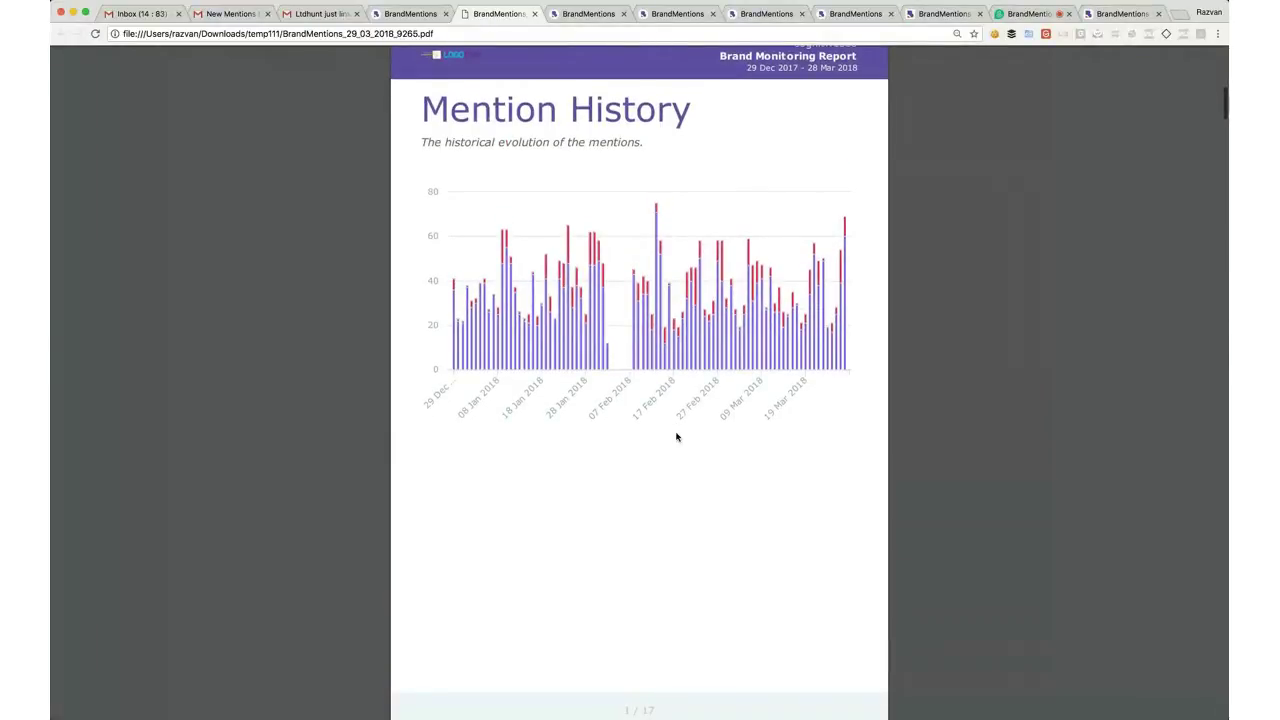
scroll(676, 437, down, 7)
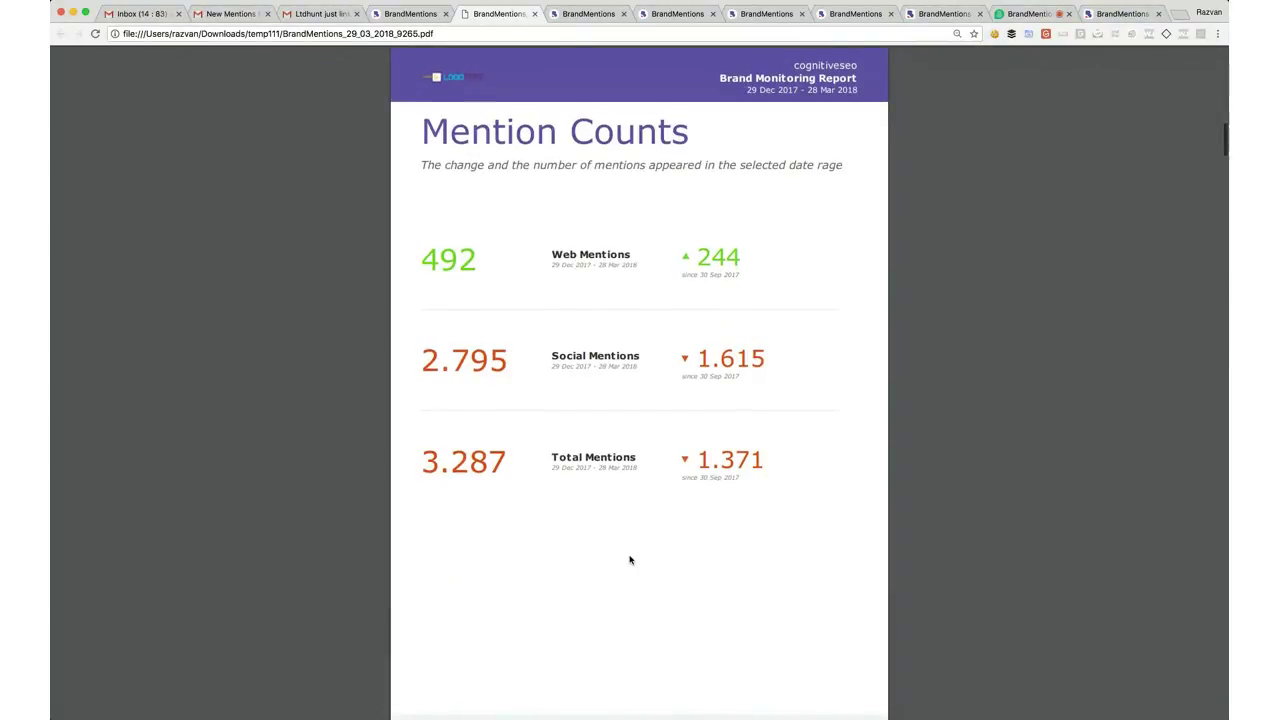
scroll(630, 560, down, 1)
scroll(630, 560, down, 2)
scroll(630, 560, down, 5)
scroll(630, 560, down, 1)
scroll(630, 560, down, 20)
scroll(630, 560, down, 20)
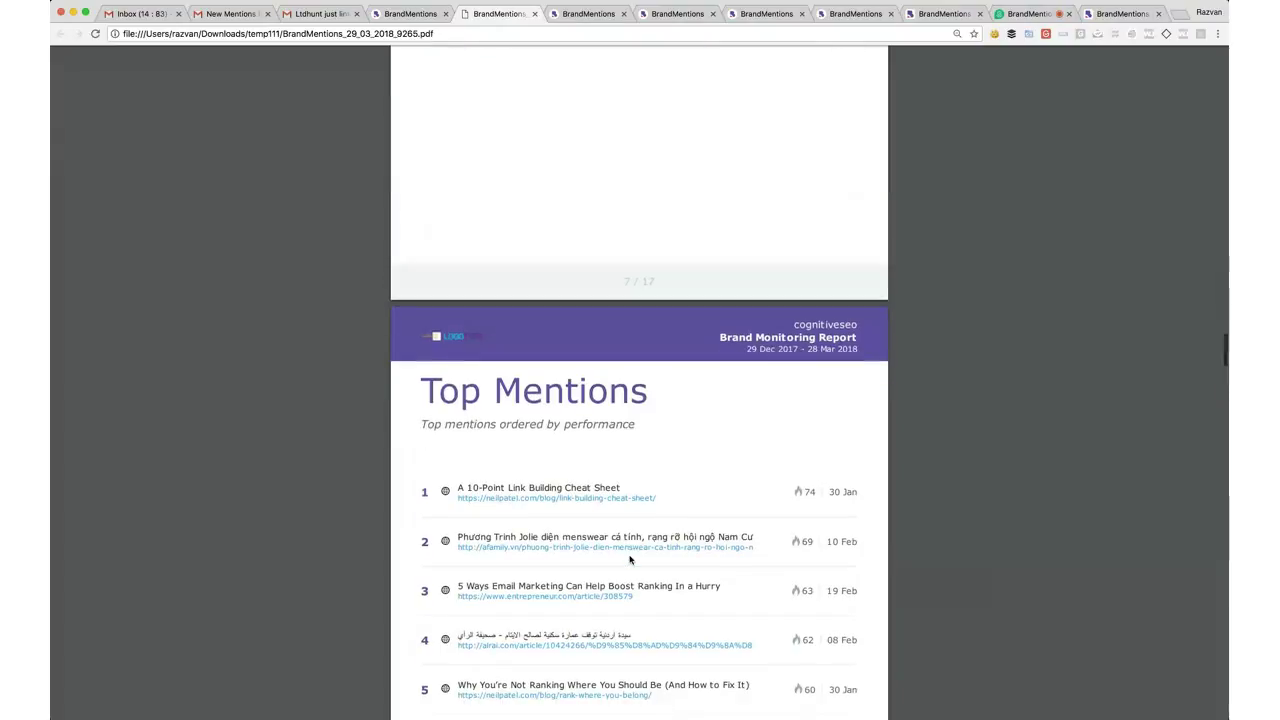
scroll(630, 560, down, 4)
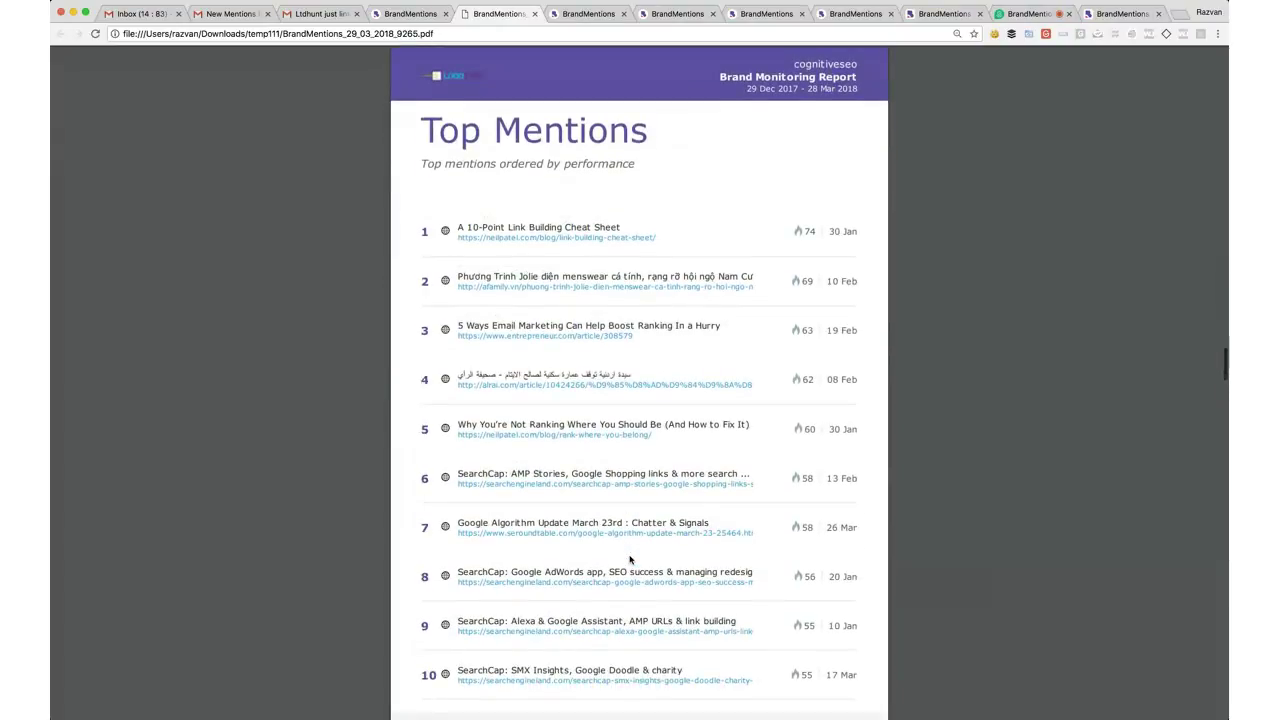
Review the Top Domains, Sentiment and Languages pages of the PDF report
scroll(630, 560, down, 12)
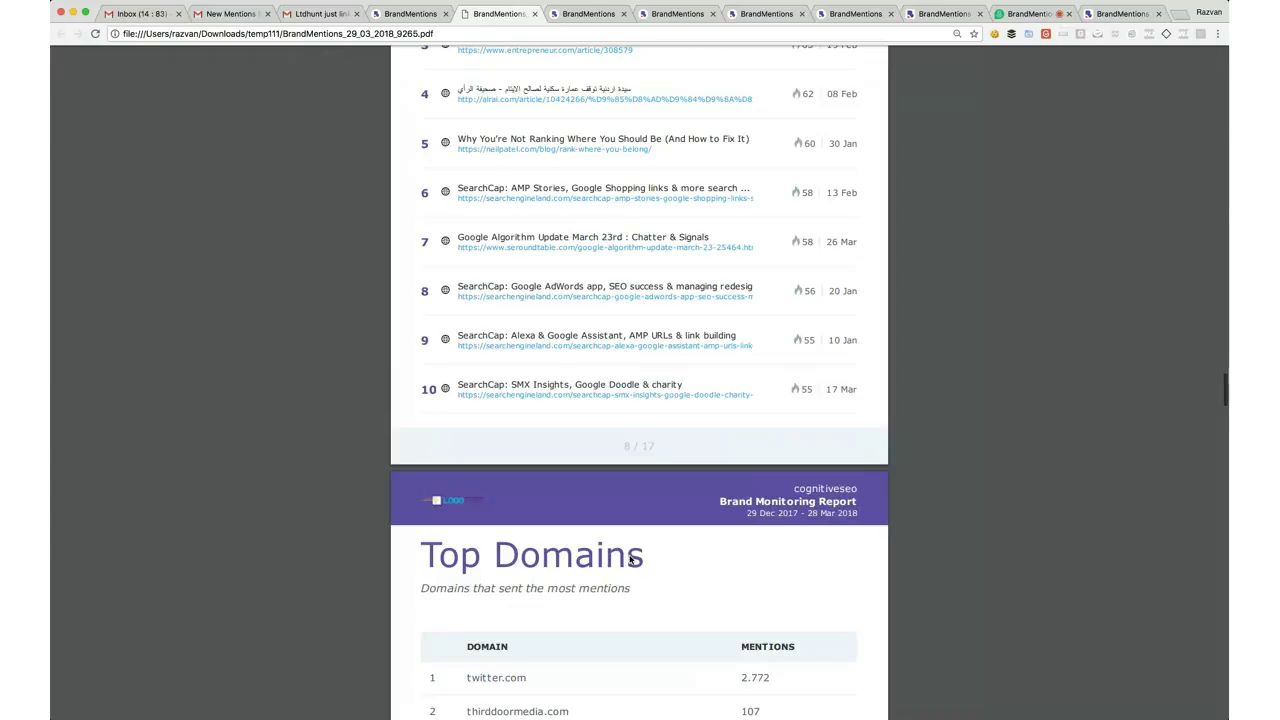
scroll(630, 560, up, 2)
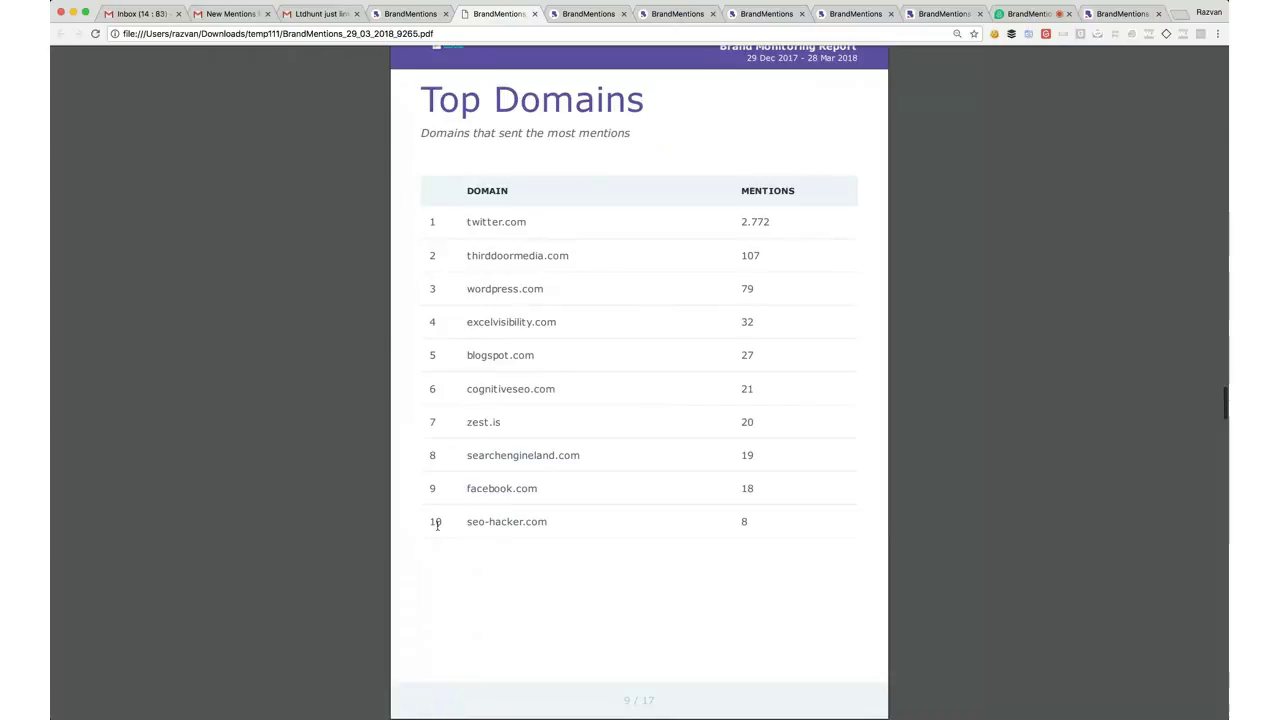
scroll(437, 525, down, 3)
scroll(437, 525, down, 10)
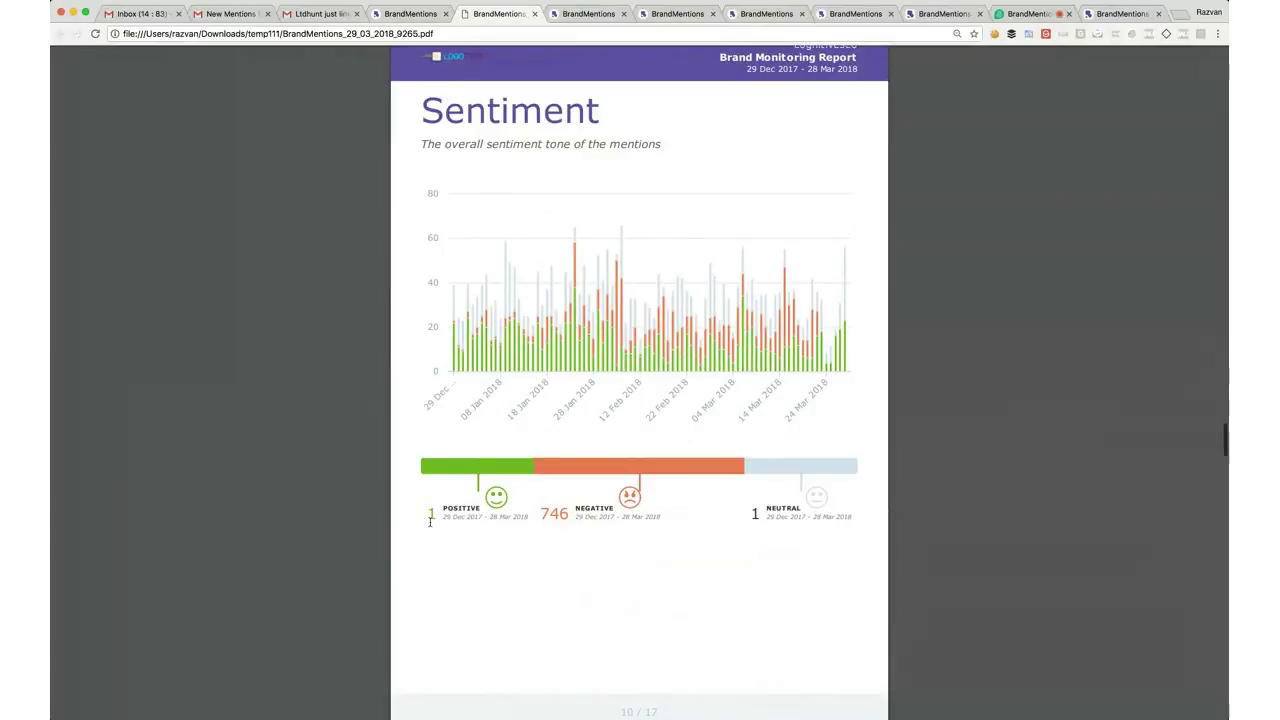
scroll(501, 607, down, 1)
scroll(501, 607, down, 10)
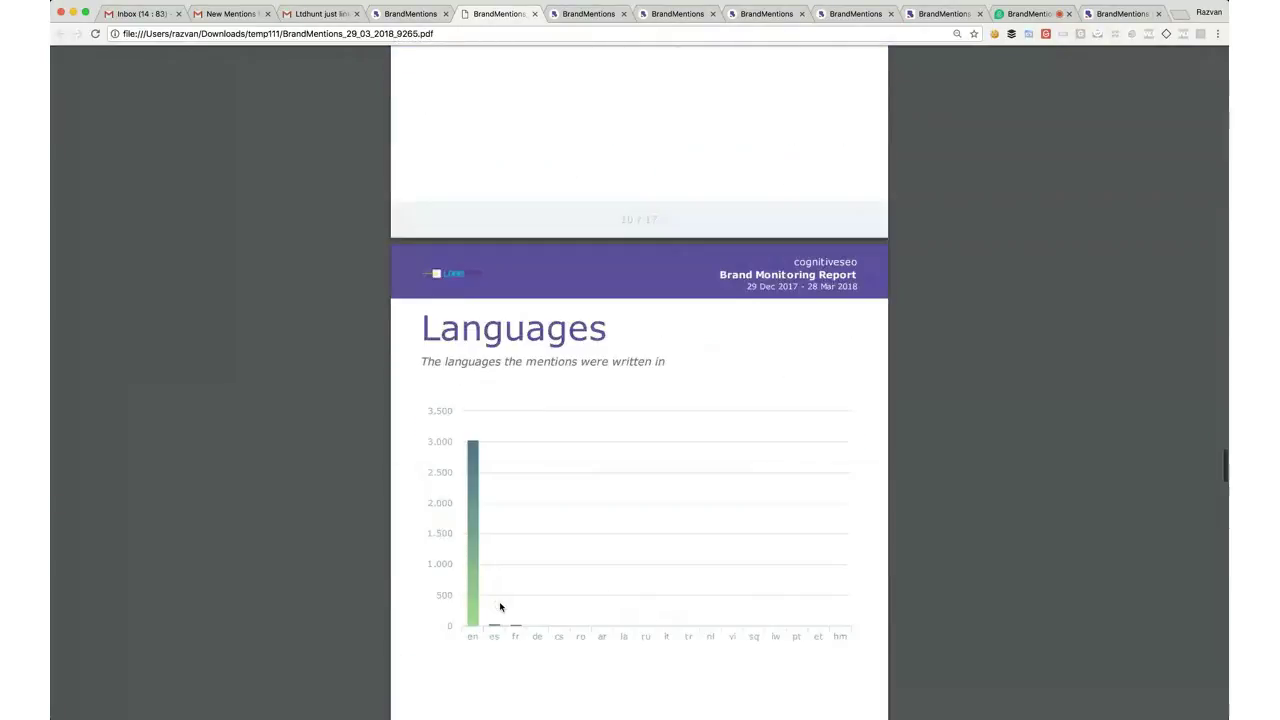
scroll(501, 607, down, 2)
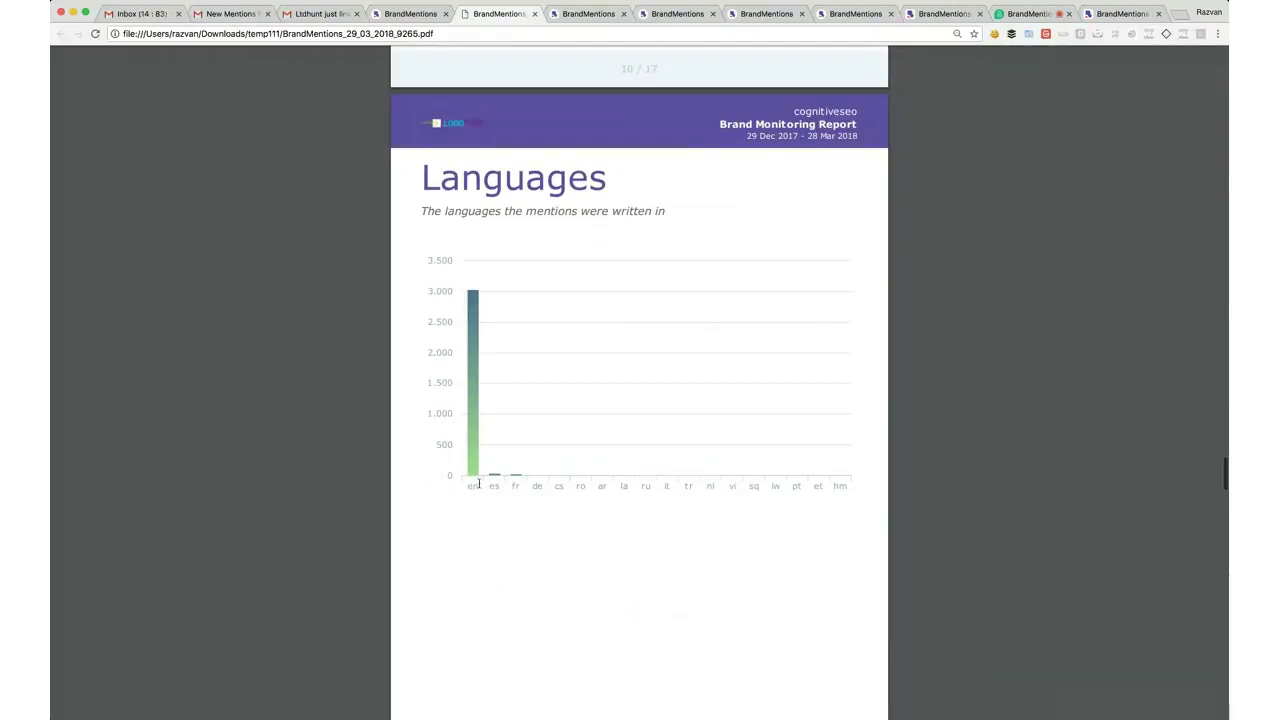
Read through the Top Authors table in the PDF report, including its continuation on the following pages
scroll(503, 557, down, 2)
scroll(503, 557, down, 15)
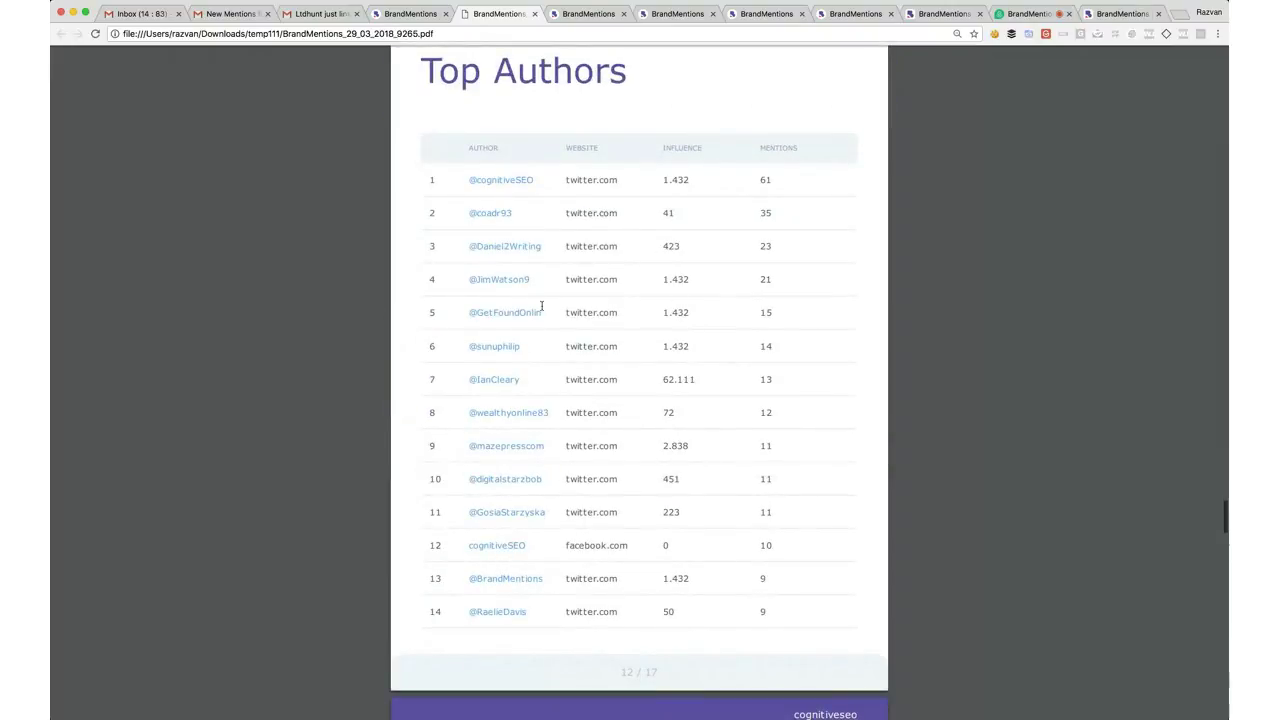
scroll(582, 429, down, 1)
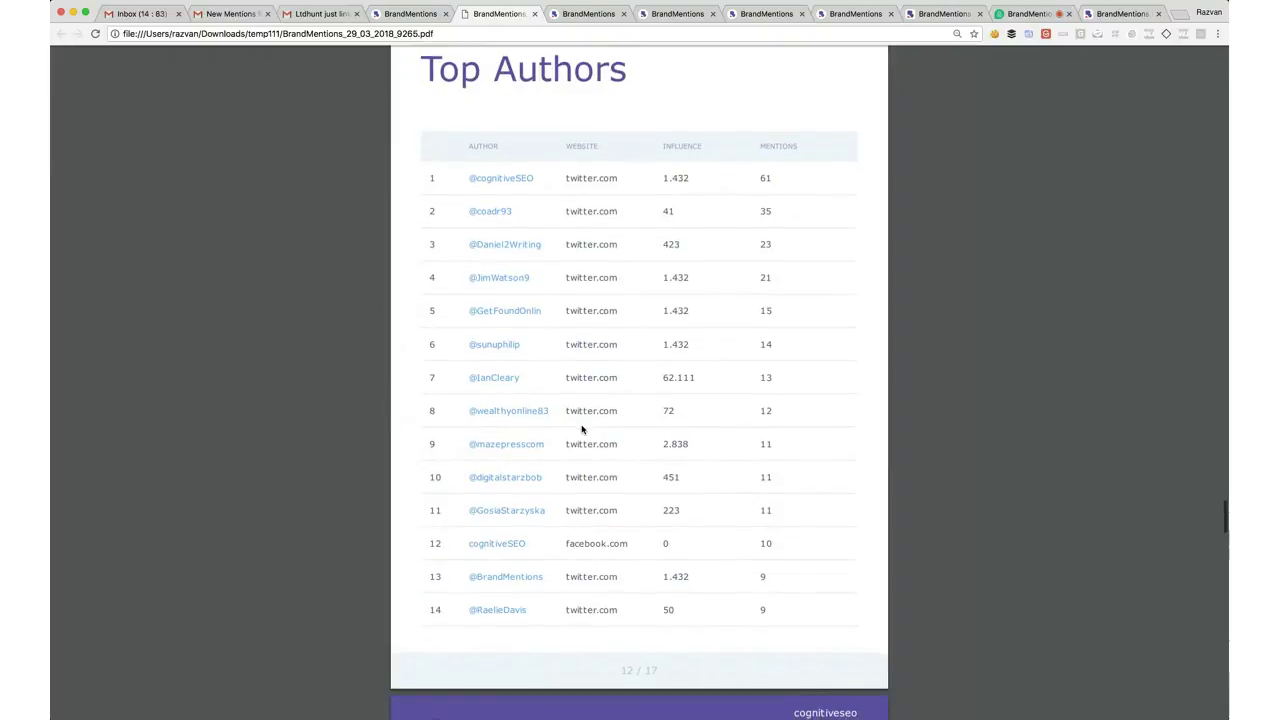
scroll(582, 429, down, 1)
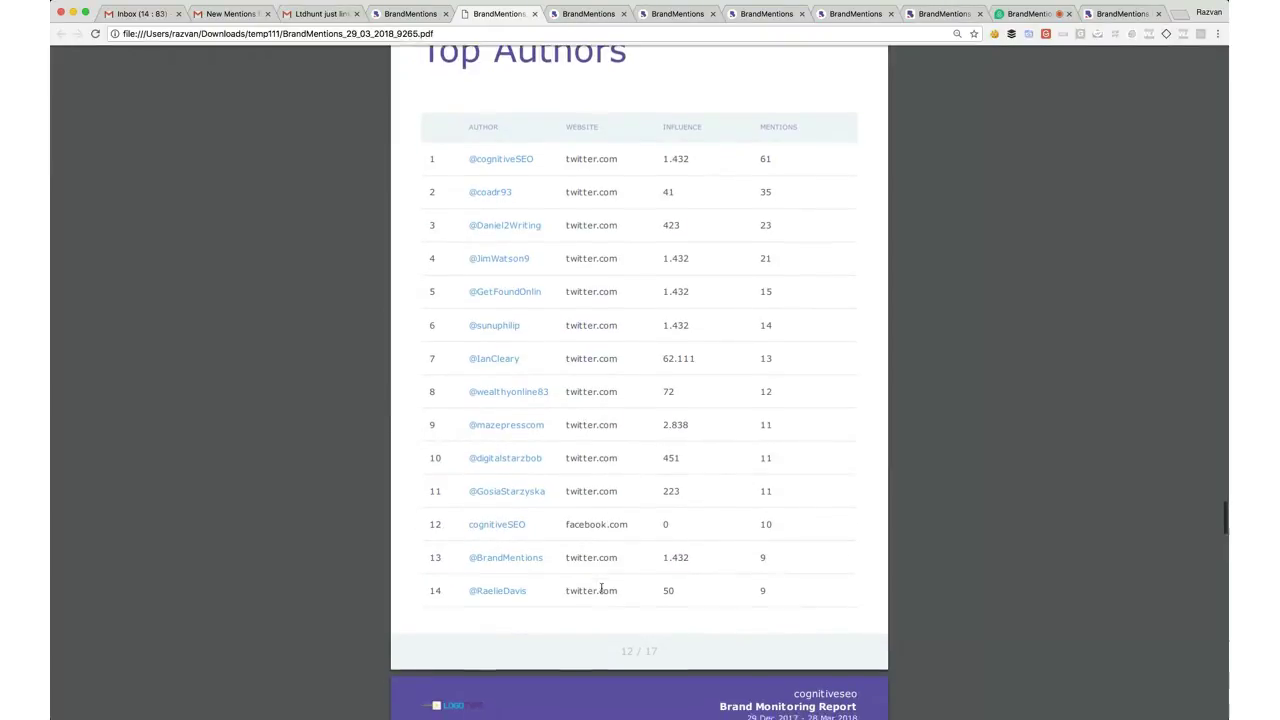
scroll(601, 589, down, 2)
scroll(601, 589, down, 15)
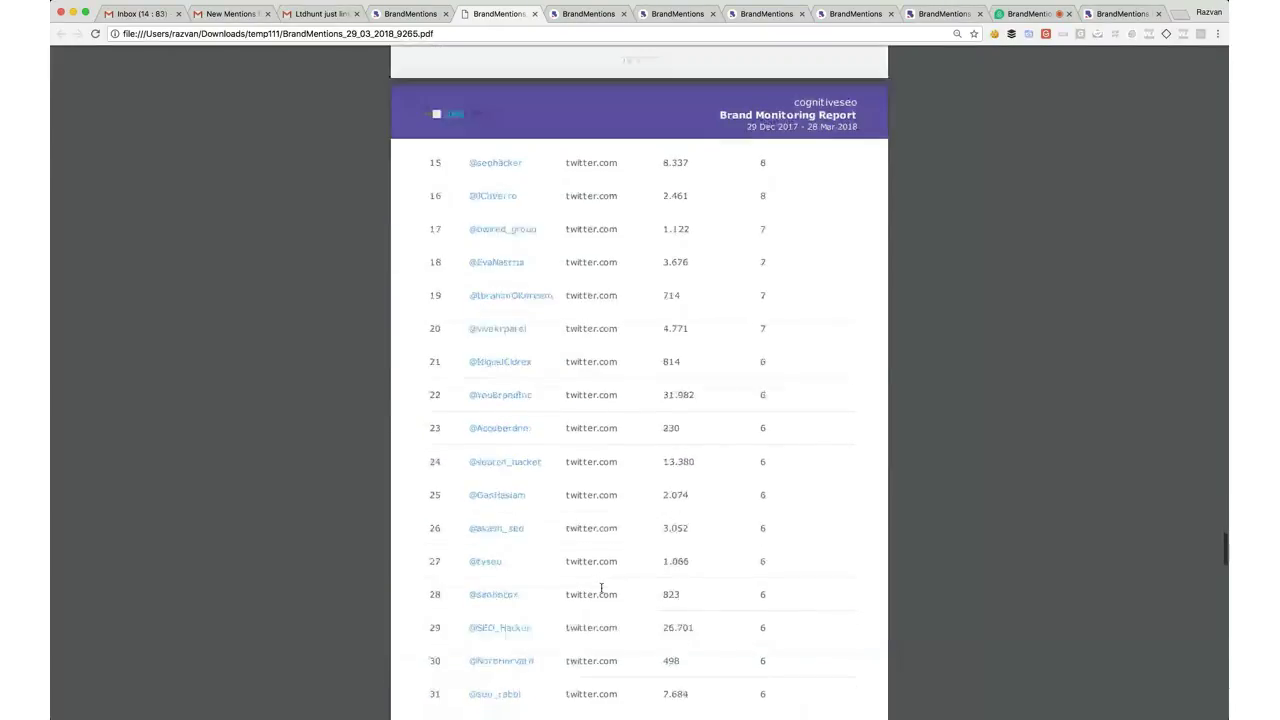
Review the Performance, Source and Weekdays charts on the last pages of the PDF report
scroll(601, 588, down, 16)
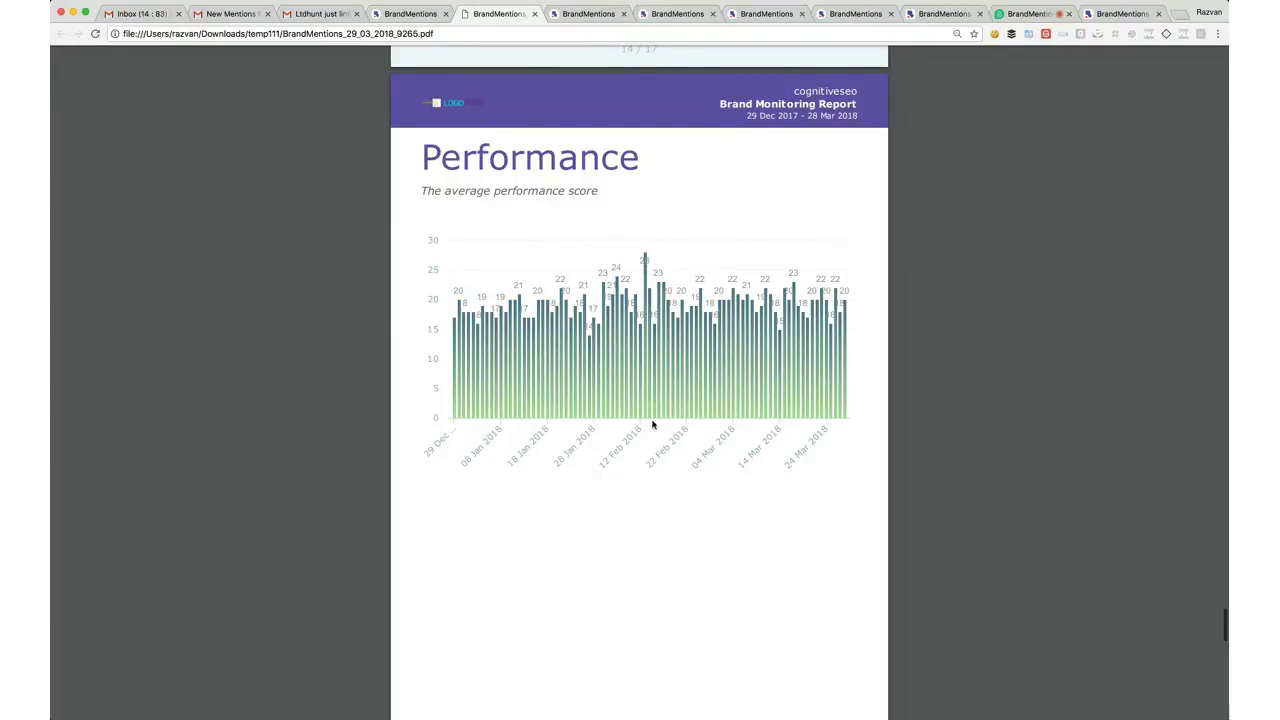
scroll(652, 428, down, 4)
scroll(650, 430, down, 4)
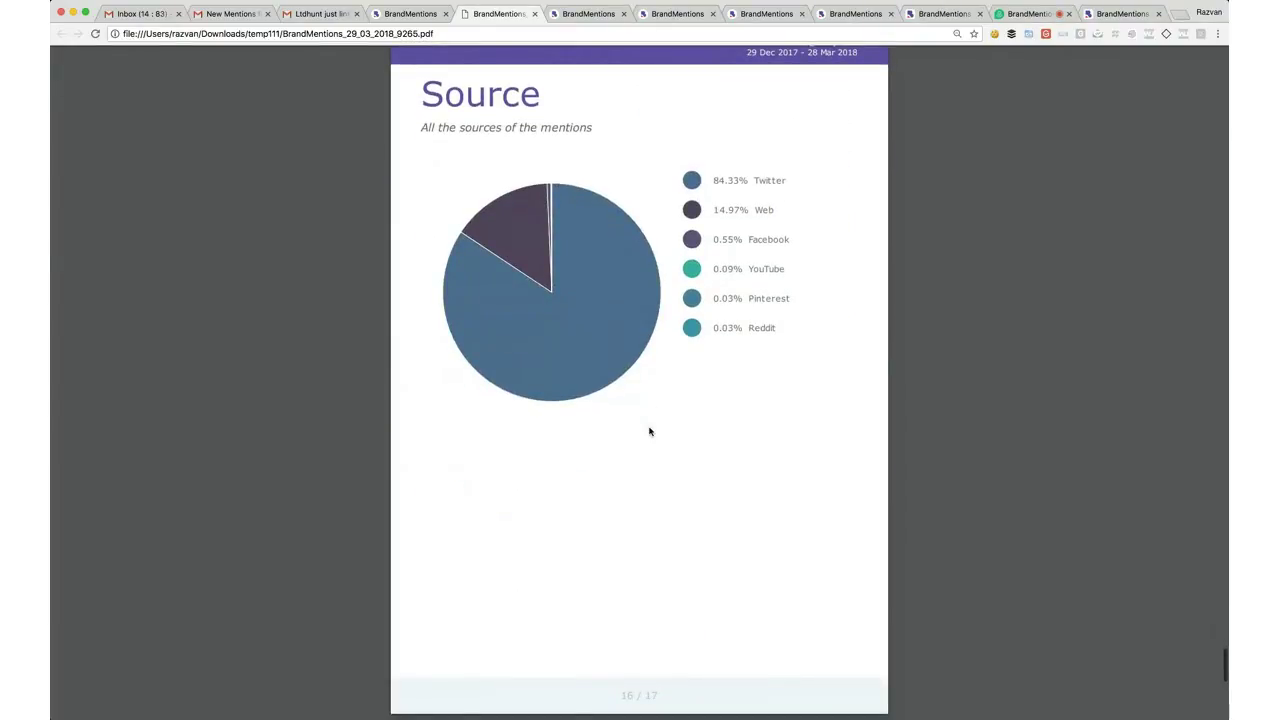
scroll(648, 420, down, 1)
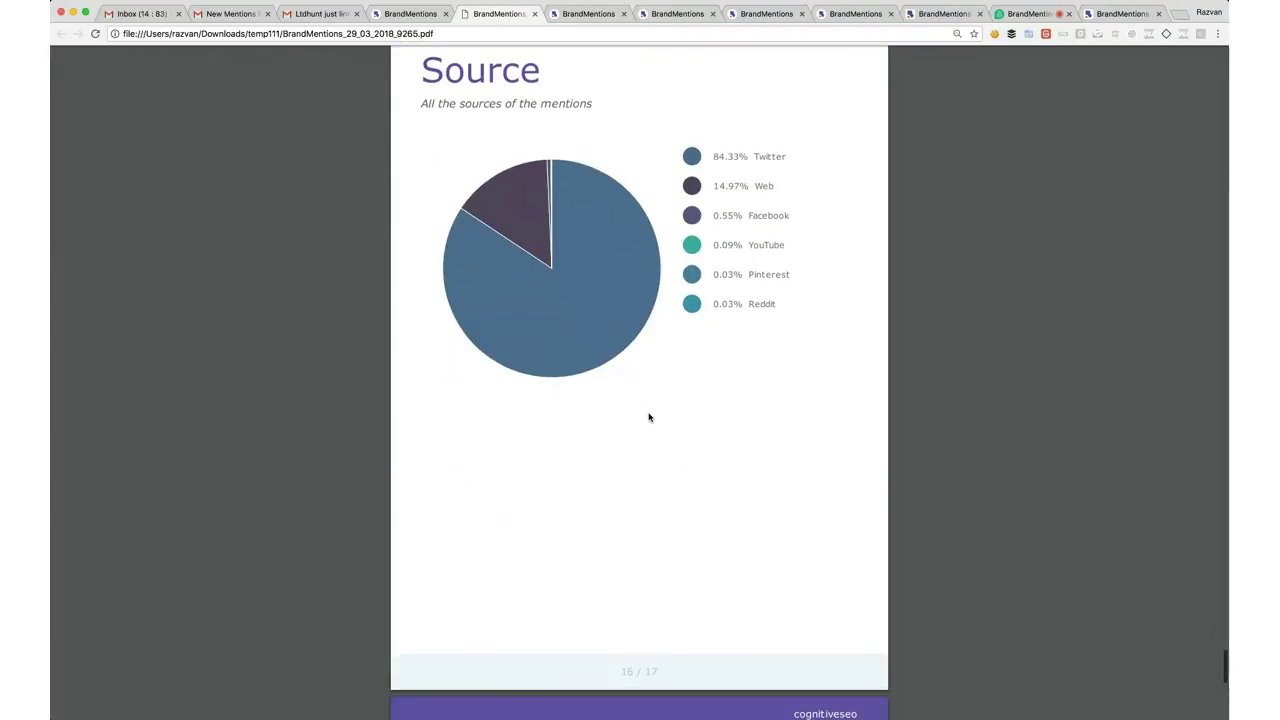
scroll(649, 417, down, 7)
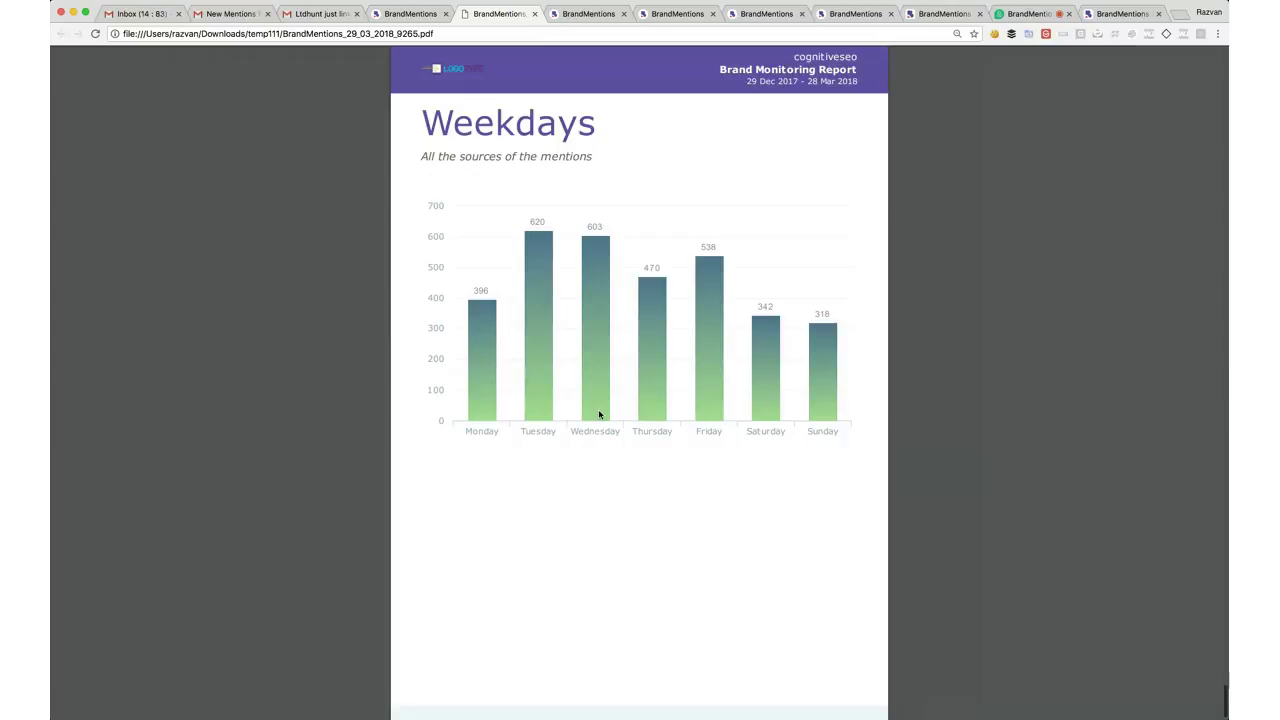
scroll(599, 412, down, 1)
scroll(599, 412, up, 3)
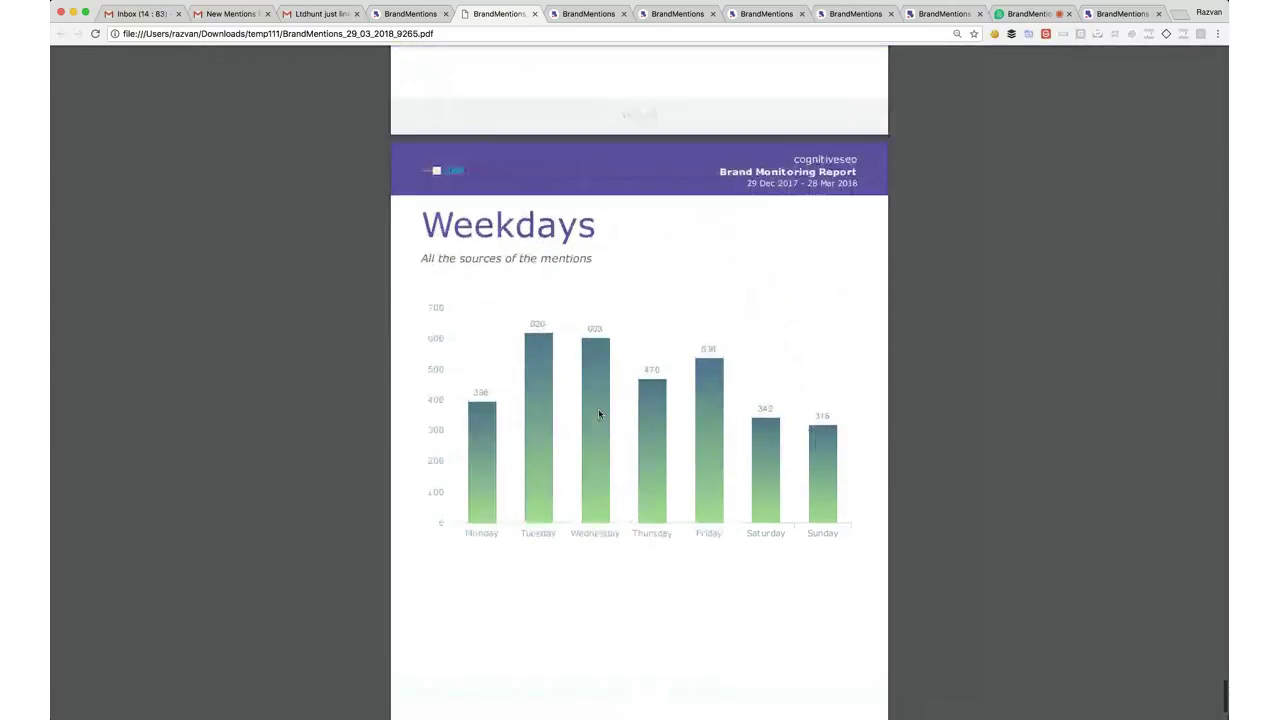
Return to the LTD Example report settings in BrandMentions and turn off the Top Authors section
click(402, 14)
scroll(542, 464, down, 6)
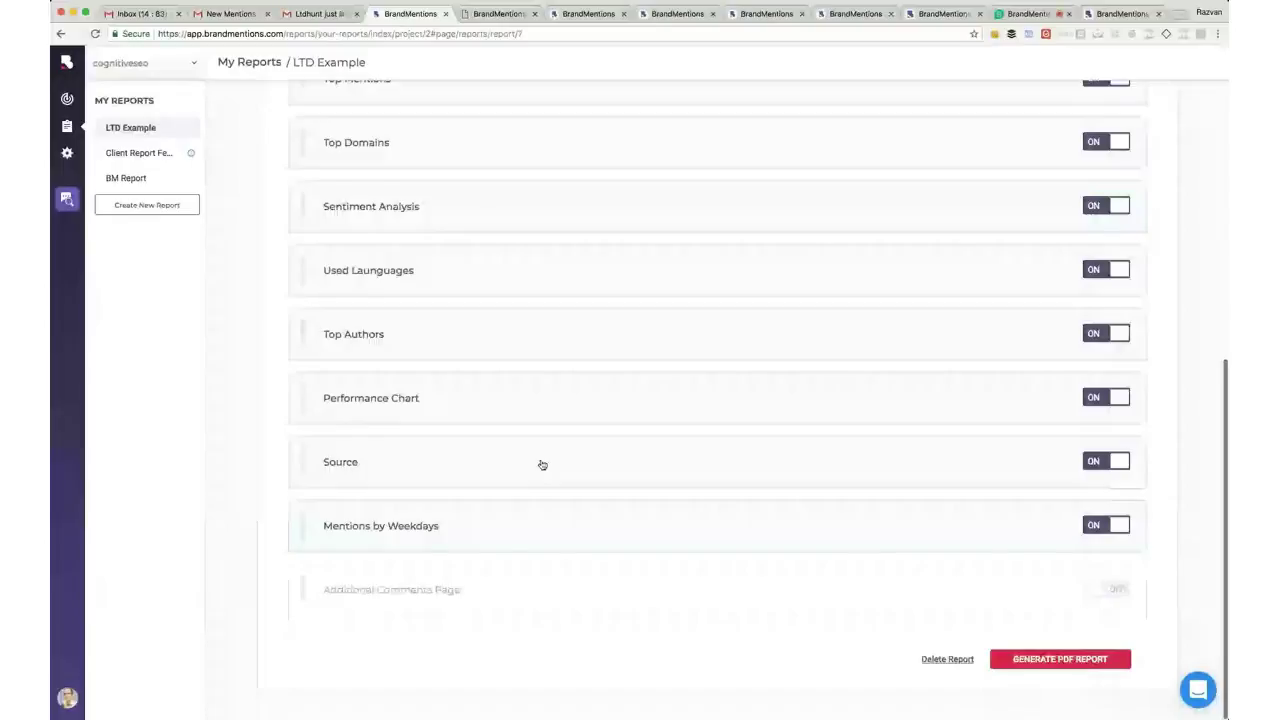
click(676, 349)
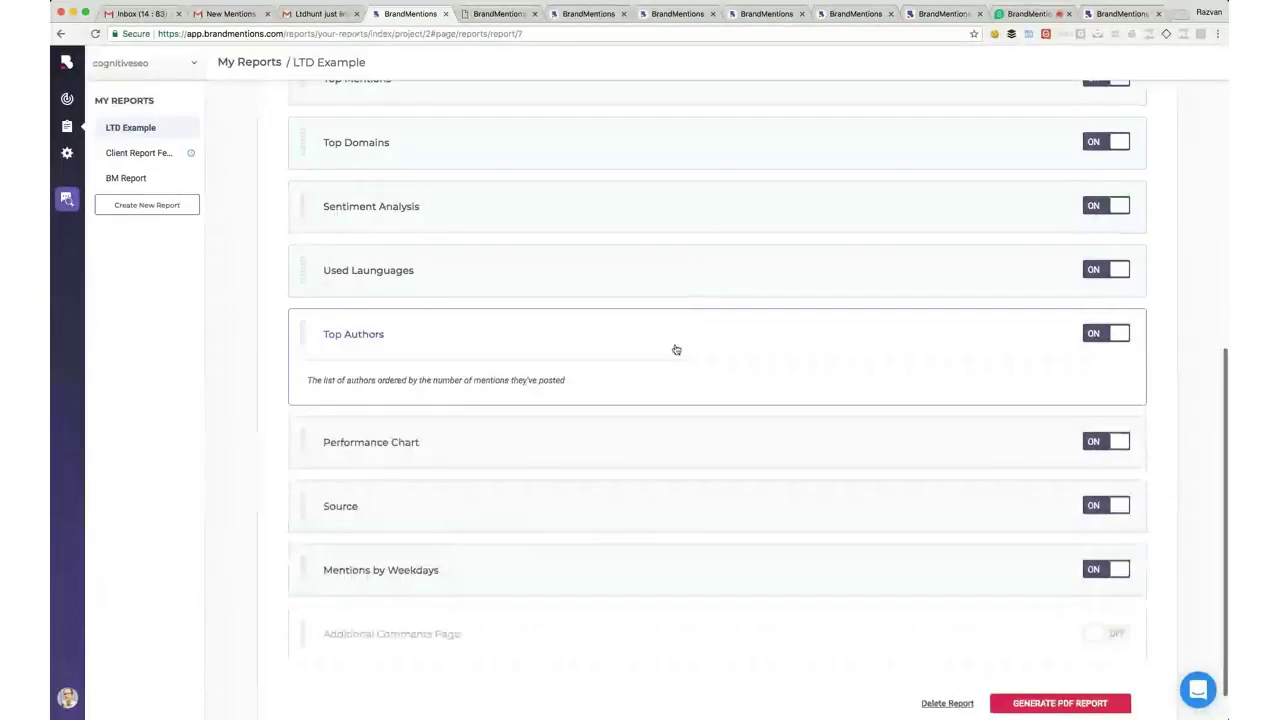
click(1106, 333)
Set the report's Mentions List section to include the Last 100 mentions
scroll(714, 194, up, 3)
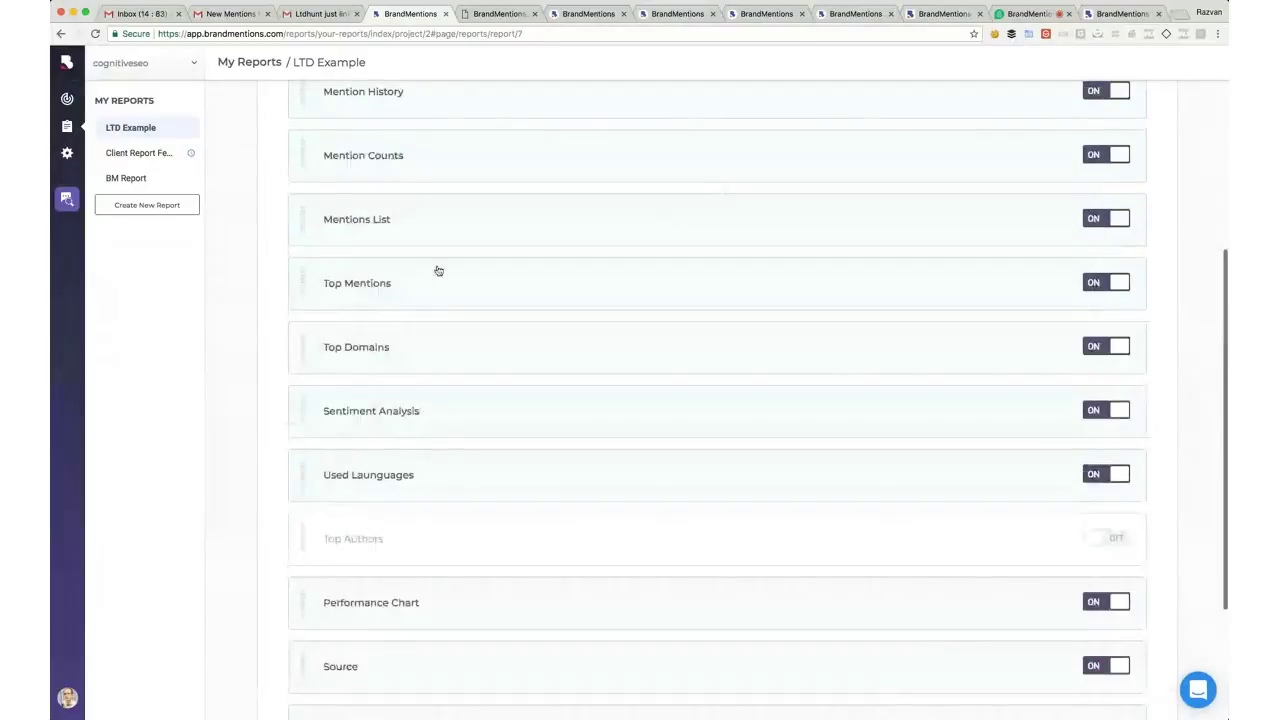
click(470, 208)
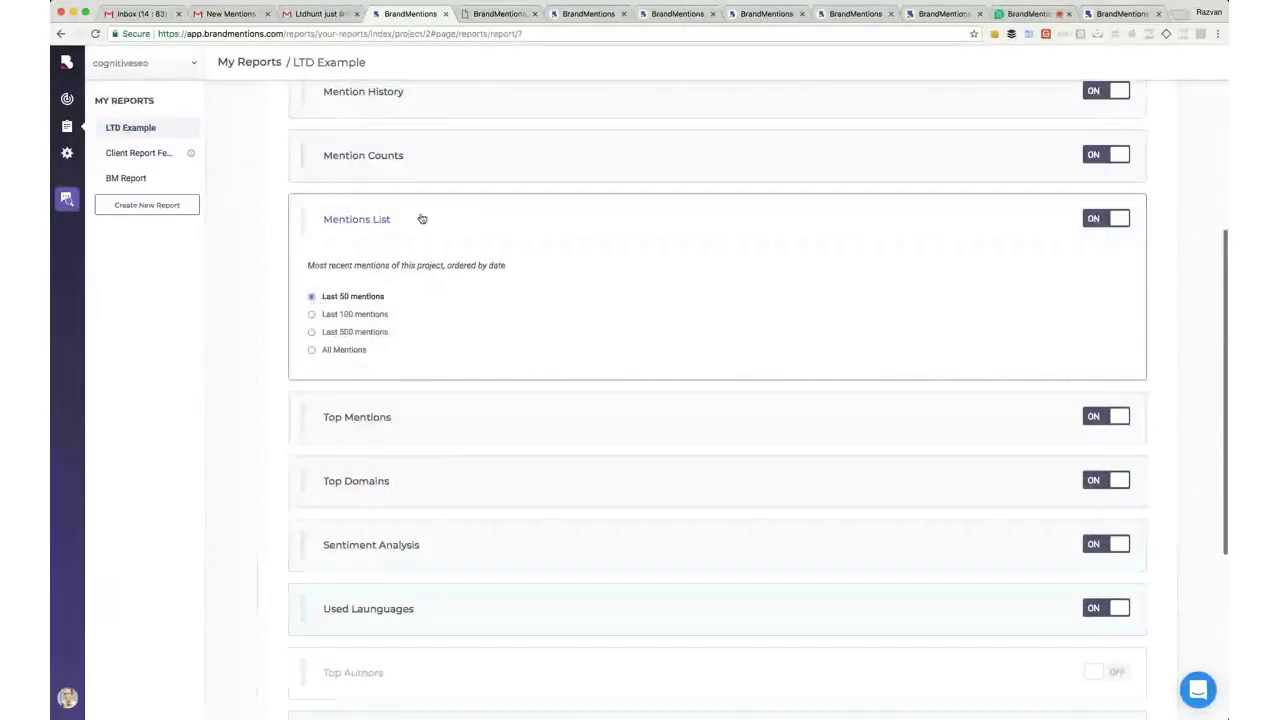
click(311, 314)
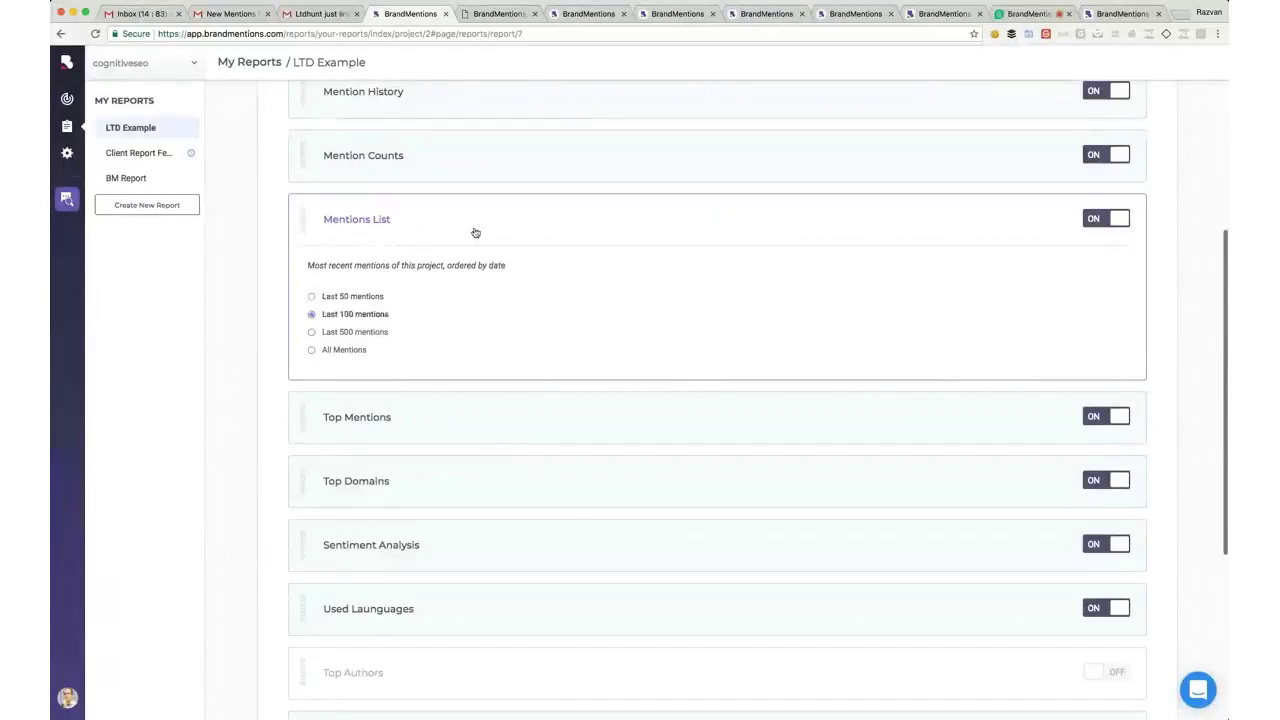
Check the options of the Mention Counts and Mention History sections, and look over the full list of report sections
click(445, 147)
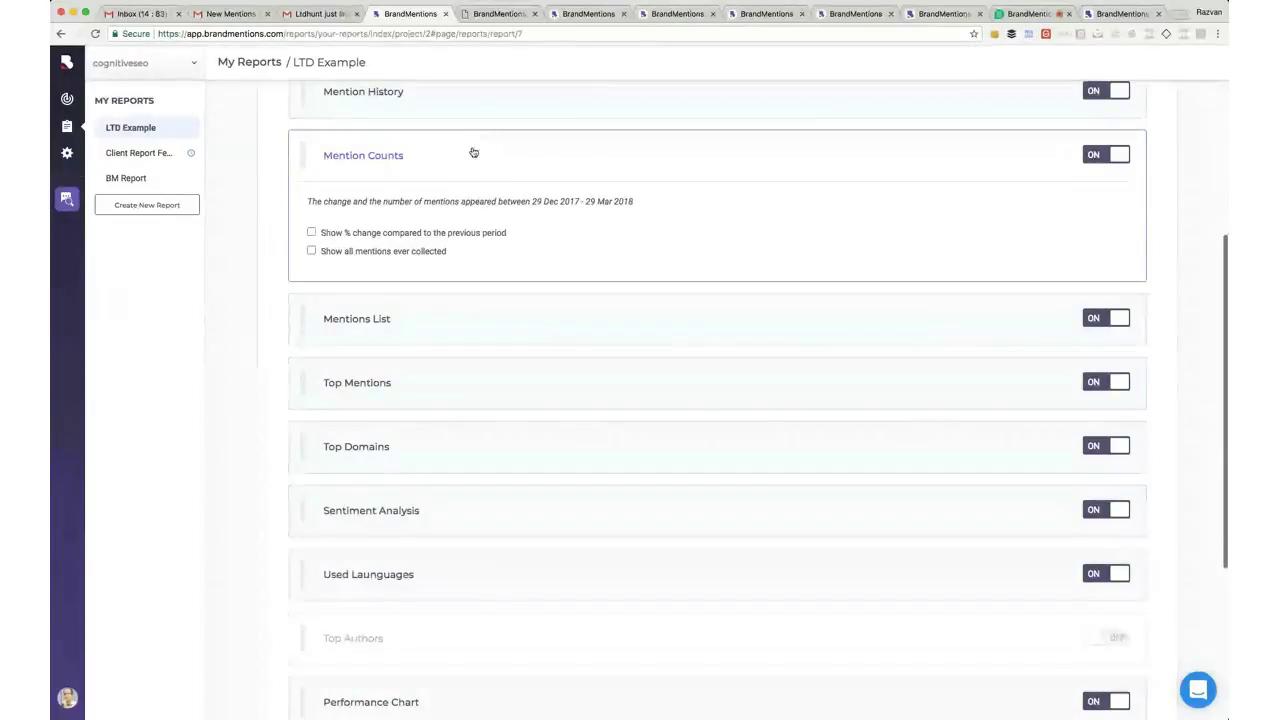
click(463, 107)
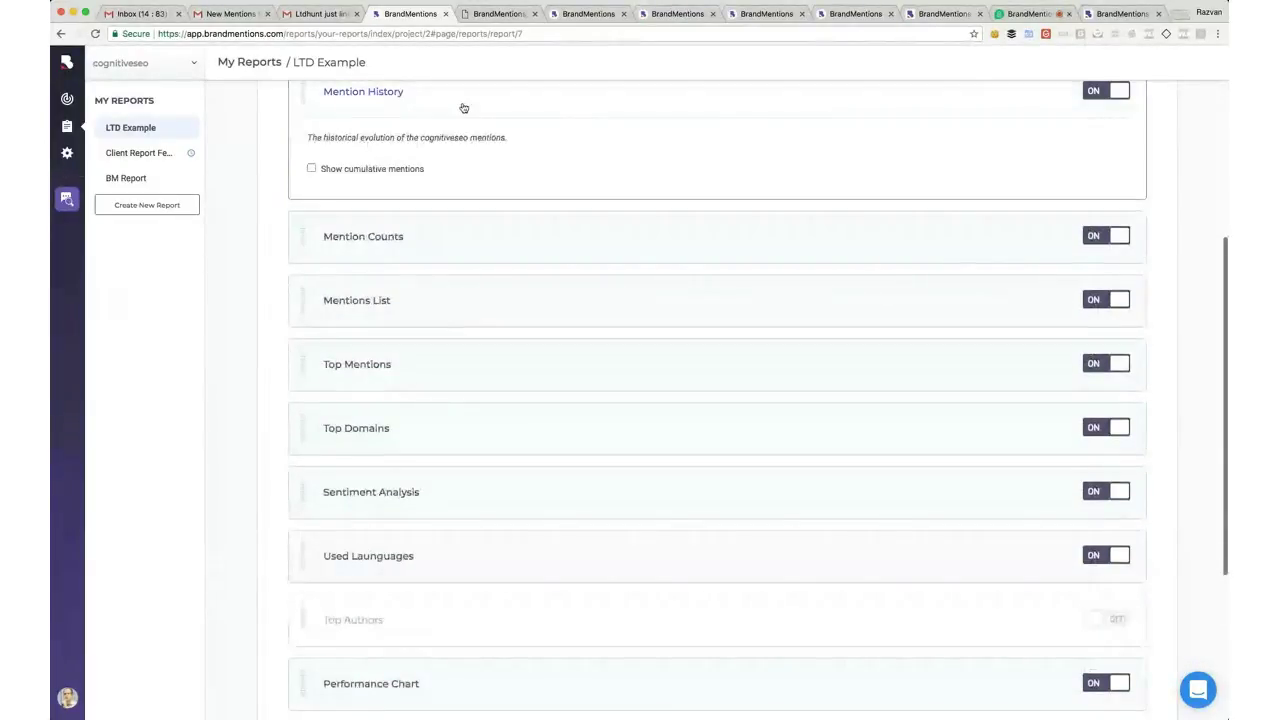
click(457, 96)
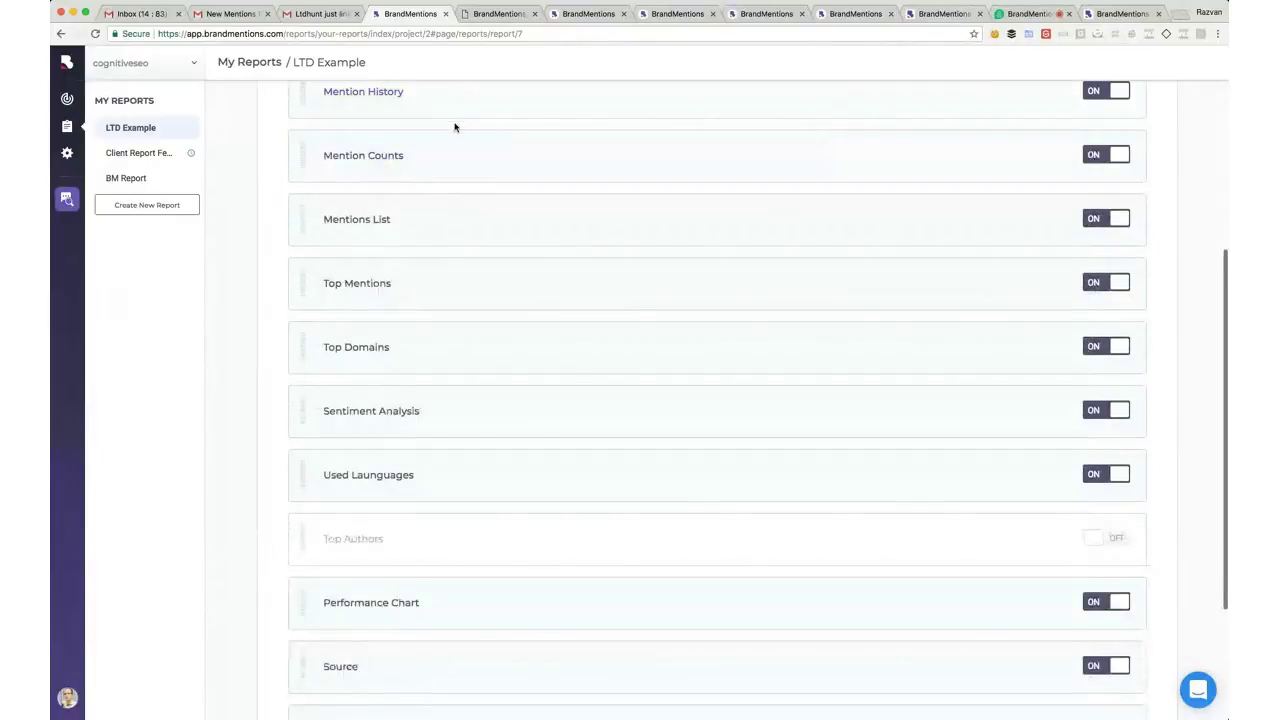
scroll(452, 95, up, 4)
scroll(677, 312, down, 8)
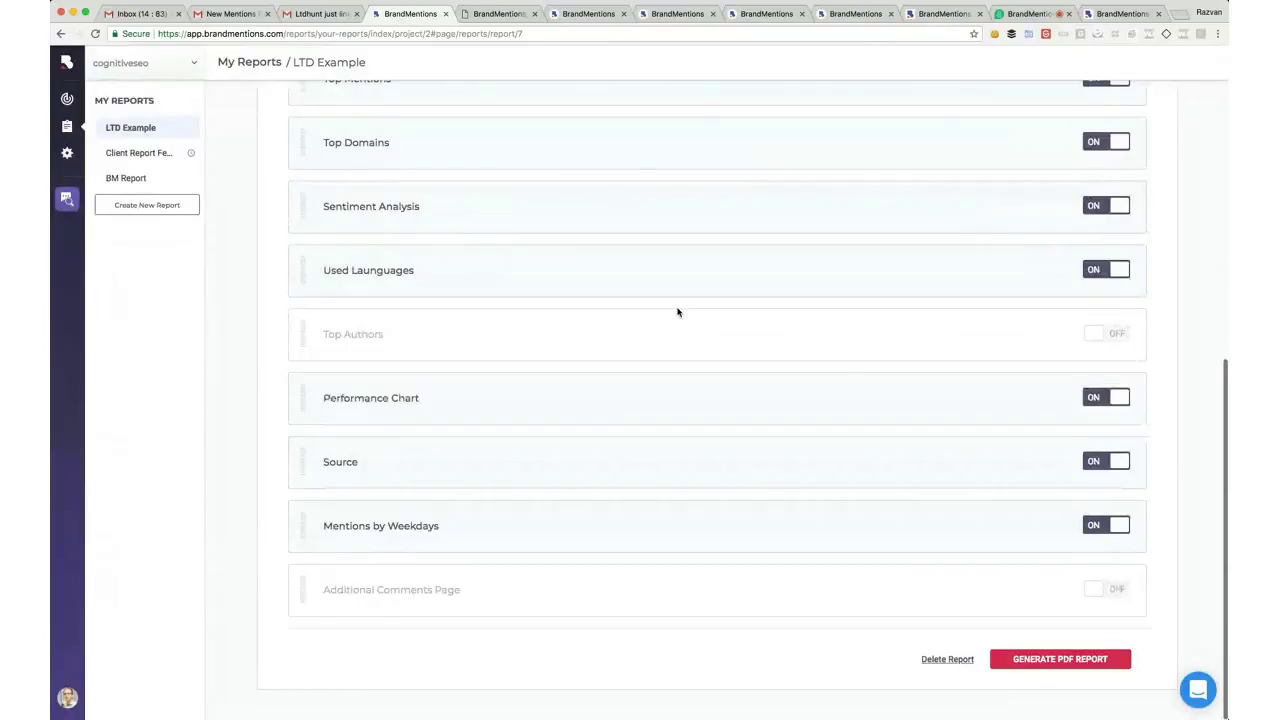
scroll(677, 312, up, 3)
scroll(677, 312, up, 4)
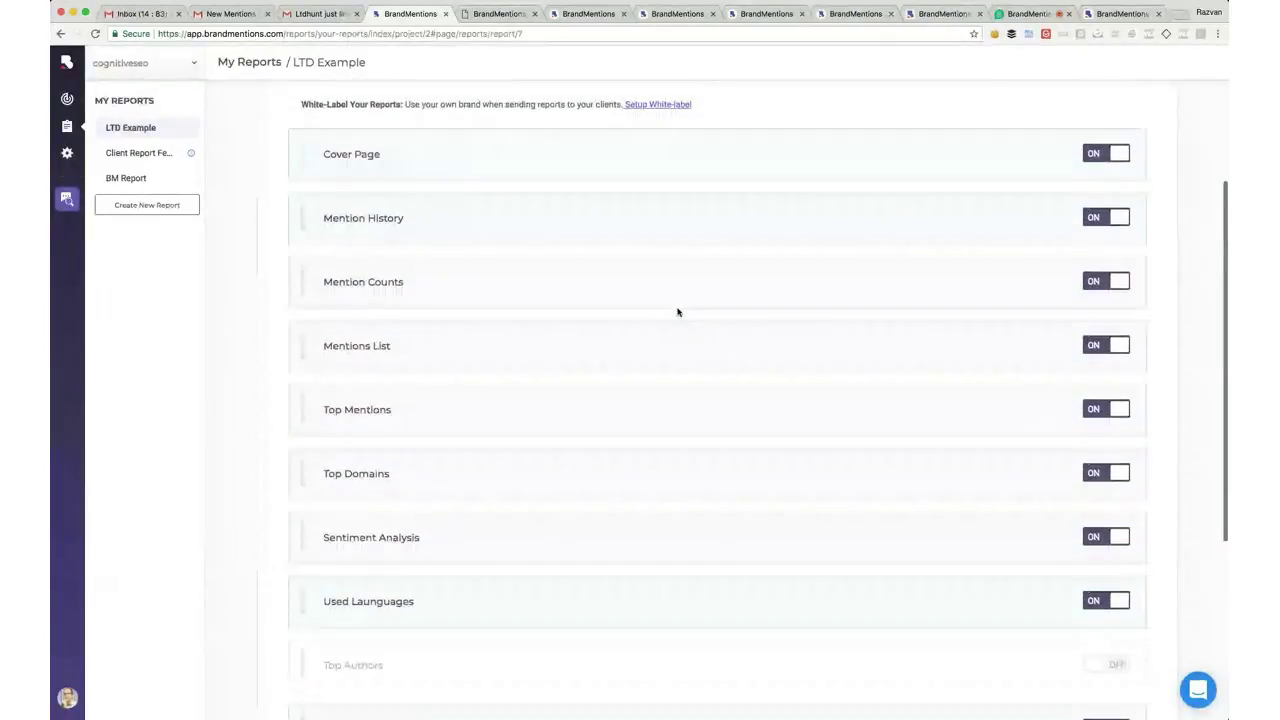
Set the report's date range to Last week so it can be scheduled, and show its schedule options
click(853, 123)
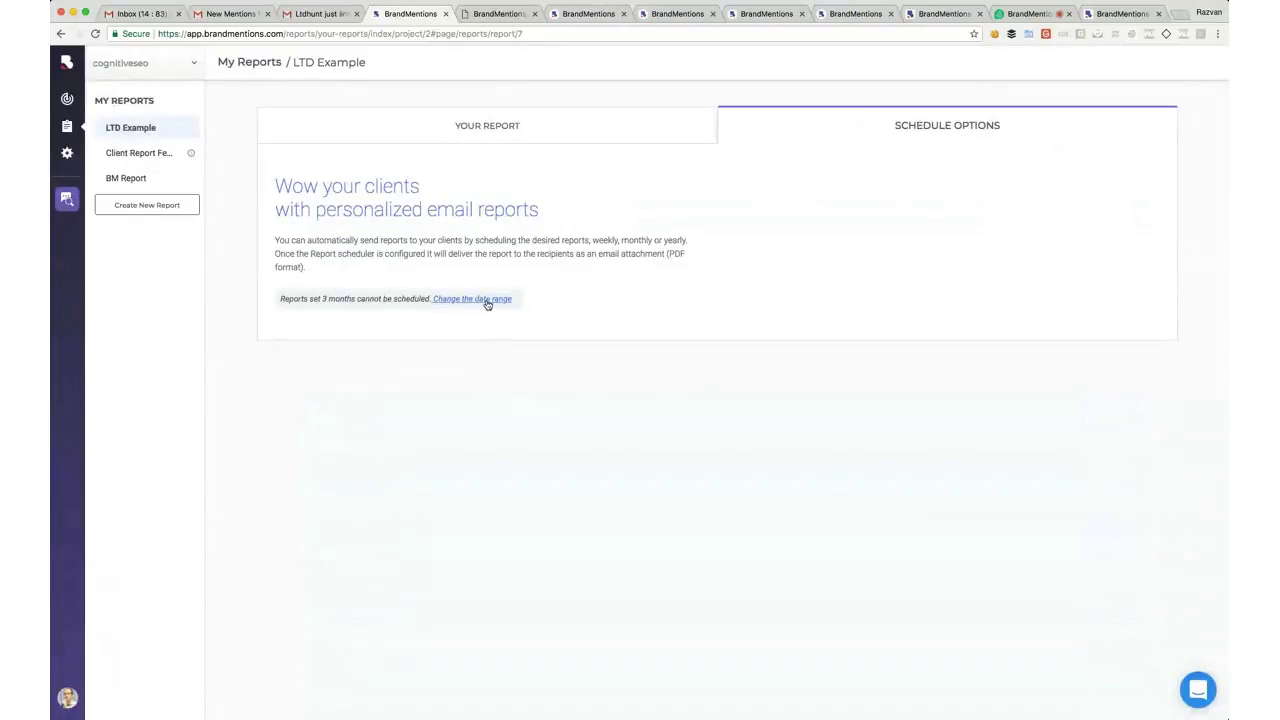
click(531, 133)
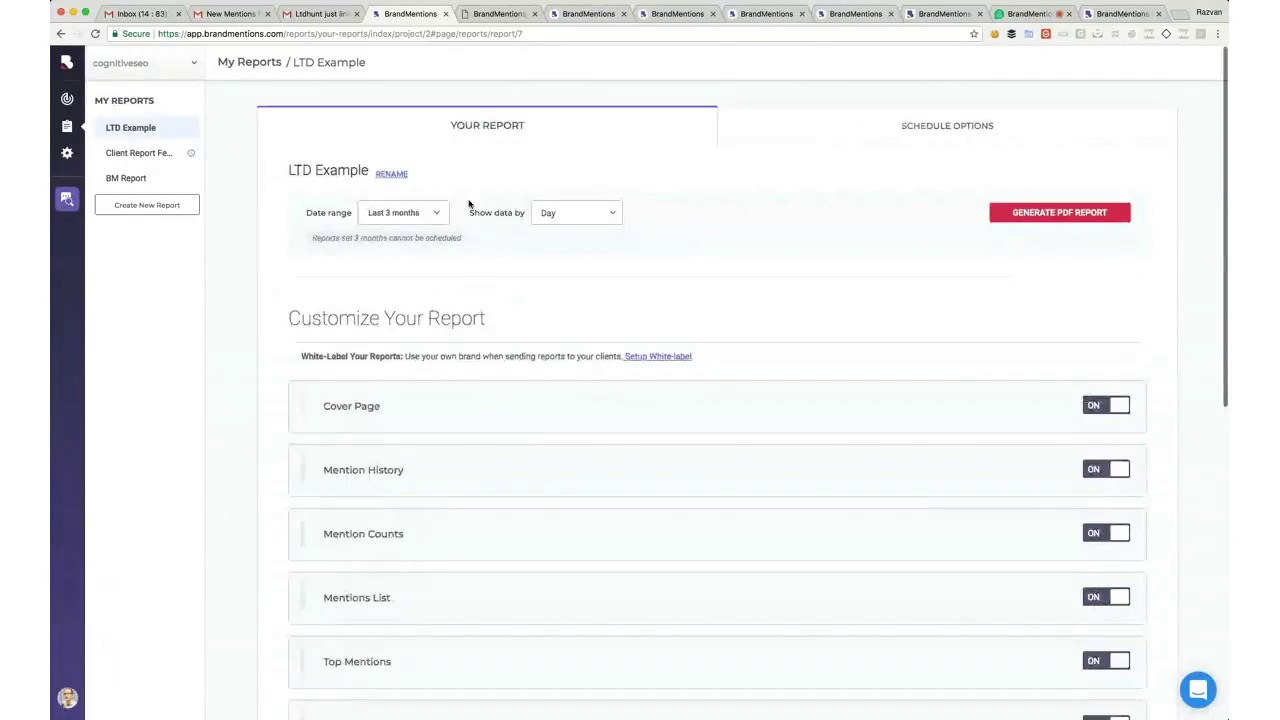
click(415, 214)
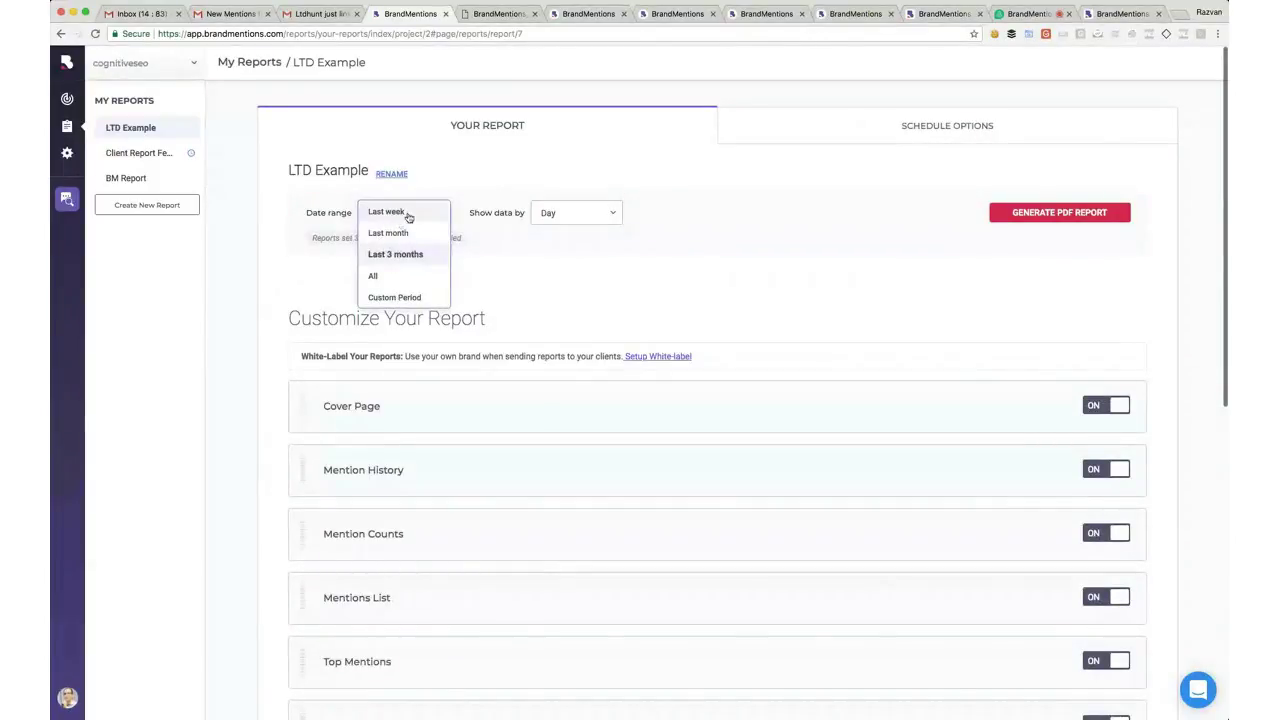
click(408, 212)
click(901, 126)
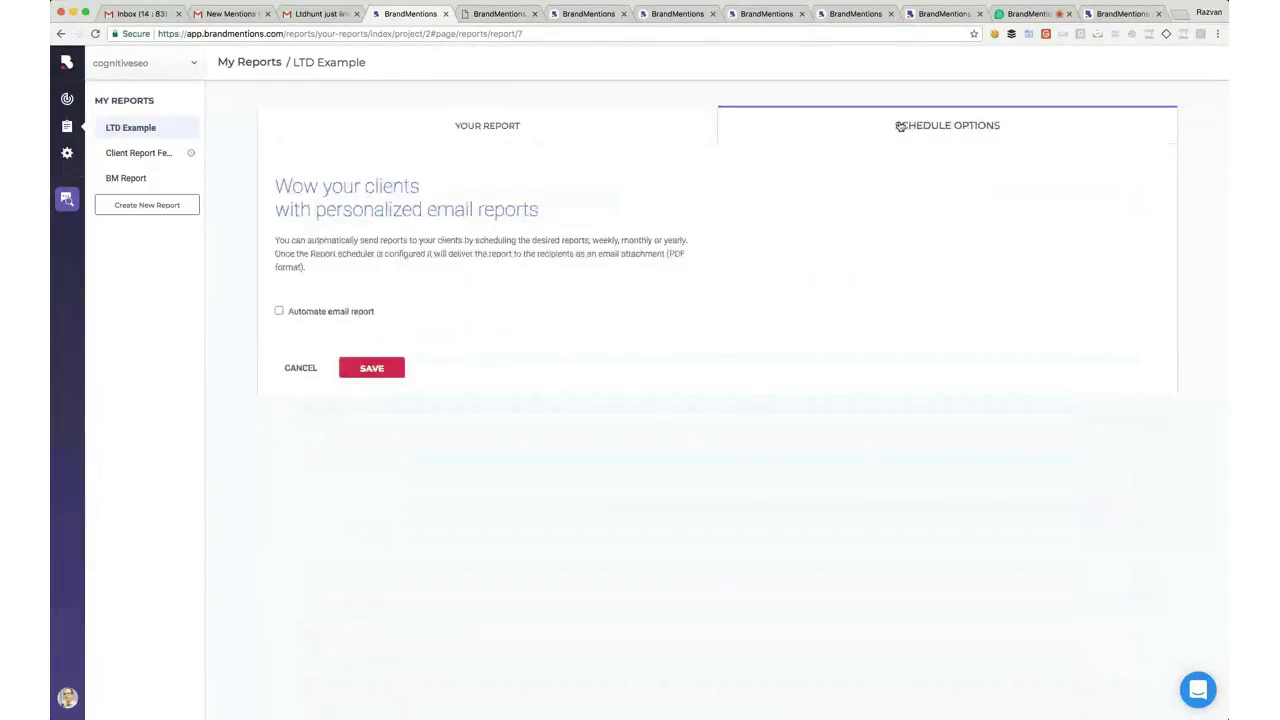
Turn on automated email delivery for the LTD Example report and set it to send weekly on Monday
click(323, 312)
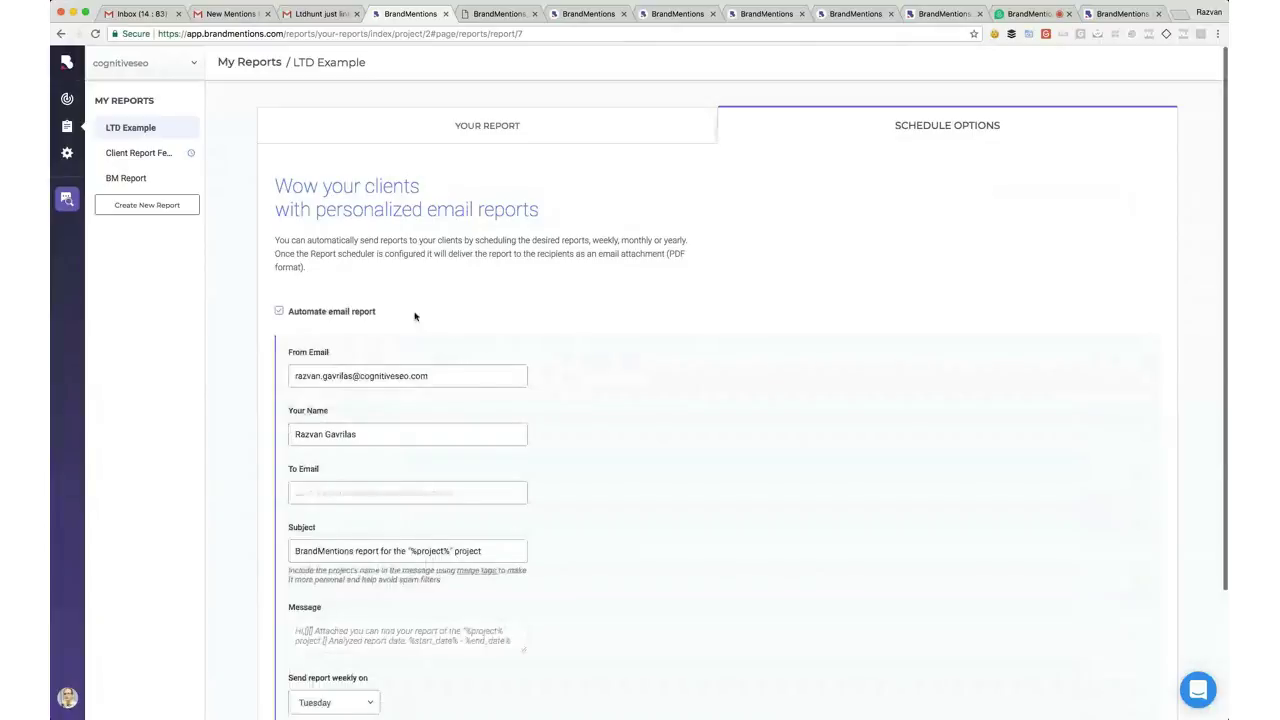
scroll(672, 508, down, 3)
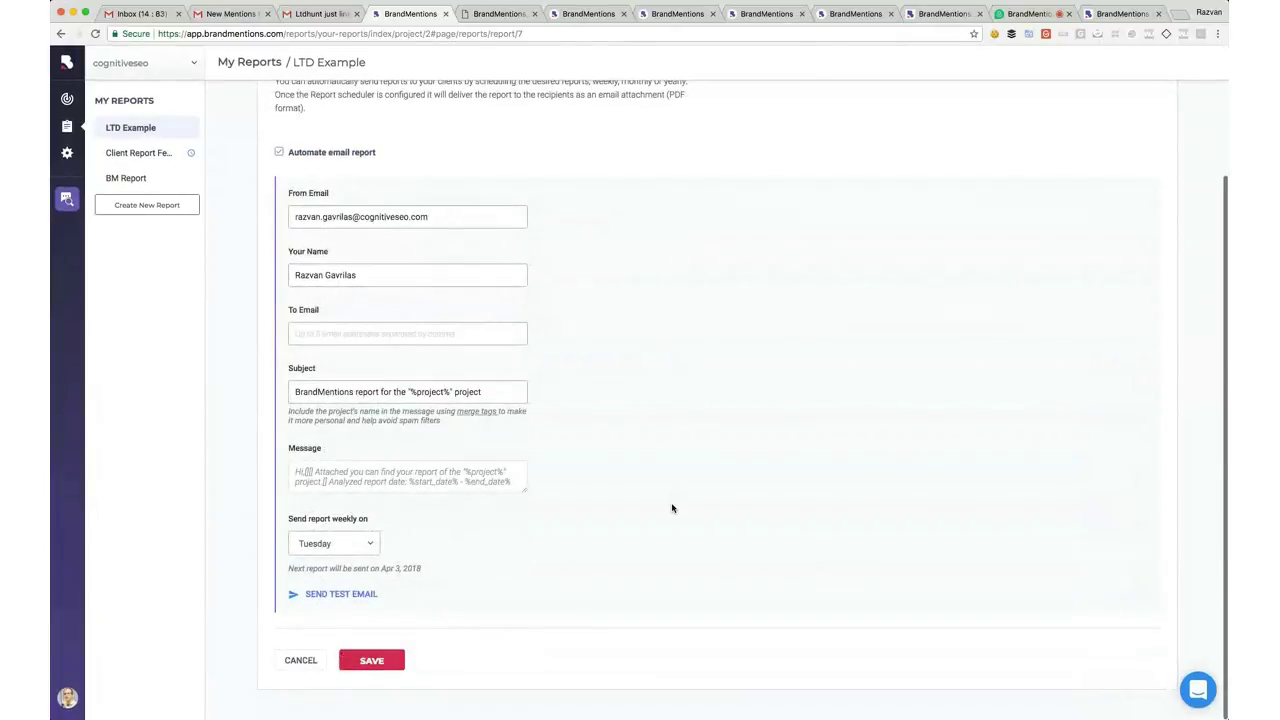
click(470, 216)
click(398, 336)
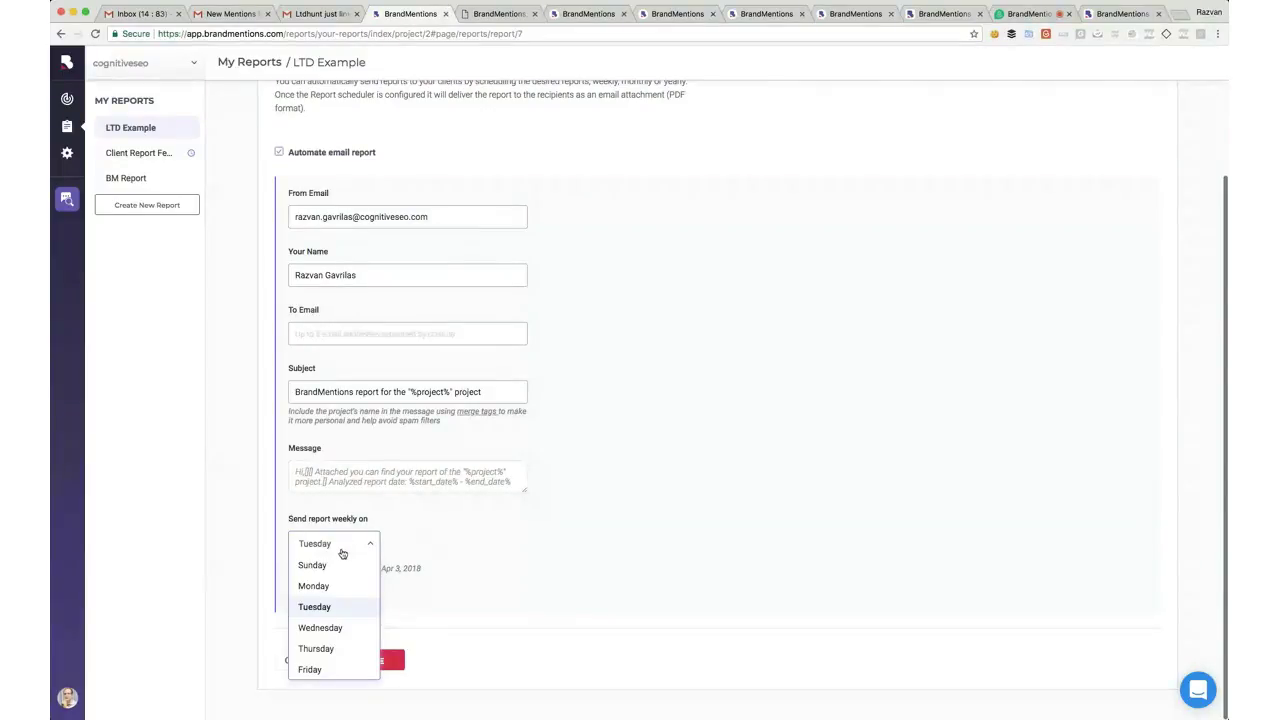
click(320, 586)
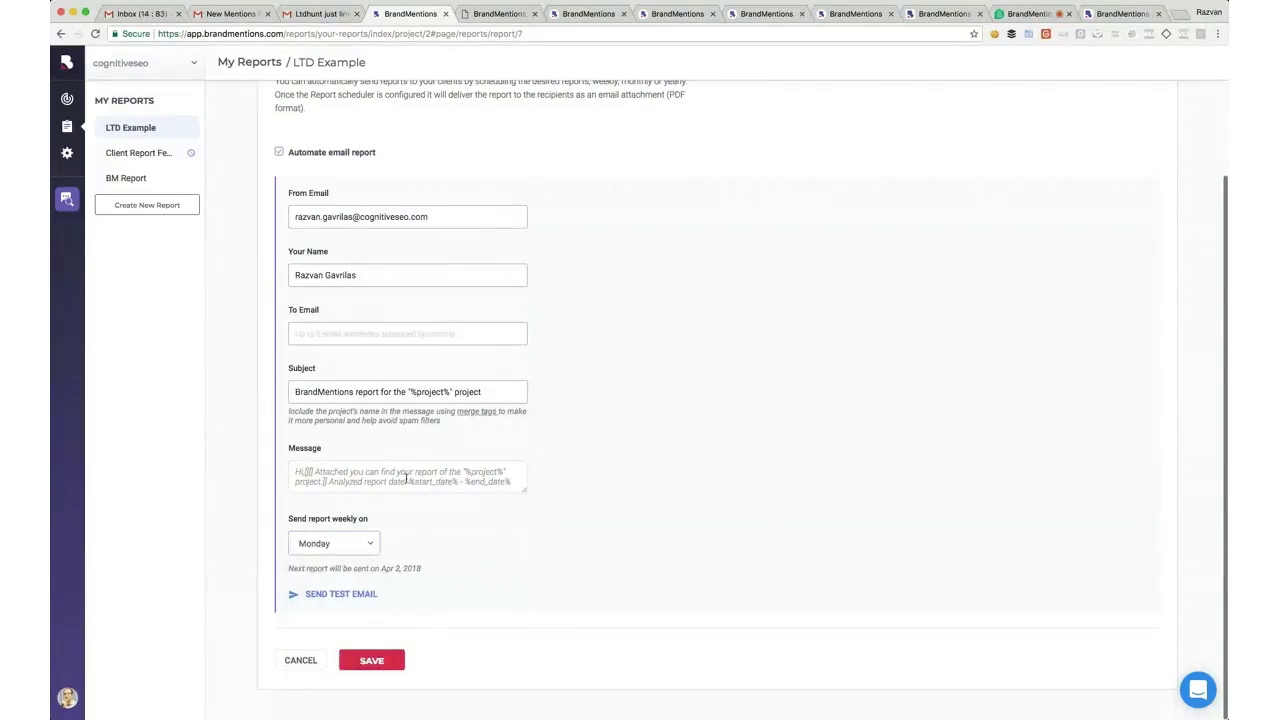
scroll(406, 480, up, 3)
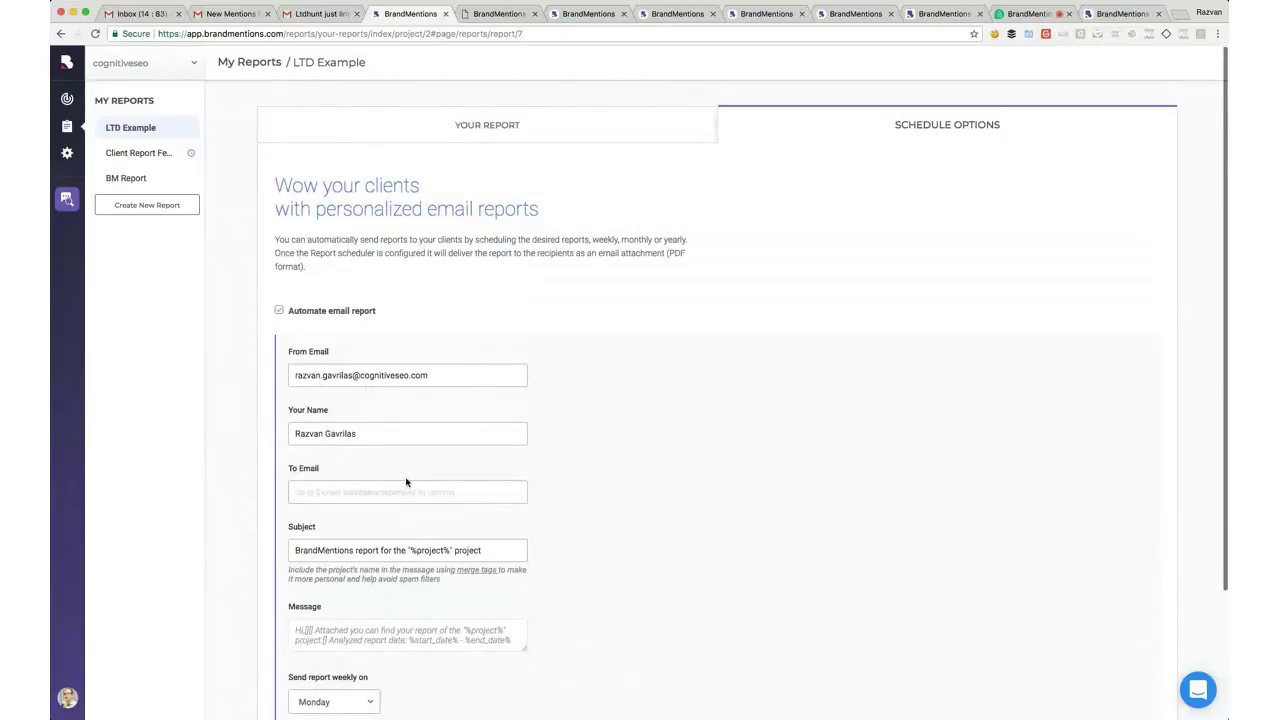
scroll(406, 482, down, 3)
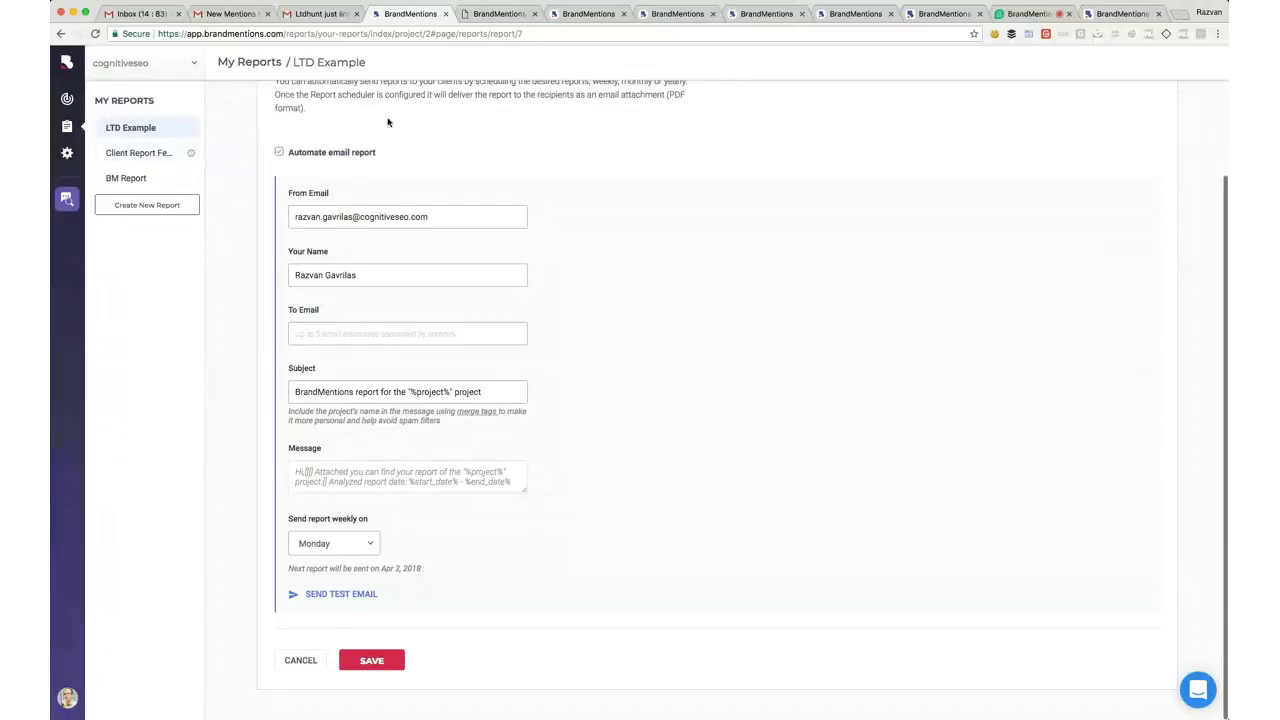
scroll(389, 123, up, 3)
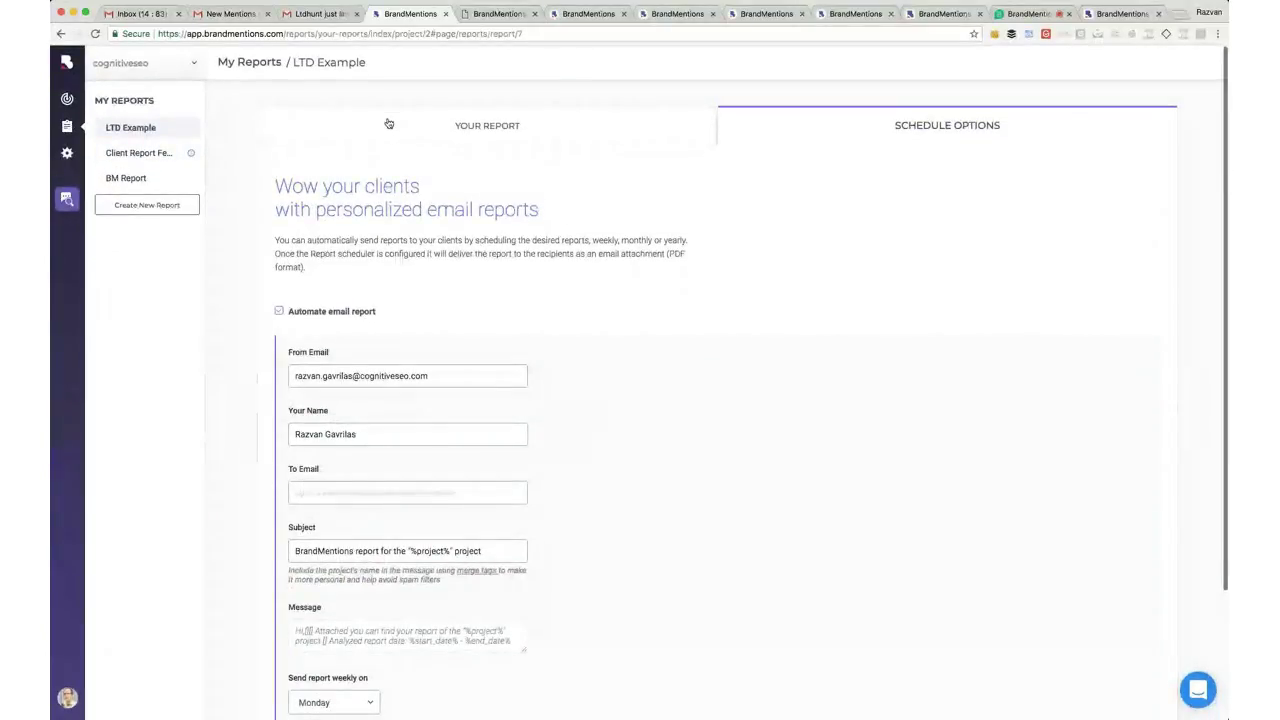
Open the cognitiveseo project settings and review the brand keywords and Fine-Tune Keywords options under Brand Definition
click(67, 153)
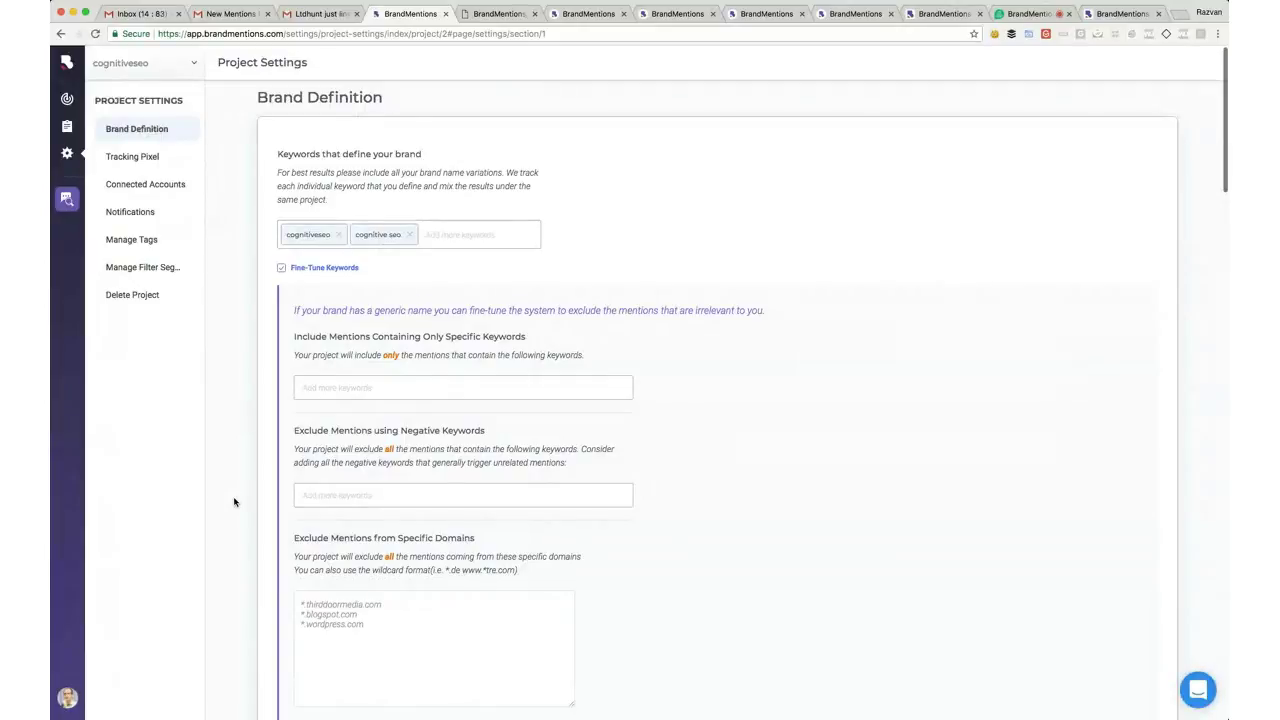
drag(278, 153, 331, 201)
click(331, 201)
scroll(262, 341, down, 3)
scroll(262, 341, up, 2)
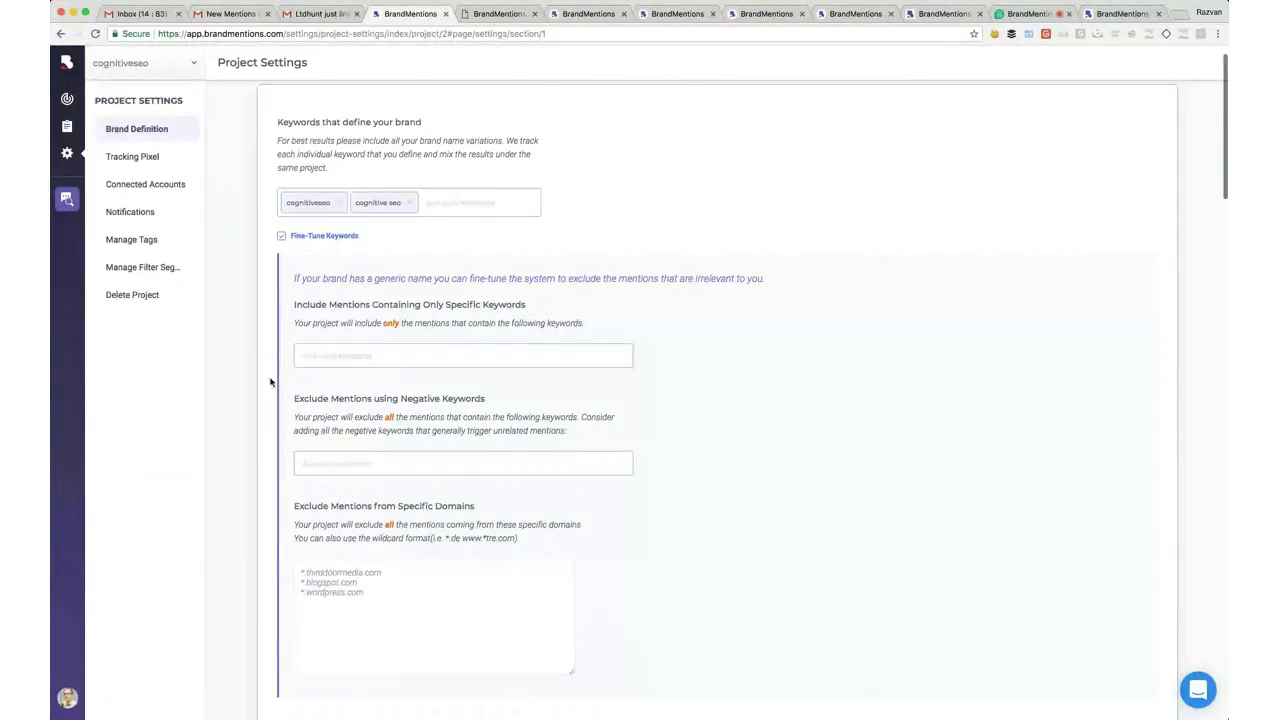
Add "tree" and "flowers" as negative keywords for excluding mentions
scroll(257, 414, down, 1)
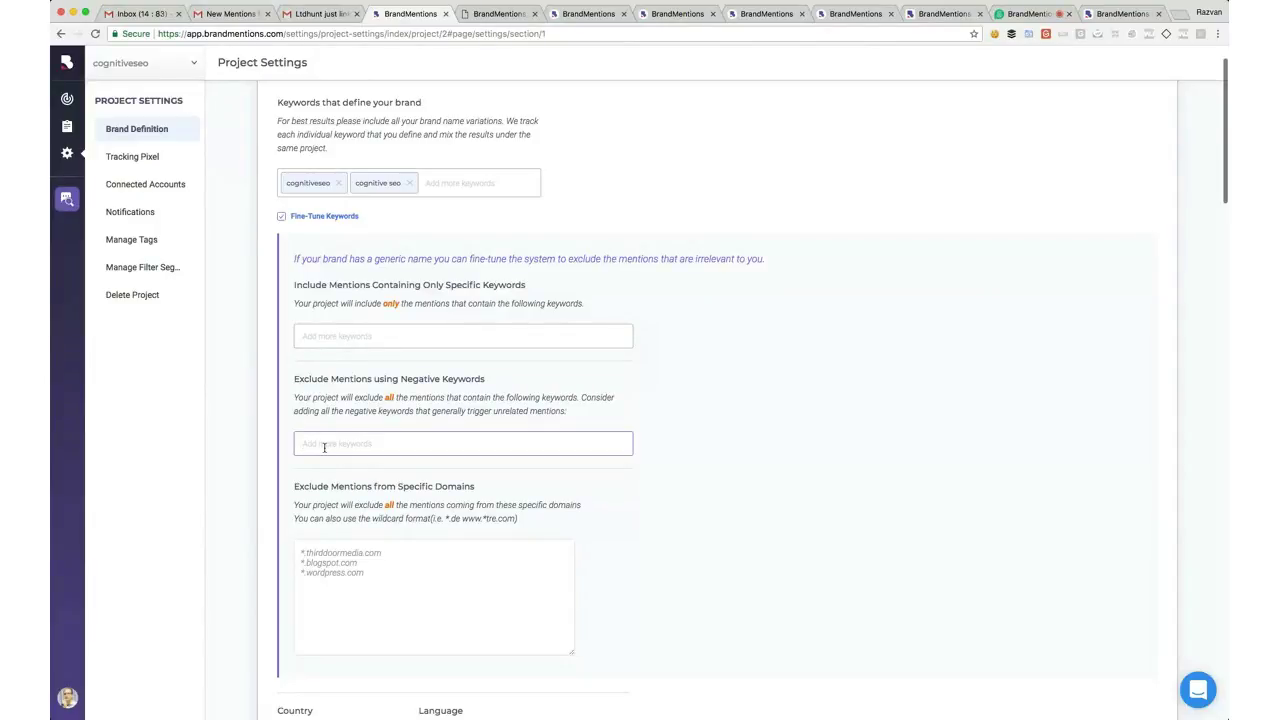
text(tree)
key(Return)
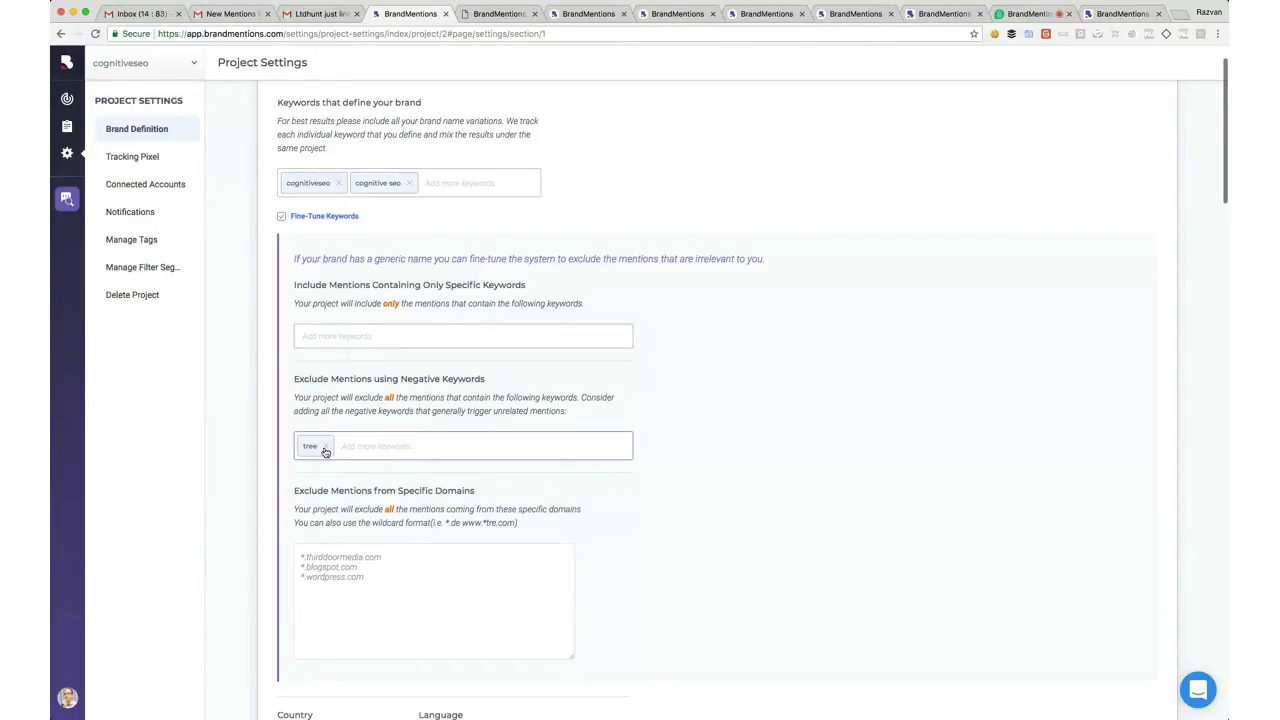
click(389, 337)
click(343, 445)
text(flowers)
key(Return)
Add "mobile", "iphone" and "voice" as the specific keywords that included mentions must contain
click(380, 335)
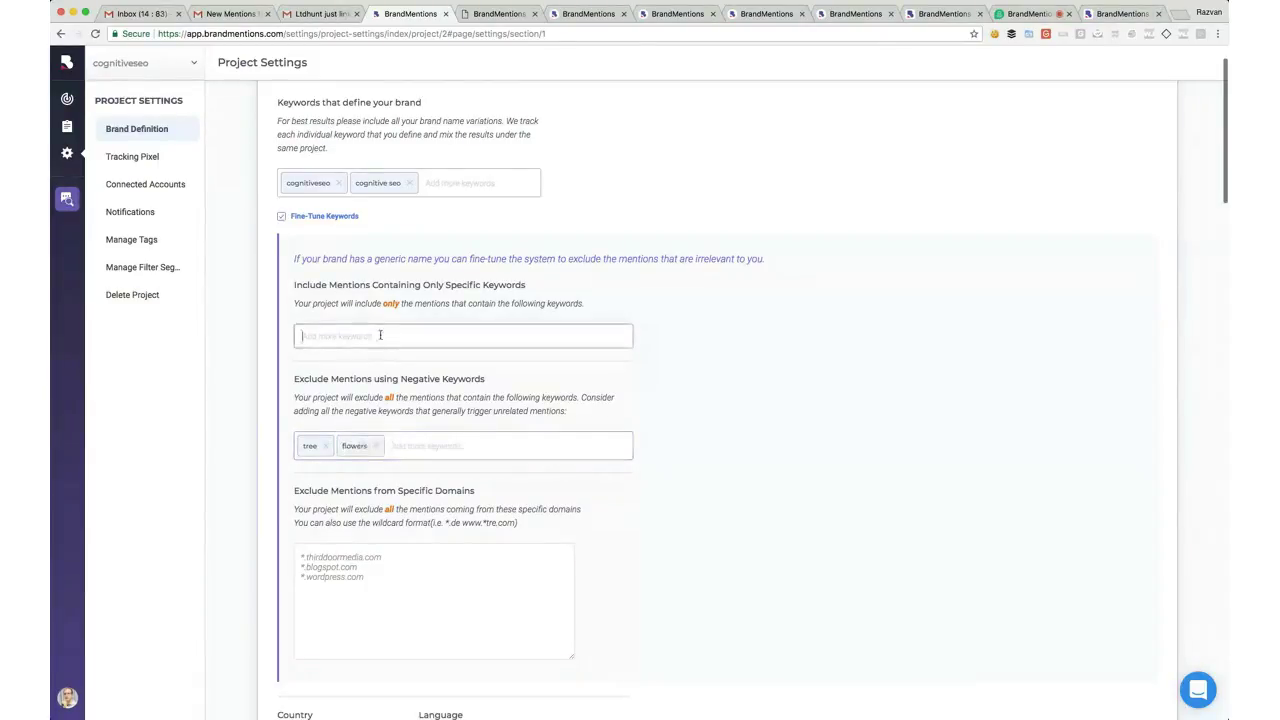
text(mobile)
key(Return)
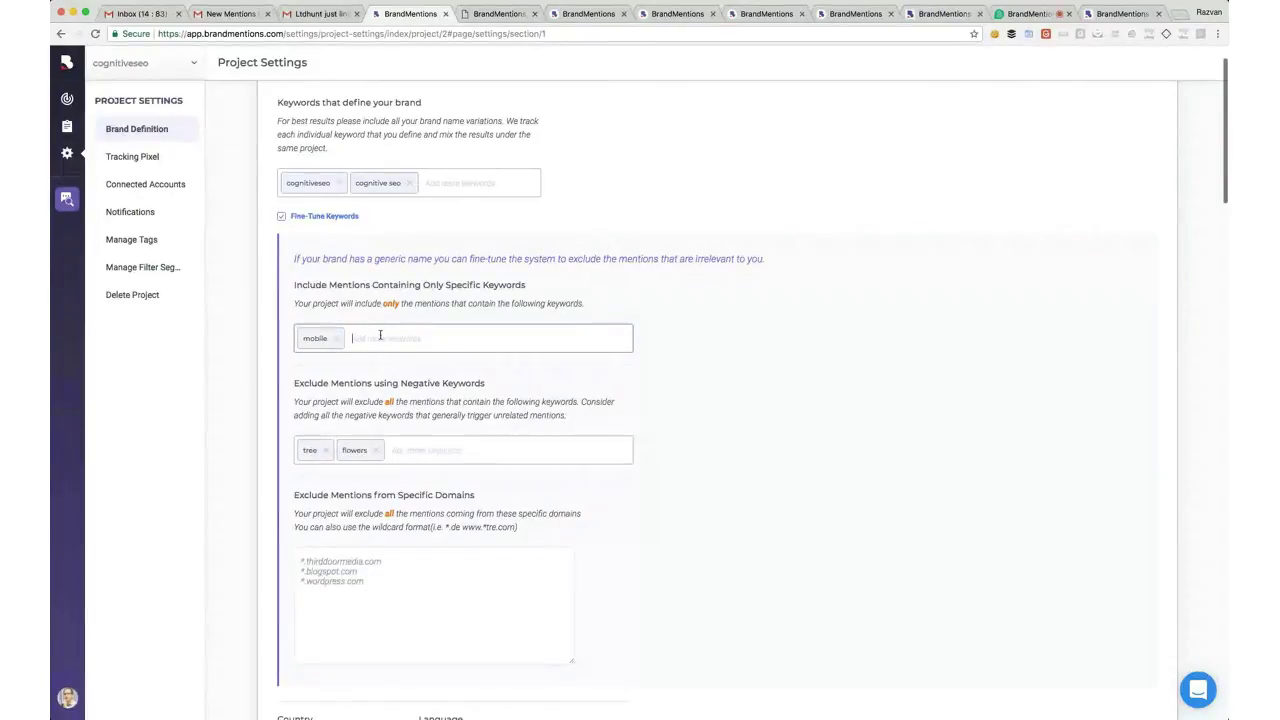
text(iphone)
key(Return)
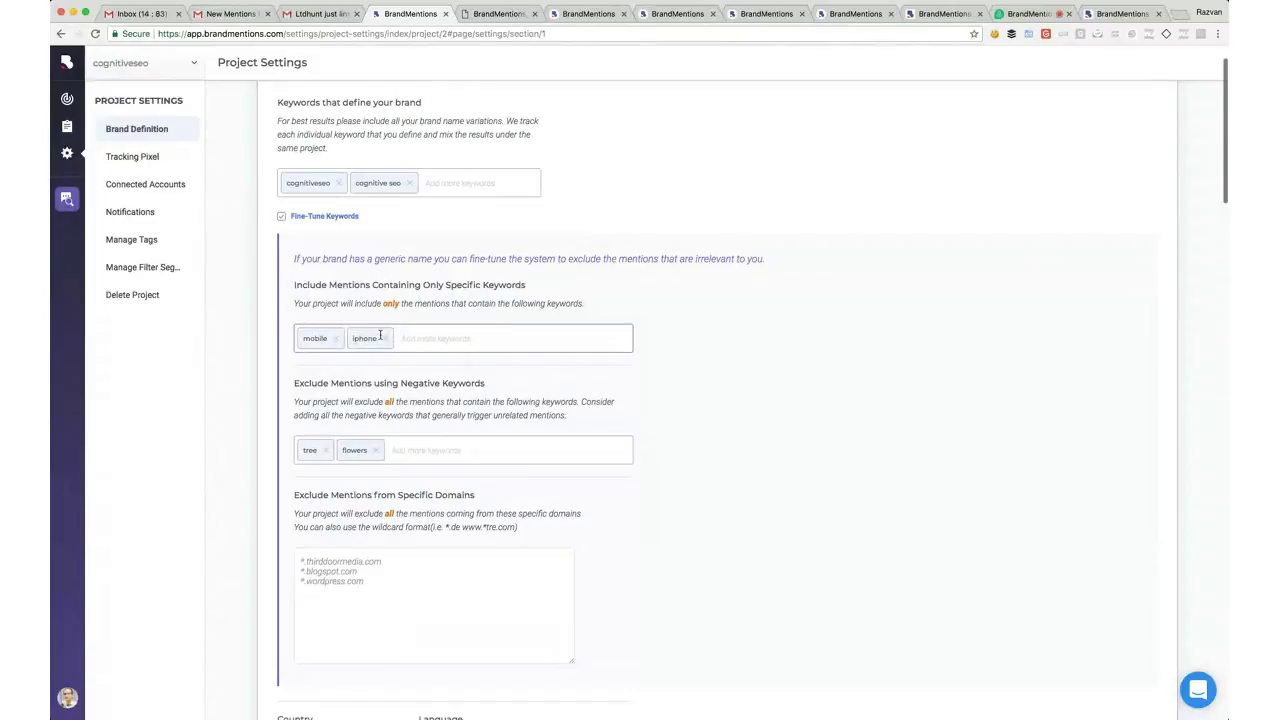
text(voice)
key(Return)
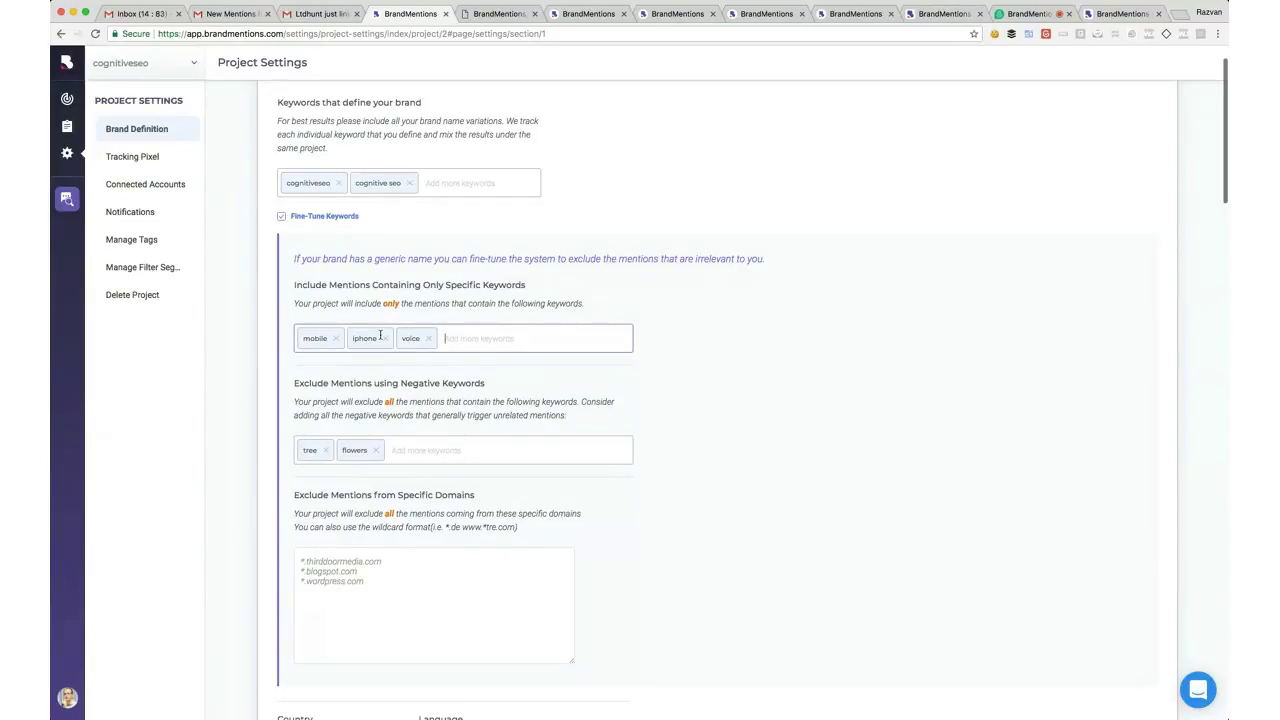
Remove all the example keywords from both the include-only and the negative keyword fields
key(BackSpace)
key(BackSpace)
key(BackSpace)
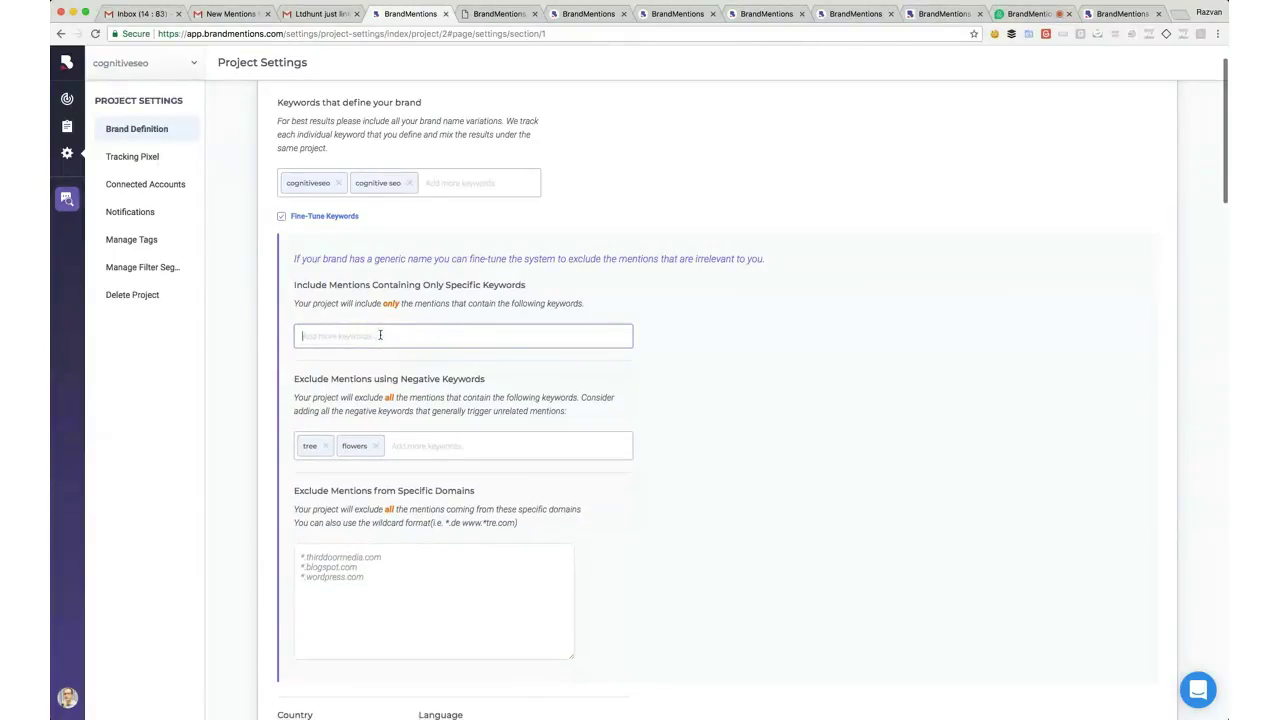
click(477, 443)
key(BackSpace)
key(BackSpace)
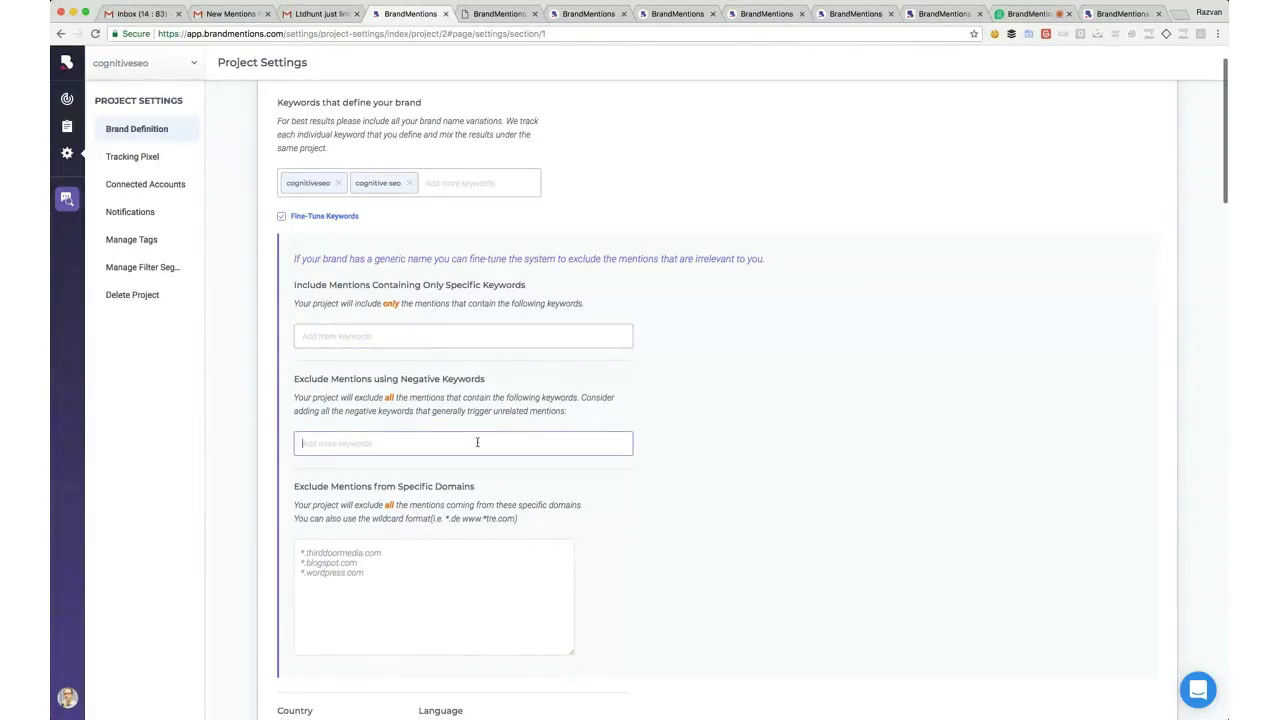
click(698, 450)
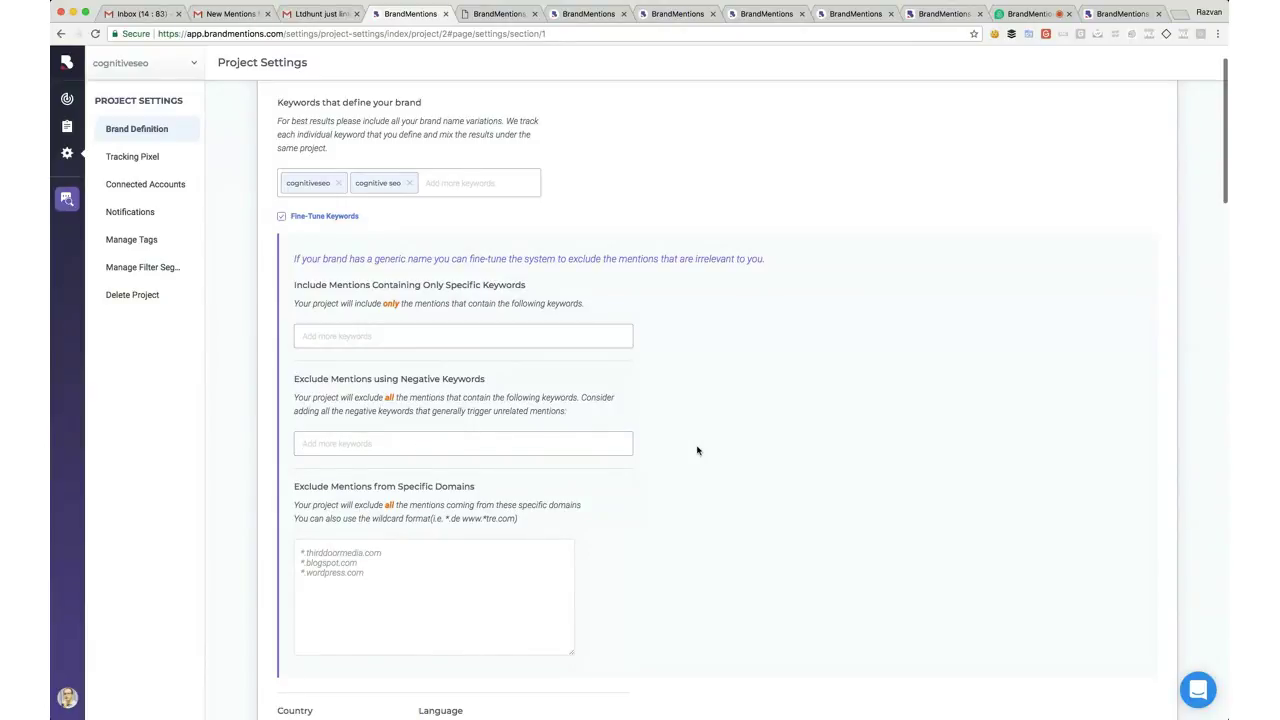
Look through the available country and language choices for the brand, keeping World Wide and Any Language
scroll(698, 450, down, 2)
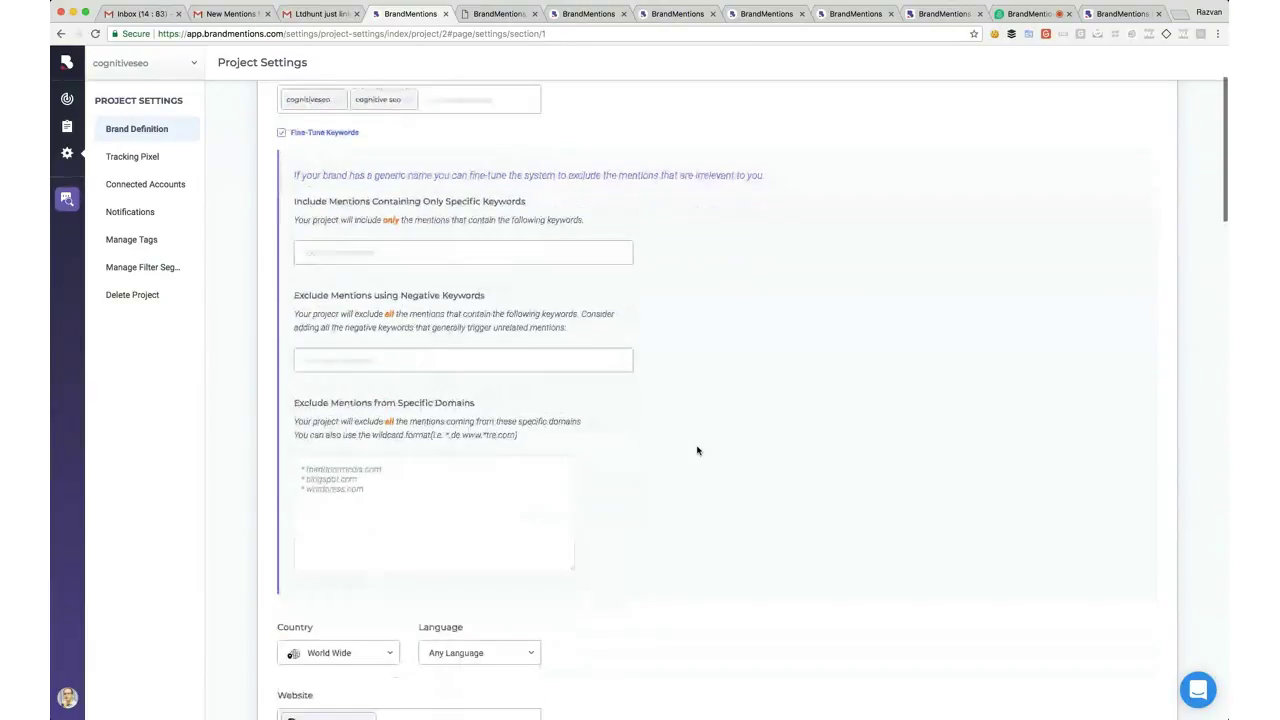
scroll(698, 450, down, 5)
click(372, 441)
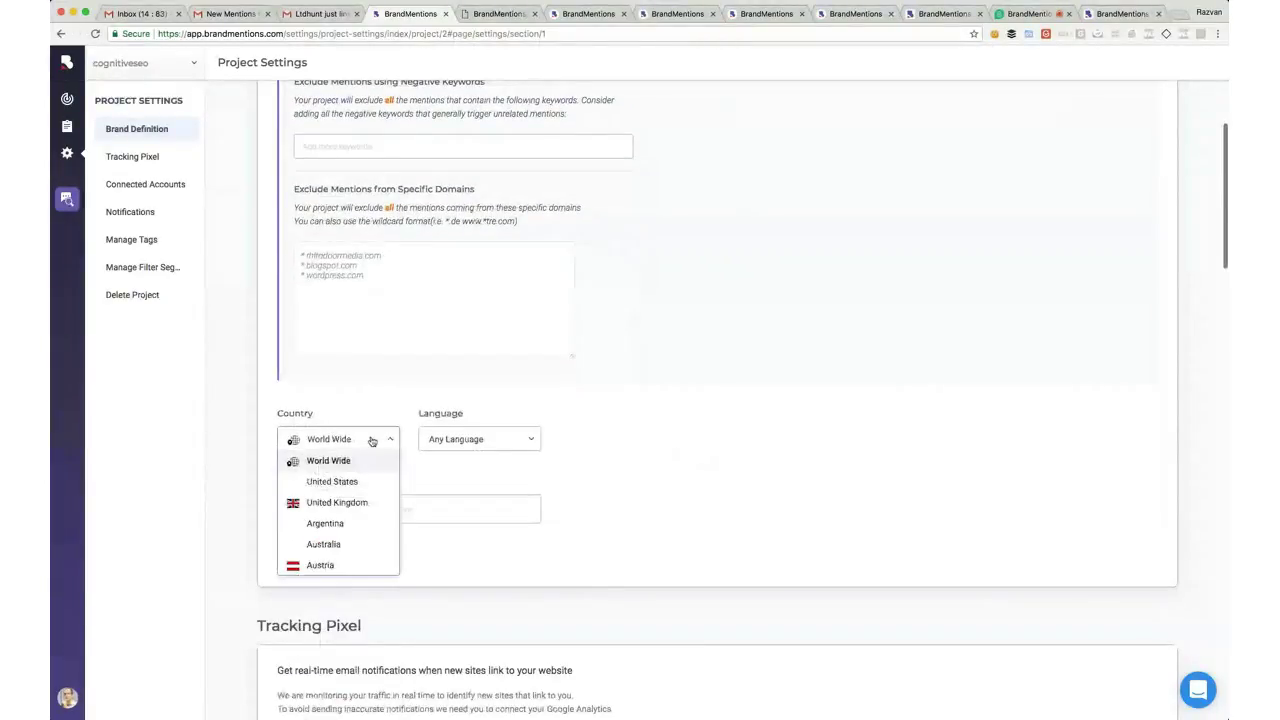
scroll(353, 521, down, 3)
scroll(353, 521, down, 10)
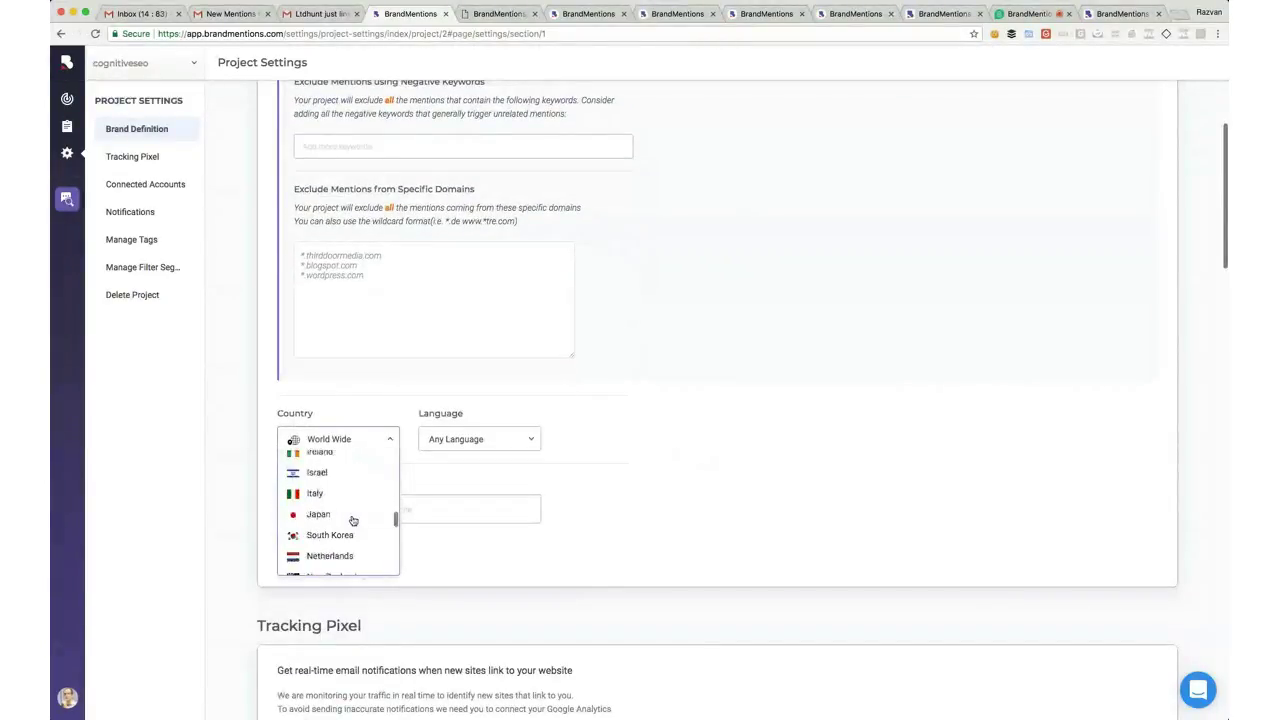
click(366, 439)
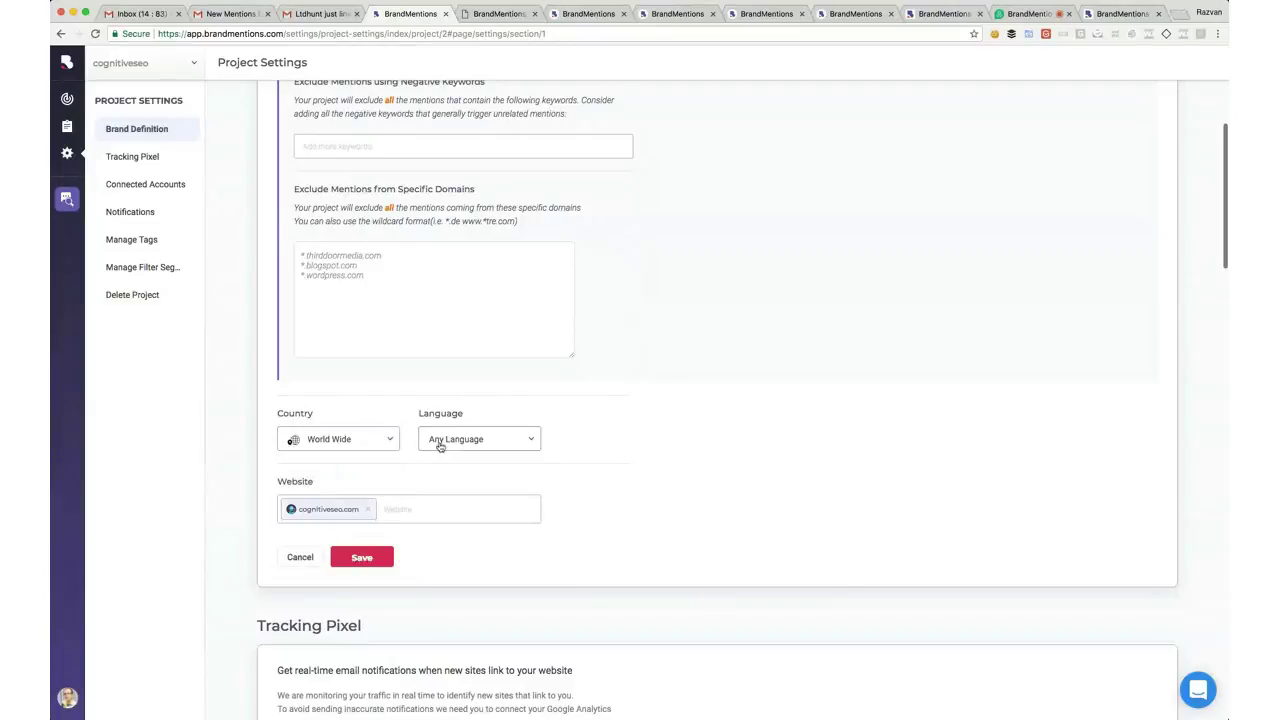
click(477, 443)
scroll(466, 520, down, 5)
scroll(466, 520, down, 2)
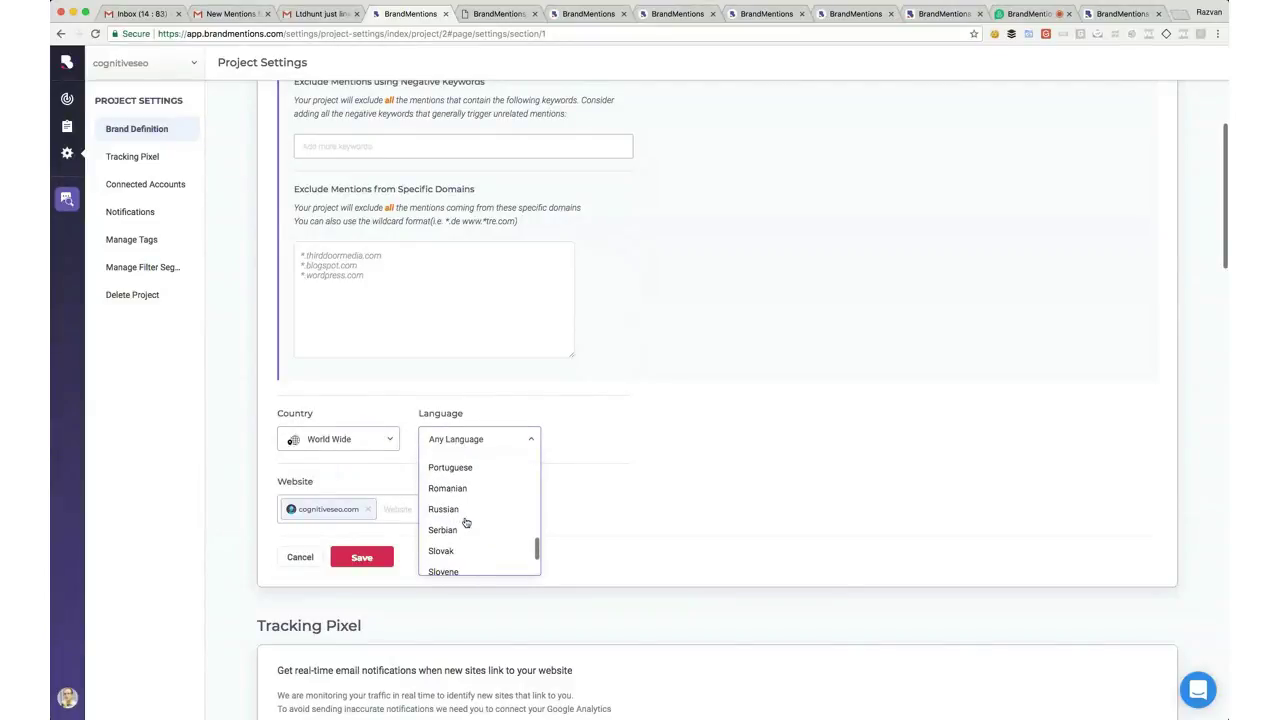
click(486, 438)
Add cognitiveseo.pl and cognitiveseo.in to the brand's websites, and remove both again
click(471, 515)
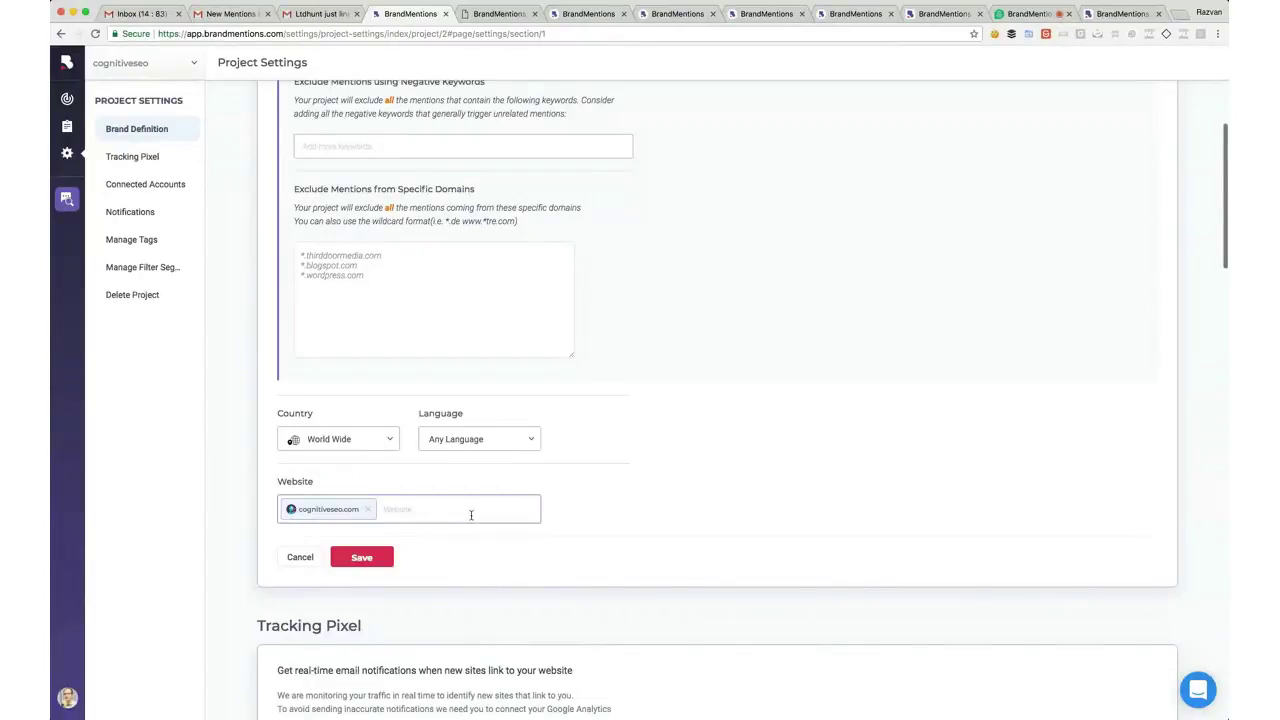
text(cognitiveseo.pl)
key(Return)
text(cognitiveseo.)
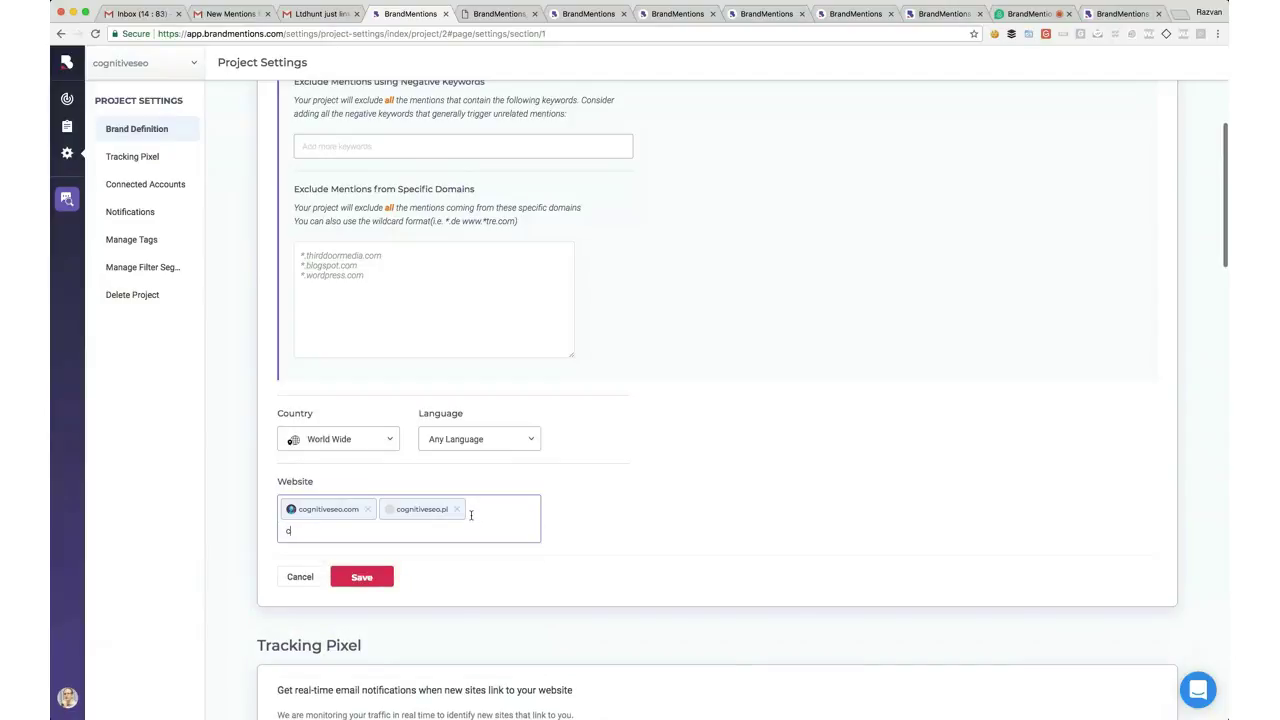
text(in)
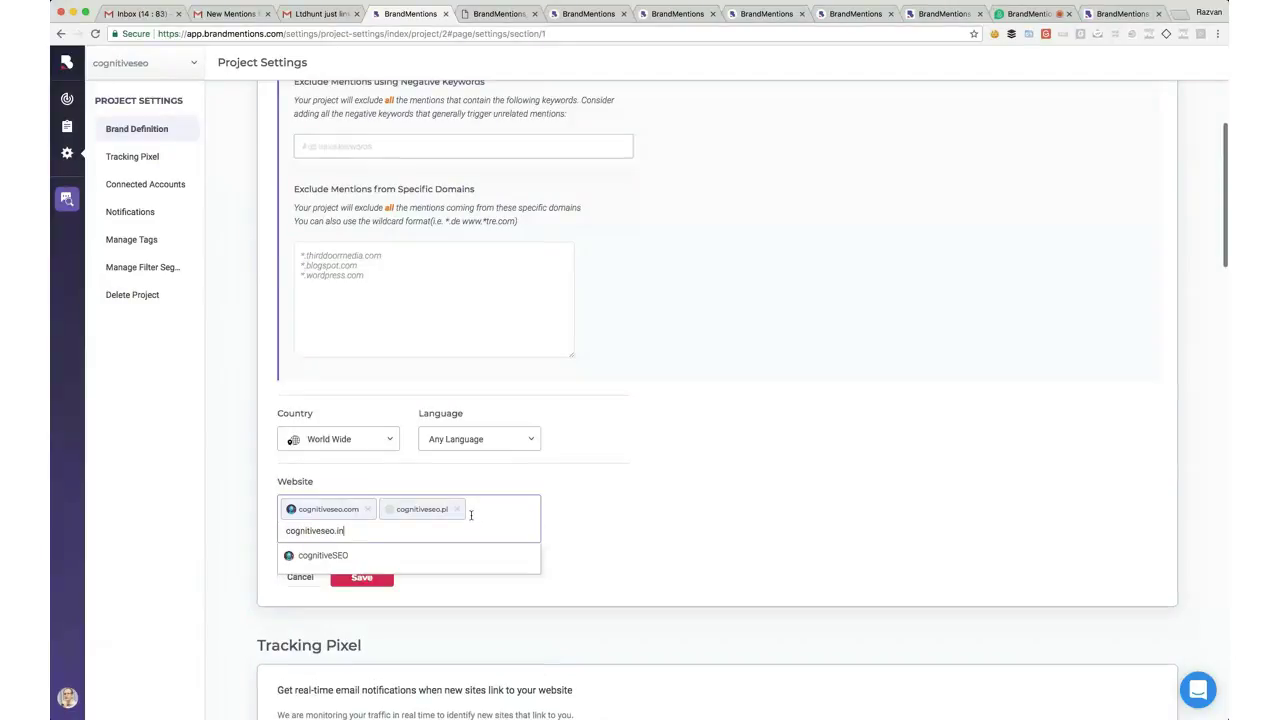
key(Return)
key(BackSpace)
key(BackSpace)
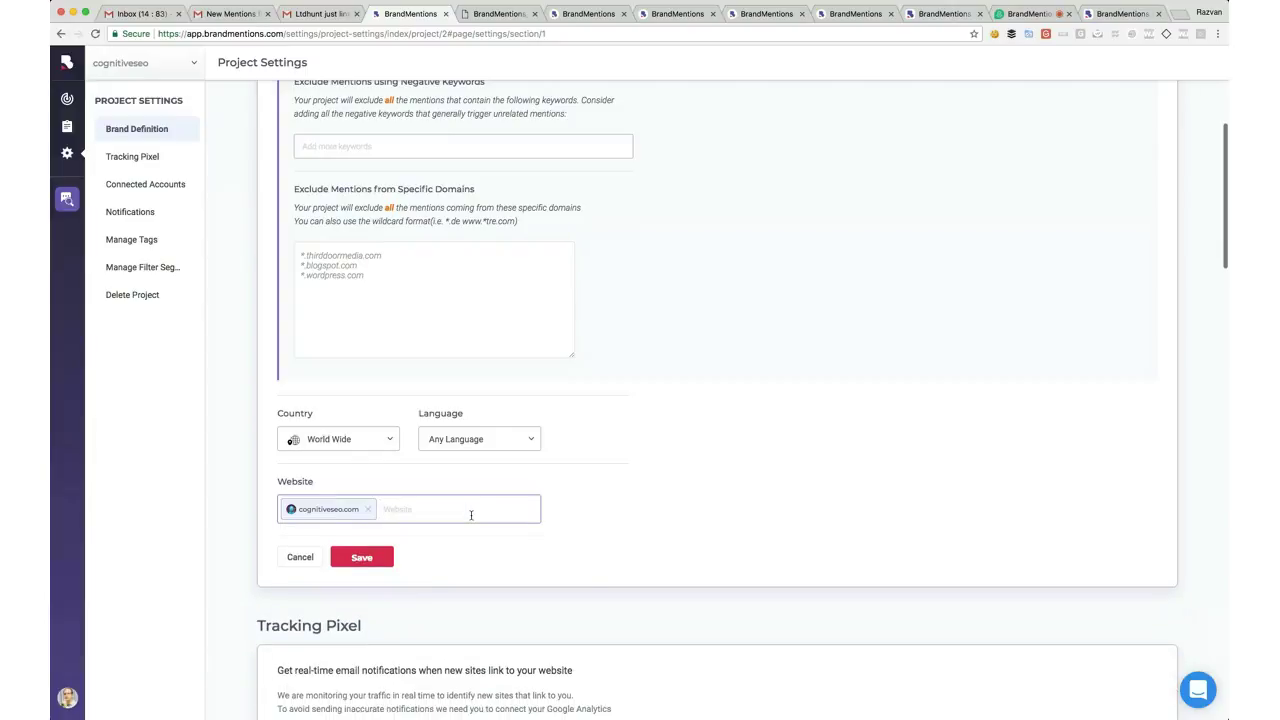
Show the Tracking Pixel settings and view the example new-link alert email in Gmail before returning to them
scroll(637, 394, down, 5)
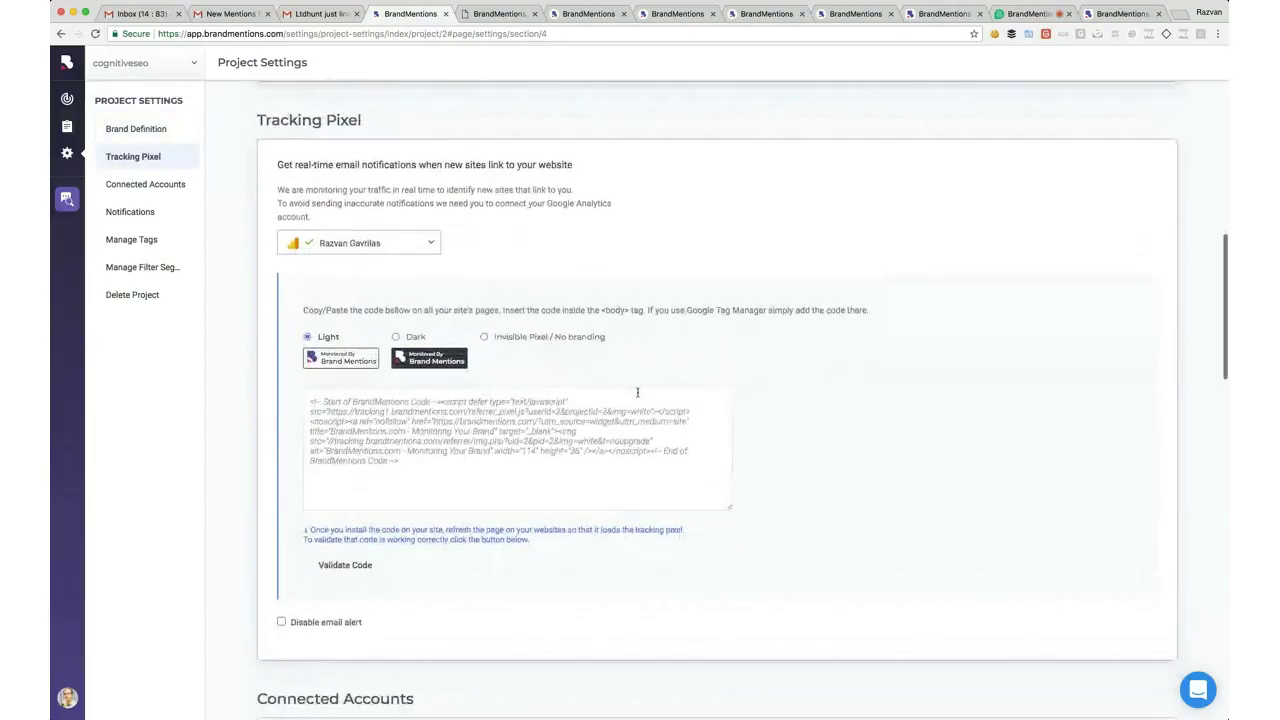
click(340, 16)
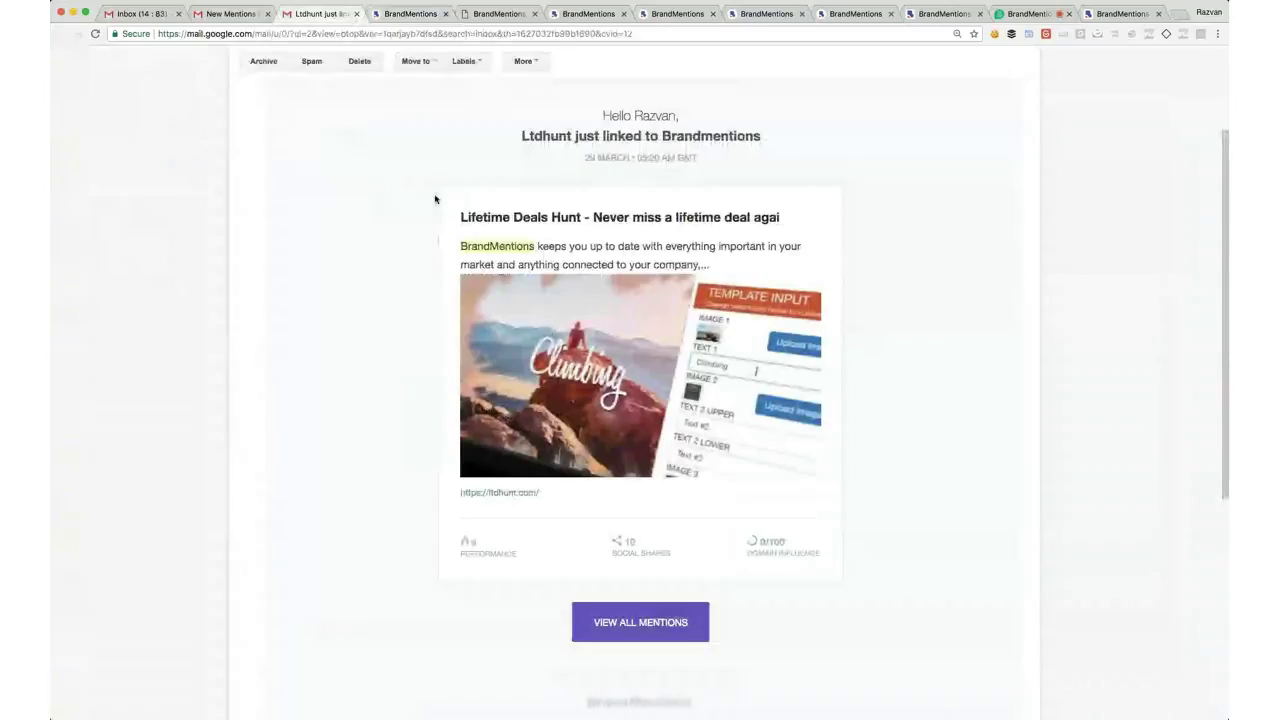
click(408, 16)
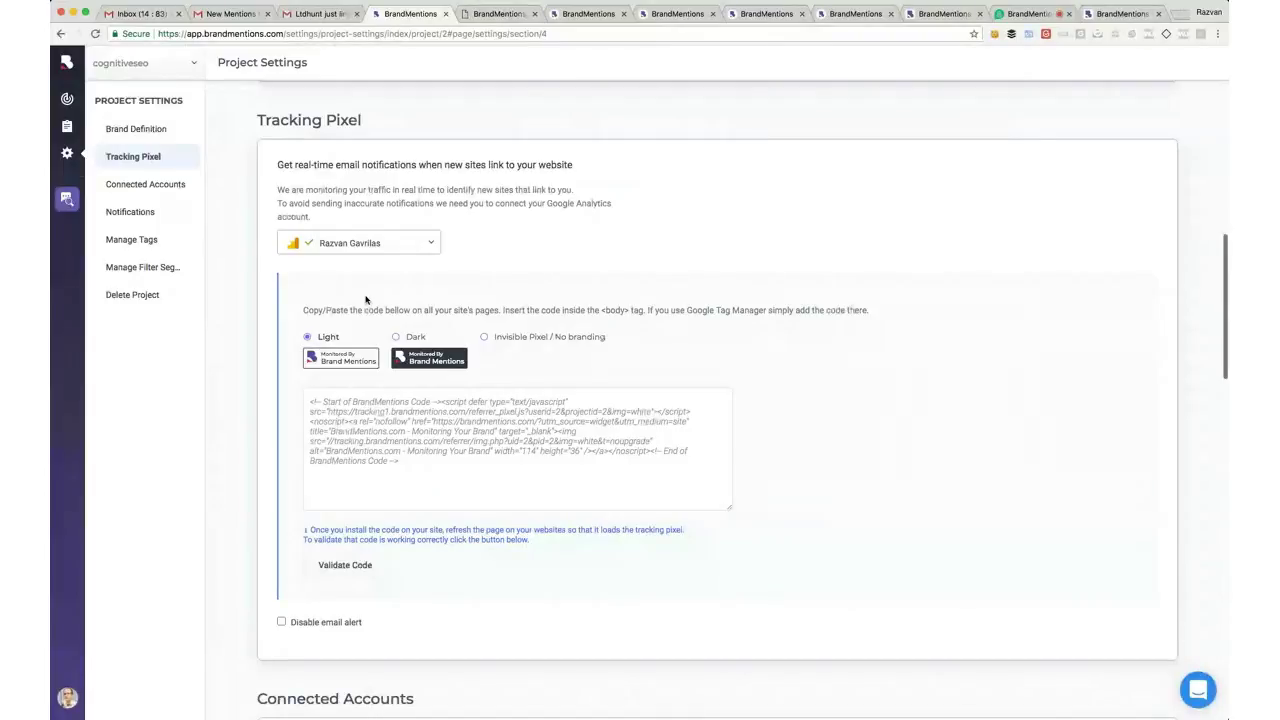
Examine the Tracking Pixel description of real-time link notifications and the Google Analytics account choices
drag(350, 164, 350, 188)
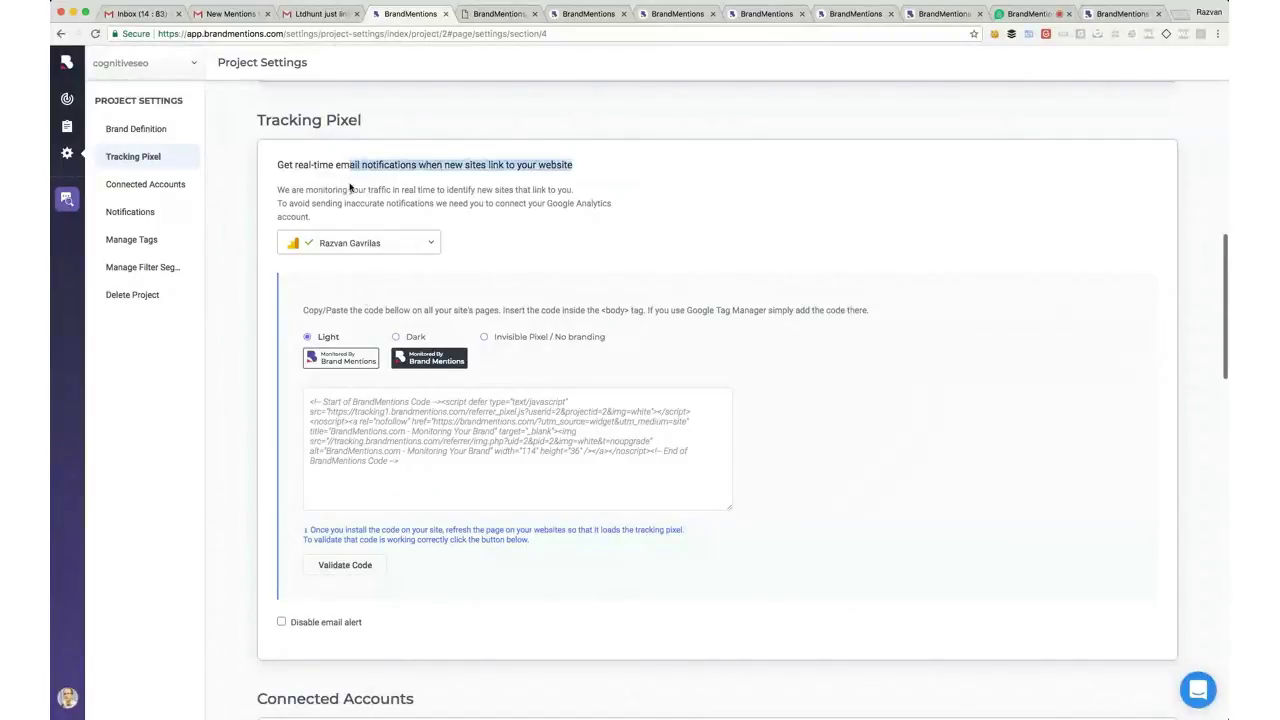
drag(276, 165, 275, 184)
click(400, 222)
click(392, 236)
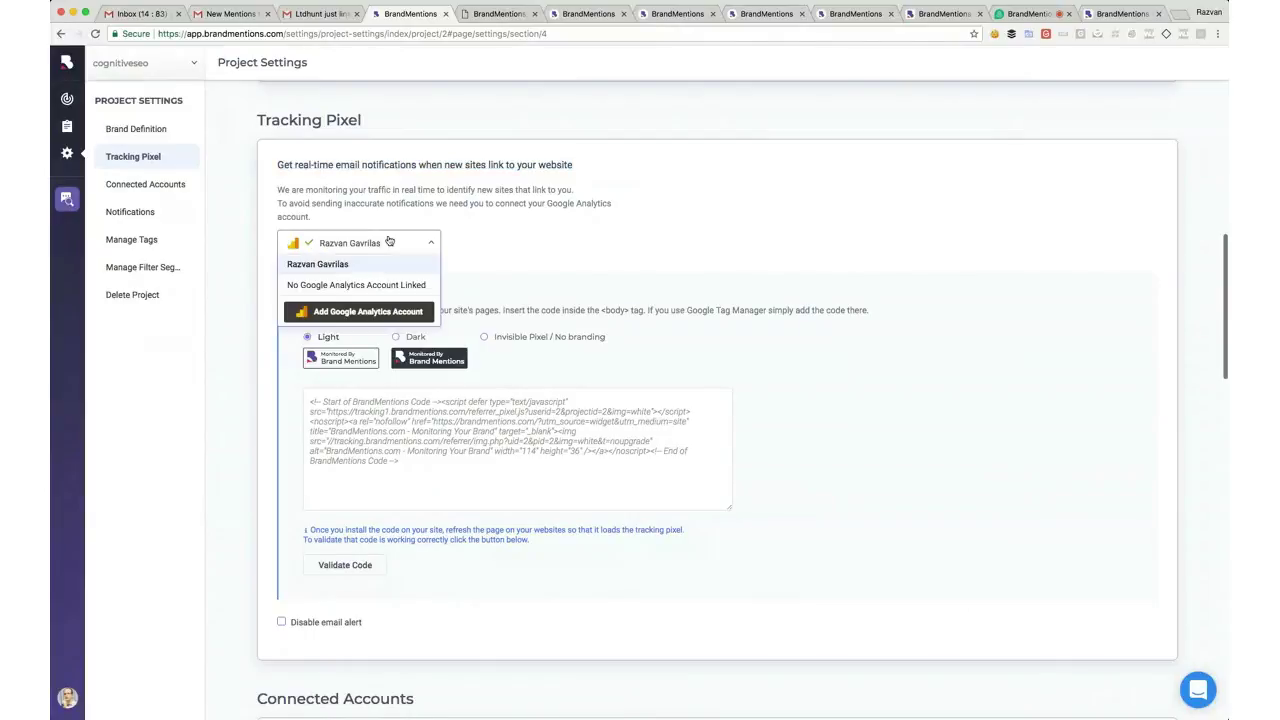
click(390, 233)
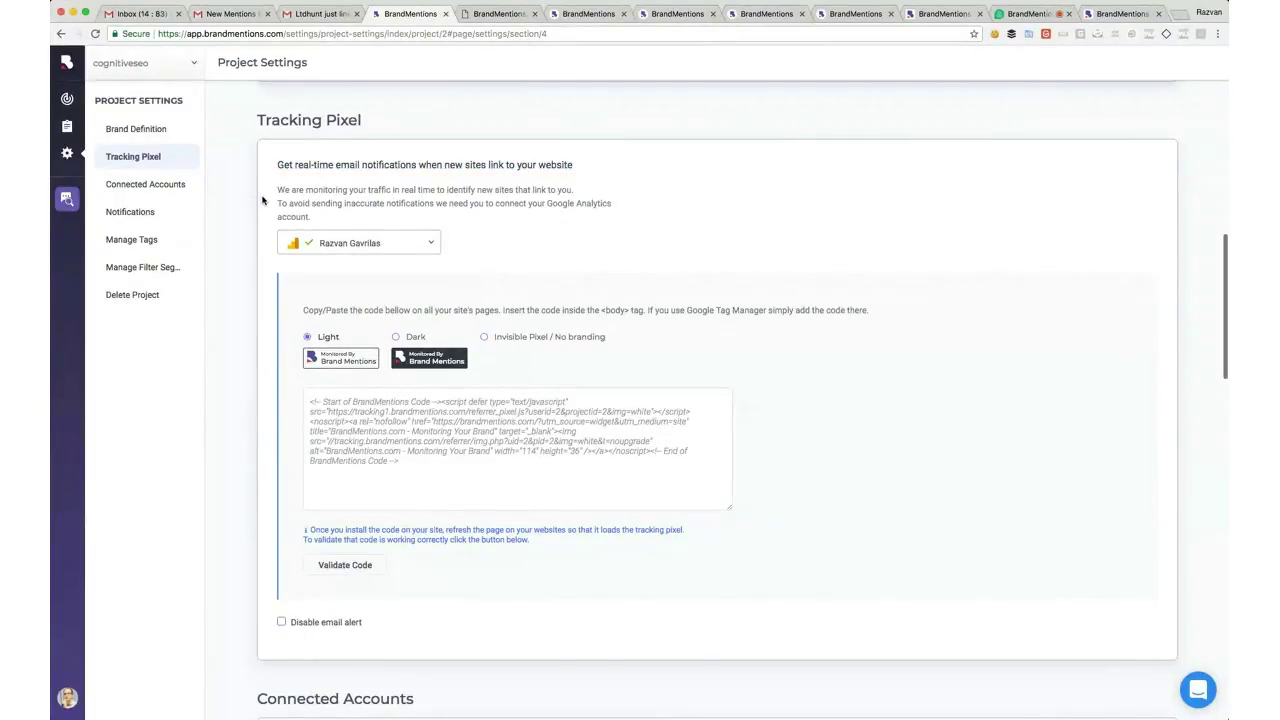
drag(273, 204, 308, 216)
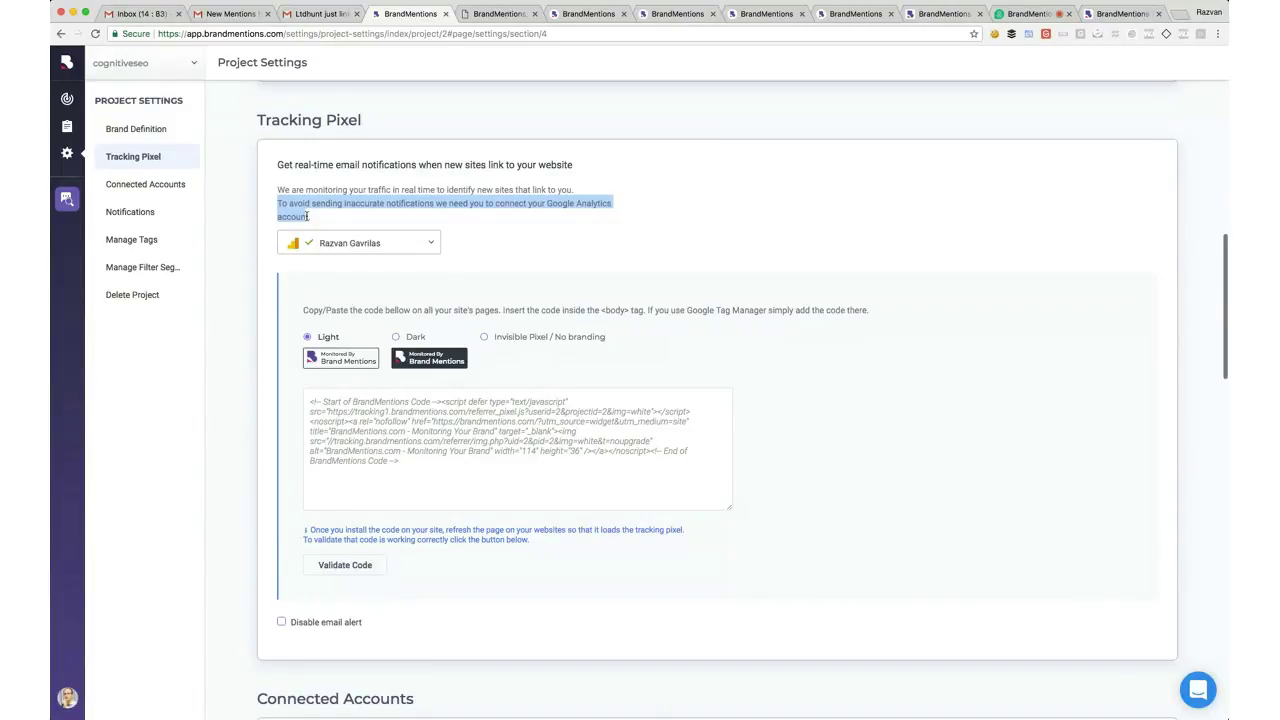
click(334, 218)
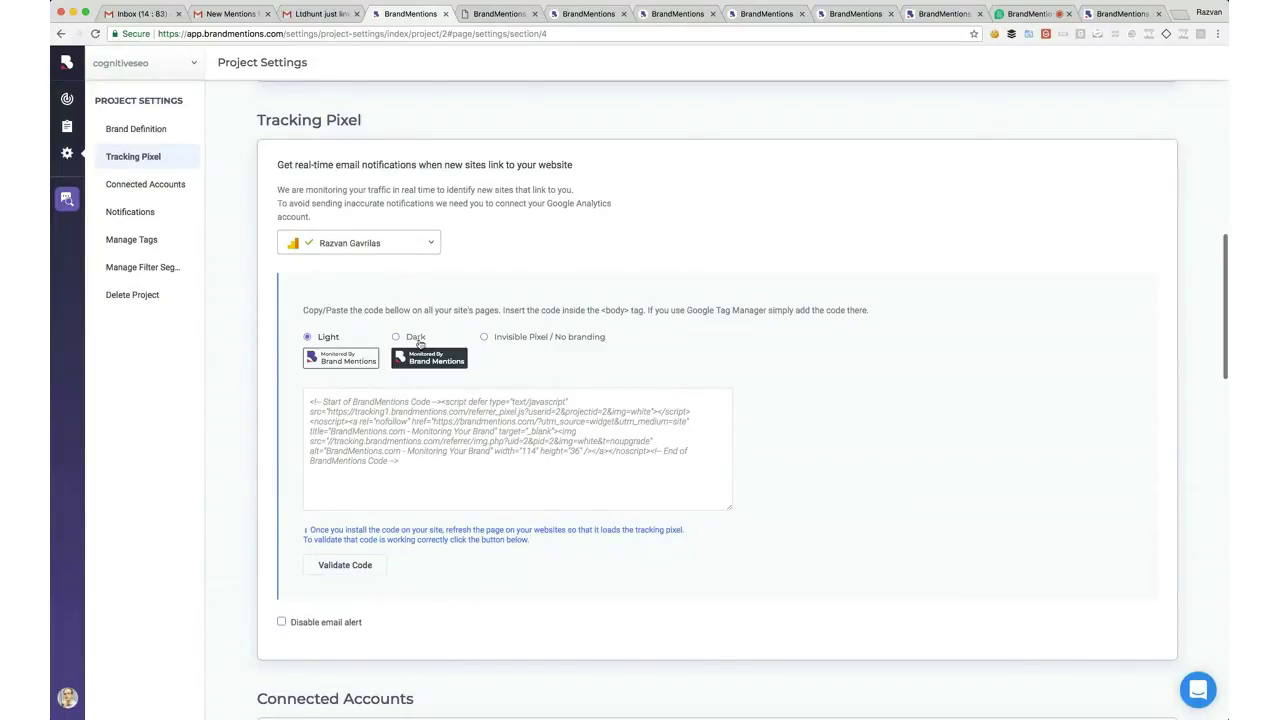
Examine the tracking pixel's installation code, its badge style choices, and the code validation and email alert options
click(425, 472)
click(428, 470)
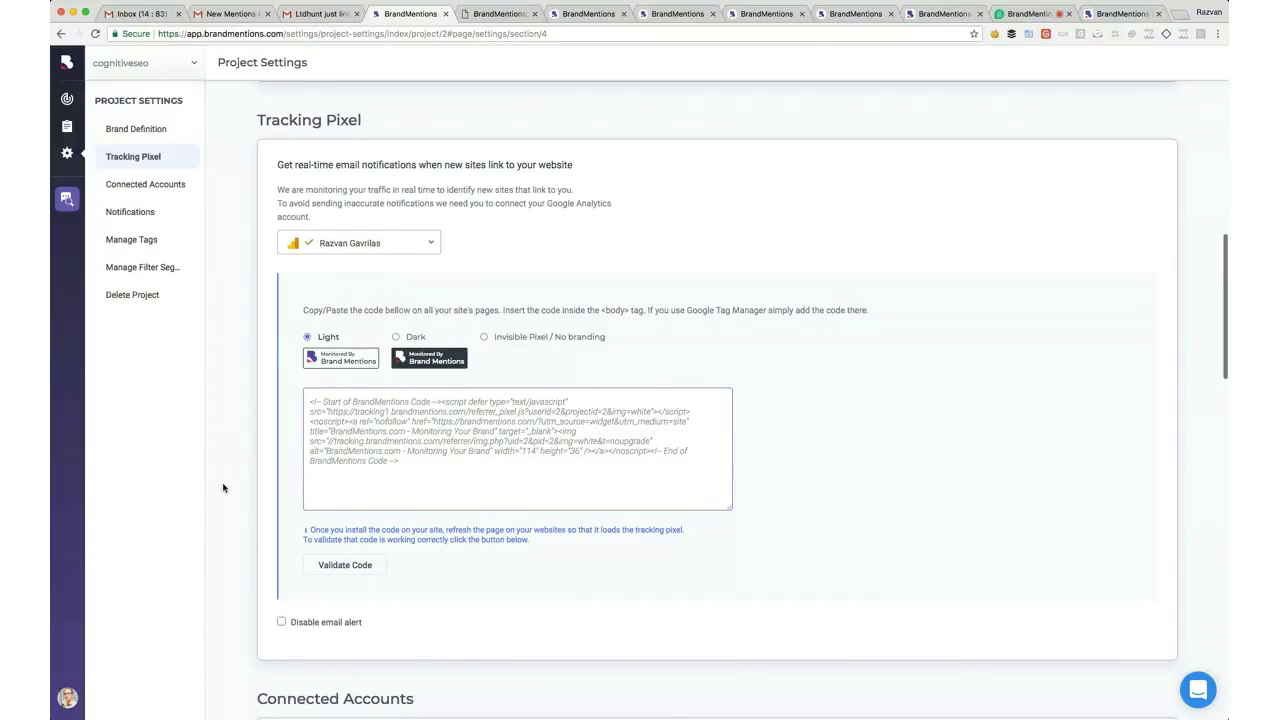
scroll(224, 491, down, 1)
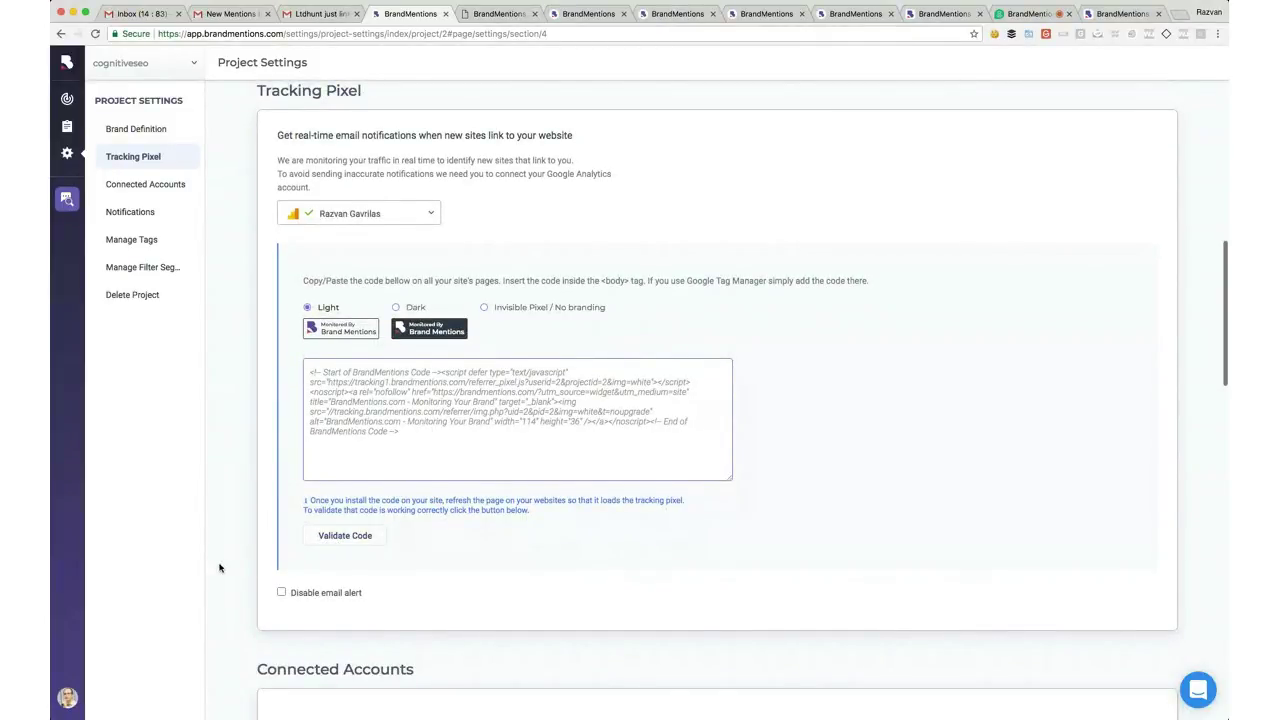
scroll(220, 568, down, 3)
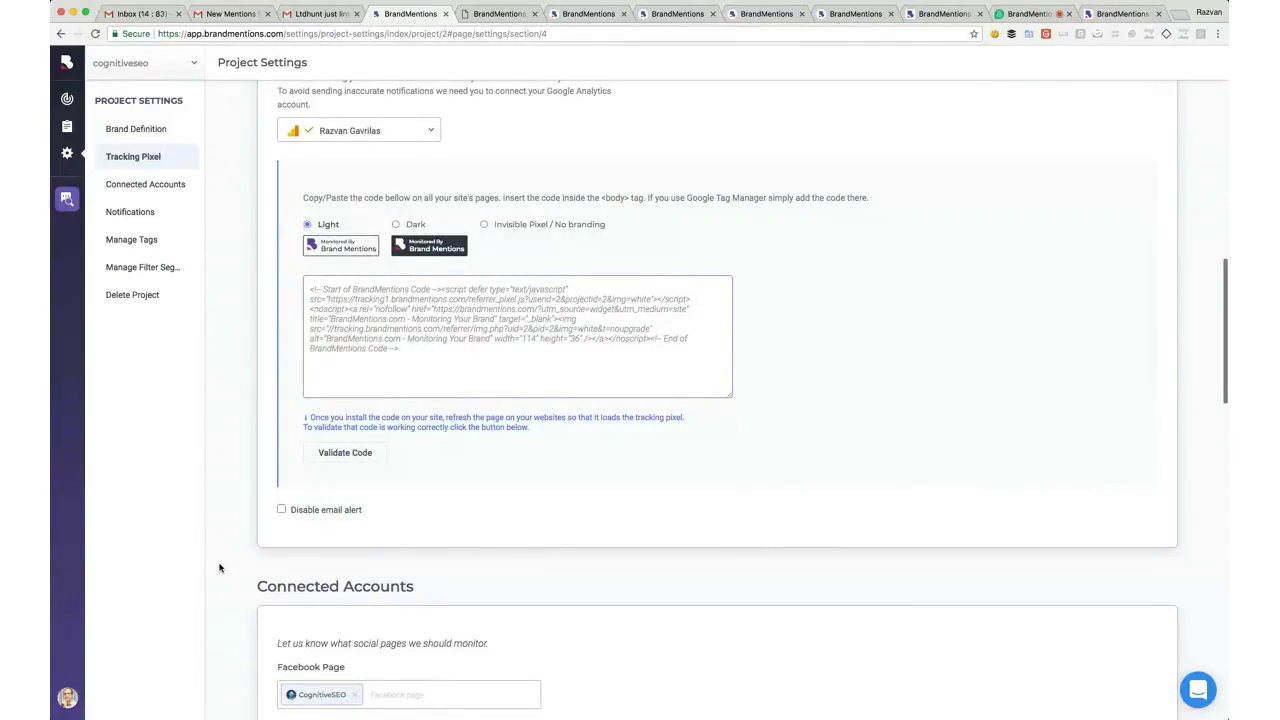
Review the Connected Accounts settings for the monitored Facebook page, Twitter profile and linked social accounts
scroll(220, 568, down, 10)
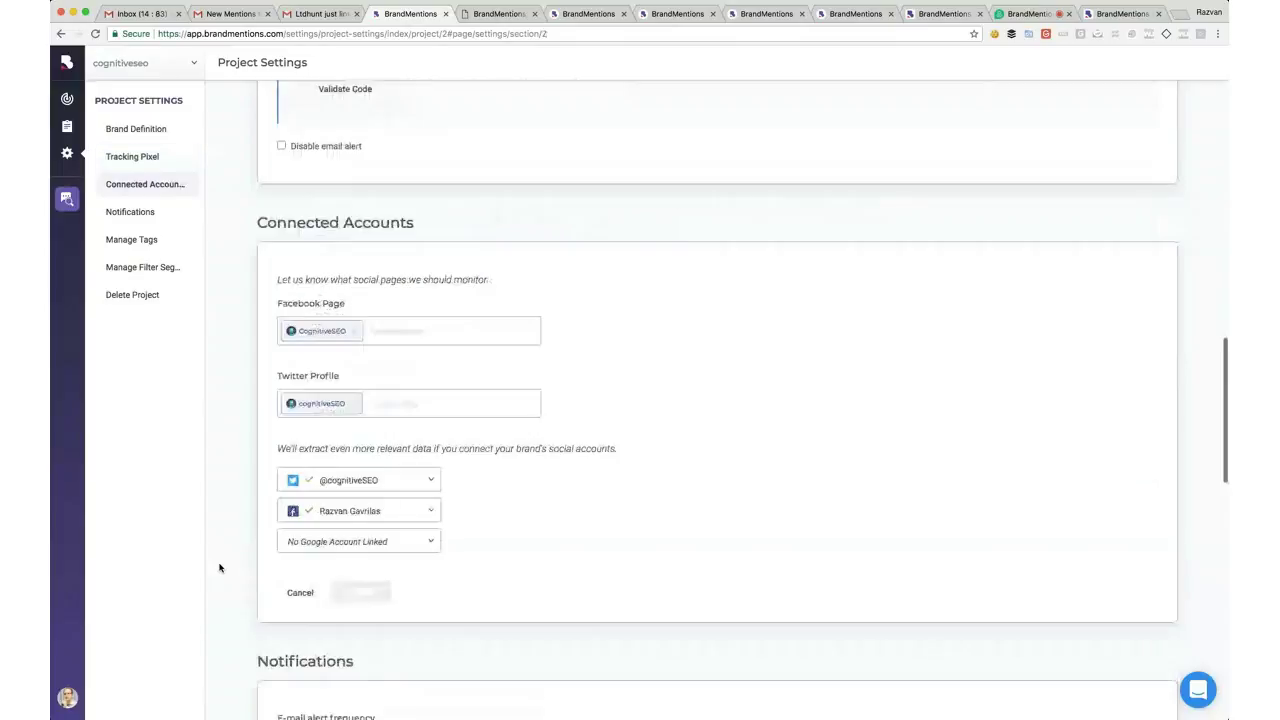
scroll(220, 568, down, 1)
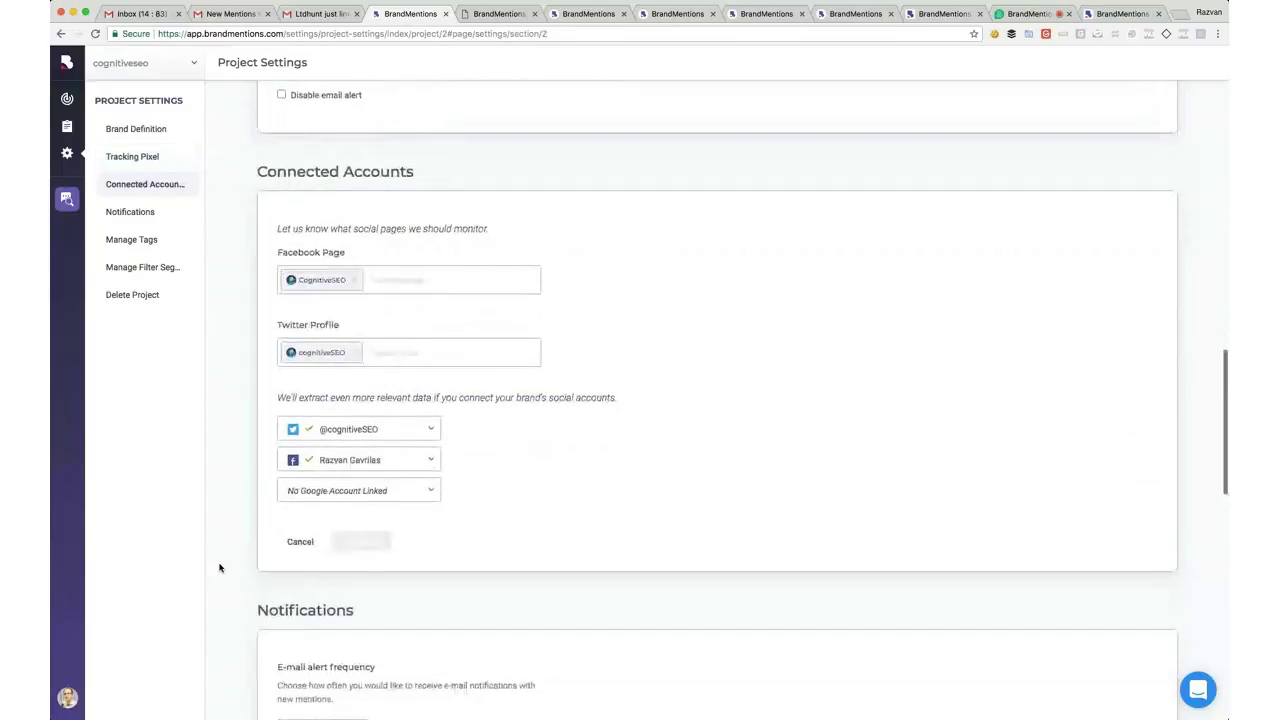
scroll(220, 568, down, 1)
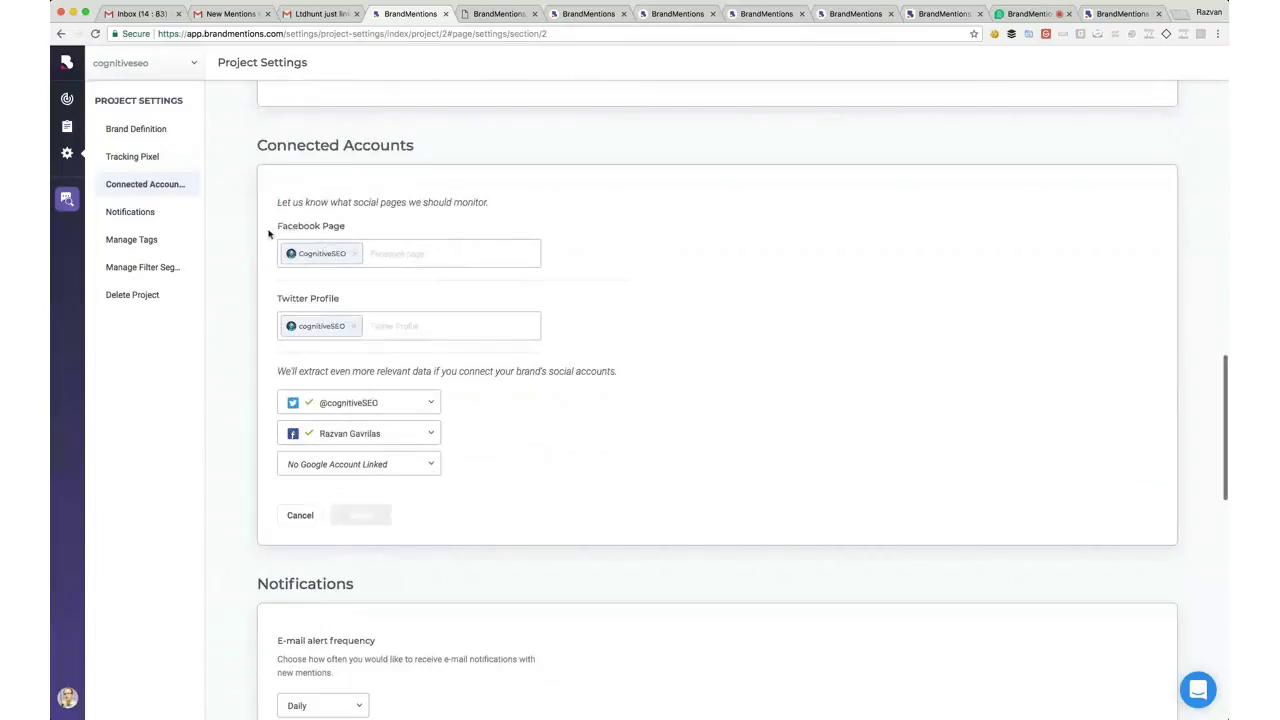
scroll(258, 358, down, 1)
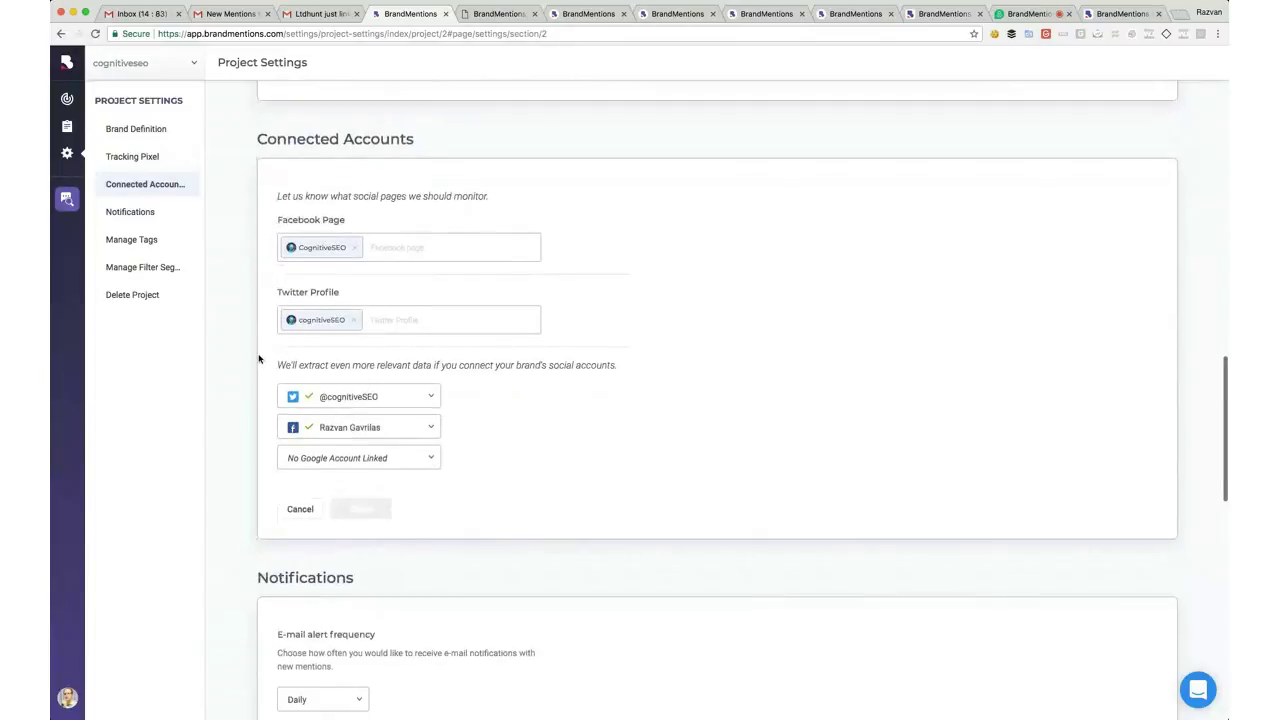
scroll(258, 358, down, 1)
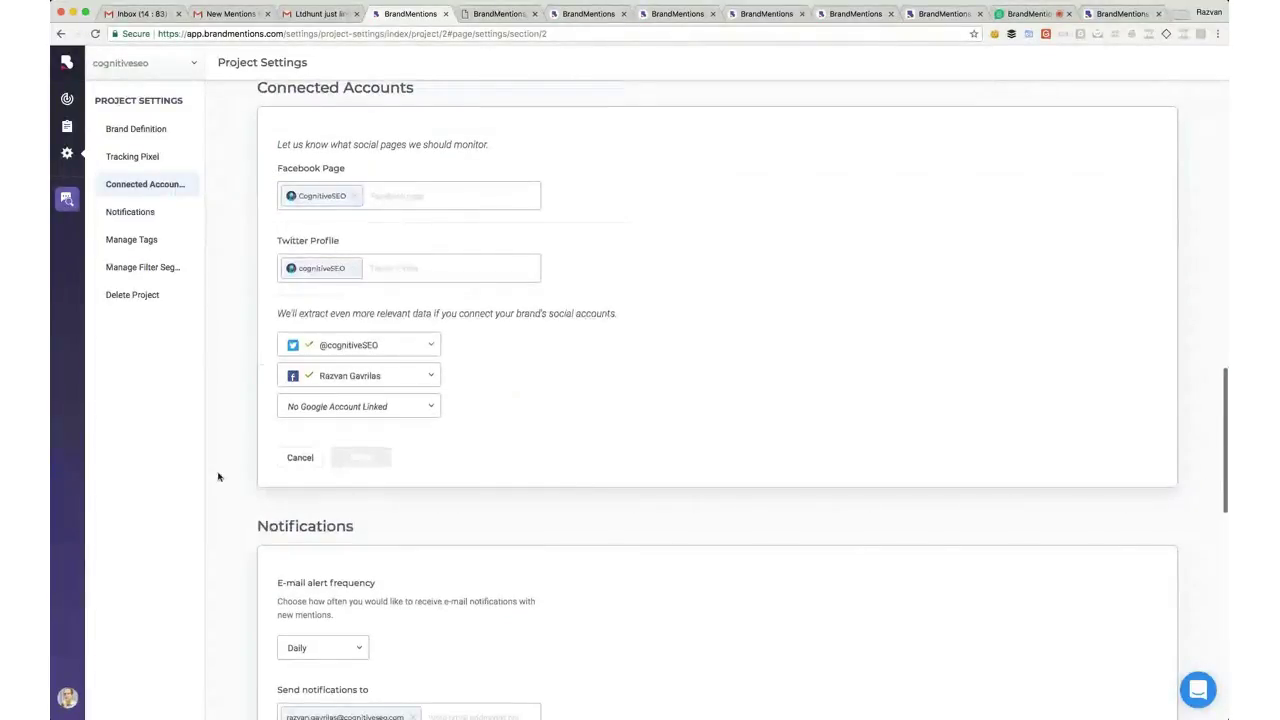
Look through the e-mail alert frequency choices, keeping Daily, and review the notification recipient, hour and time zone settings
scroll(240, 484, down, 4)
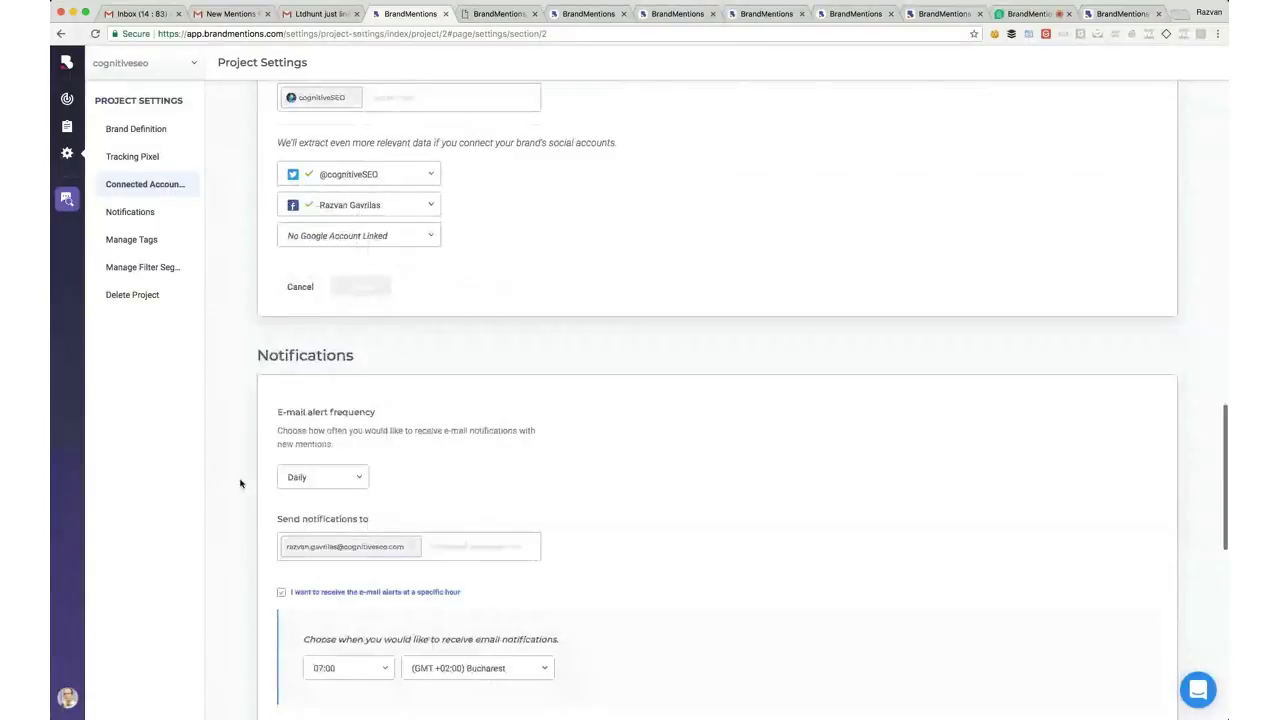
scroll(240, 484, down, 4)
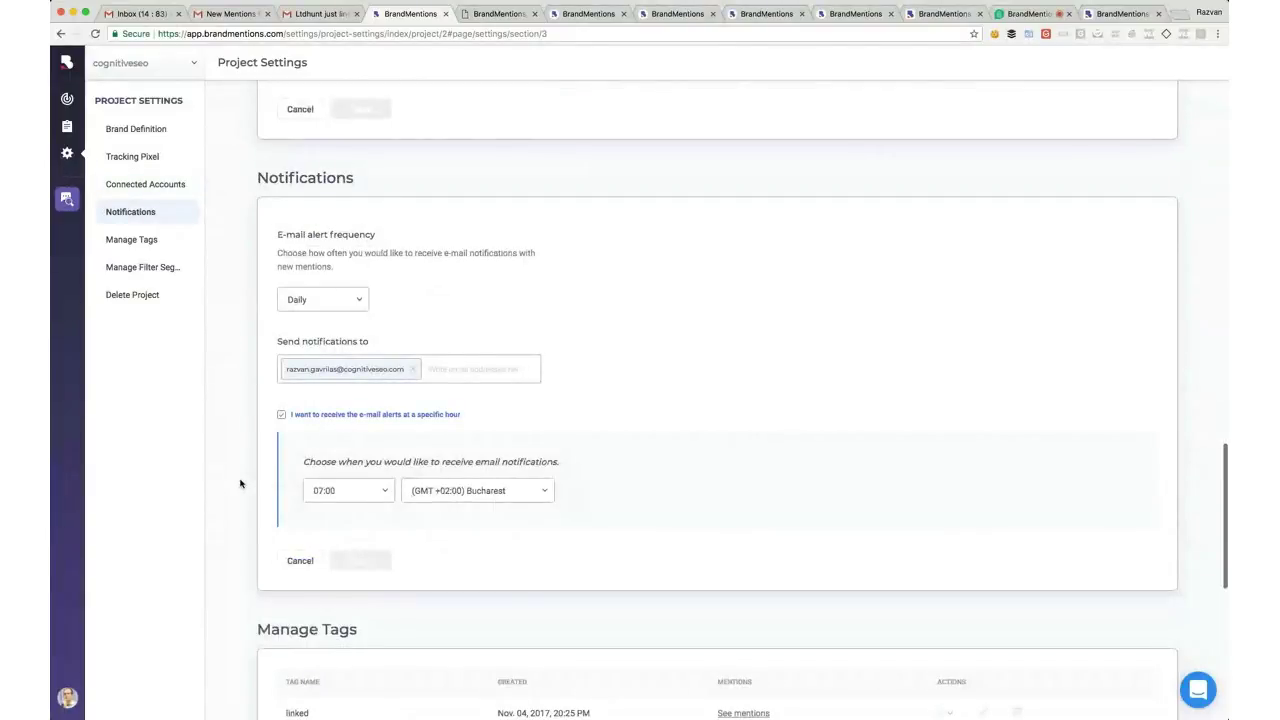
click(353, 301)
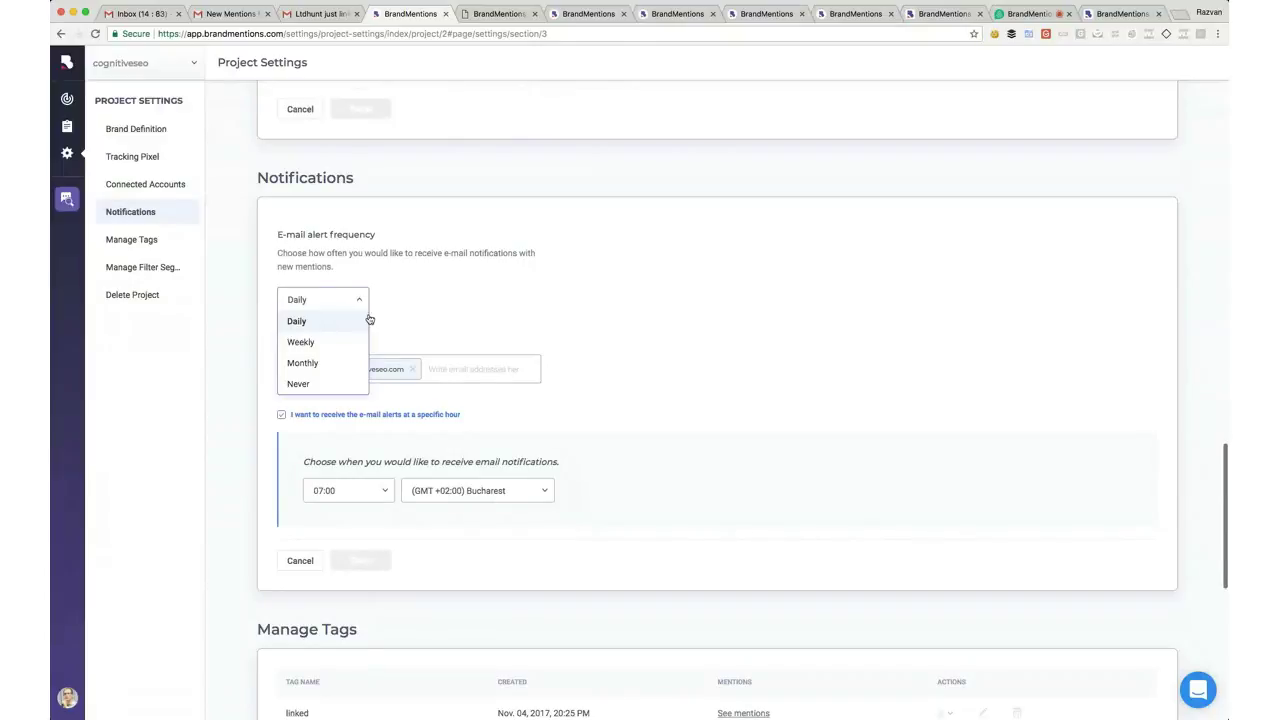
click(452, 331)
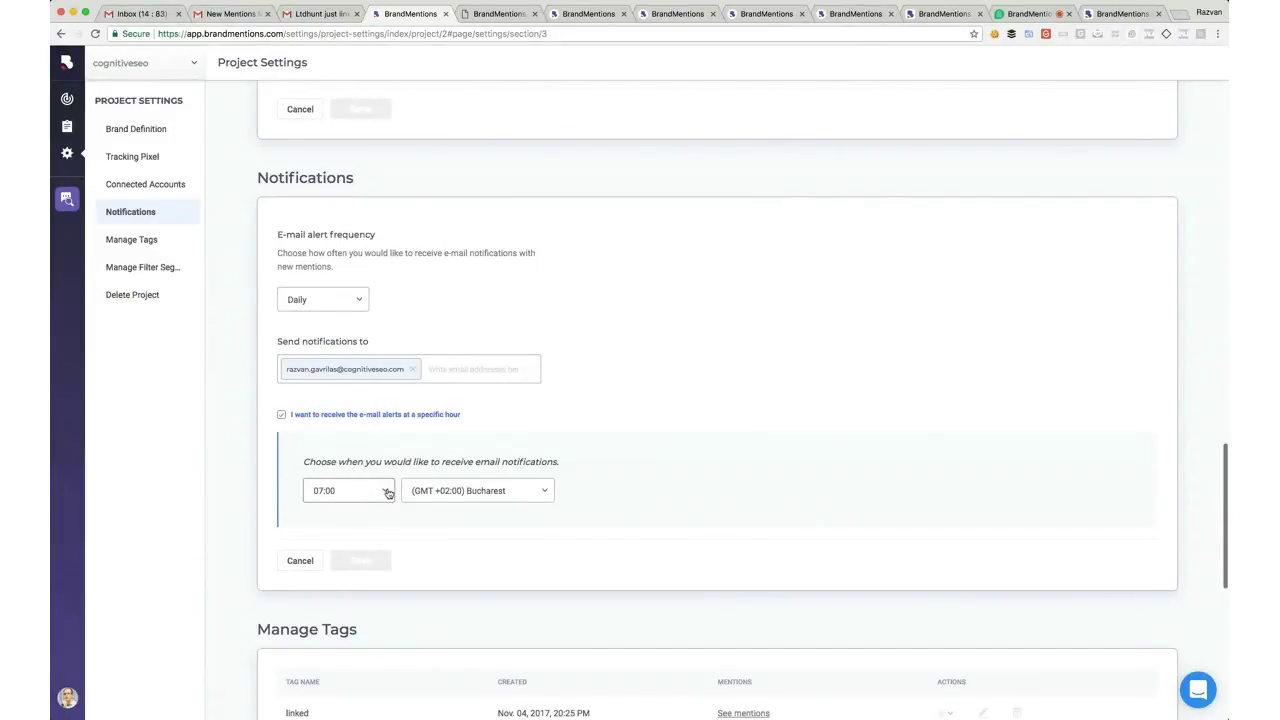
scroll(420, 566, down, 1)
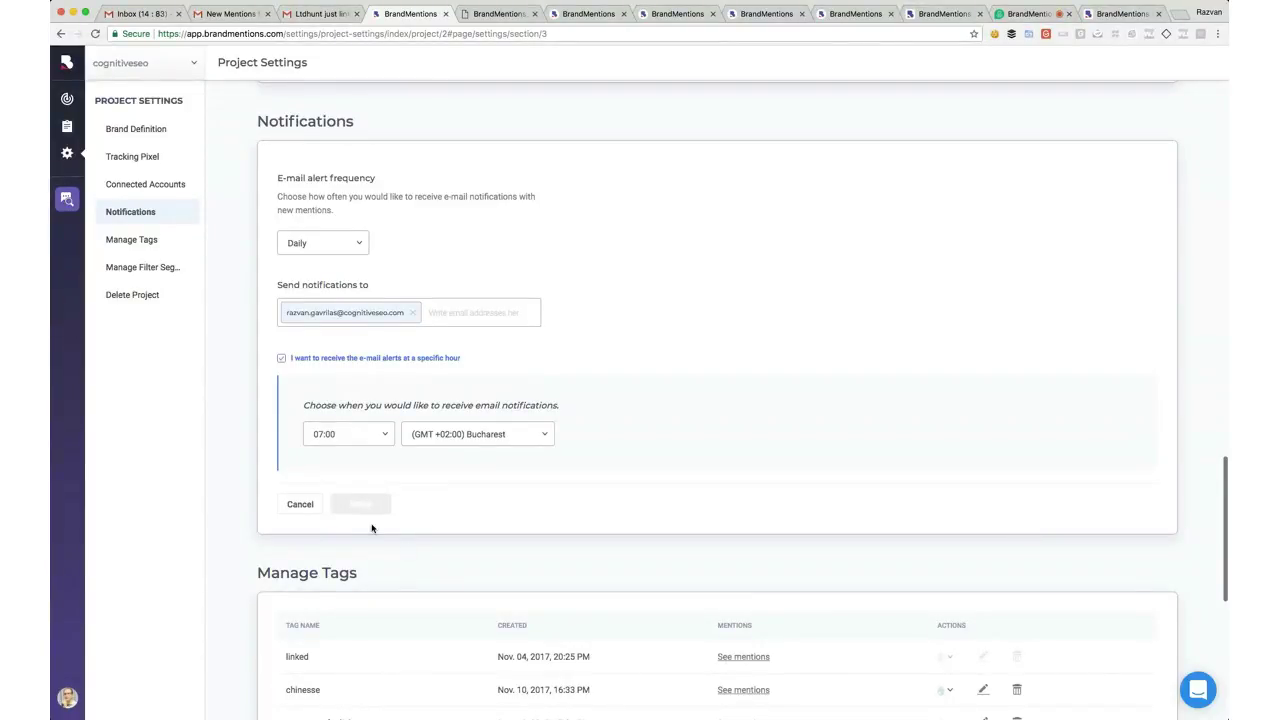
Set the color of the "chinesse" tag to red, and view the filter segments and project deletion settings
scroll(230, 559, down, 3)
scroll(230, 559, down, 1)
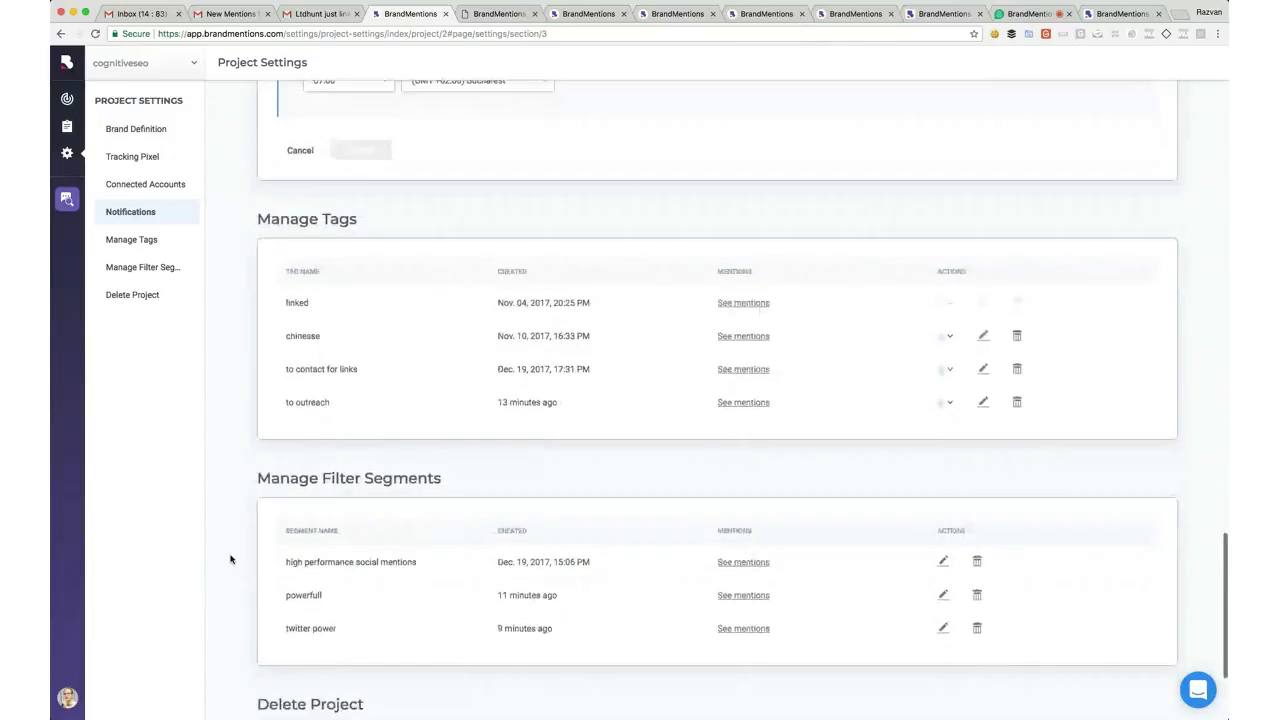
scroll(230, 559, down, 1)
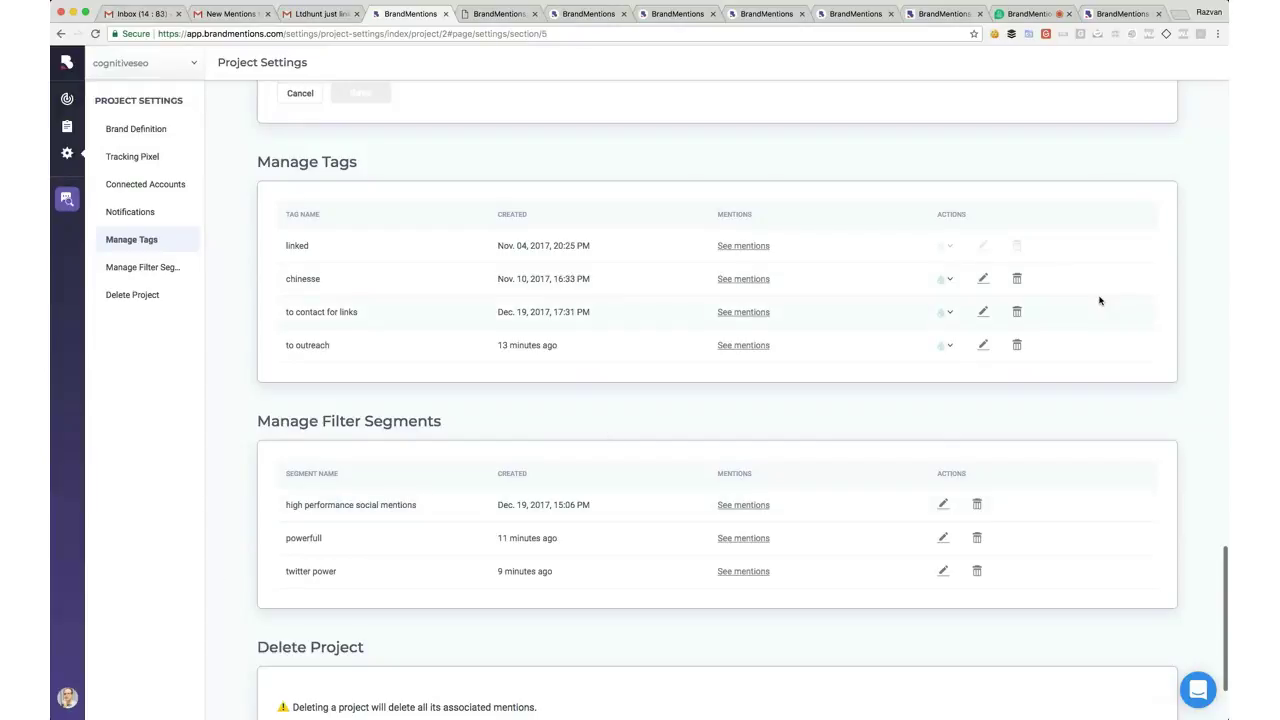
click(952, 280)
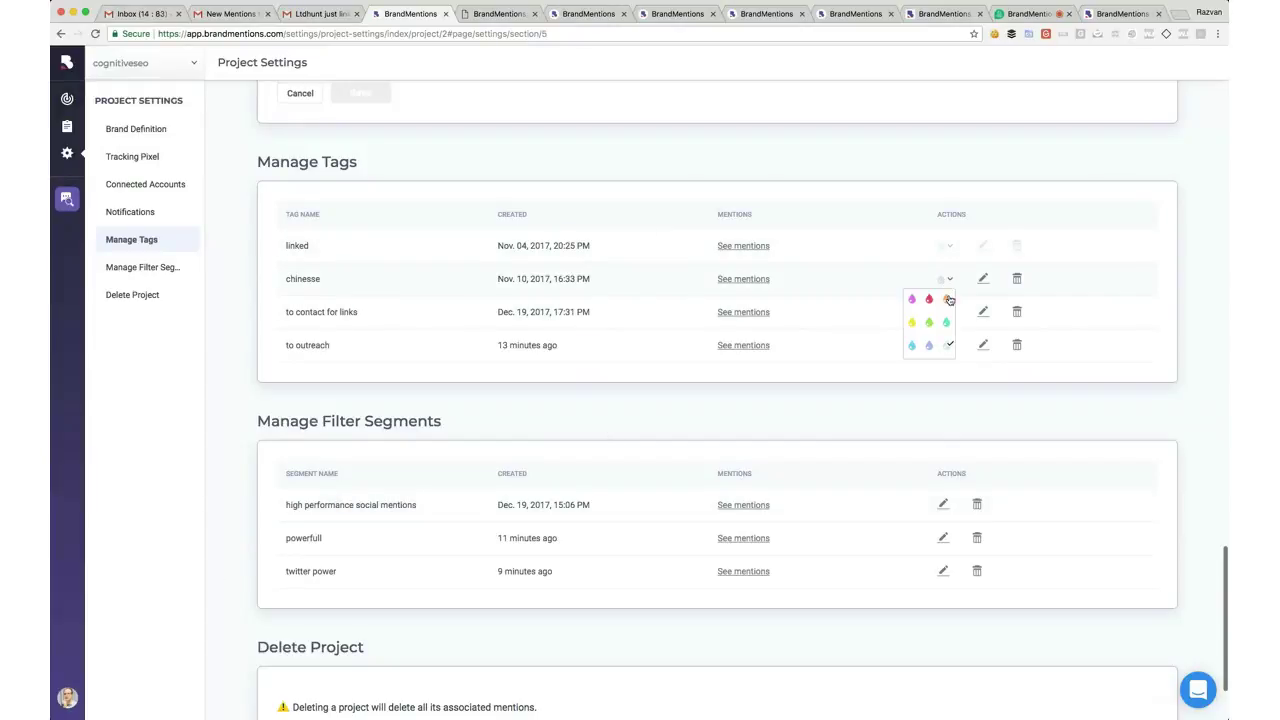
click(929, 299)
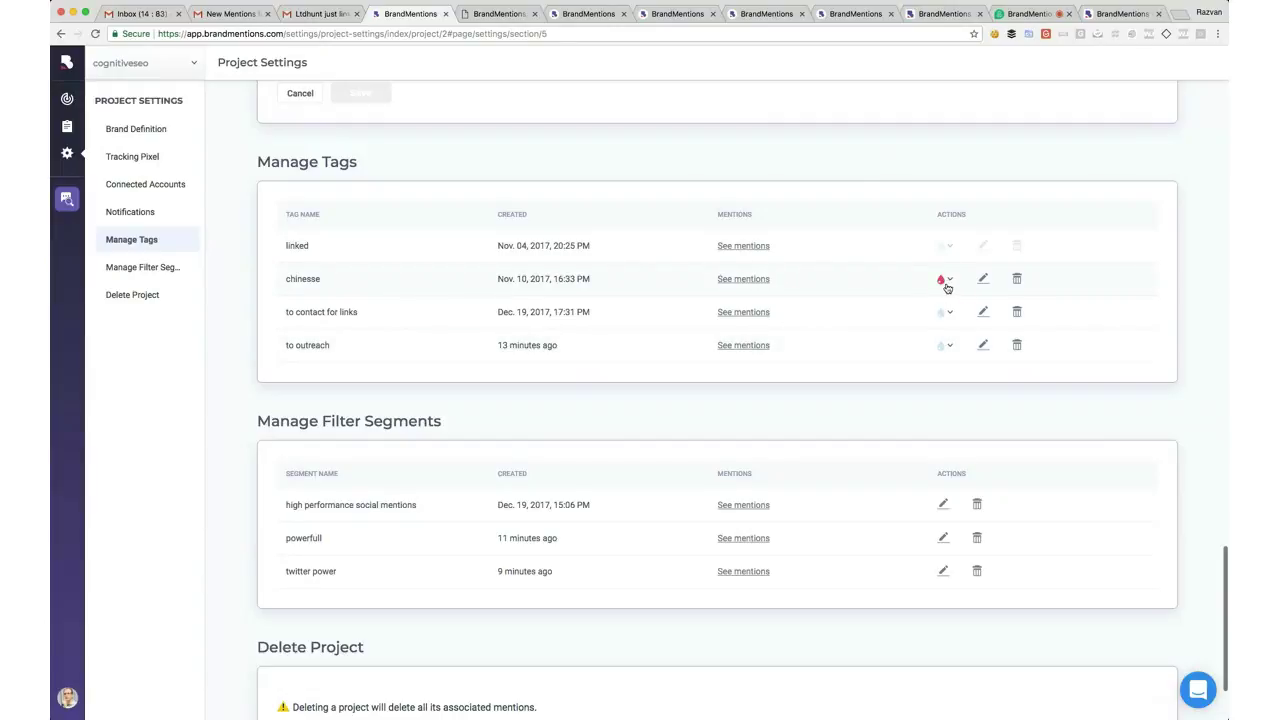
scroll(240, 504, down, 3)
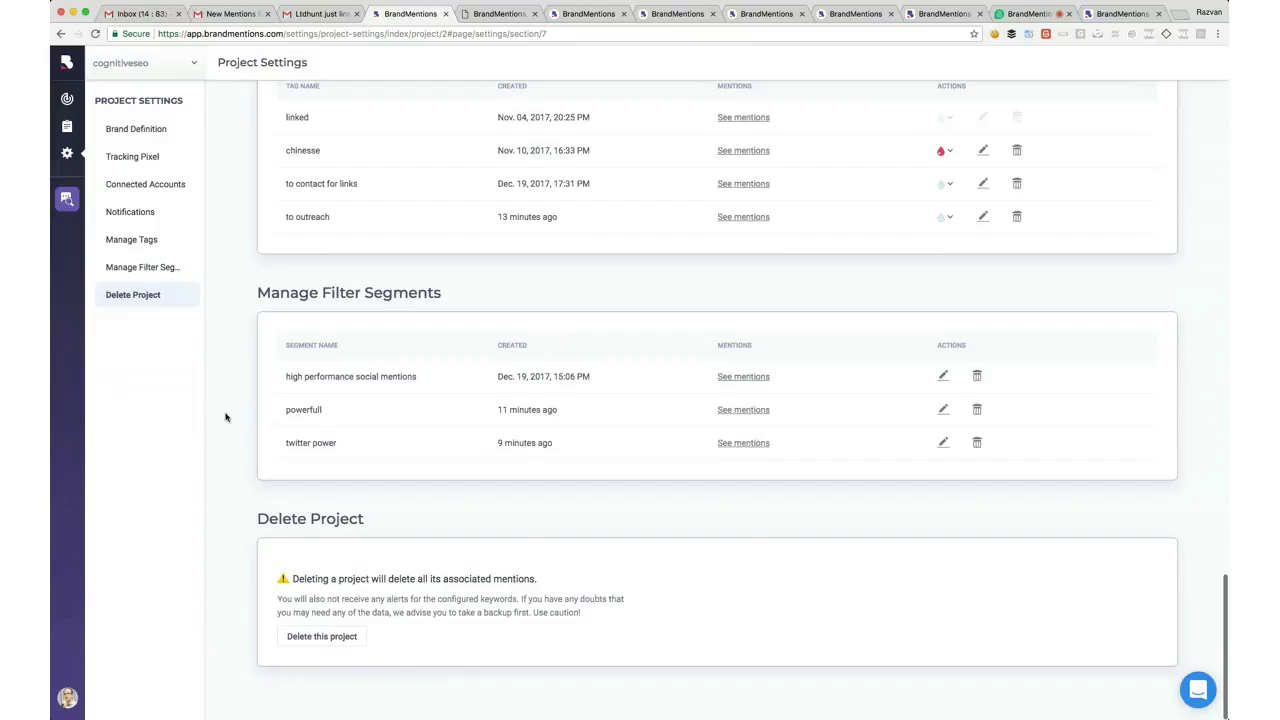
scroll(200, 300, up, 1)
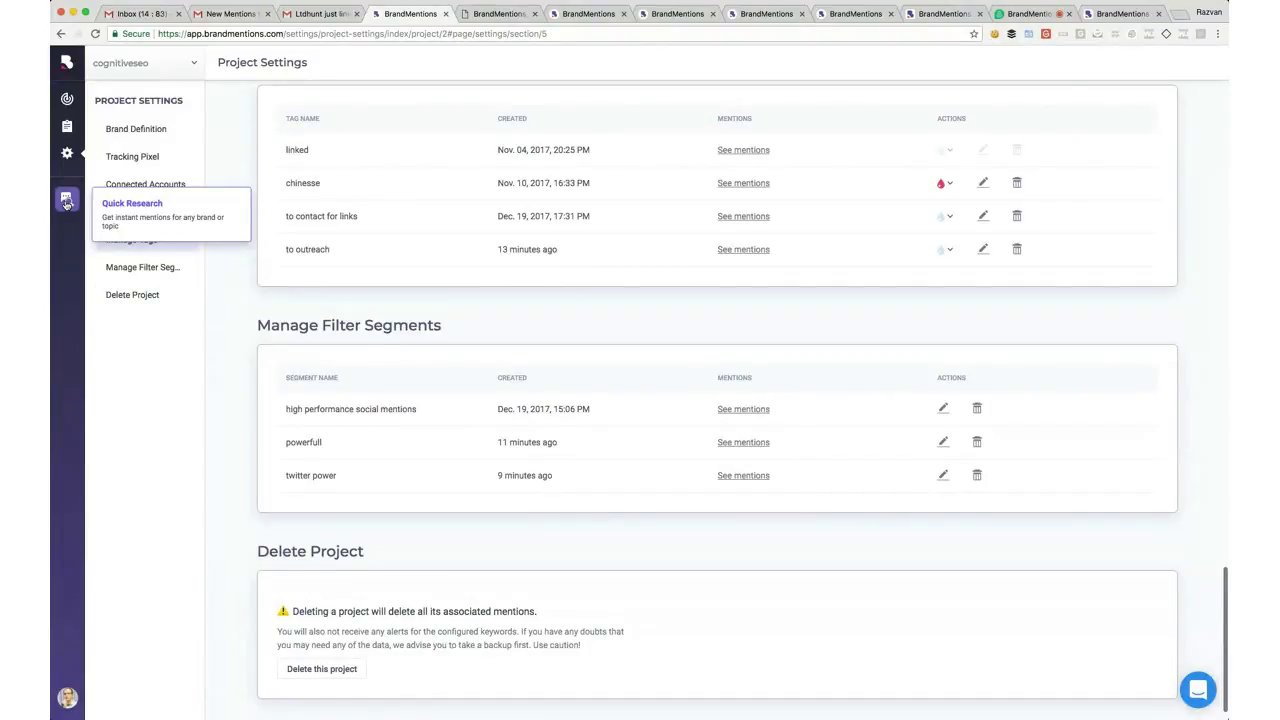
Run a Quick Research search for "search engine land" in any language, limited to the last 24 hours
click(66, 201)
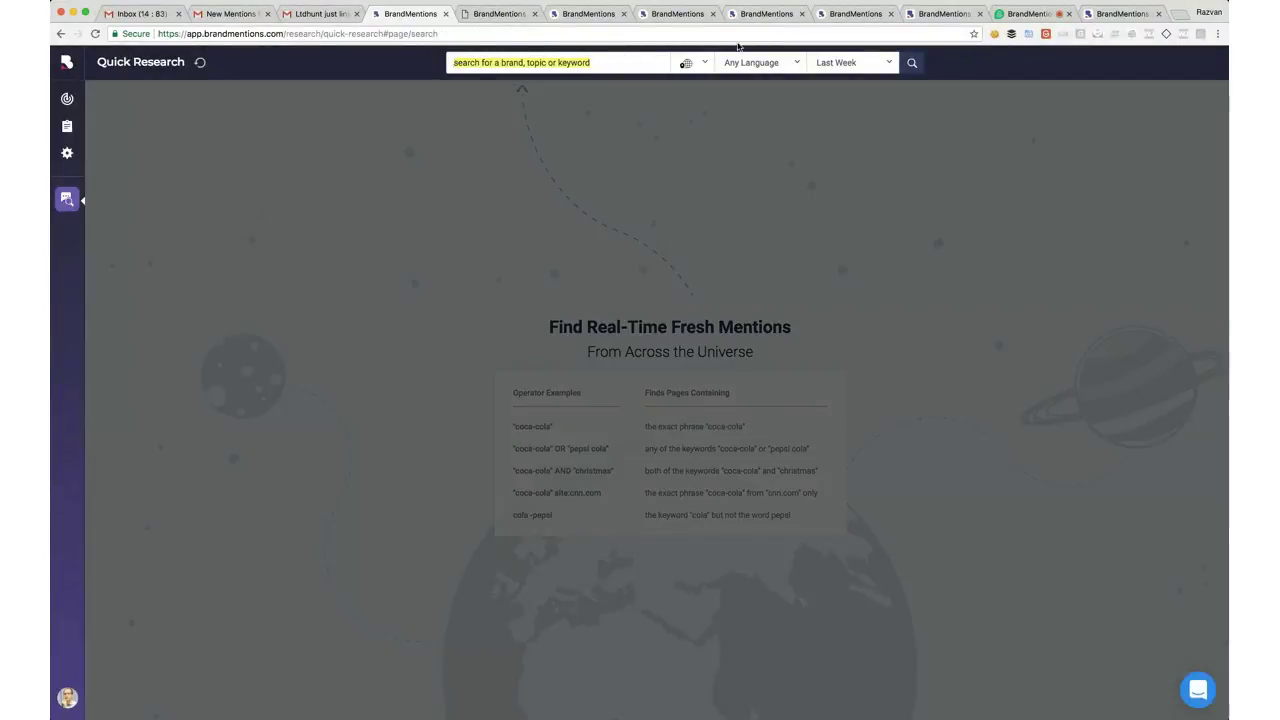
click(789, 63)
click(837, 63)
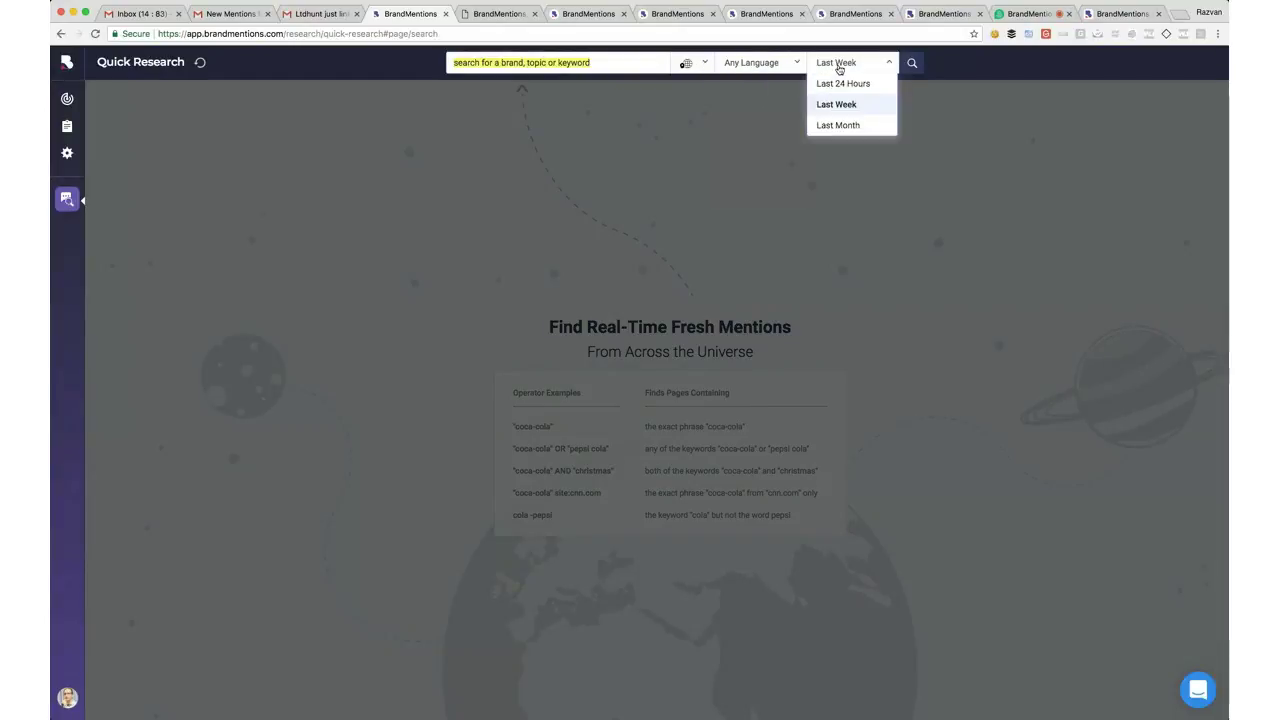
click(842, 85)
click(563, 62)
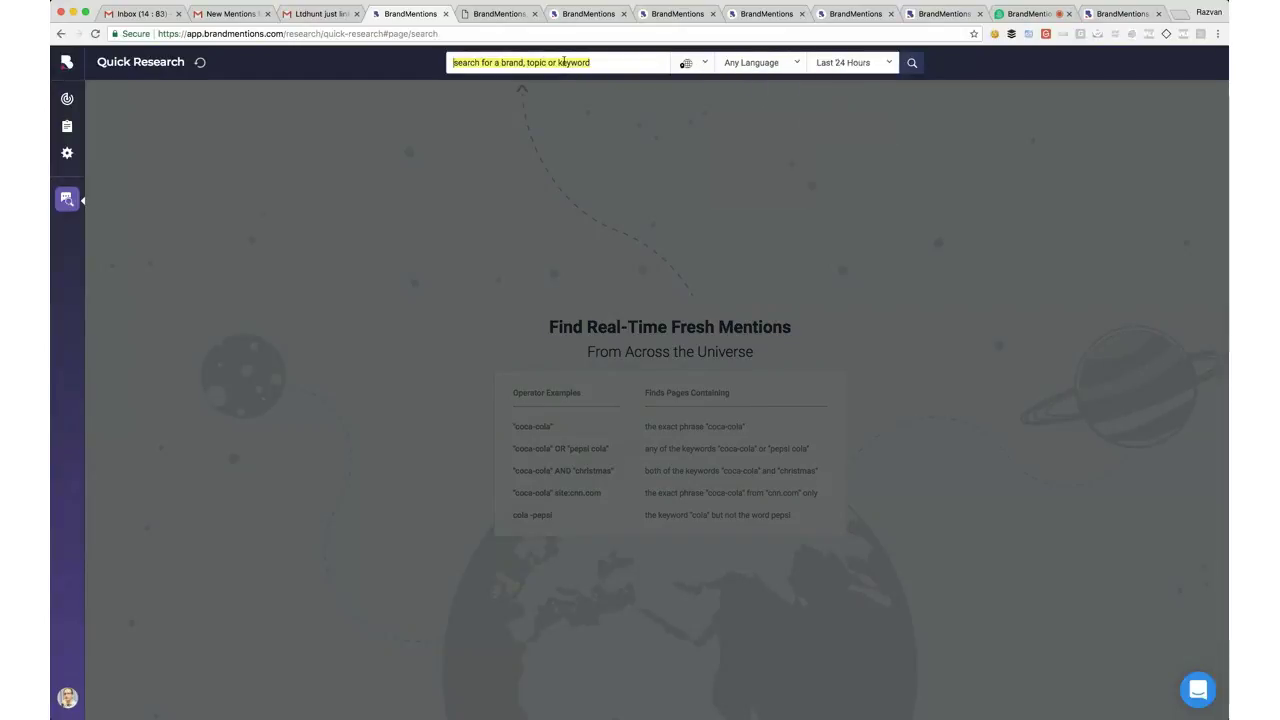
text(search engine land)
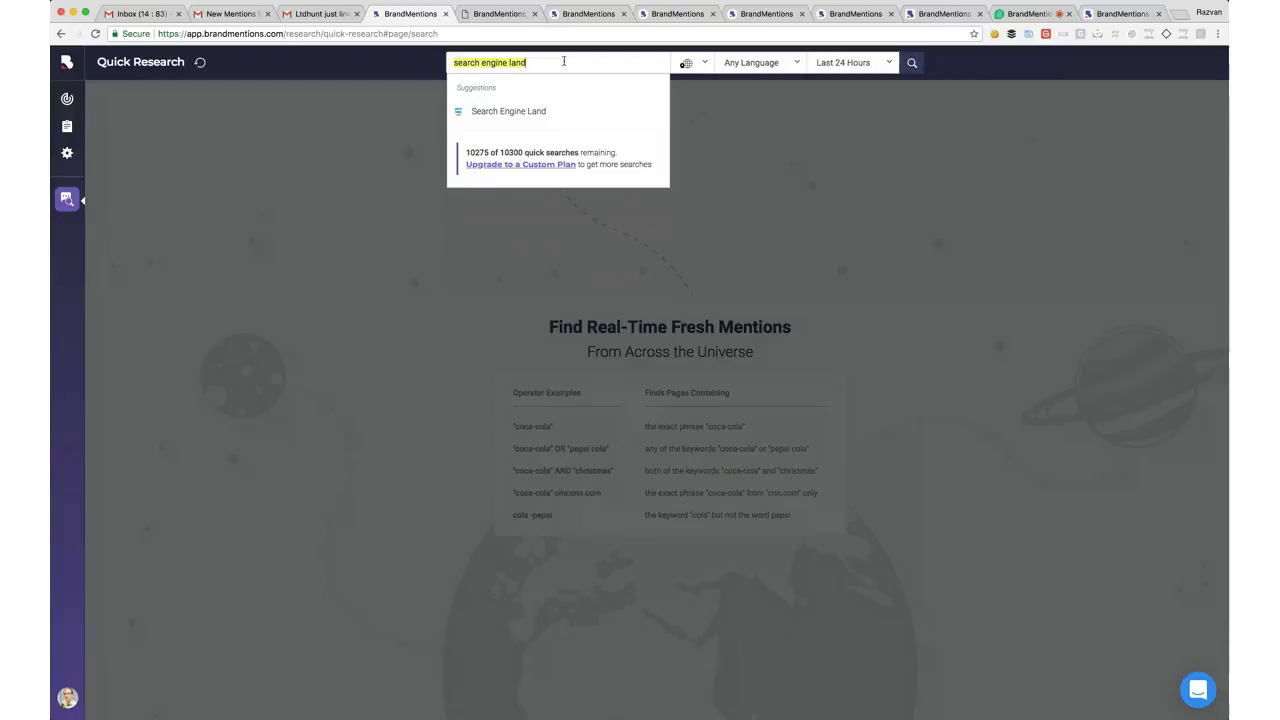
key(Return)
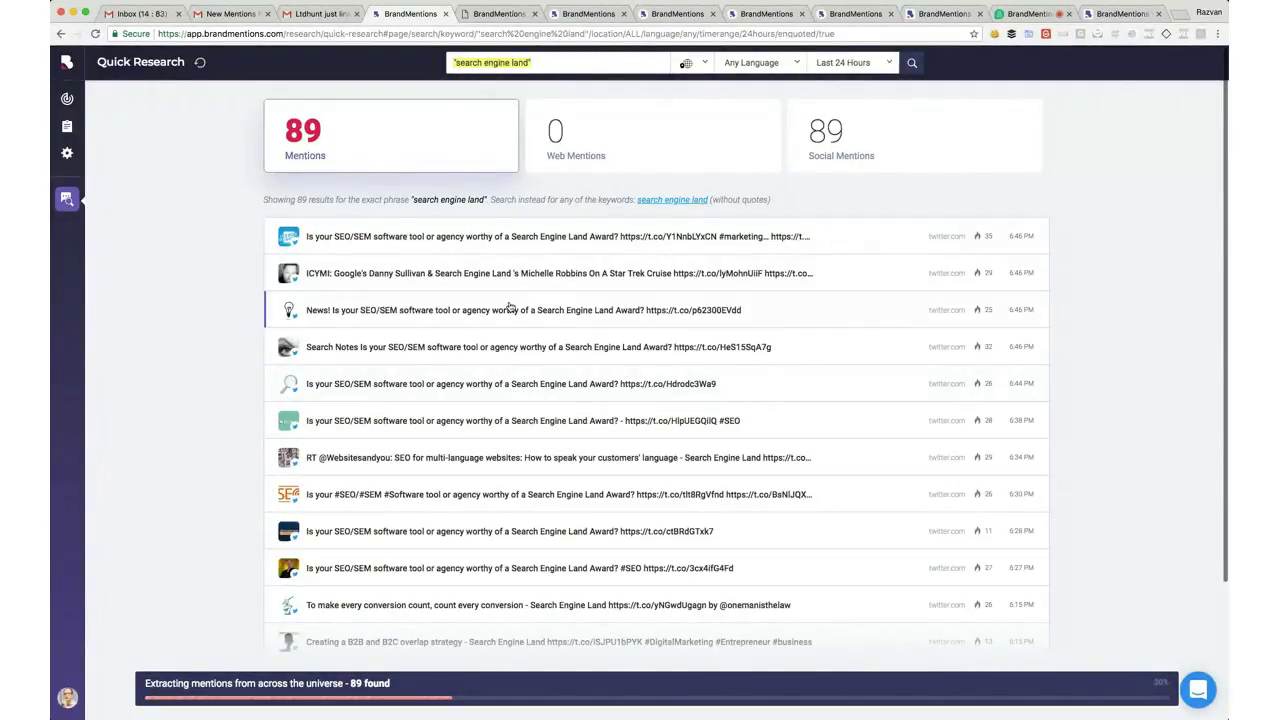
Expand the first mention in the Quick Research results and step through the following mentions one by one
click(505, 244)
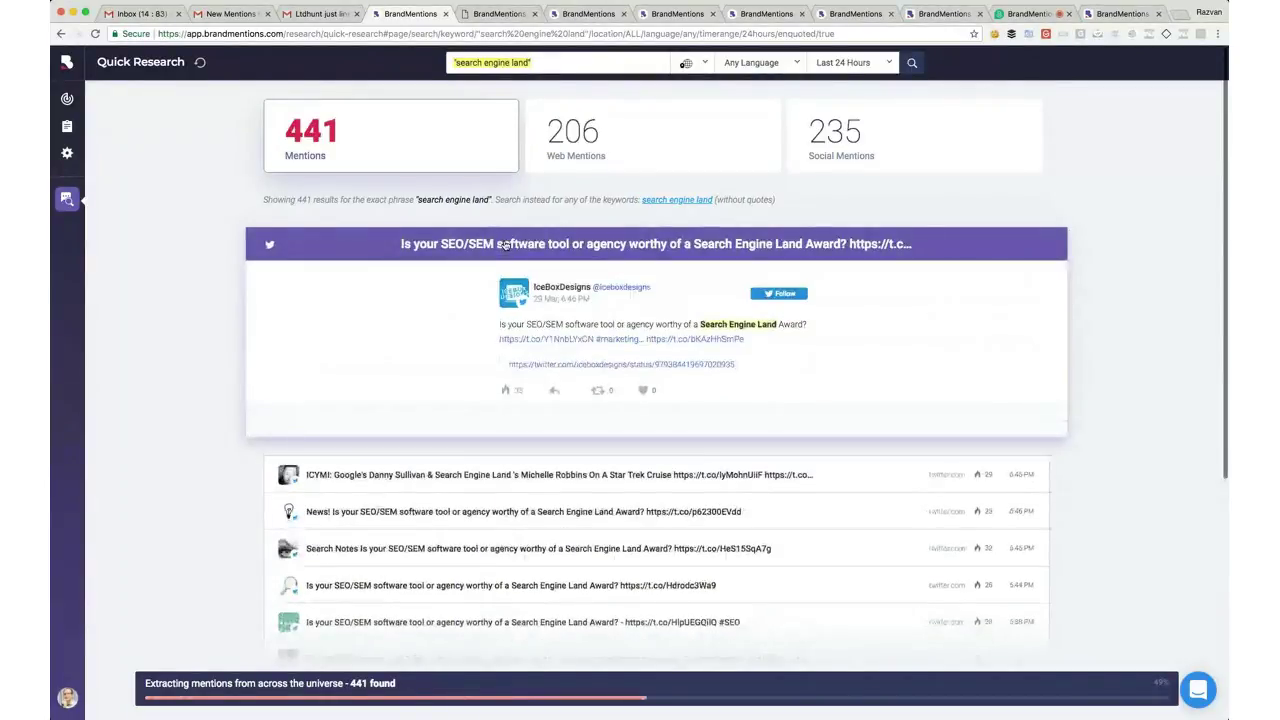
key(Down)
key(Down)
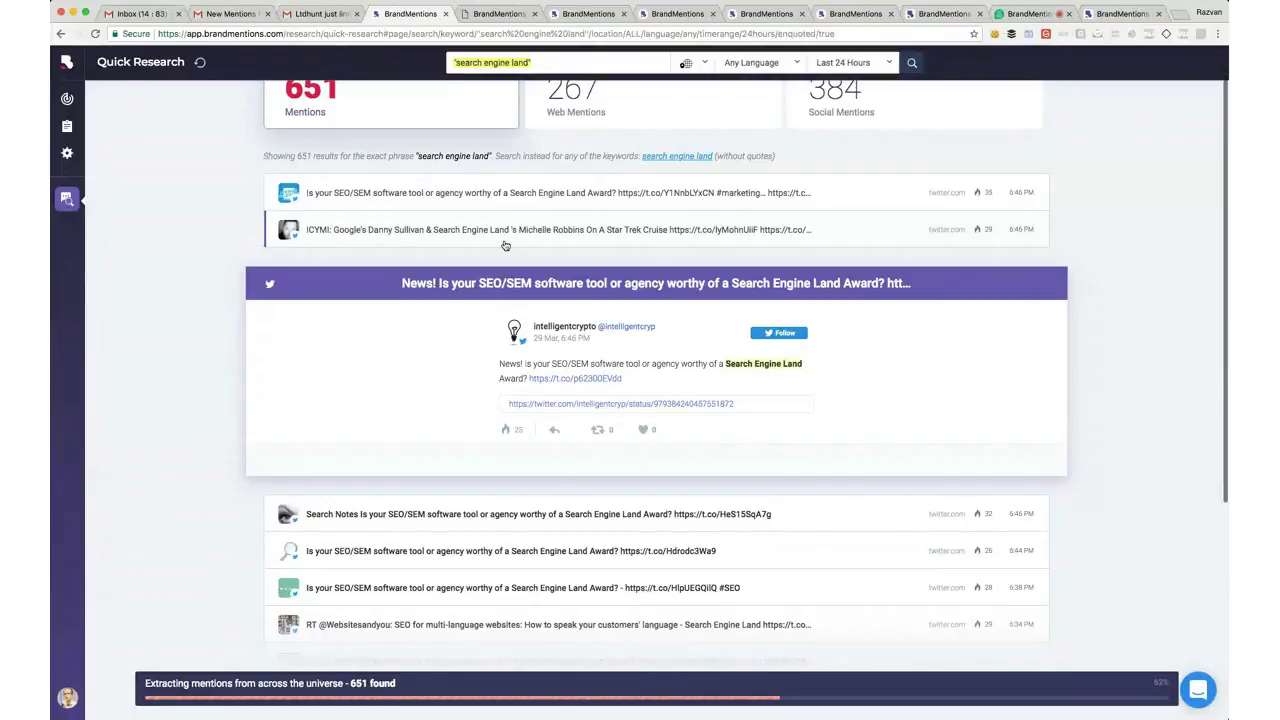
key(Down)
key(Down)
key(Down)
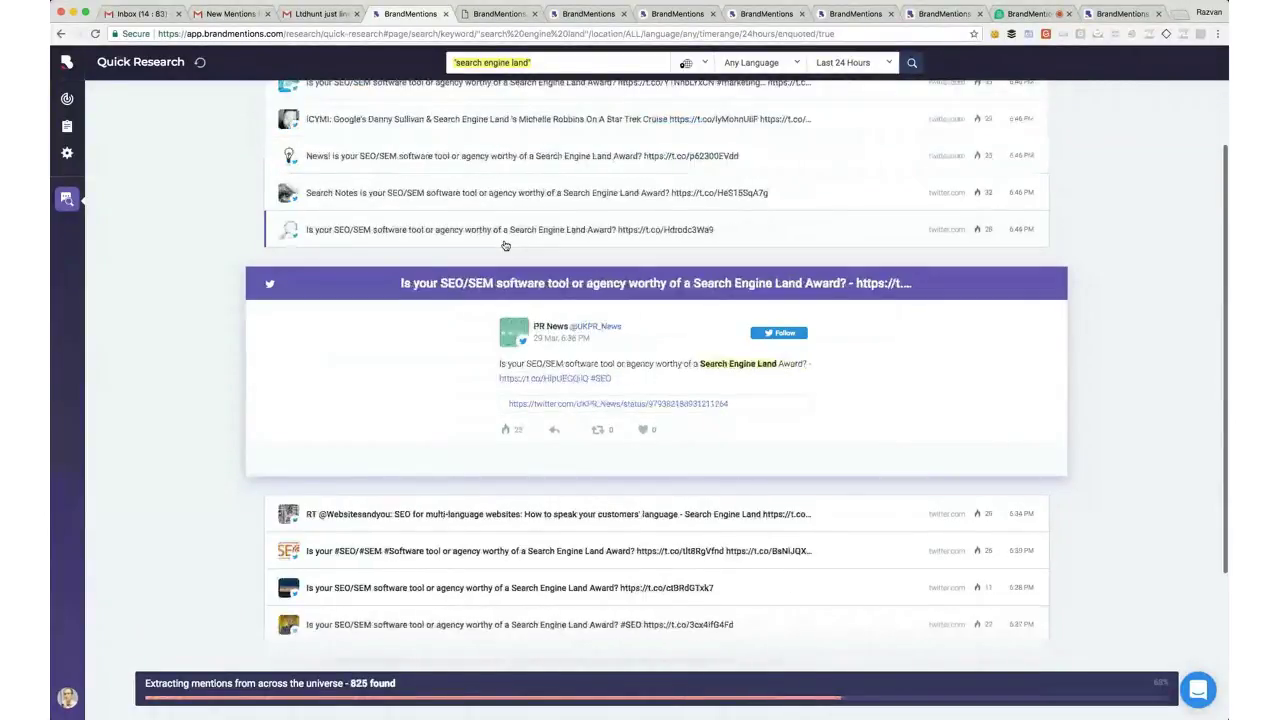
key(Down)
key(Down)
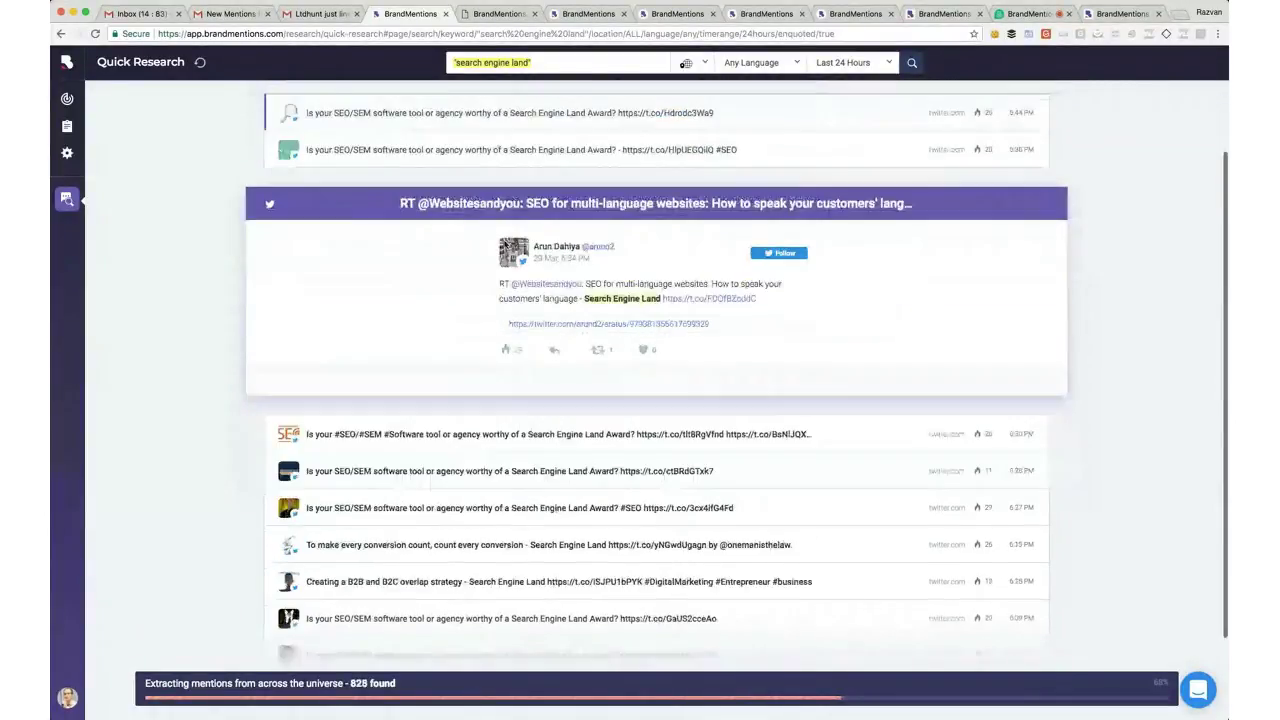
key(Down)
key(Down)
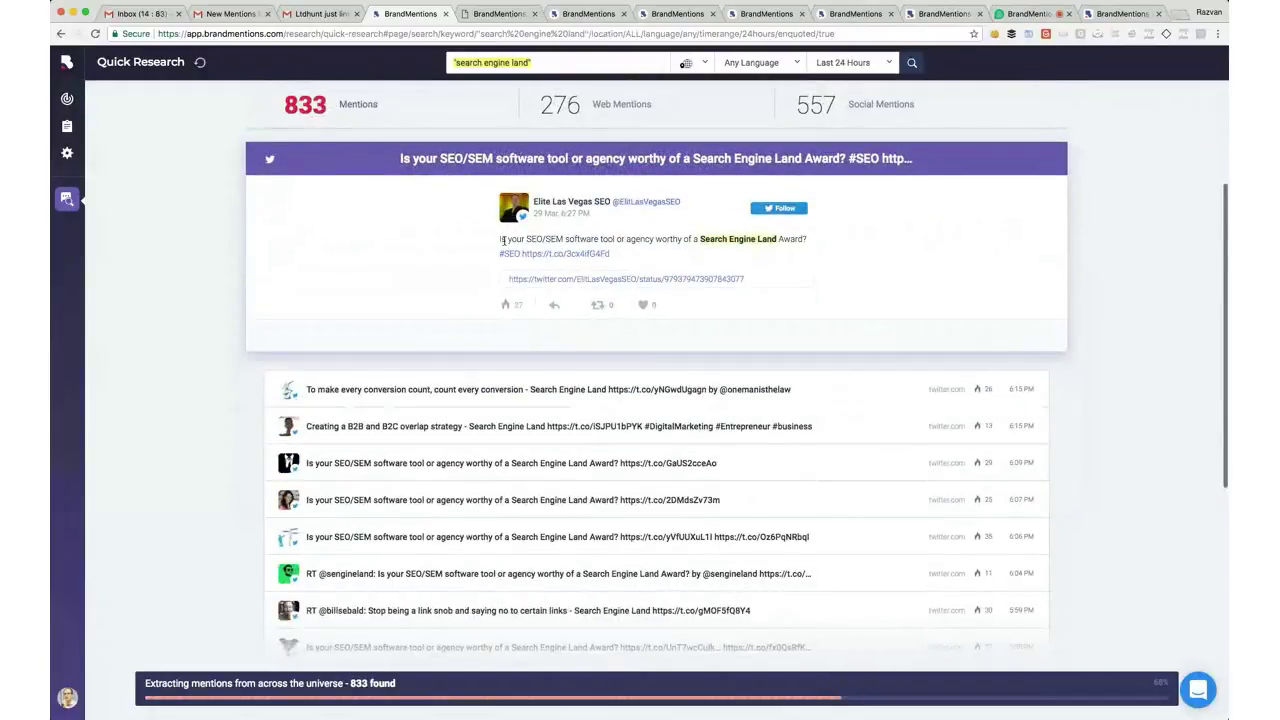
key(Down)
key(Down)
key(Down)
key(Down)
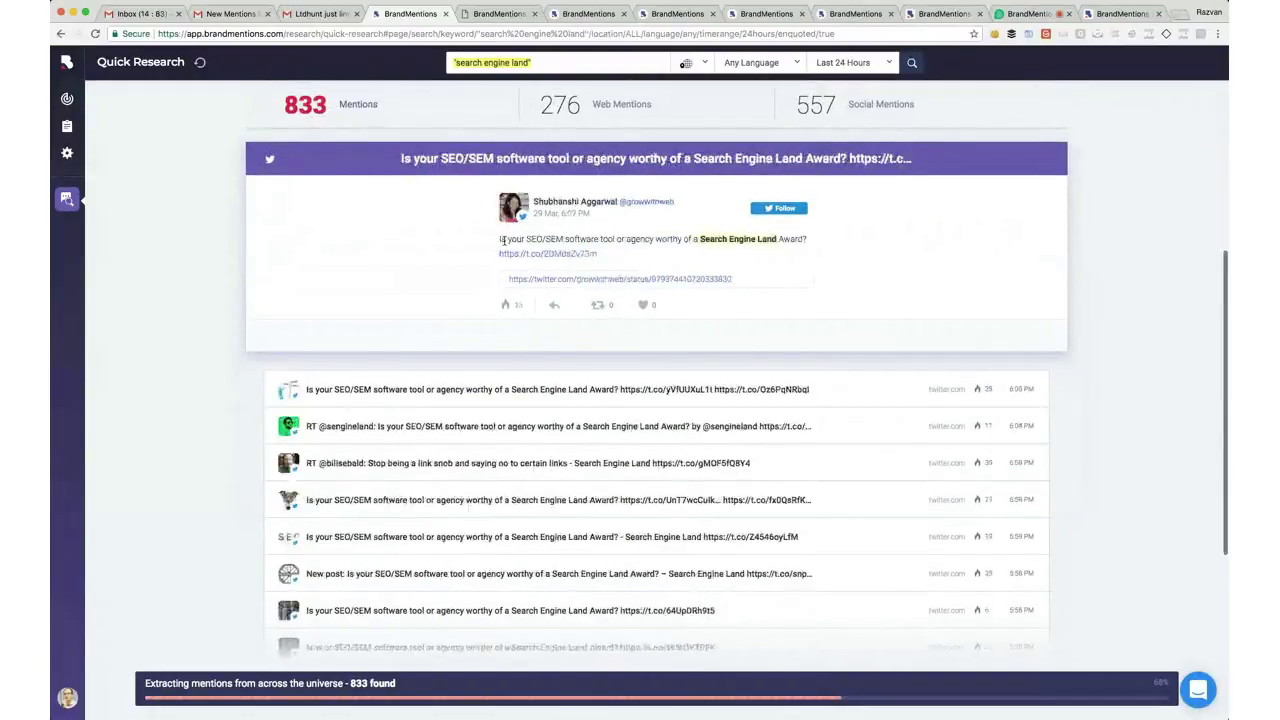
Open the expanded mention's source tweet in a new tab, and return to the start of the Quick Research results
click(592, 278)
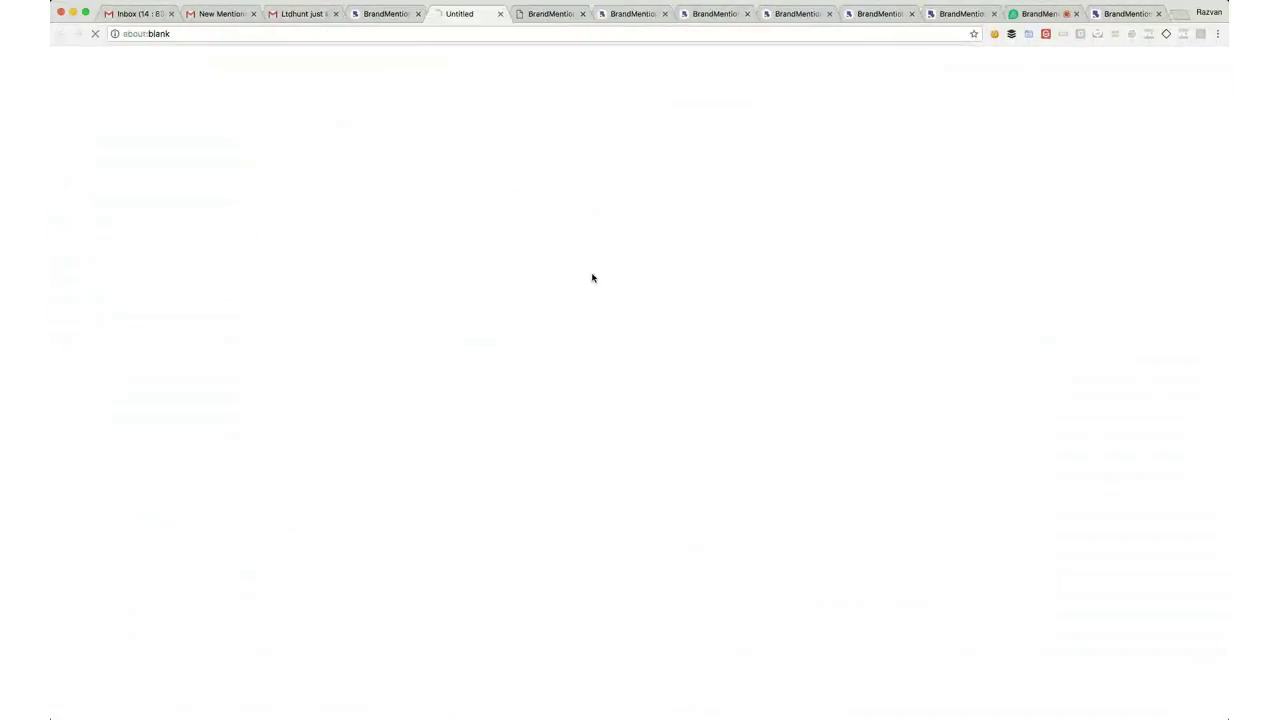
click(380, 12)
scroll(521, 436, down, 5)
scroll(521, 436, up, 10)
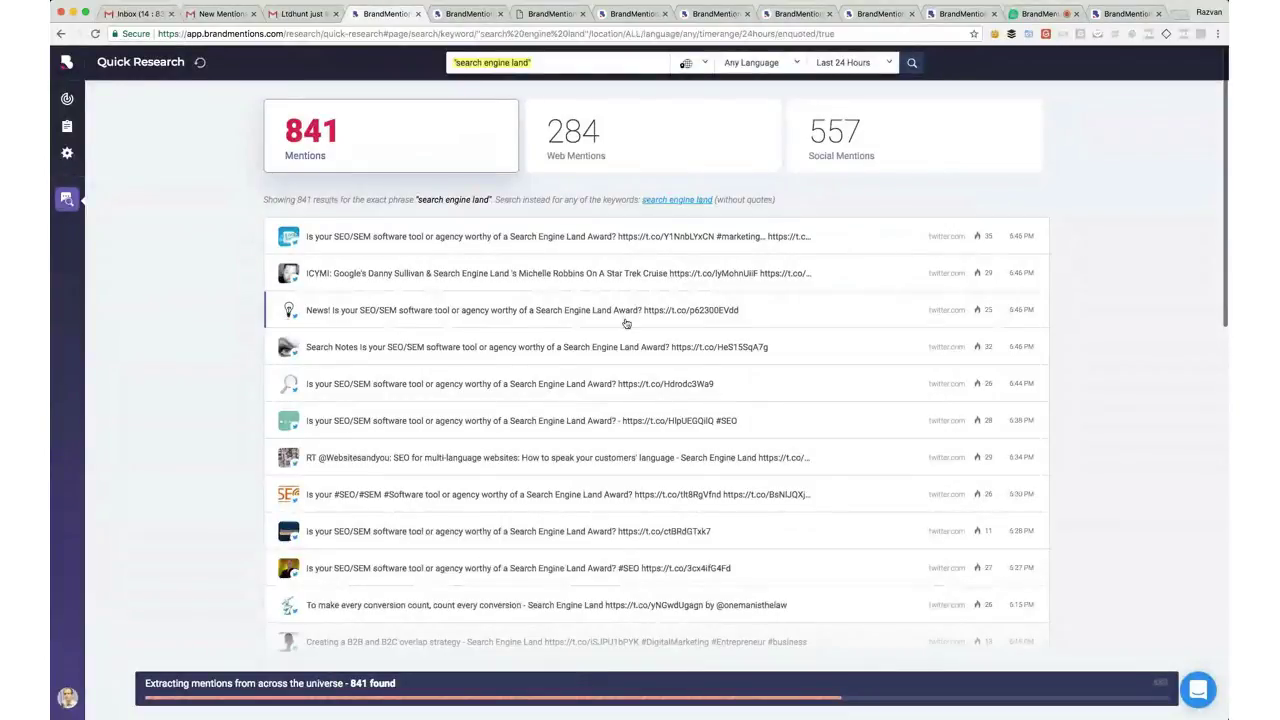
Switch the results between web mentions and social mentions, and return to the list of all mentions
click(733, 138)
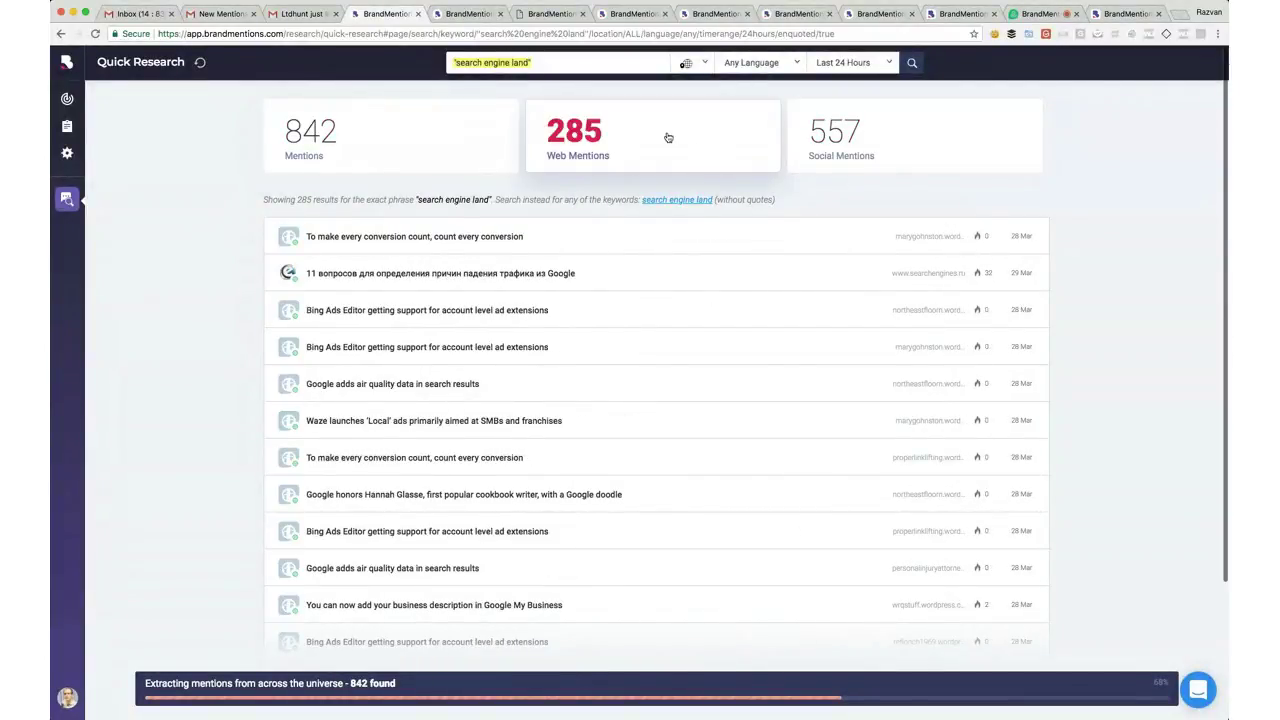
click(824, 152)
click(595, 147)
click(496, 373)
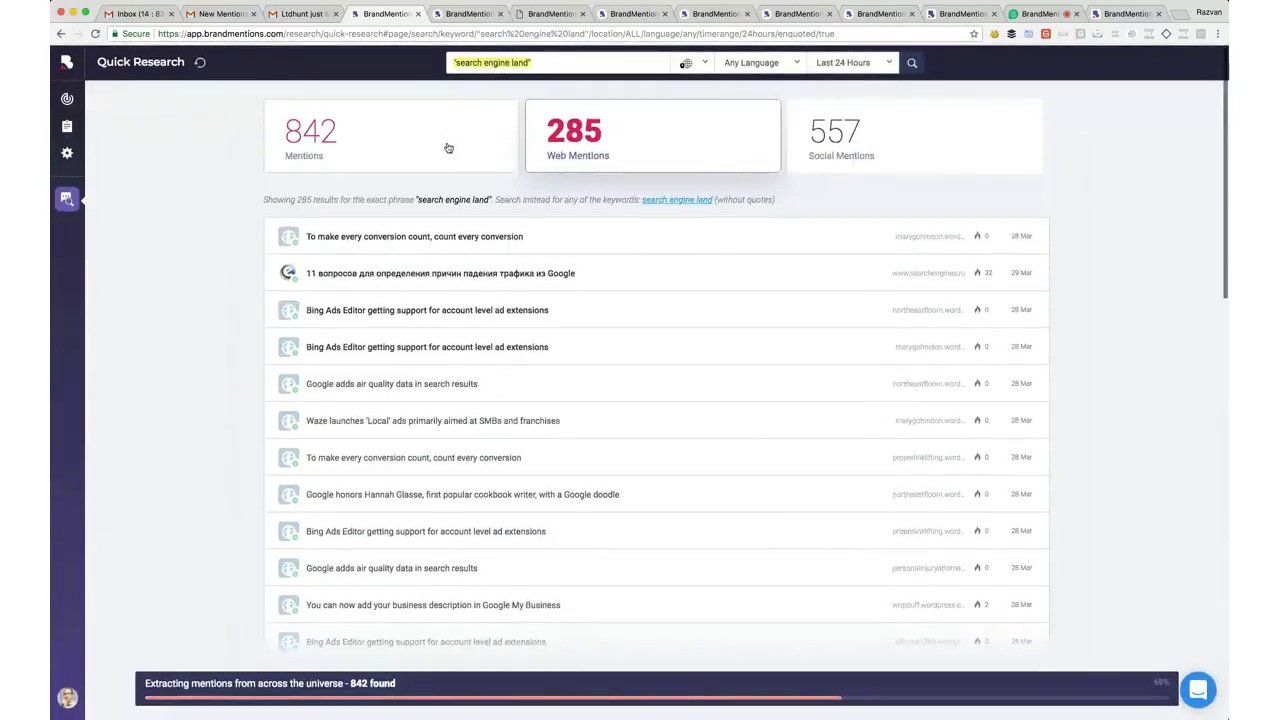
click(448, 148)
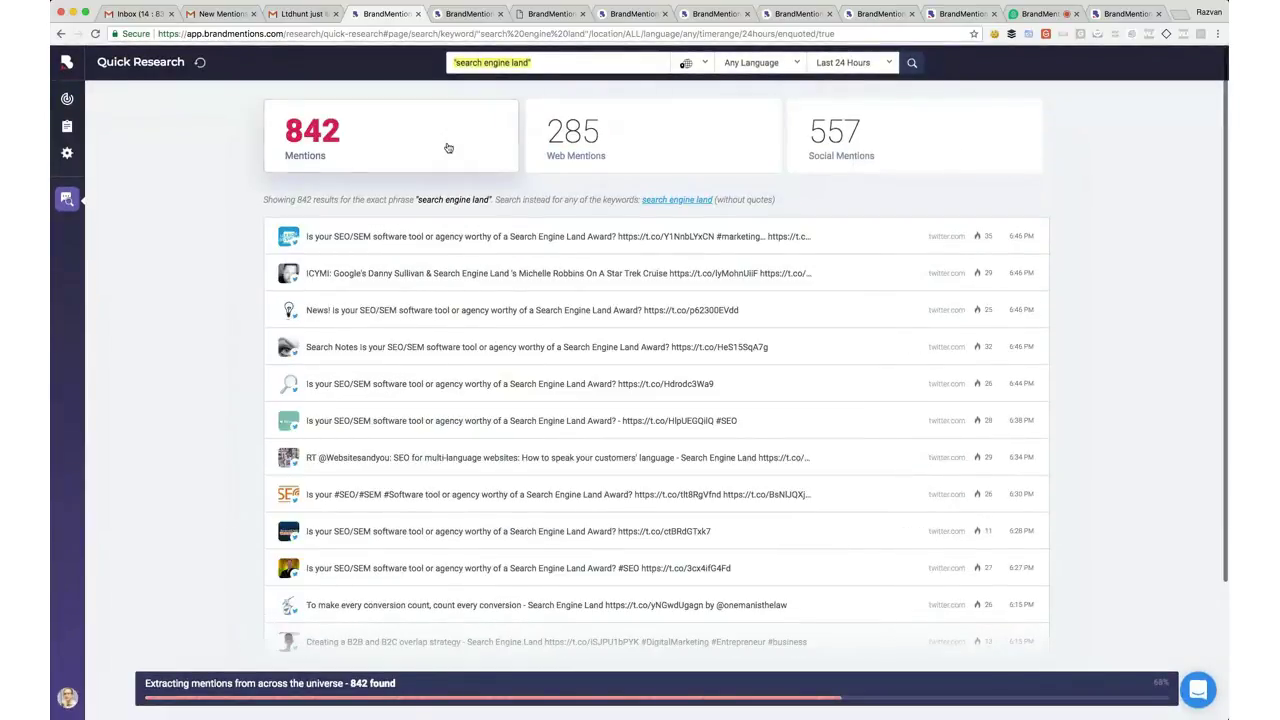
Check the opened source tweet, close its tab, and look over the "search engine land" mentions
click(458, 14)
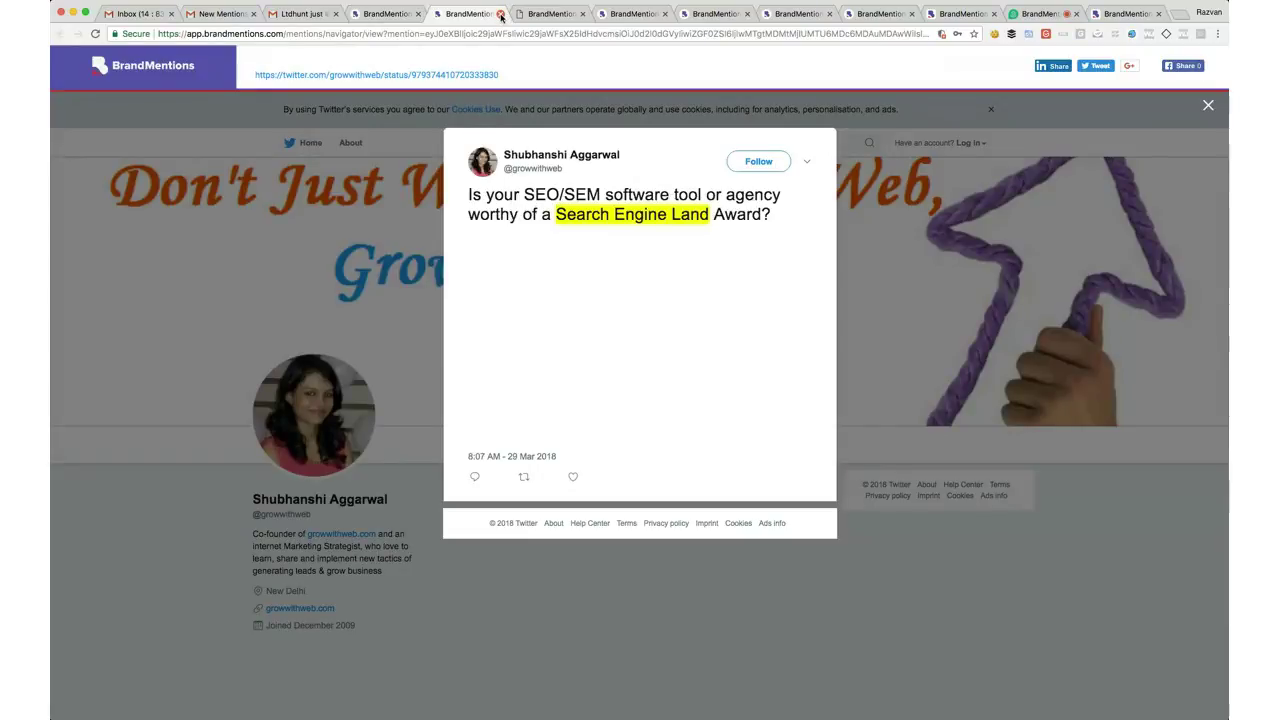
click(501, 14)
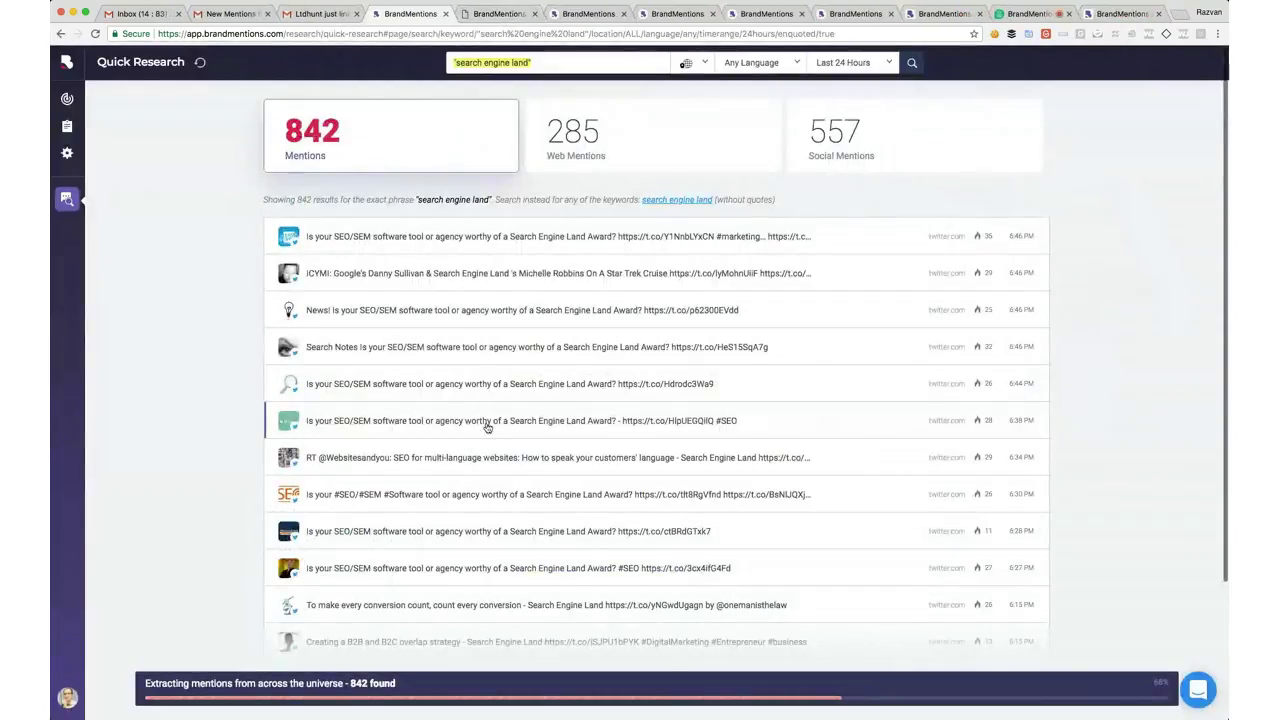
scroll(487, 427, down, 2)
scroll(487, 427, up, 3)
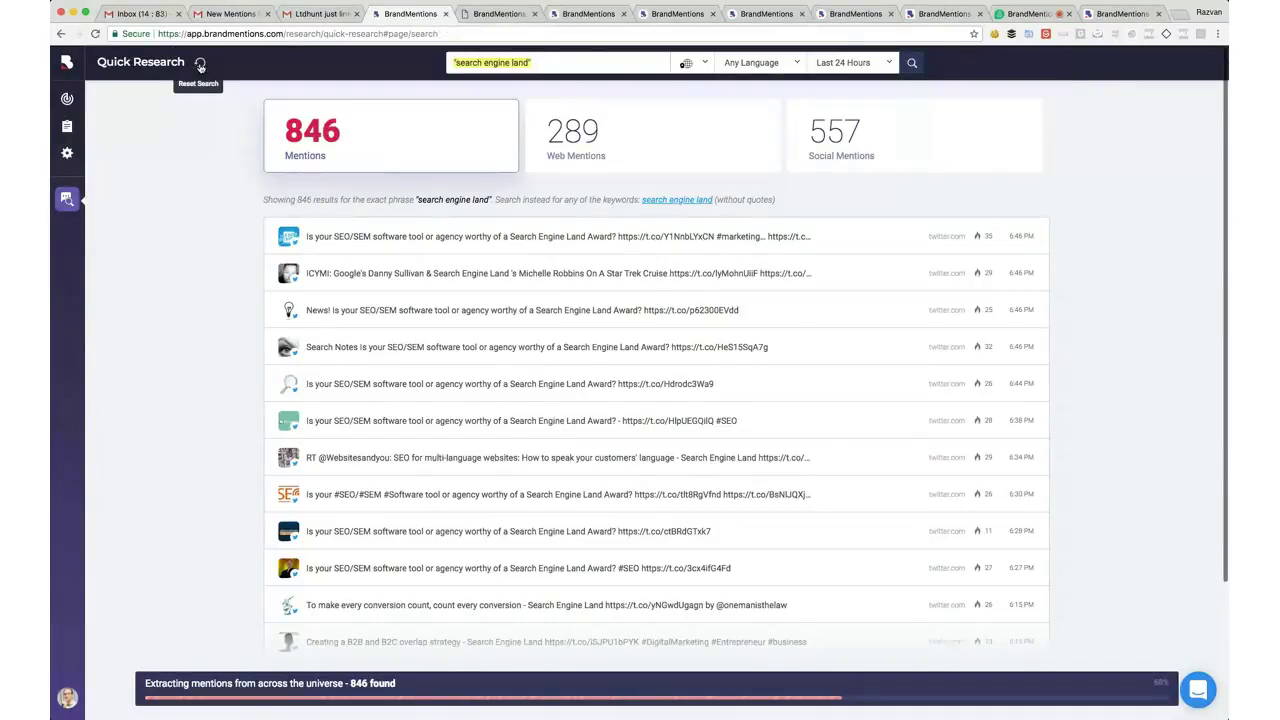
Reset the Quick Research search and highlight the table of operator examples
click(200, 64)
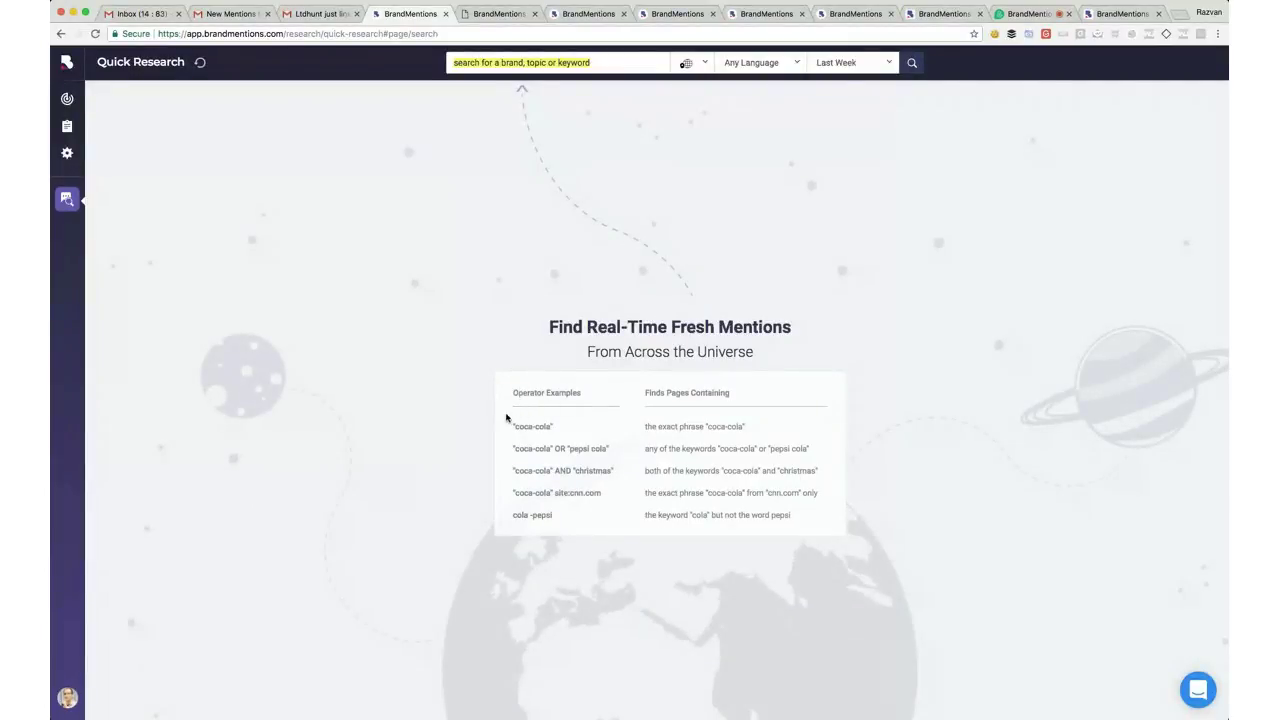
drag(497, 376, 663, 538)
click(663, 538)
Run a Quick Research search for "website design" site:freelancer.com in any language, limited to the last month
click(514, 64)
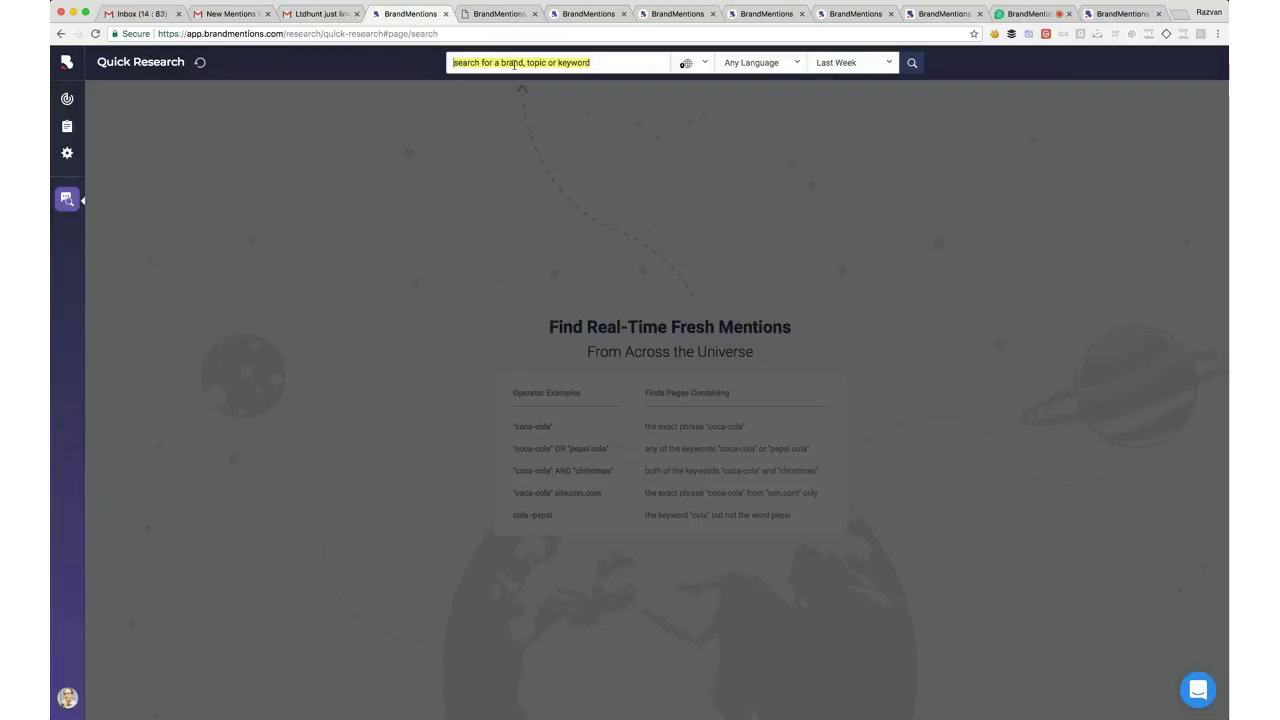
text("website")
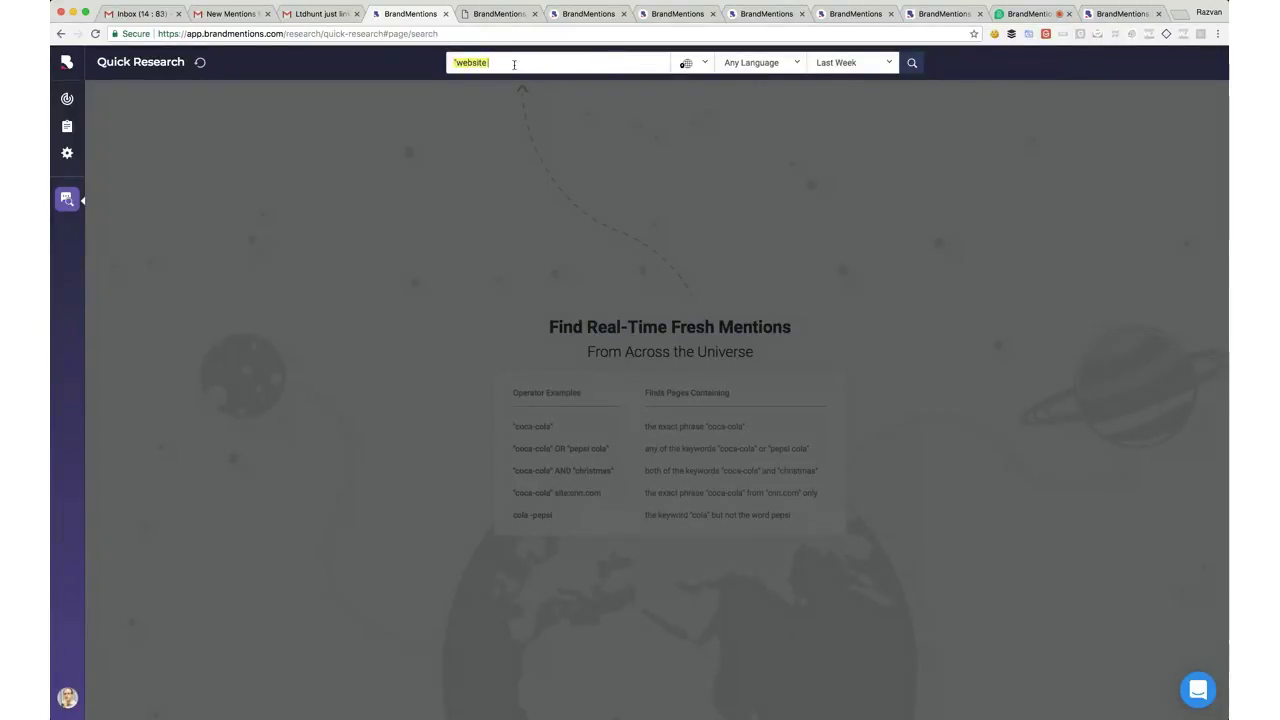
text( design)
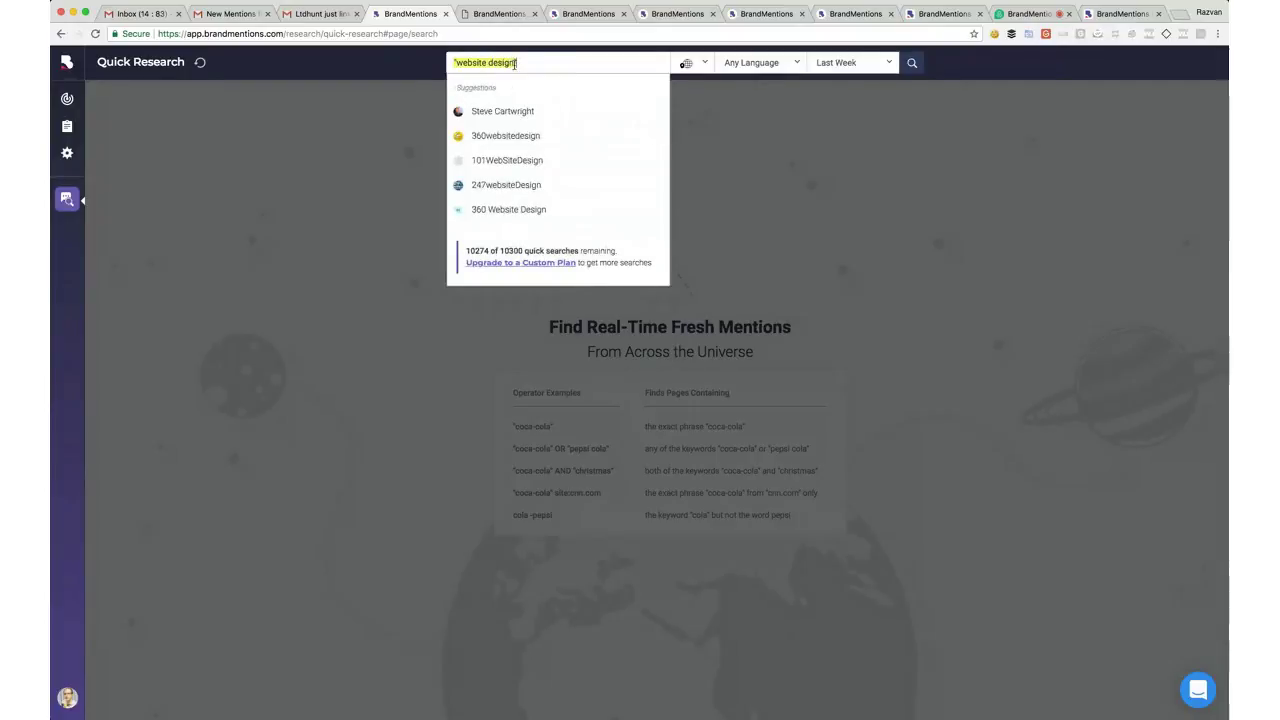
text(" site:freelancer.com)
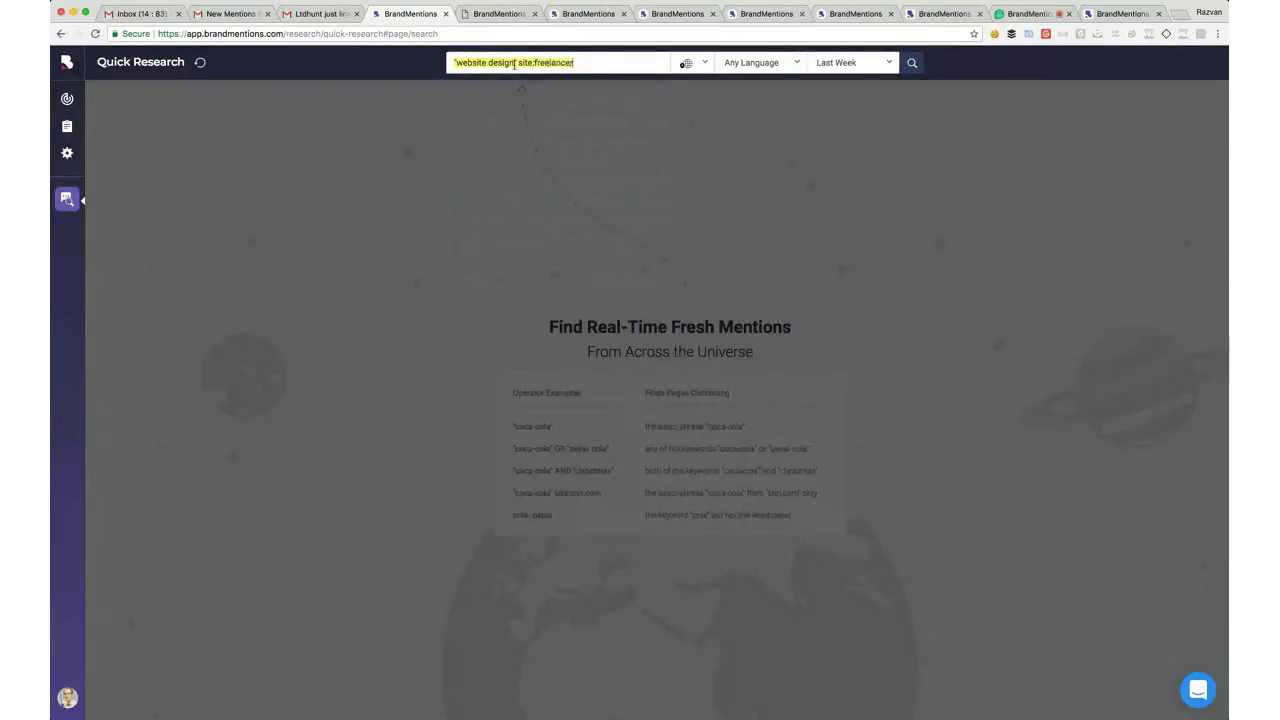
key(super+a)
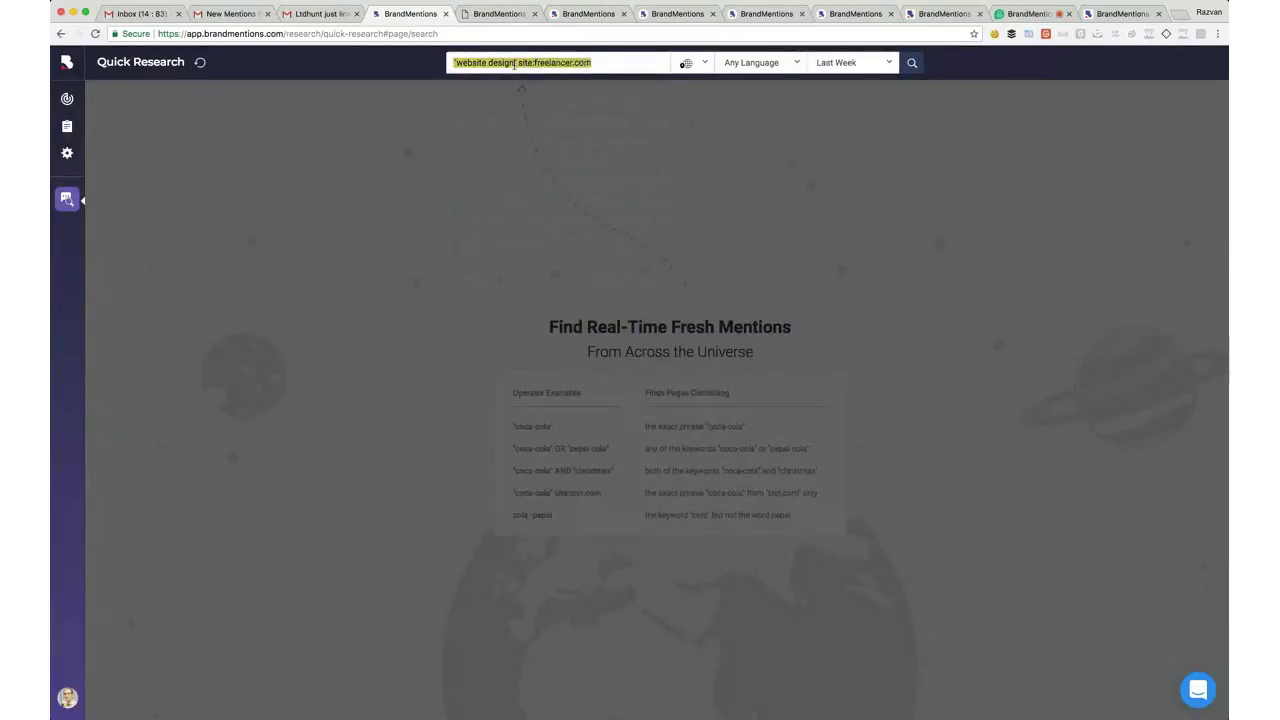
click(514, 63)
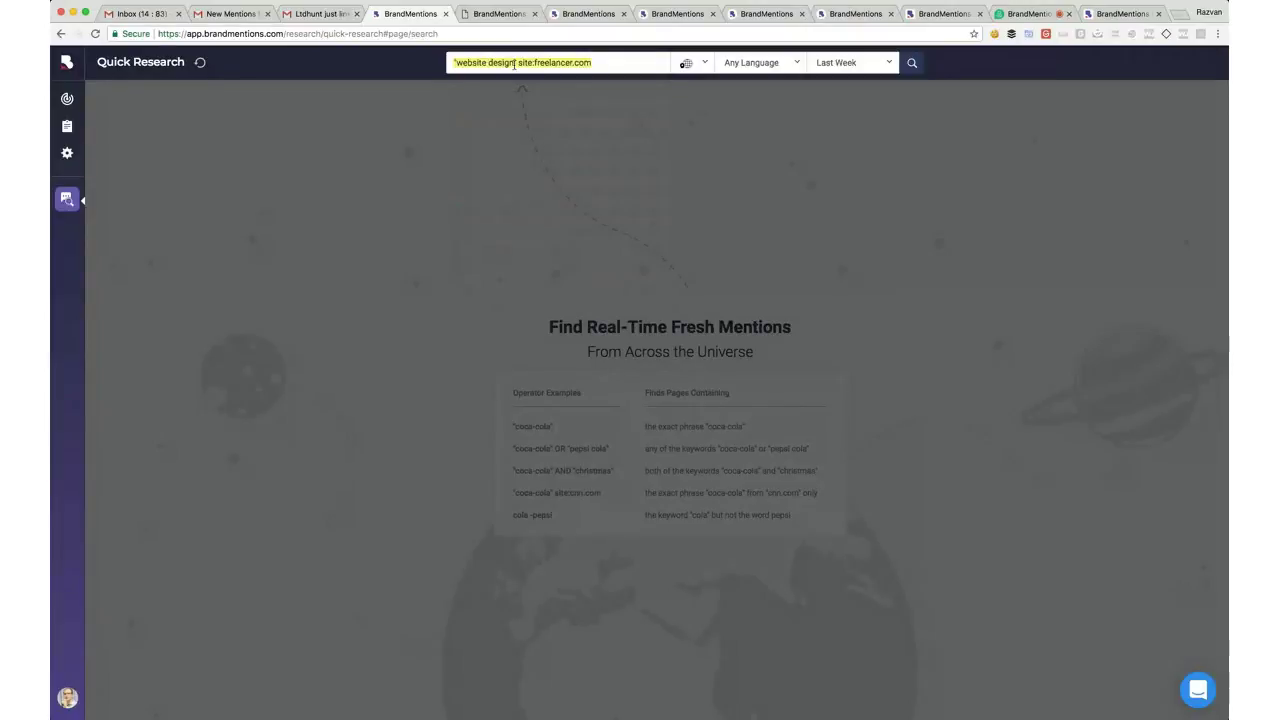
click(879, 66)
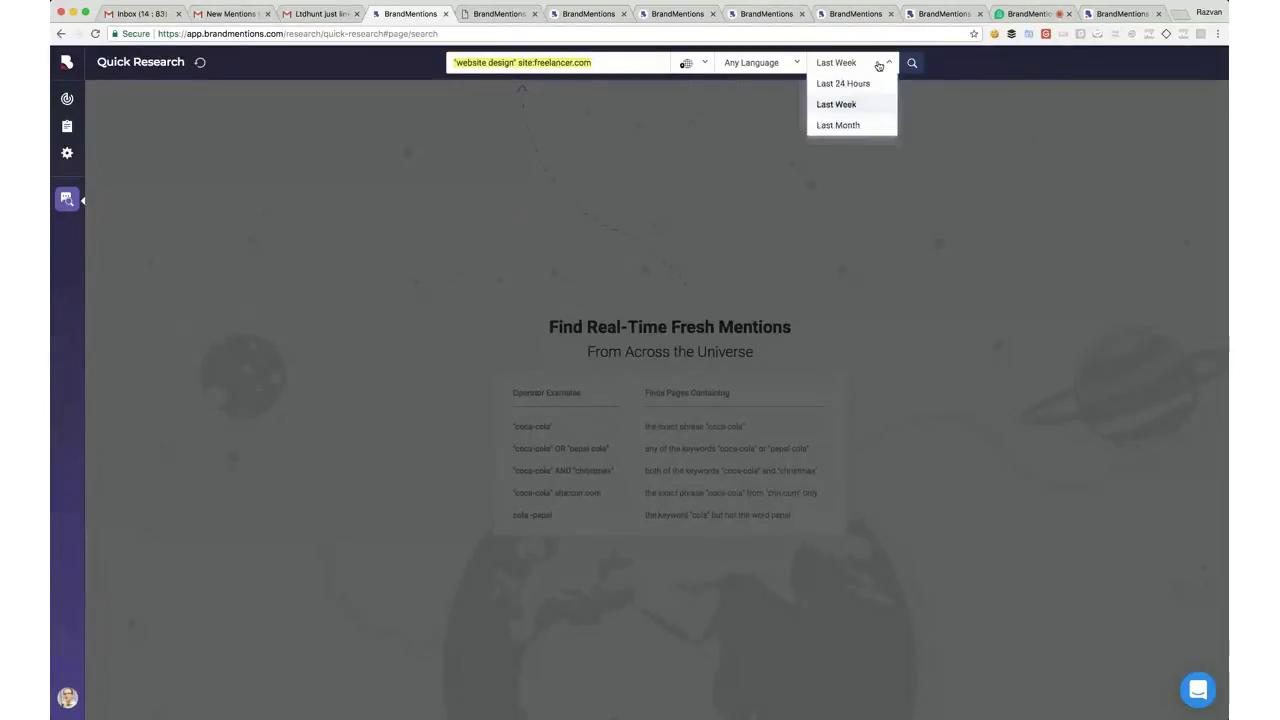
click(838, 125)
click(911, 63)
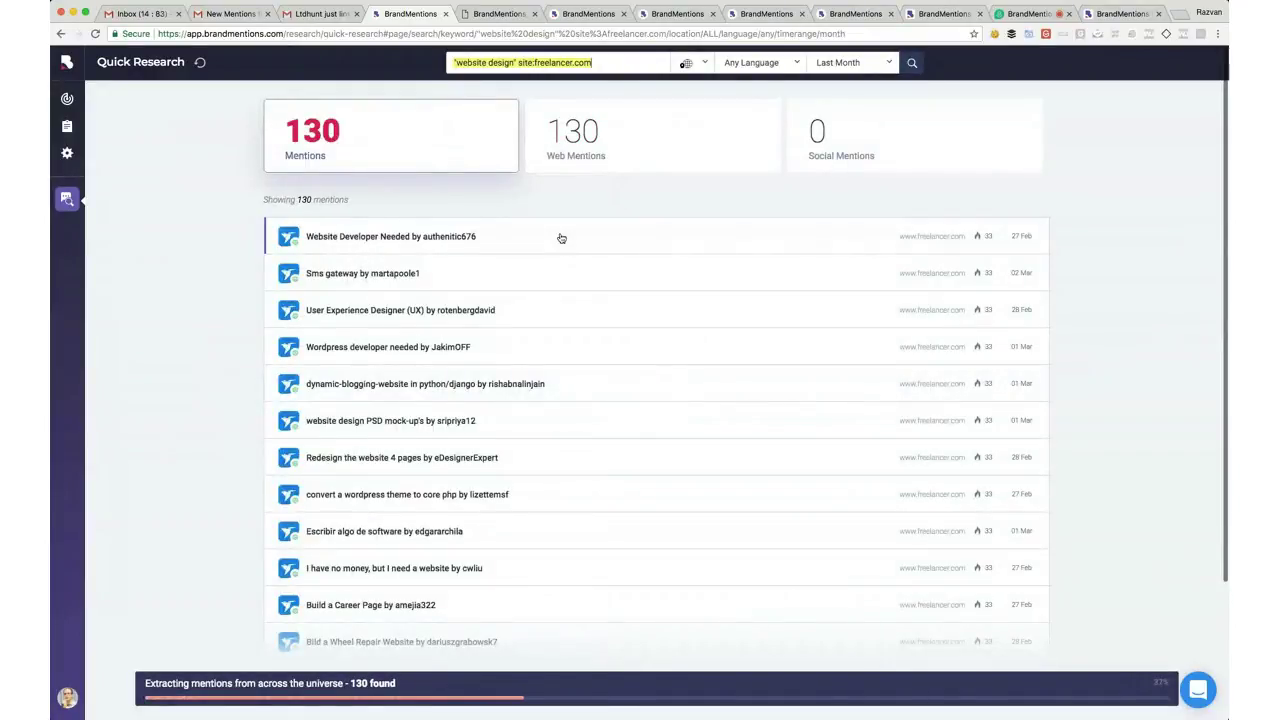
Expand the first freelancer.com mention in the results and step through the following mentions one by one
click(560, 237)
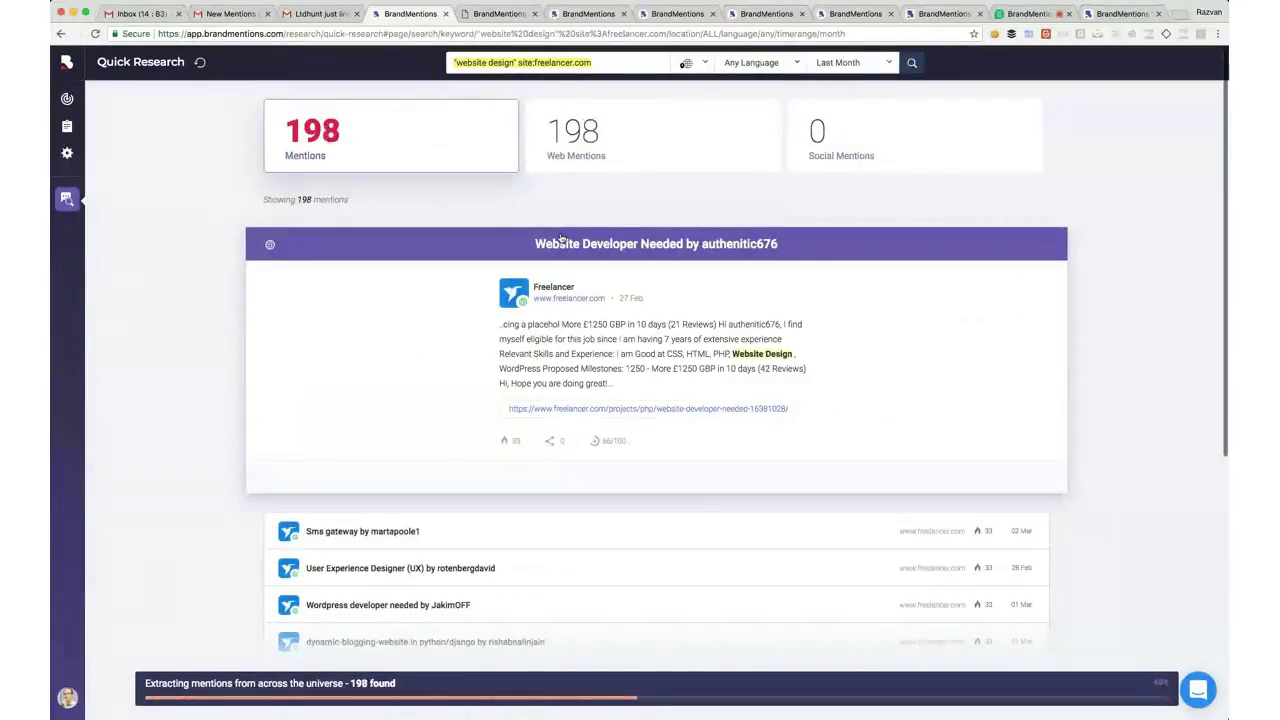
key(Down)
key(Down)
key(Down)
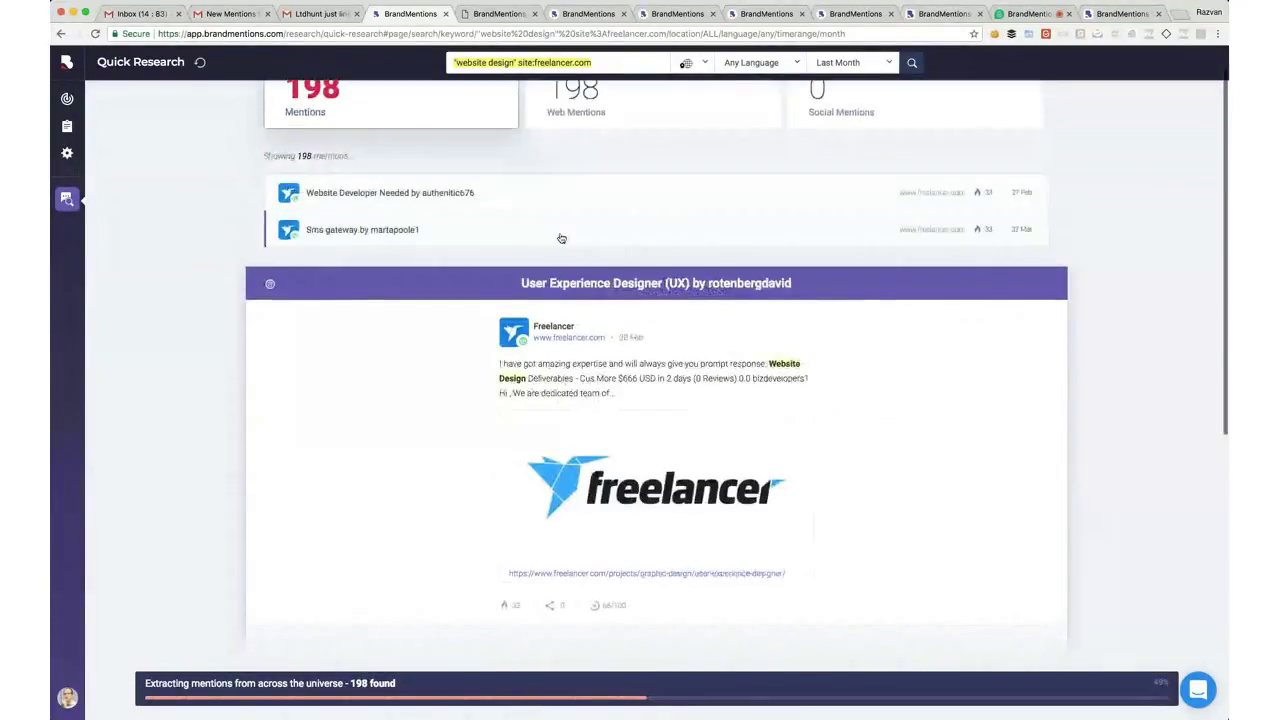
key(Down)
key(Down)
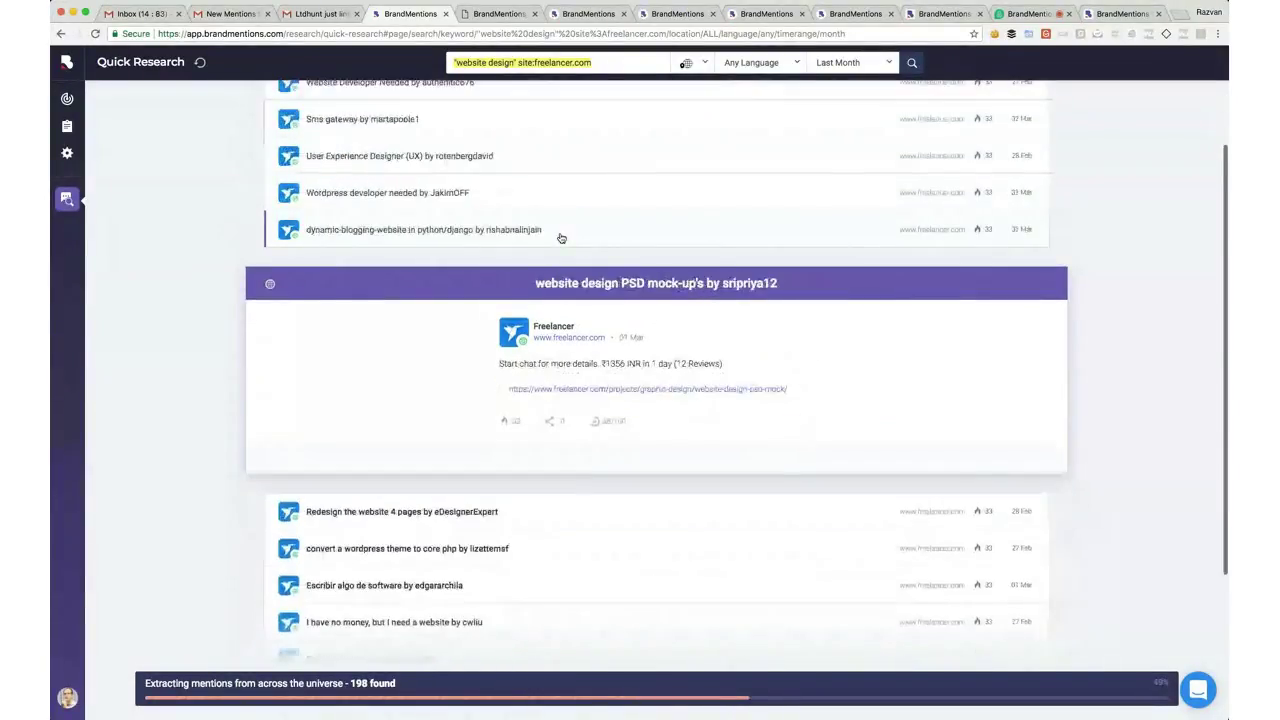
key(Down)
key(Down)
key(Down)
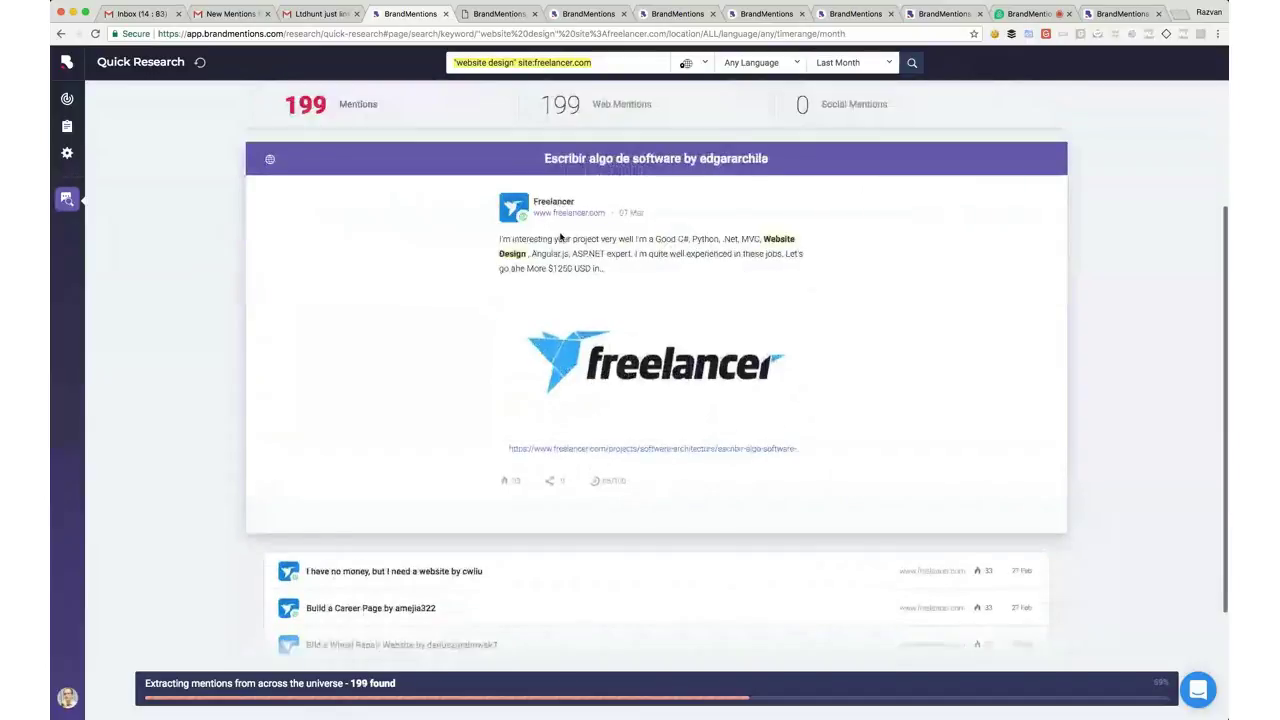
key(Down)
key(Down)
key(Down)
key(Down)
key(Down)
key(Down)
key(Down)
key(Down)
key(Down)
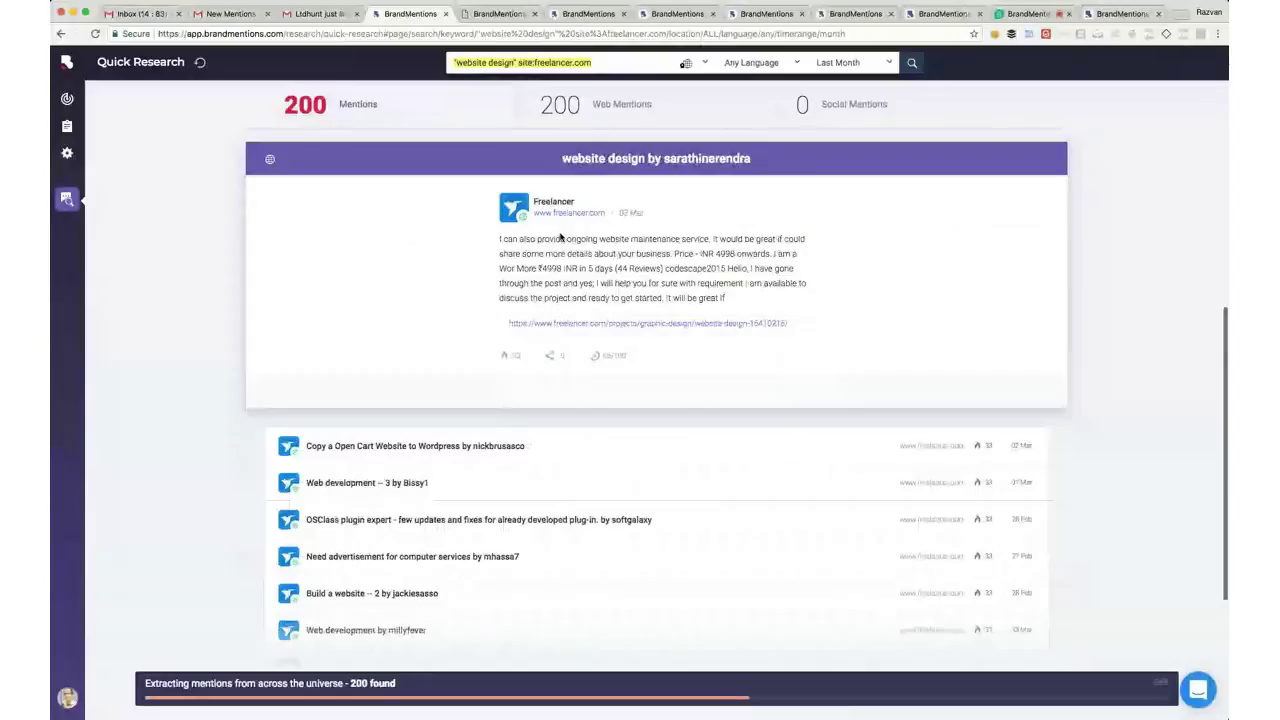
key(Down)
key(Down)
key(Down)
key(Down)
key(Down)
key(Down)
key(Down)
key(Down)
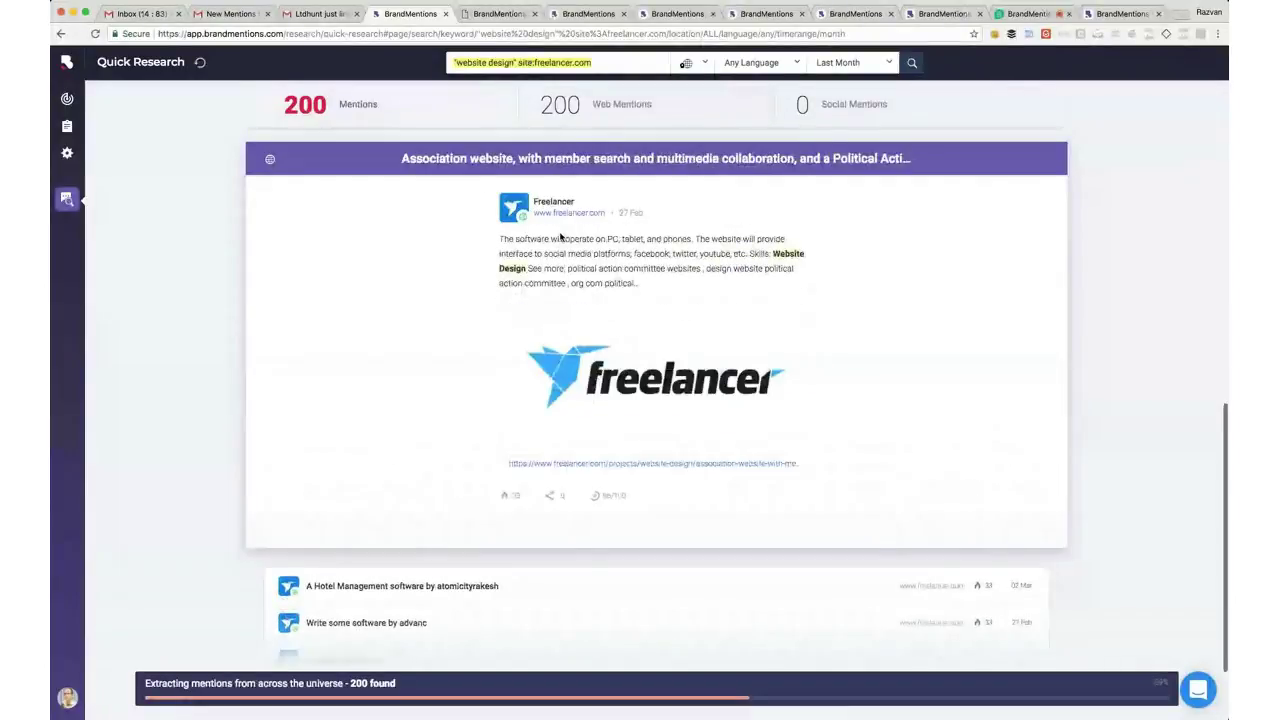
Revisit the search query without changing it, collapse the expanded mention, and return to the start of the results
click(613, 63)
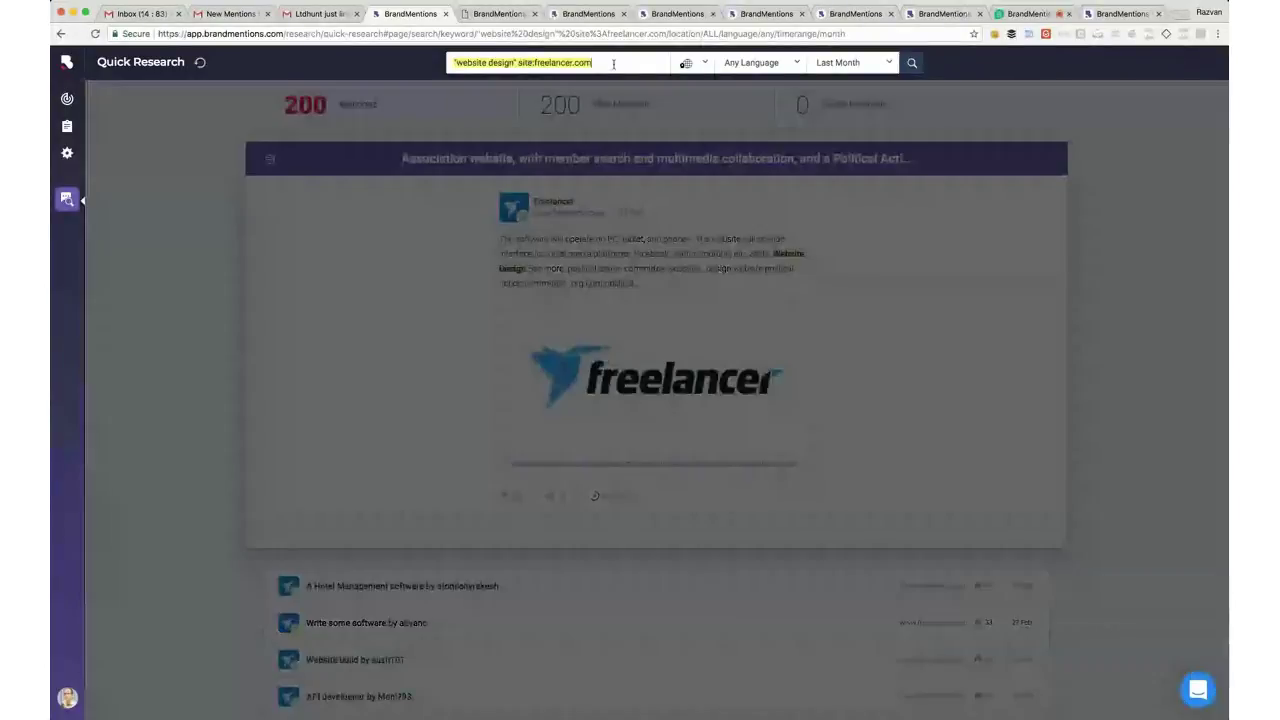
key(Return)
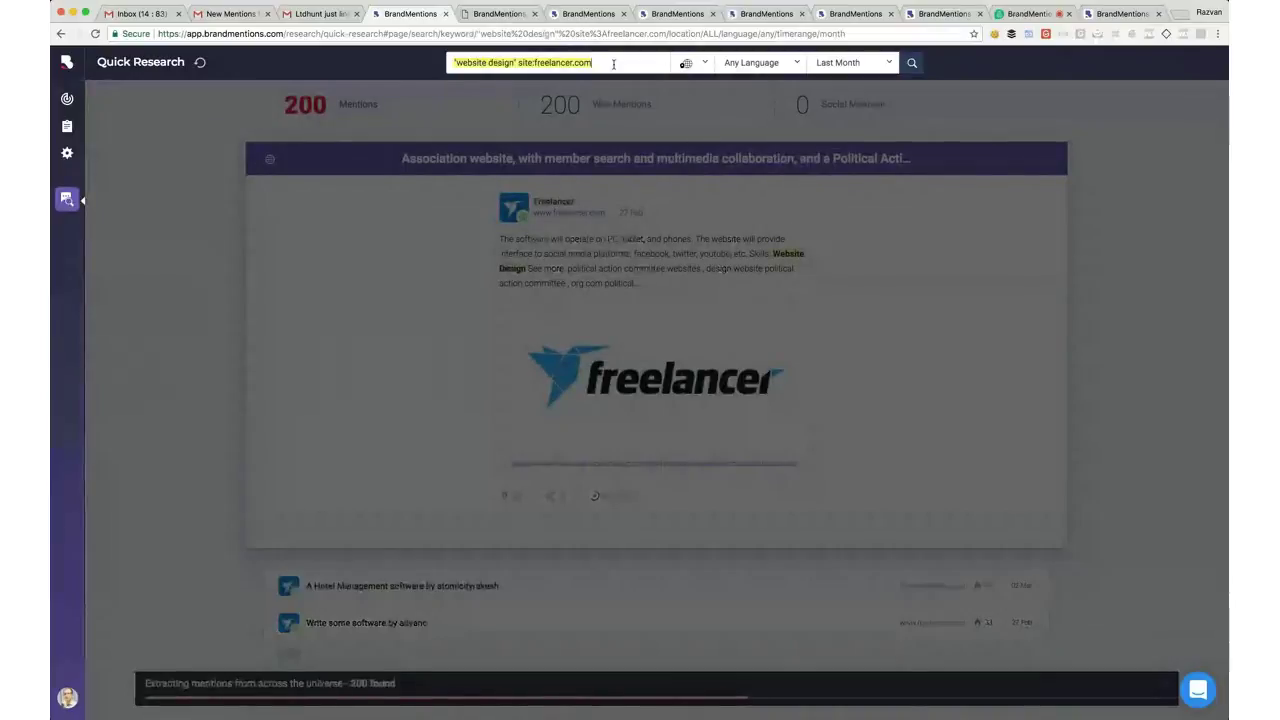
click(226, 150)
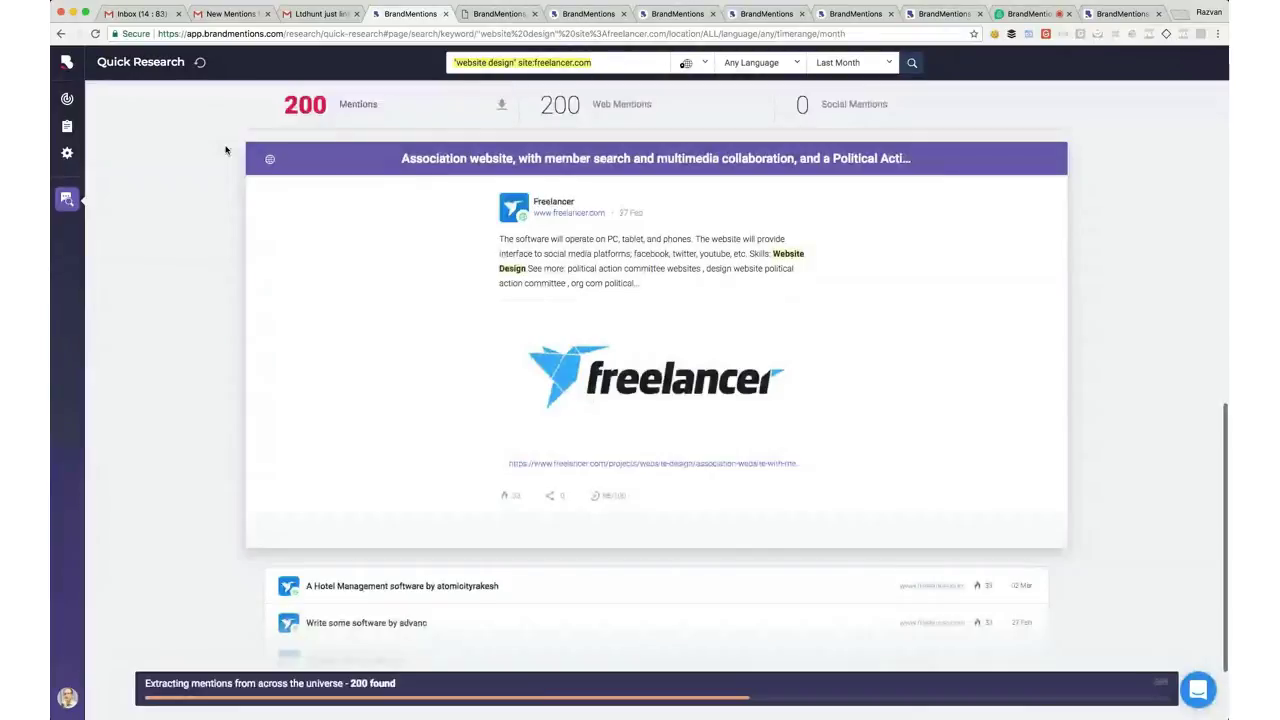
click(268, 333)
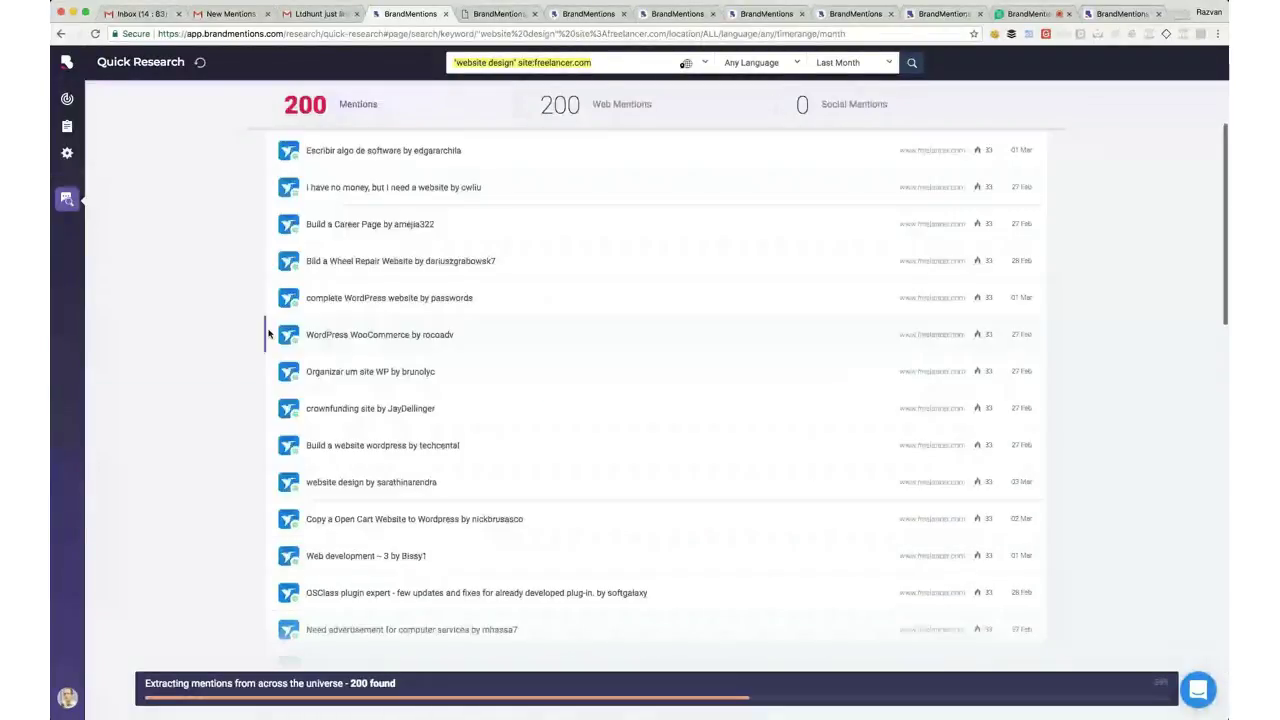
scroll(268, 333, up, 5)
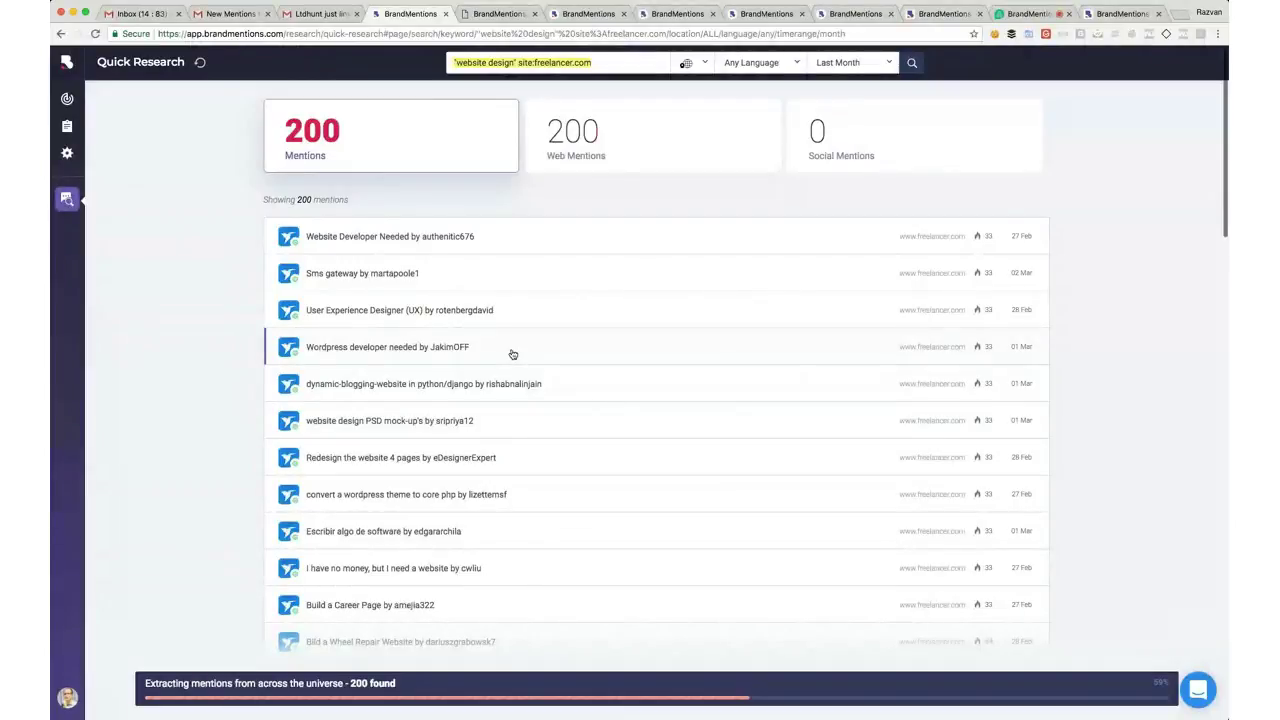
Switch to the BrandMentions lifetime deal page and find the "What's included in the Lifetime Deal" section
click(940, 14)
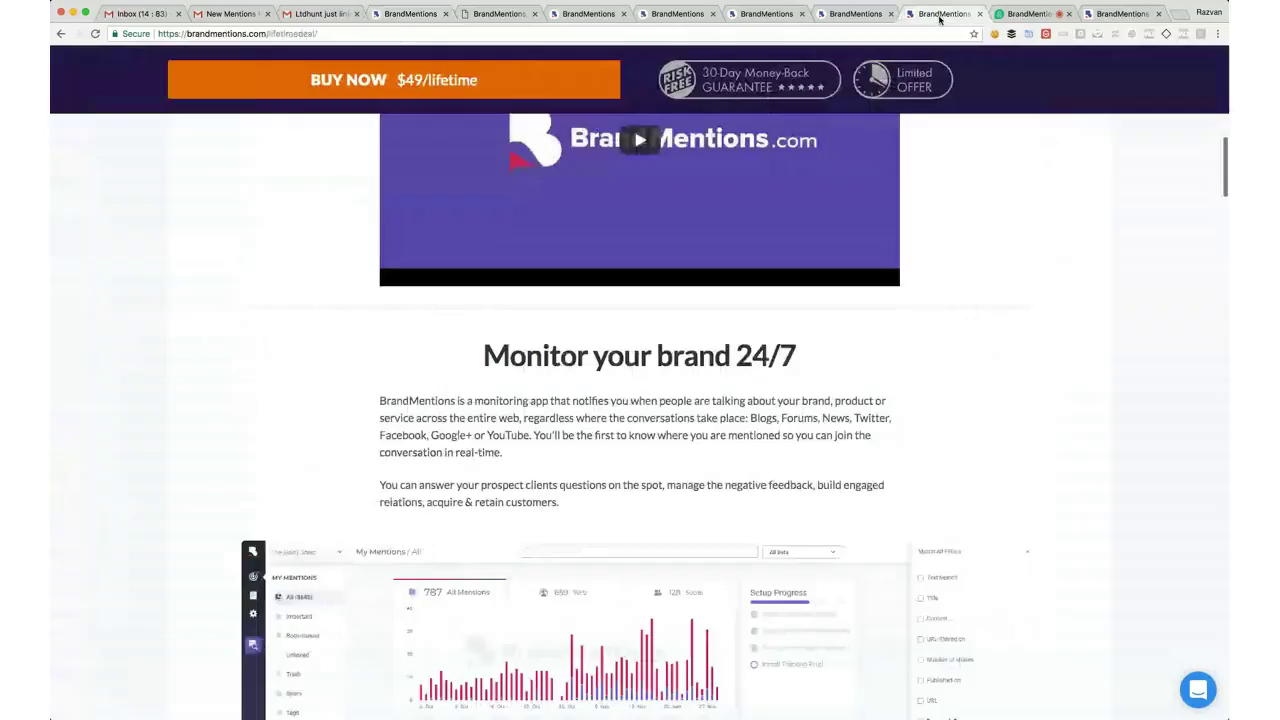
scroll(655, 398, down, 5)
scroll(655, 398, down, 10)
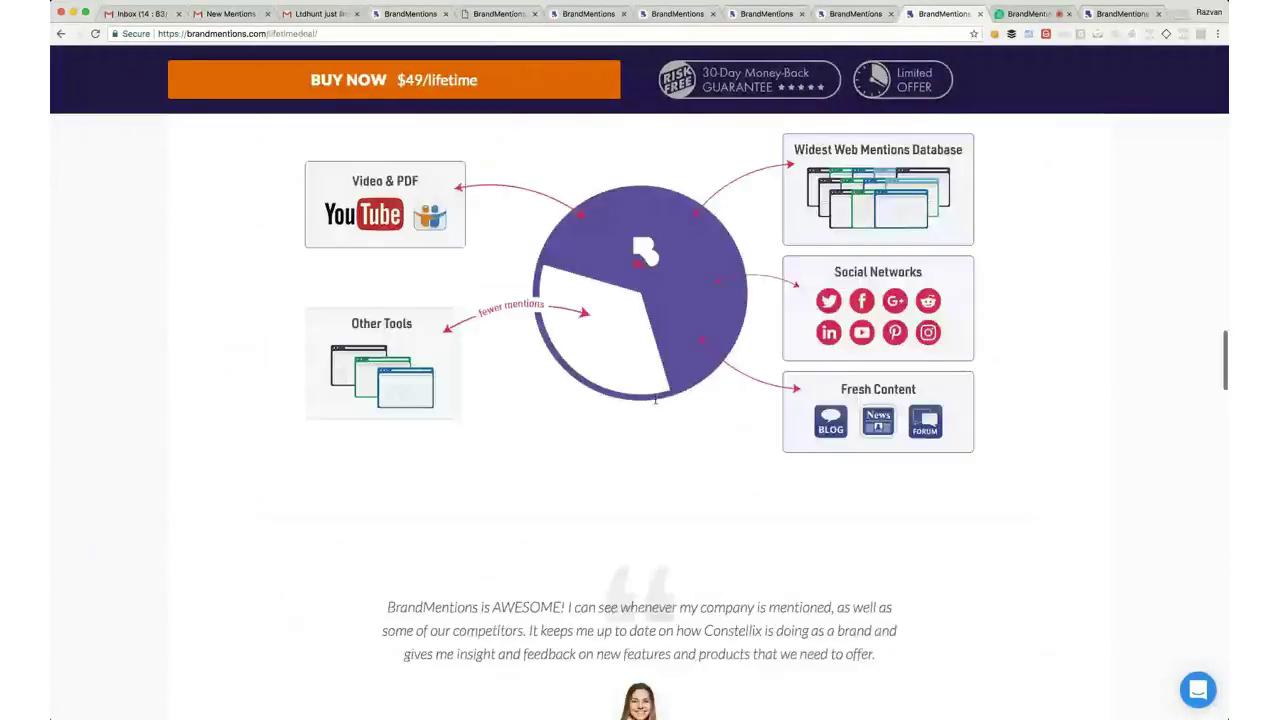
scroll(655, 398, down, 10)
scroll(471, 313, up, 3)
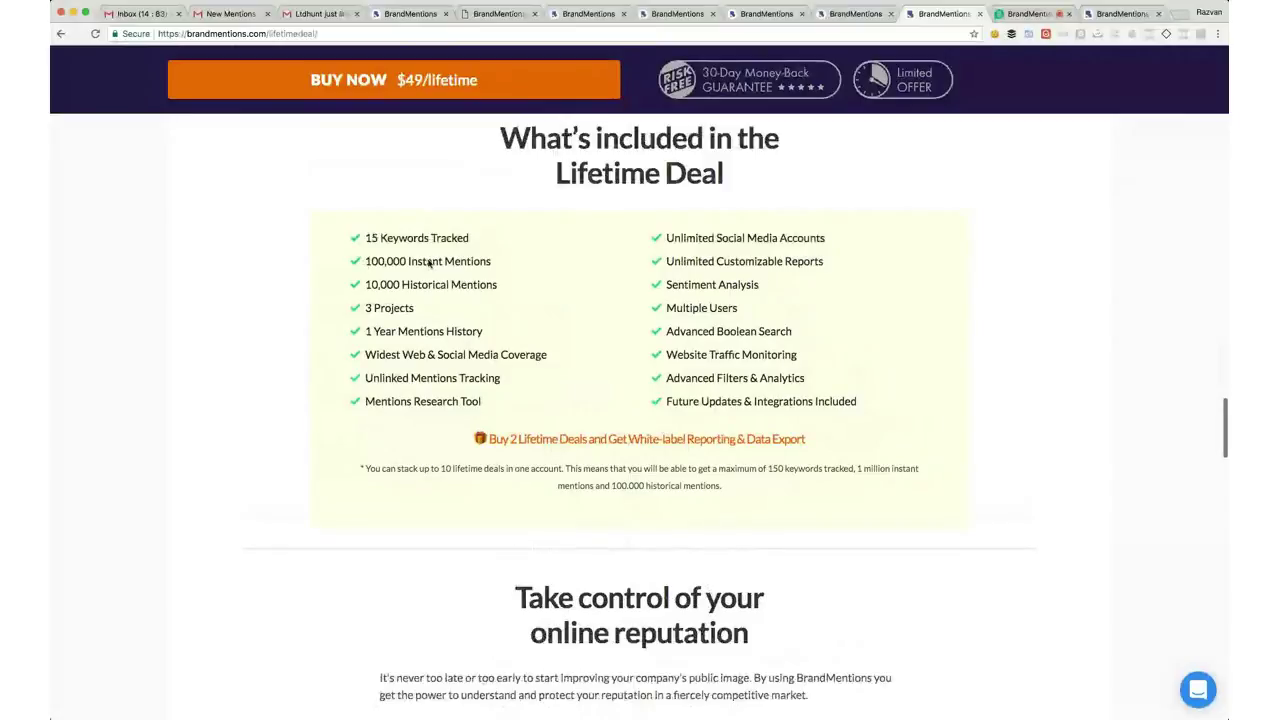
Highlight the 100,000 Instant Mentions and 10,000 Historical Mentions entries in the list of what the lifetime deal includes
triple_click(490, 262)
click(500, 288)
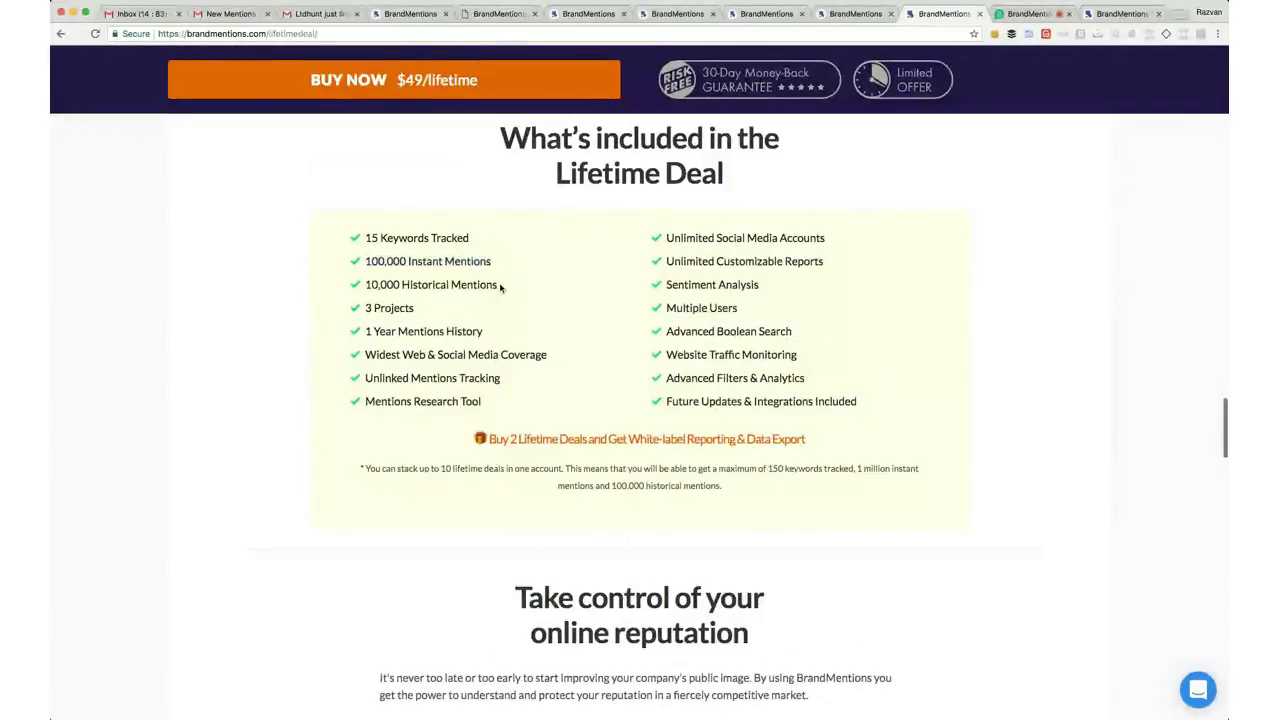
triple_click(500, 288)
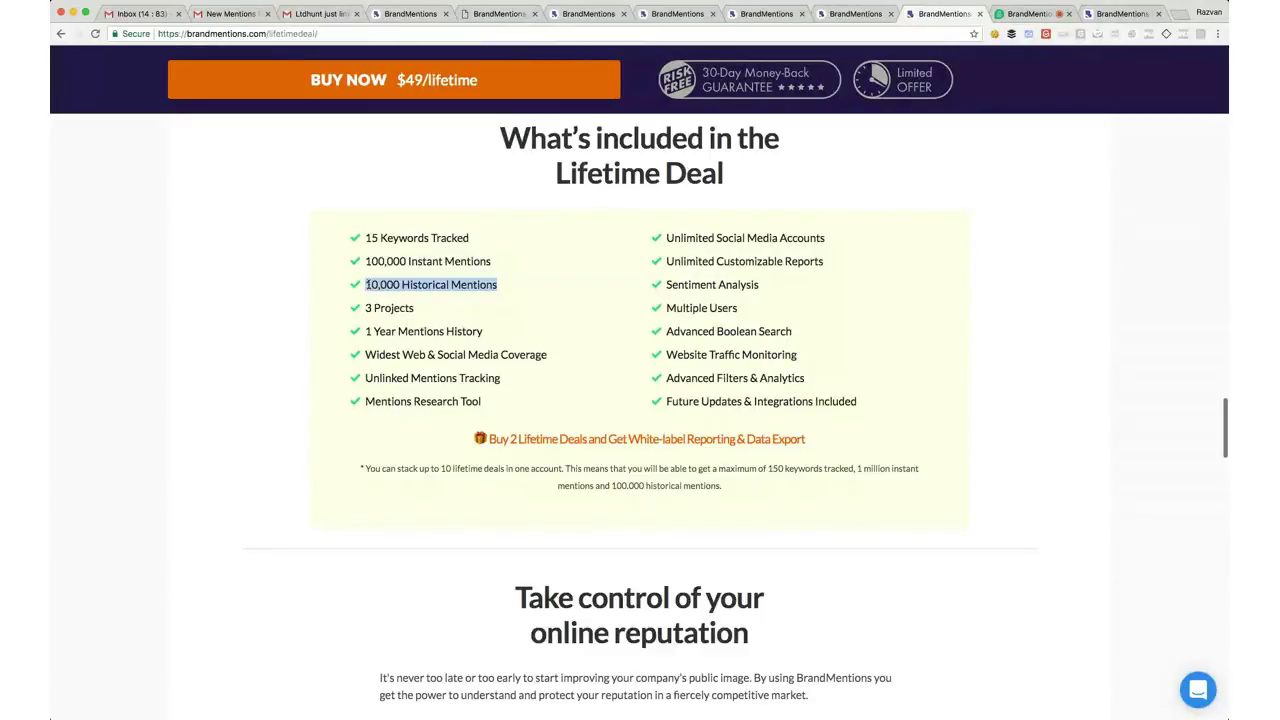
double_click(368, 284)
click(367, 284)
drag(367, 284, 404, 284)
click(492, 284)
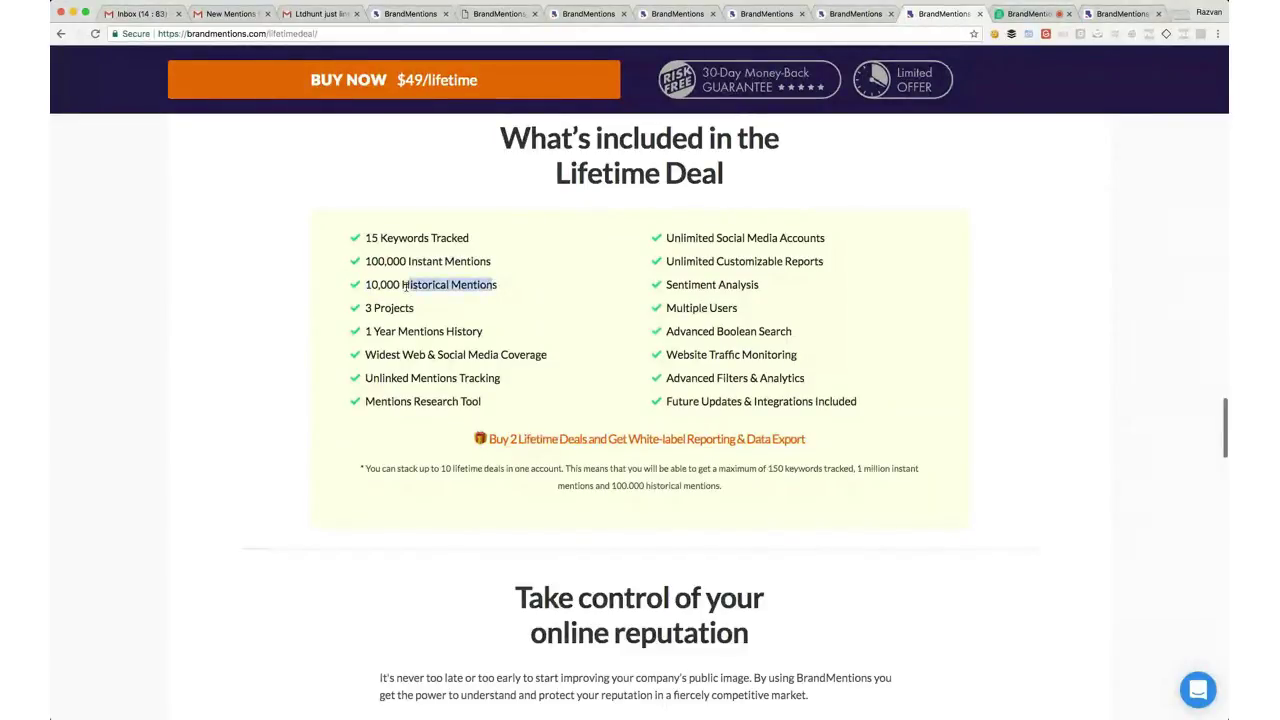
double_click(404, 285)
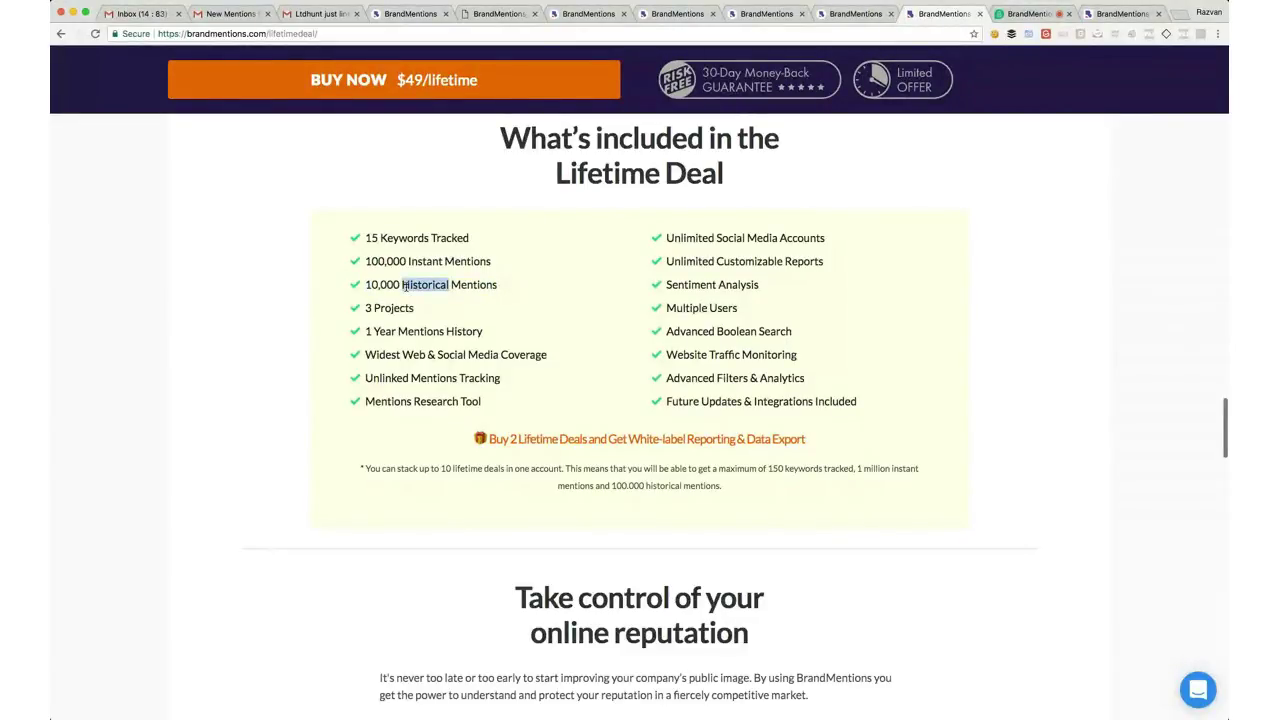
double_click(367, 261)
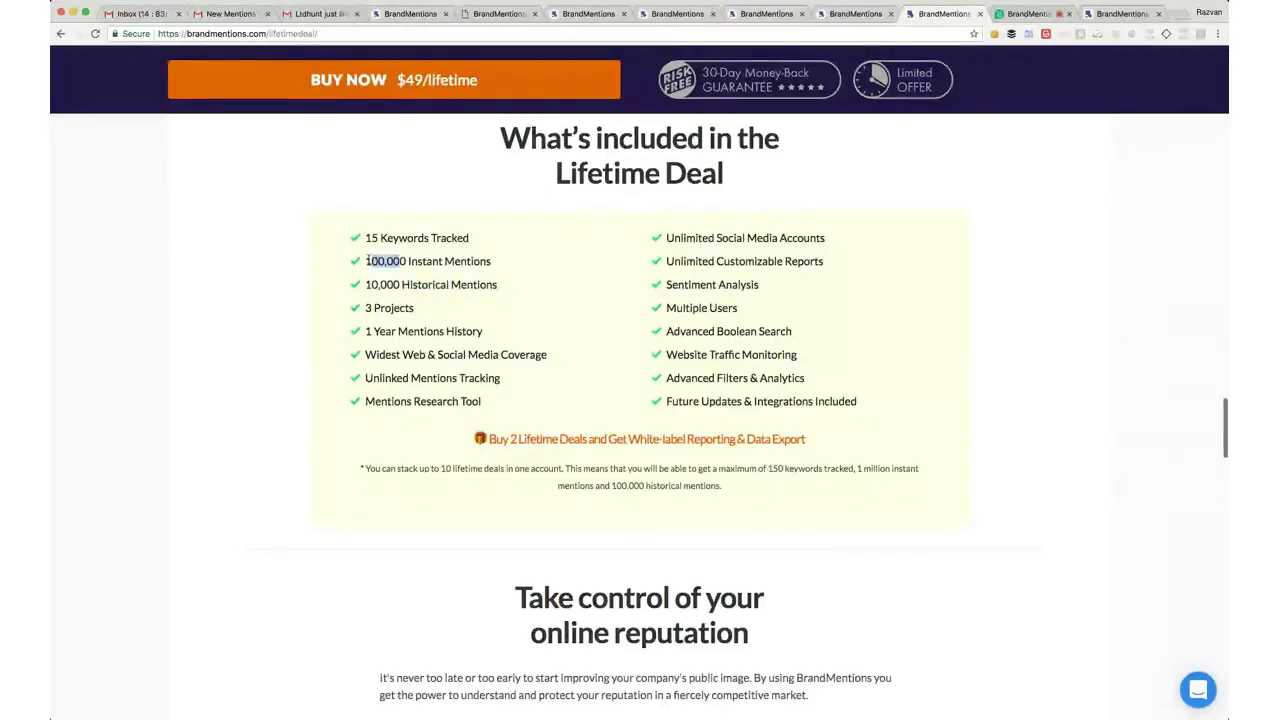
click(367, 261)
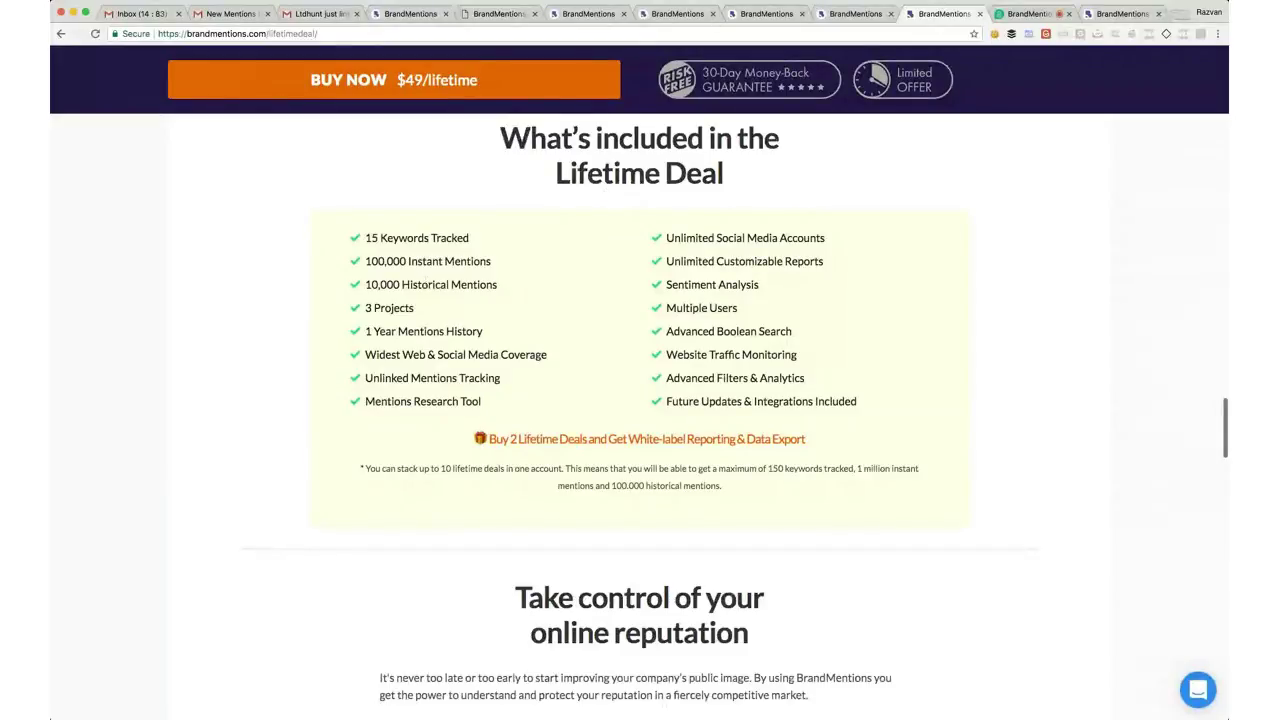
Switch to the BrandMentions homepage and open its pricing page
click(855, 13)
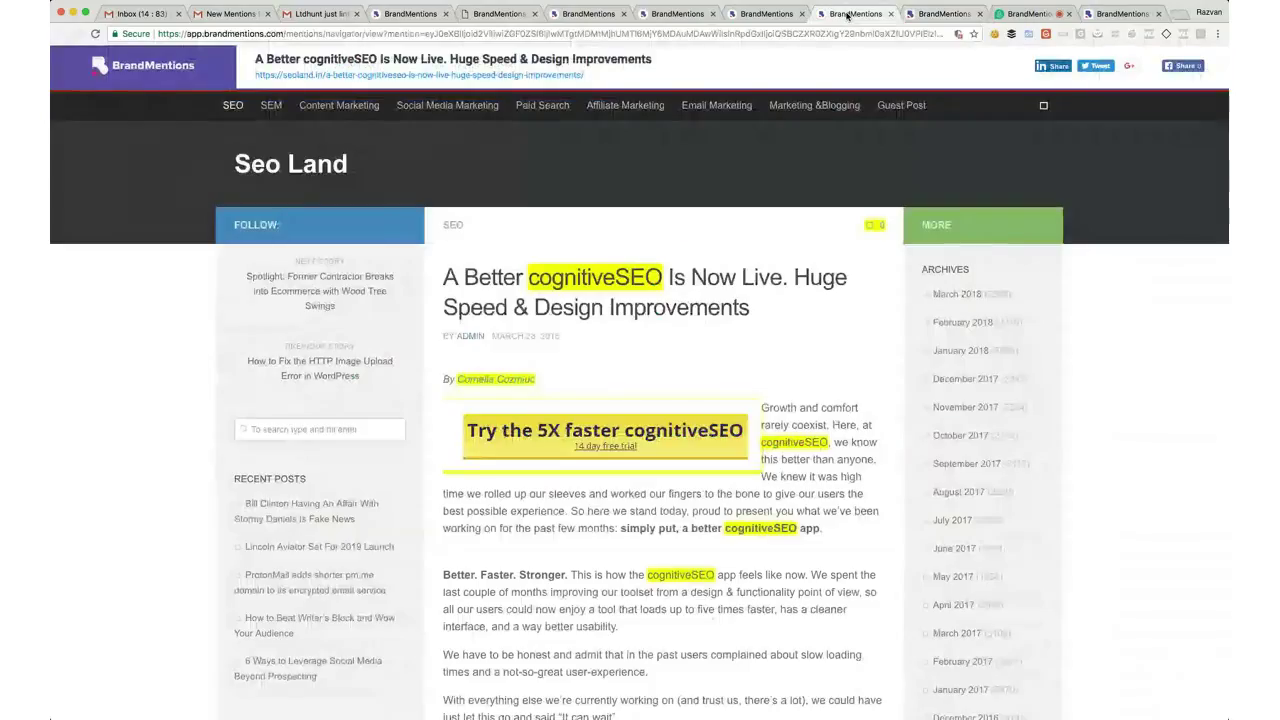
click(765, 13)
click(937, 13)
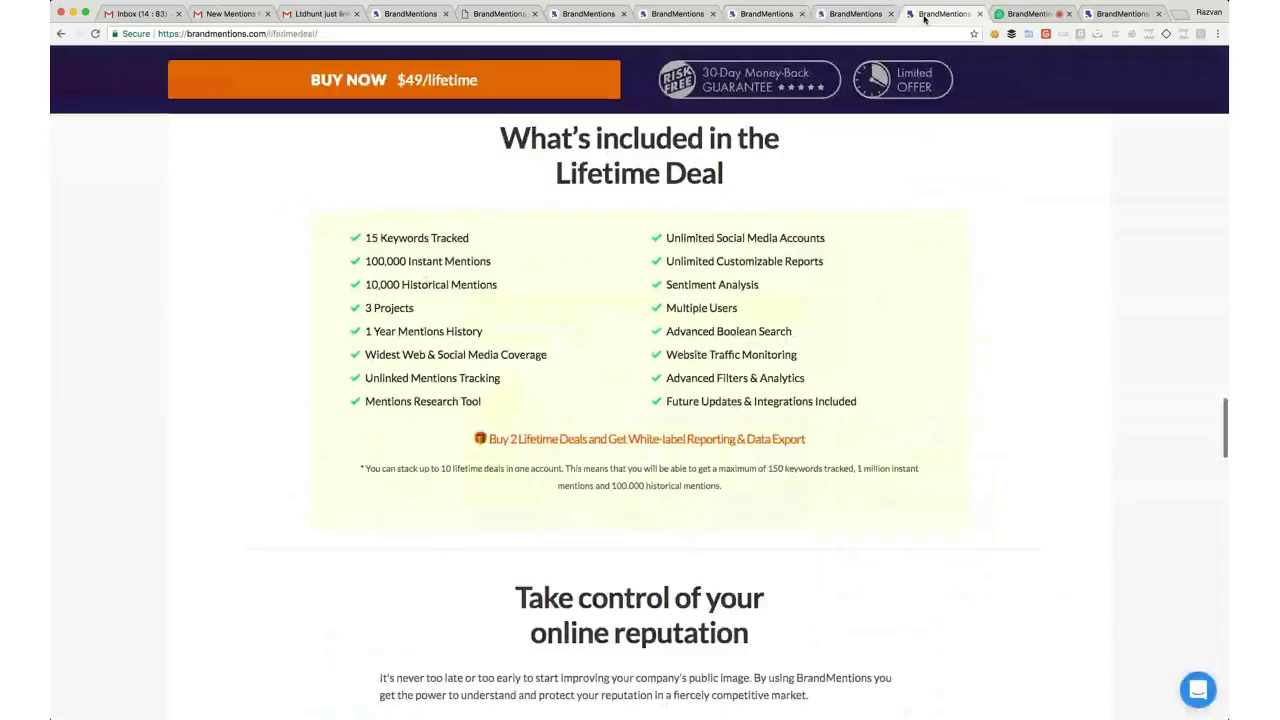
click(1115, 14)
mouse_move(557, 70)
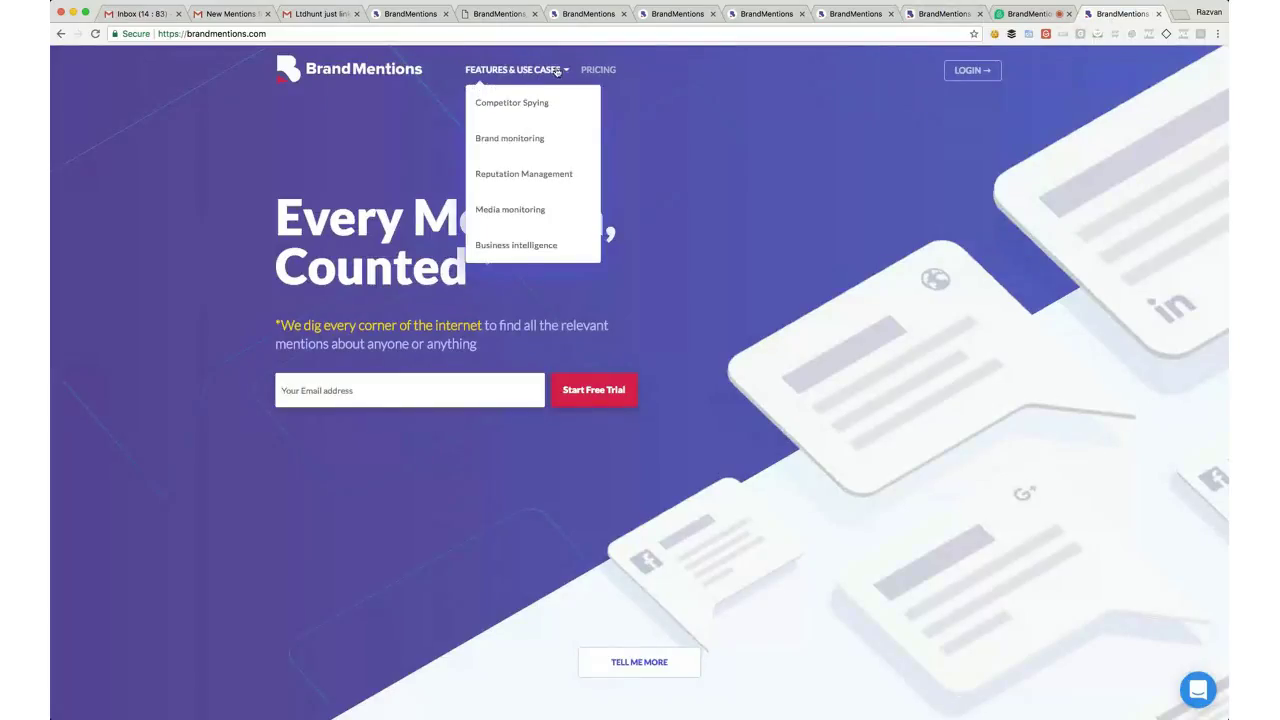
click(600, 70)
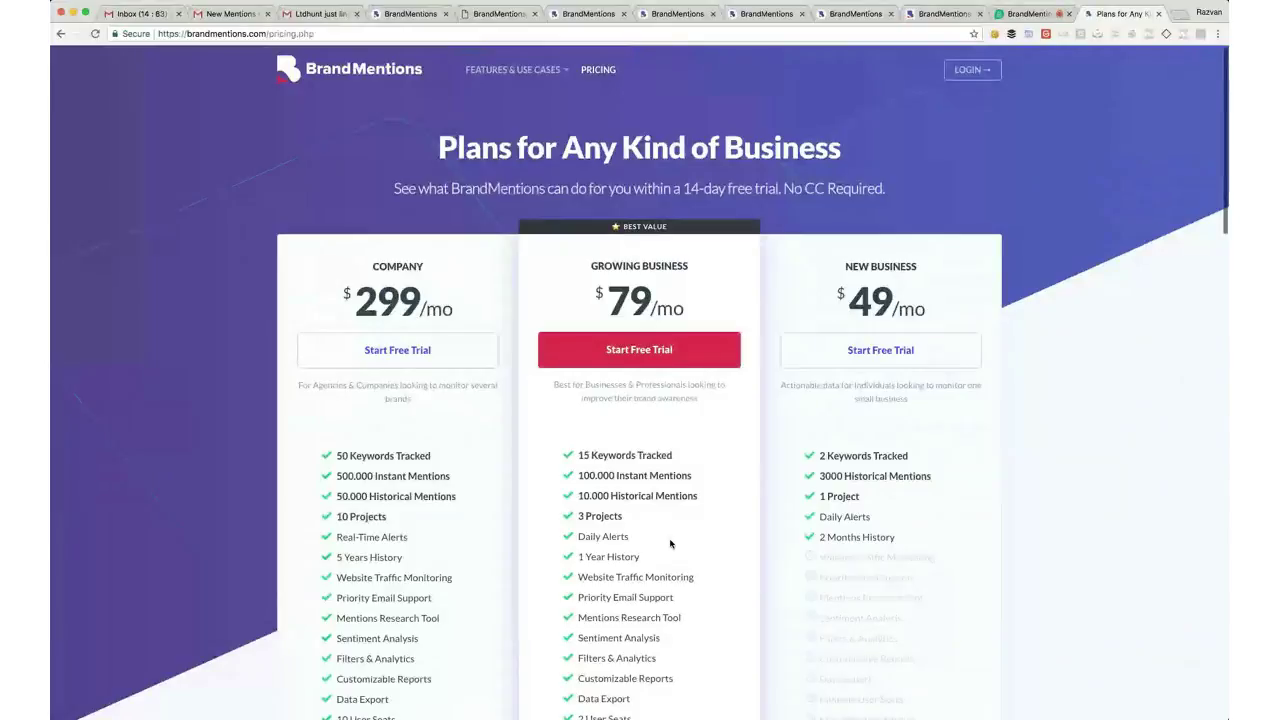
Highlight the 10.000 Historical Mentions entry in the Growing Business plan, and clear the highlight again
drag(697, 496, 604, 261)
click(588, 266)
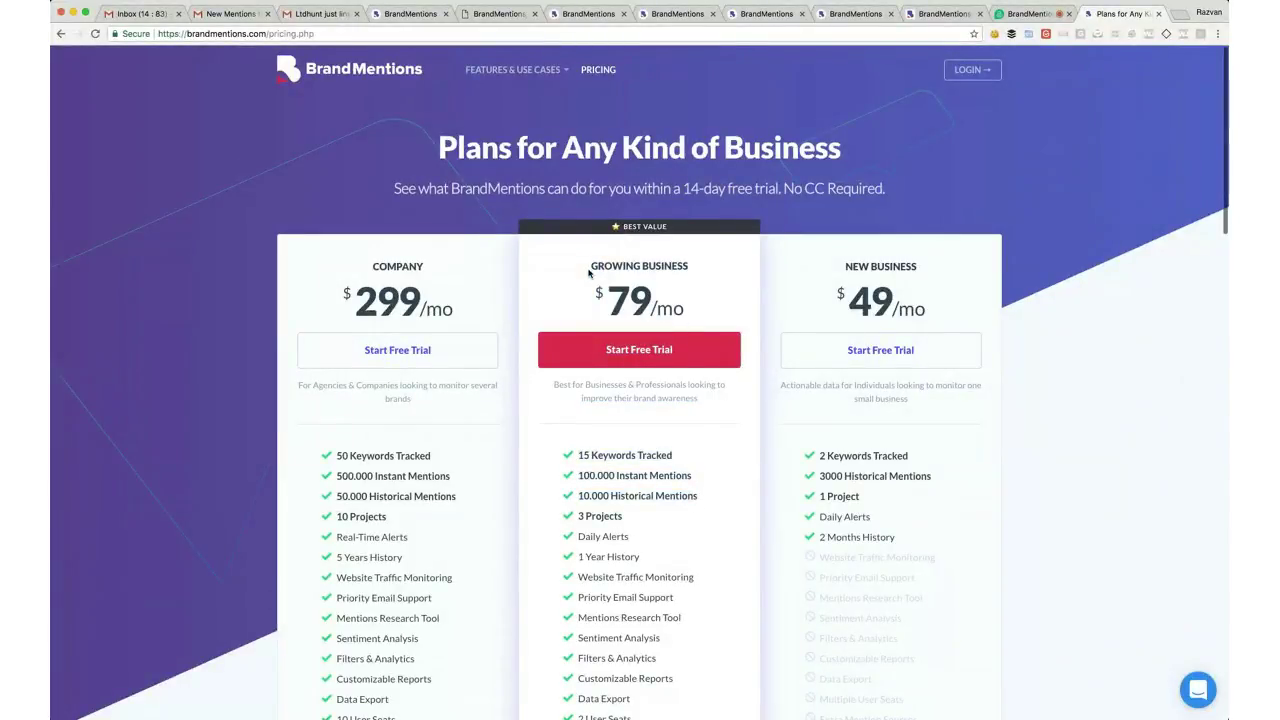
drag(698, 496, 574, 500)
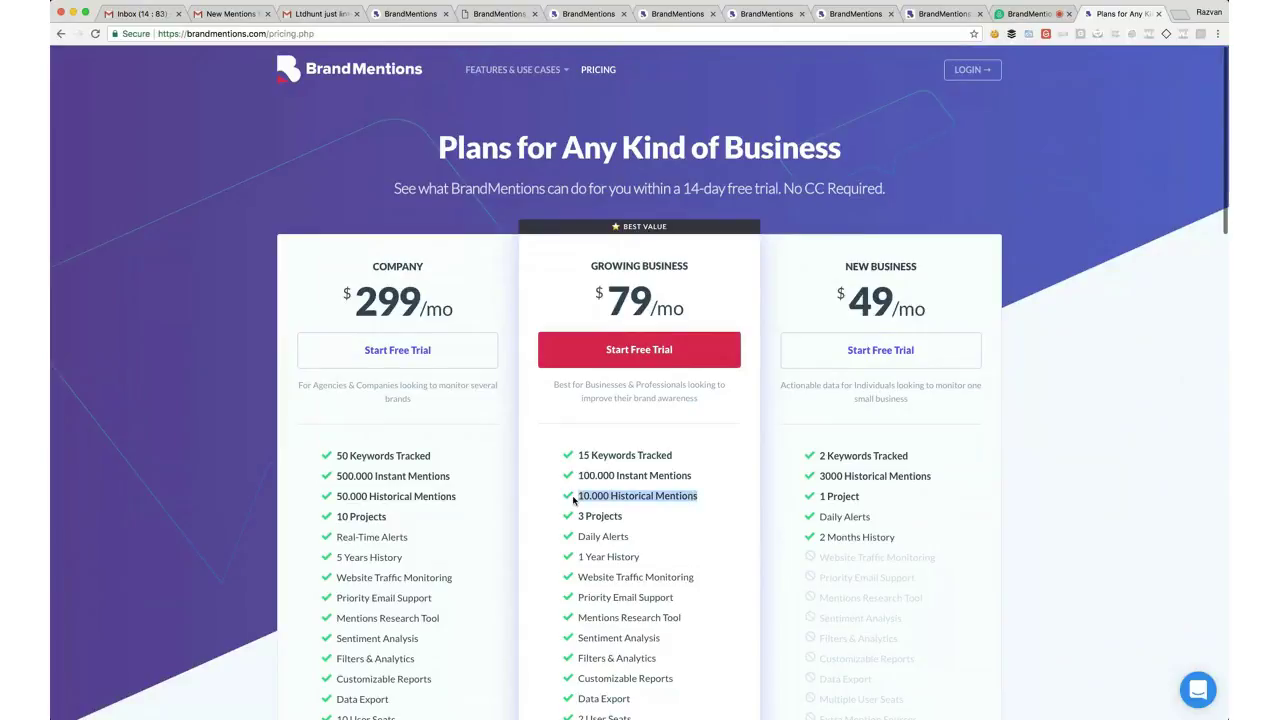
click(574, 500)
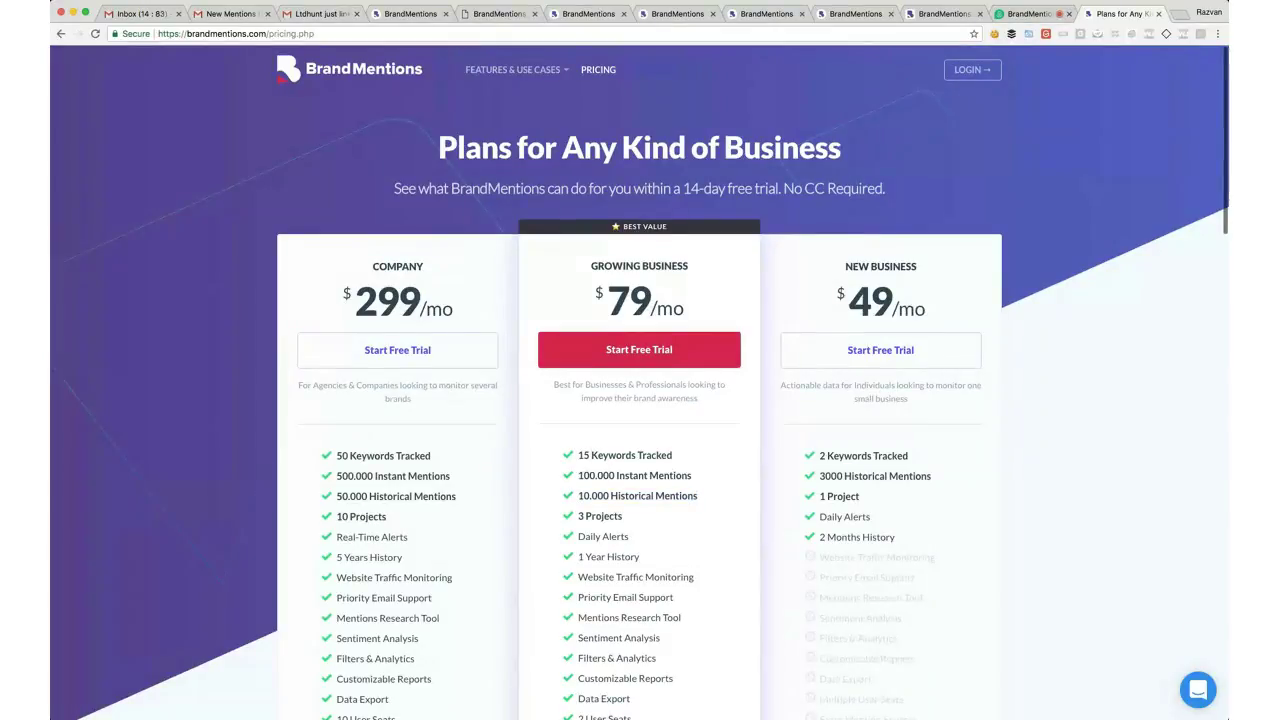
Return to the lifetime deal page and review the list of what the deal includes
click(939, 14)
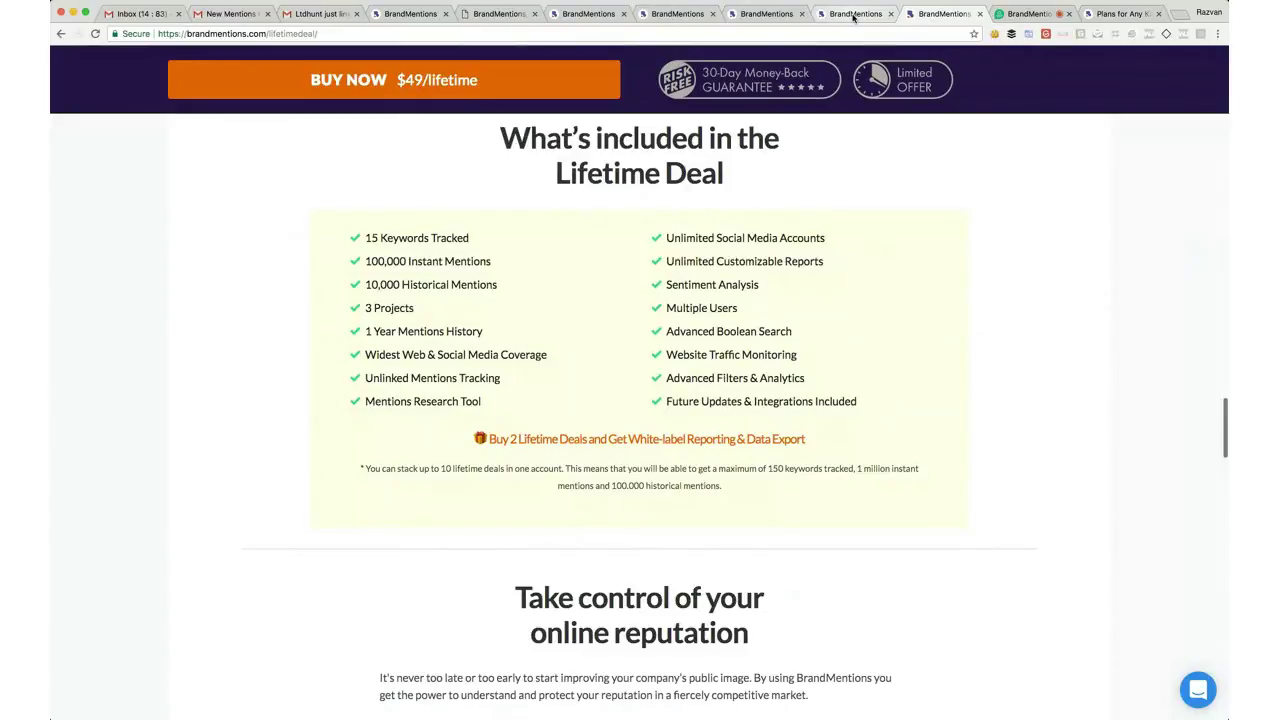
click(853, 14)
click(930, 14)
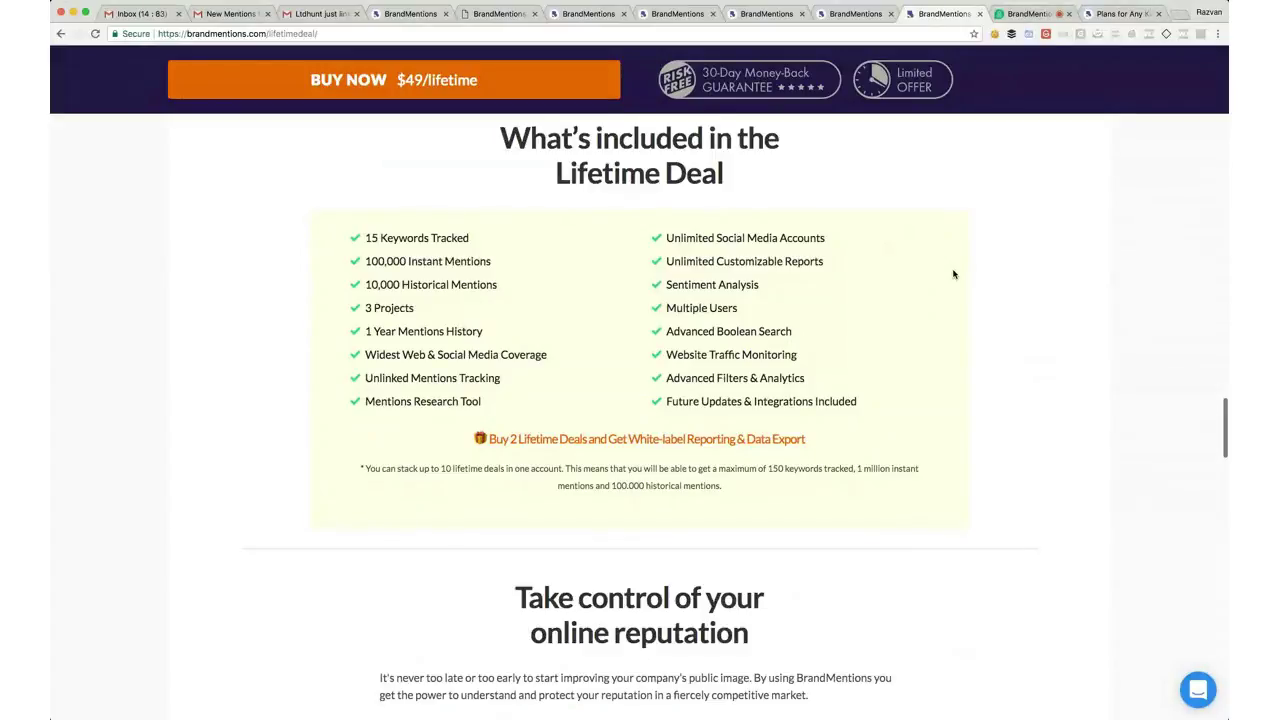
scroll(953, 274, down, 2)
scroll(953, 250, up, 3)
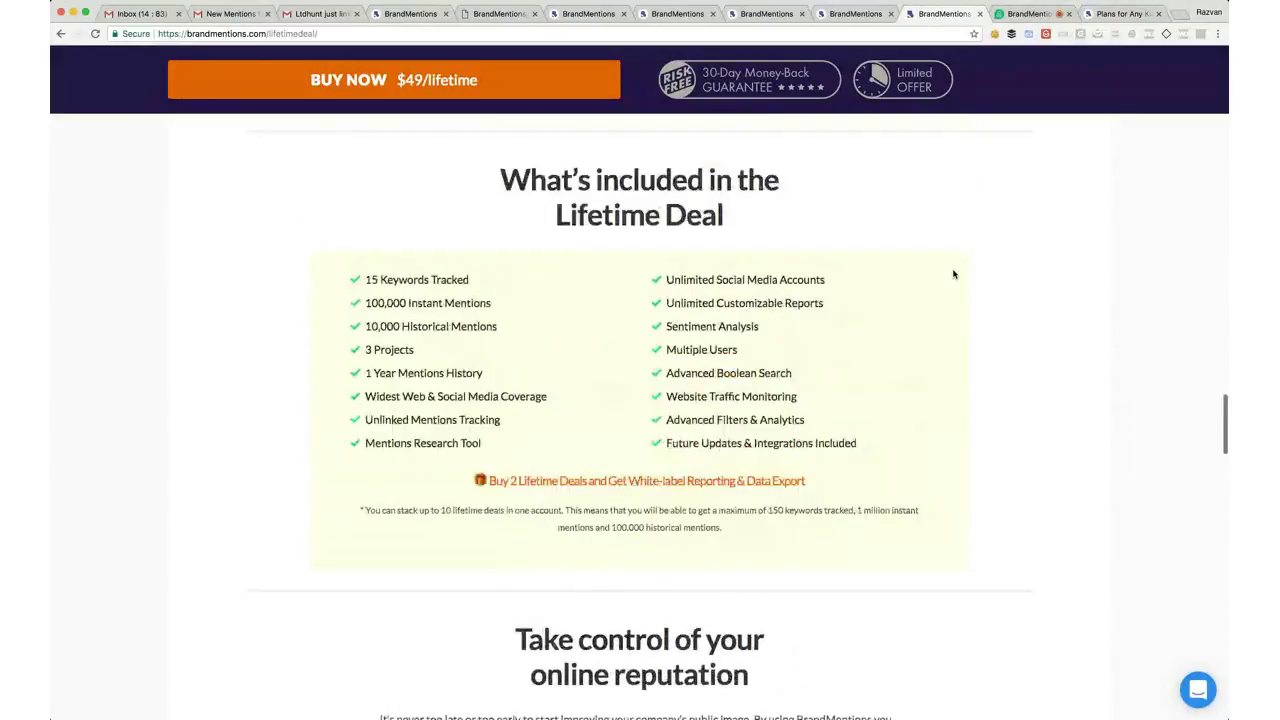
Go back to the page comparing the BrandMentions pricing plans
click(849, 14)
click(766, 14)
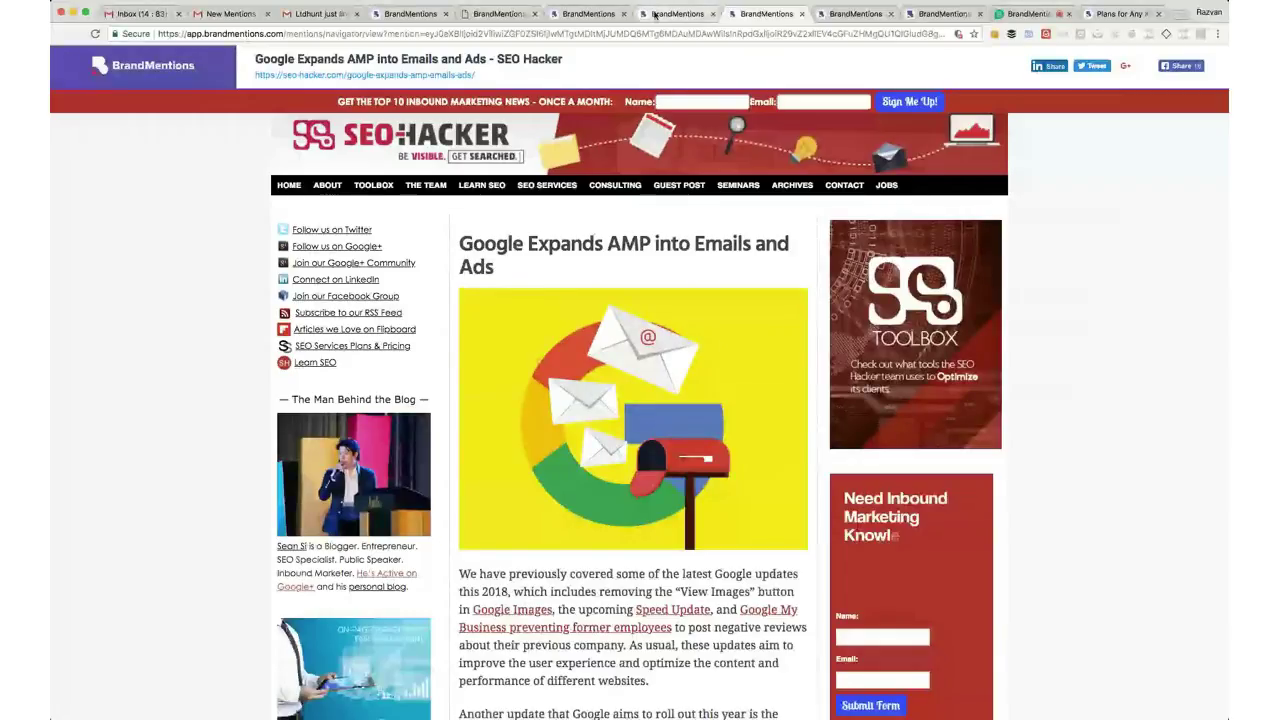
click(577, 14)
click(1105, 14)
click(518, 70)
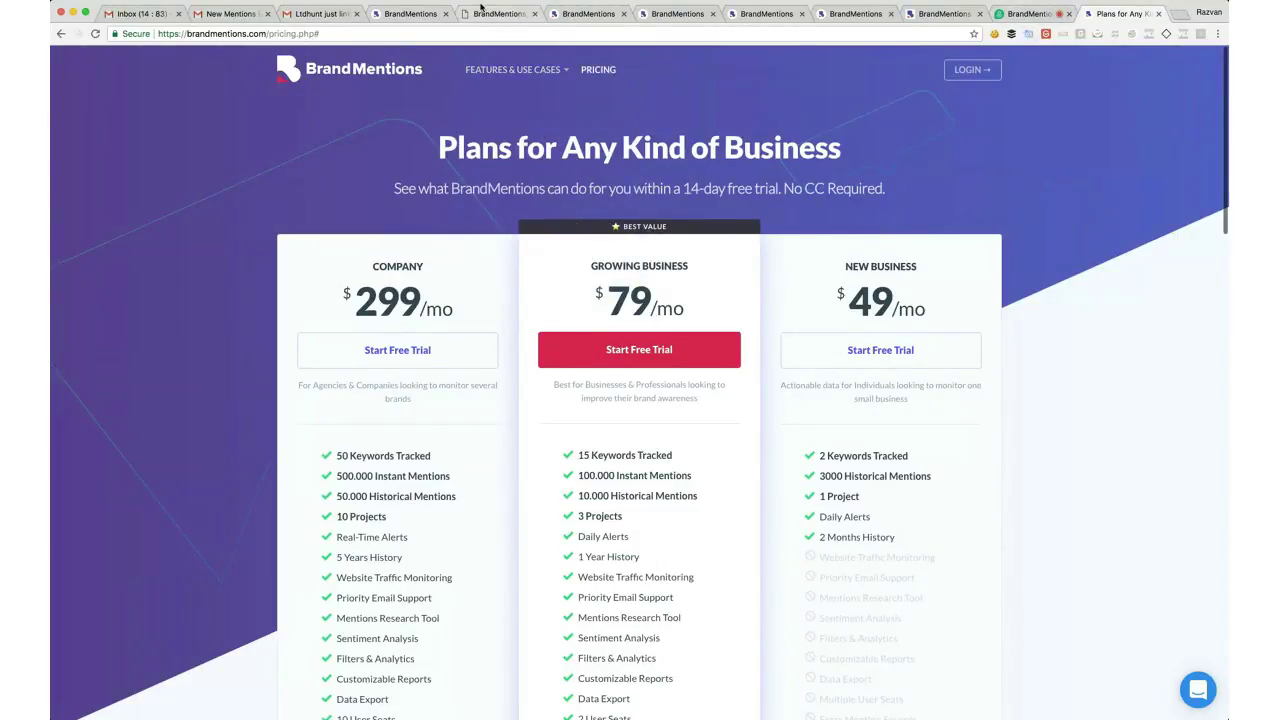
Return to My Mentions of the cognitiveseo project in the BrandMentions app and start creating a new project
click(410, 13)
click(67, 97)
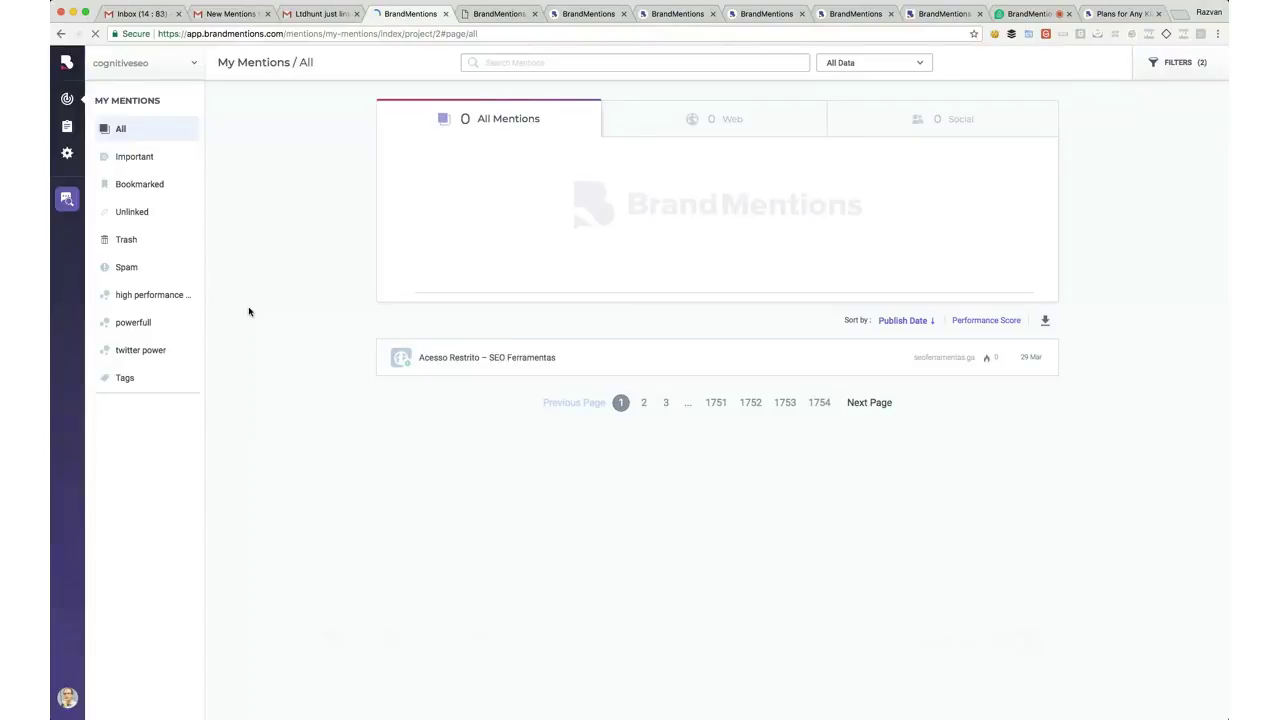
click(179, 71)
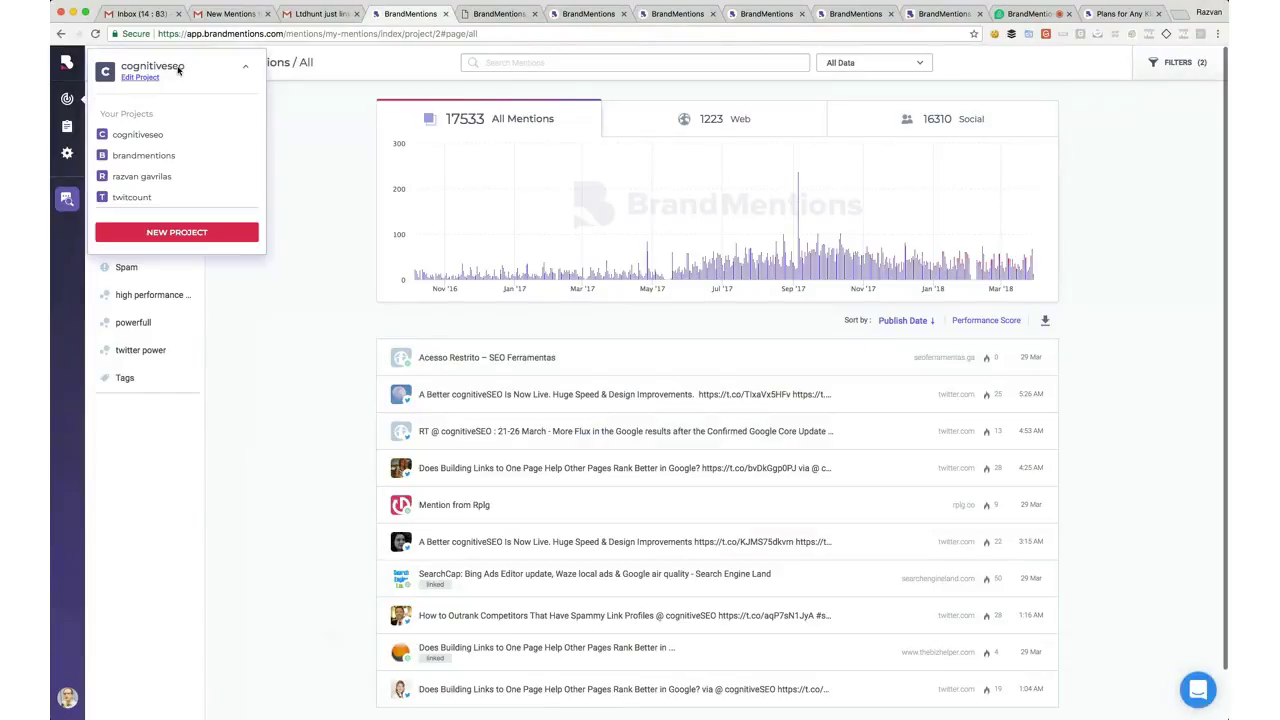
click(178, 233)
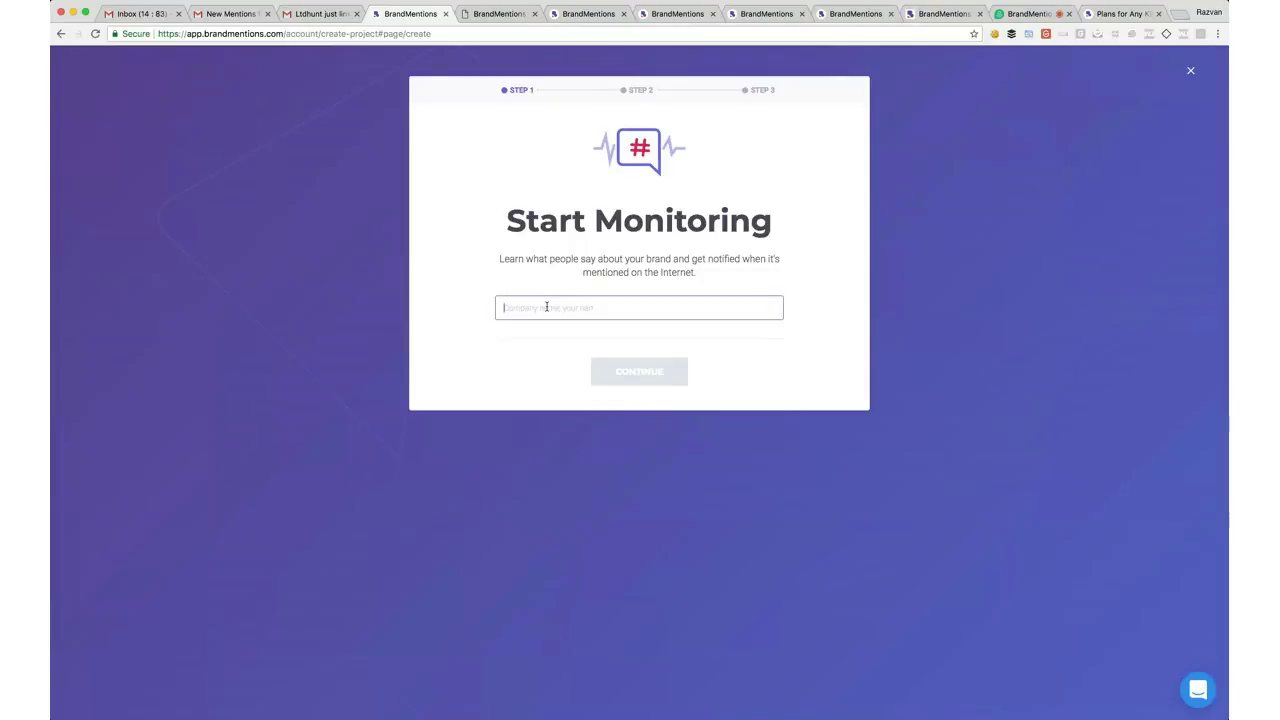
Add the suggested brand Search Engine Land and the custom keyword searchengineland as the new project's monitored keywords
text(sear)
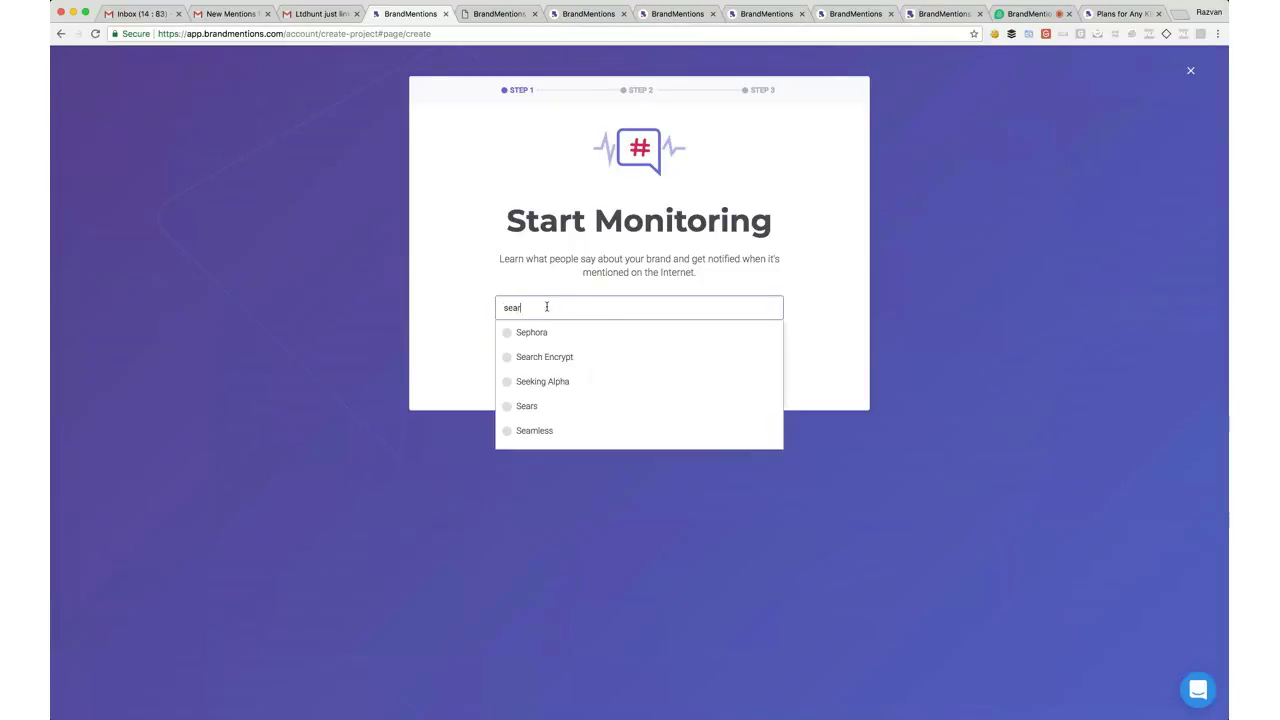
text(ch engine)
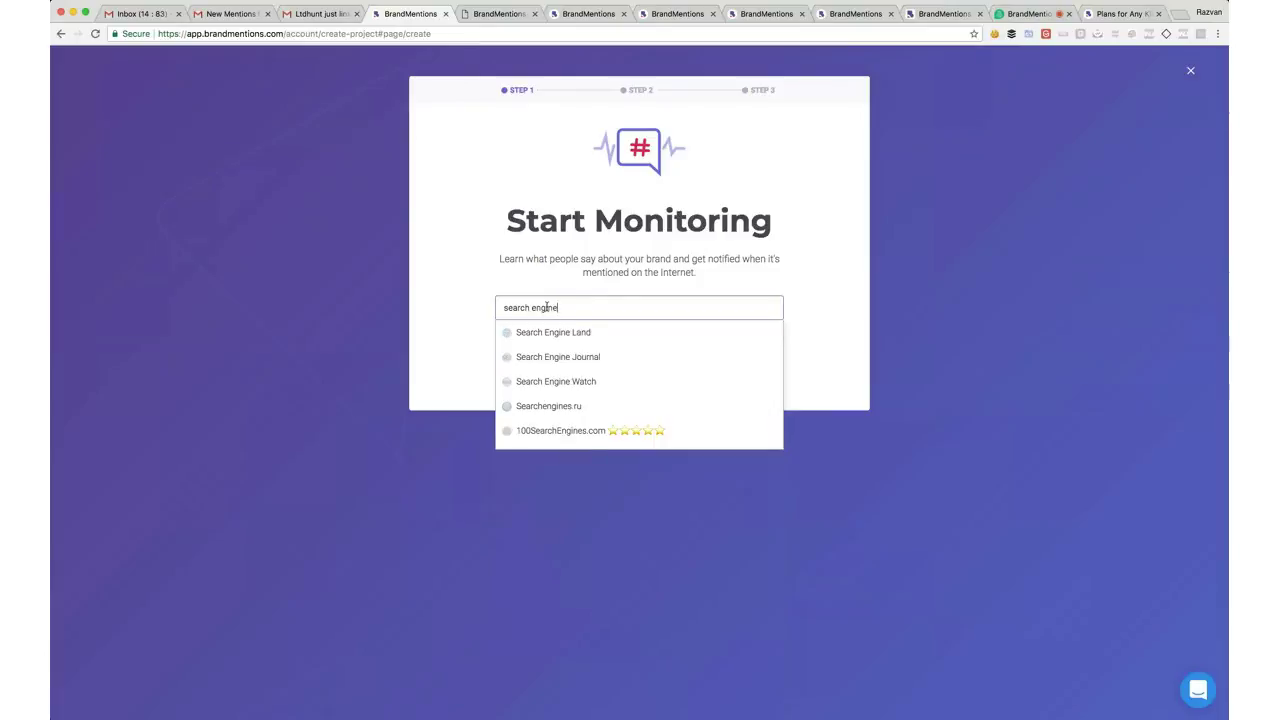
key(Down)
key(Down)
key(Return)
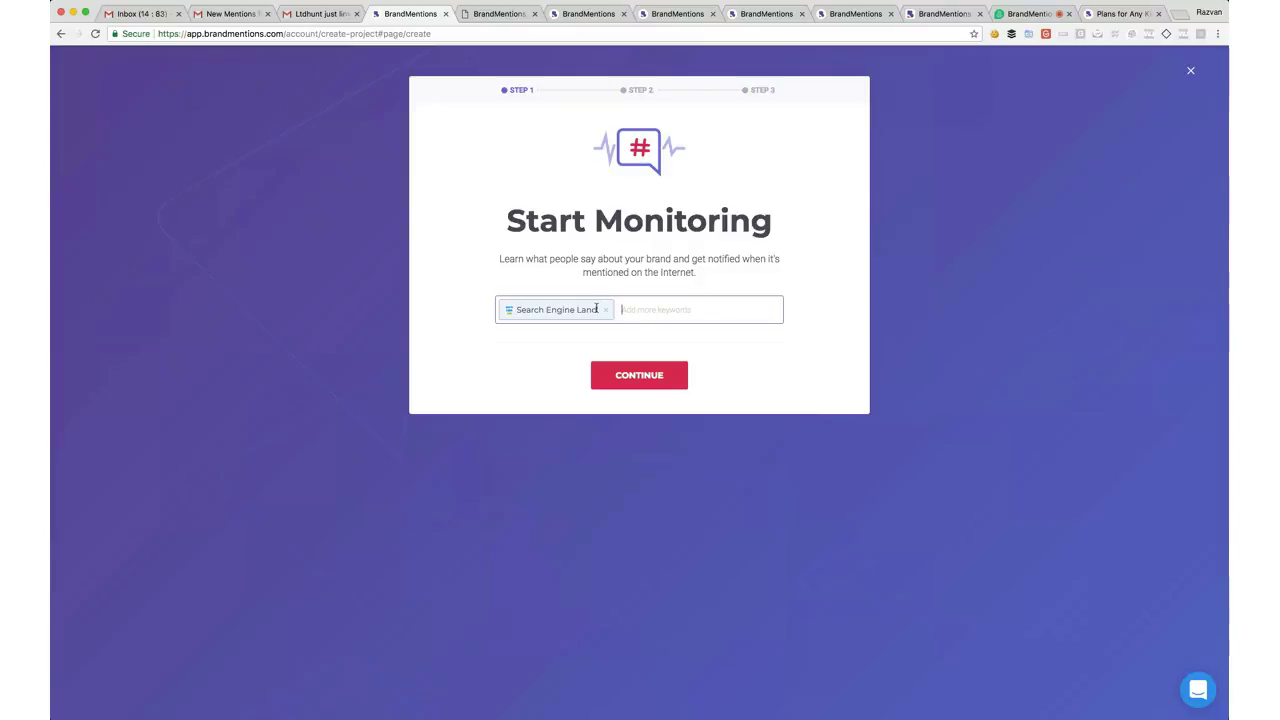
click(626, 310)
text(searcheng)
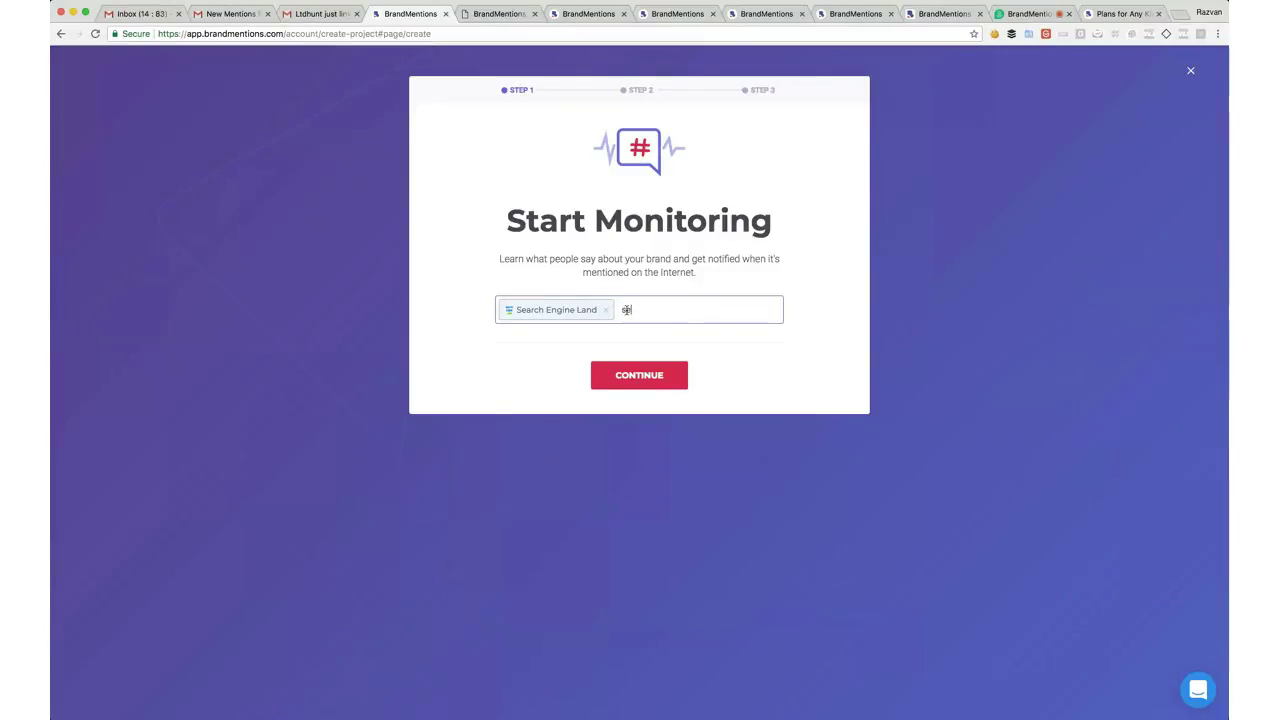
text(ineland)
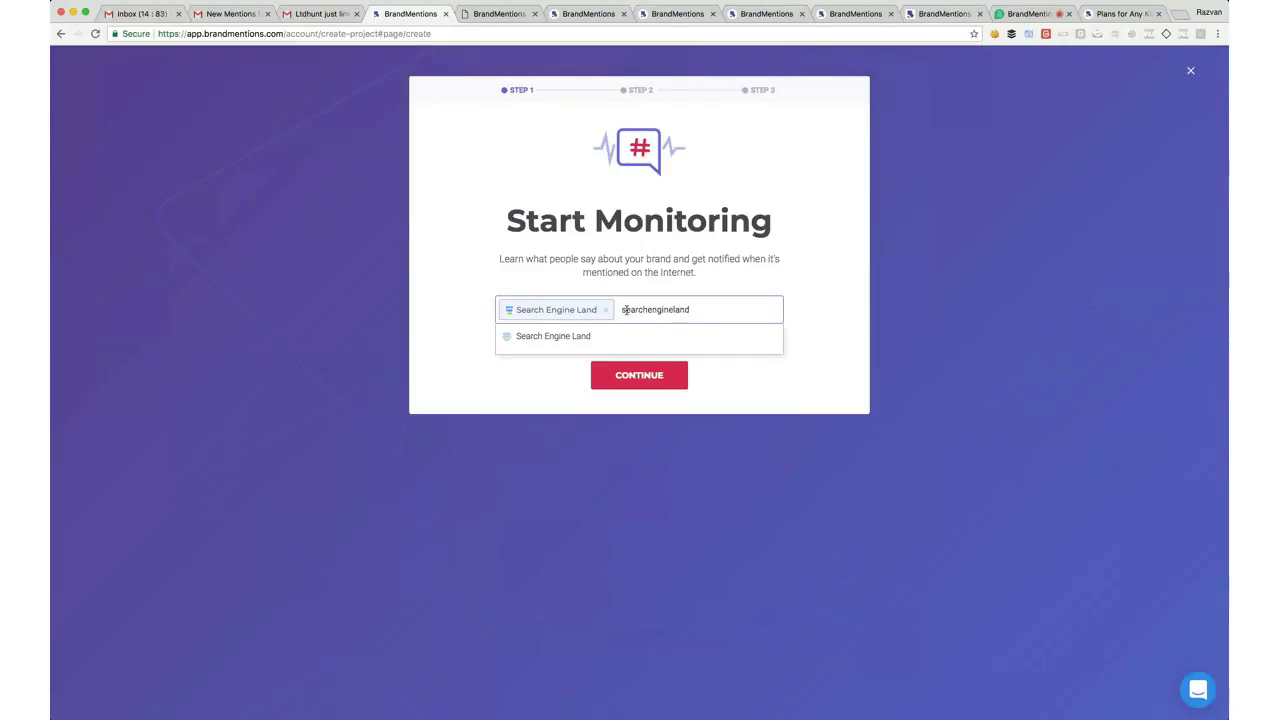
key(Return)
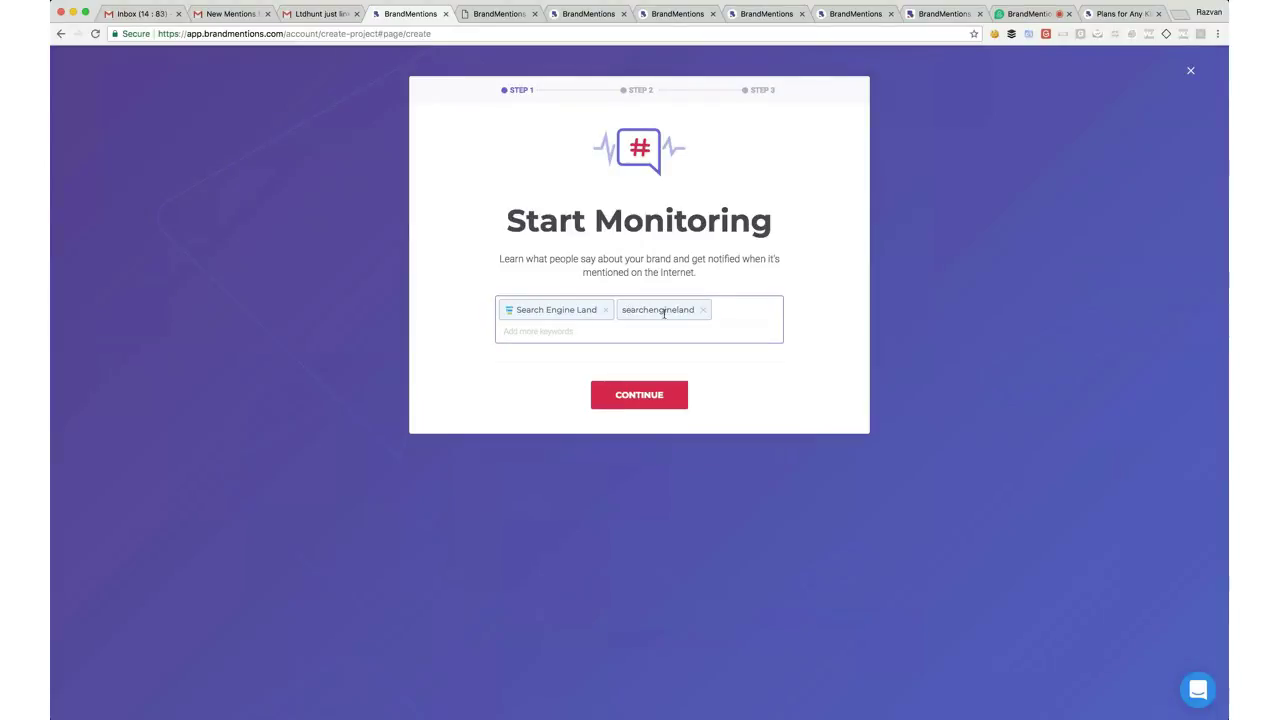
Accept the suggested website and social accounts, keep World Wide and Any Language as the market, and start the project
click(660, 394)
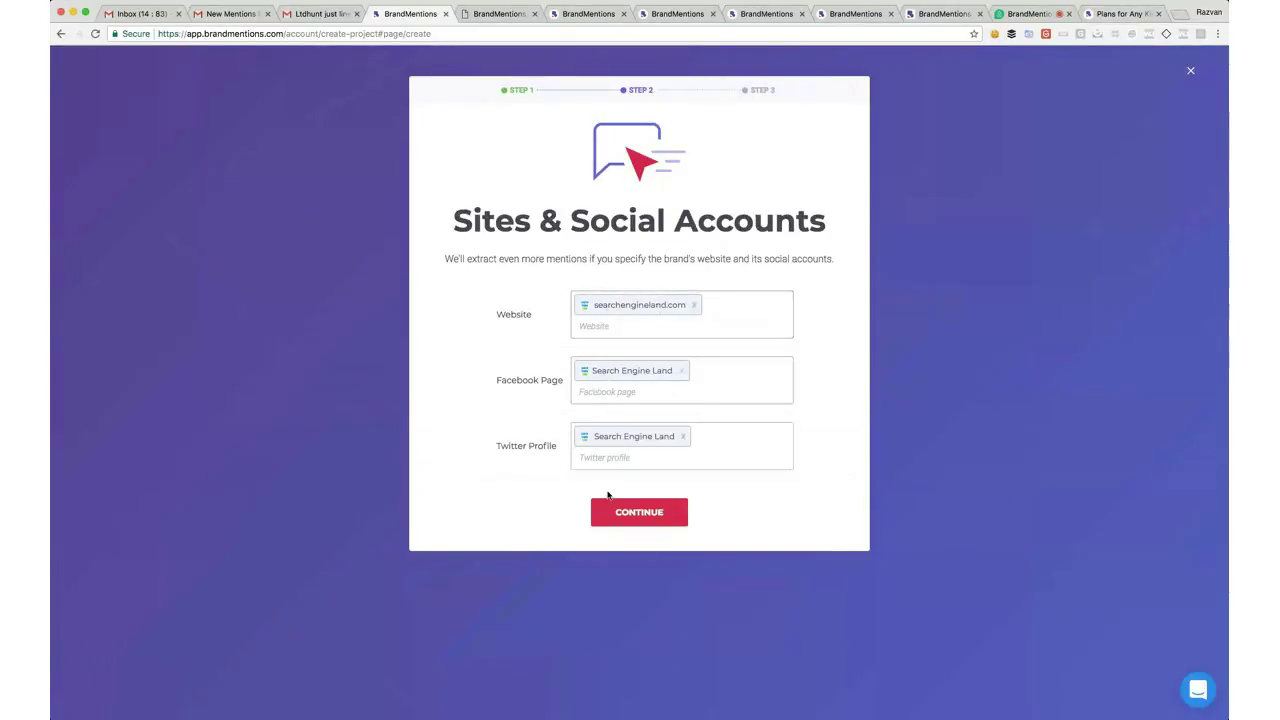
click(636, 512)
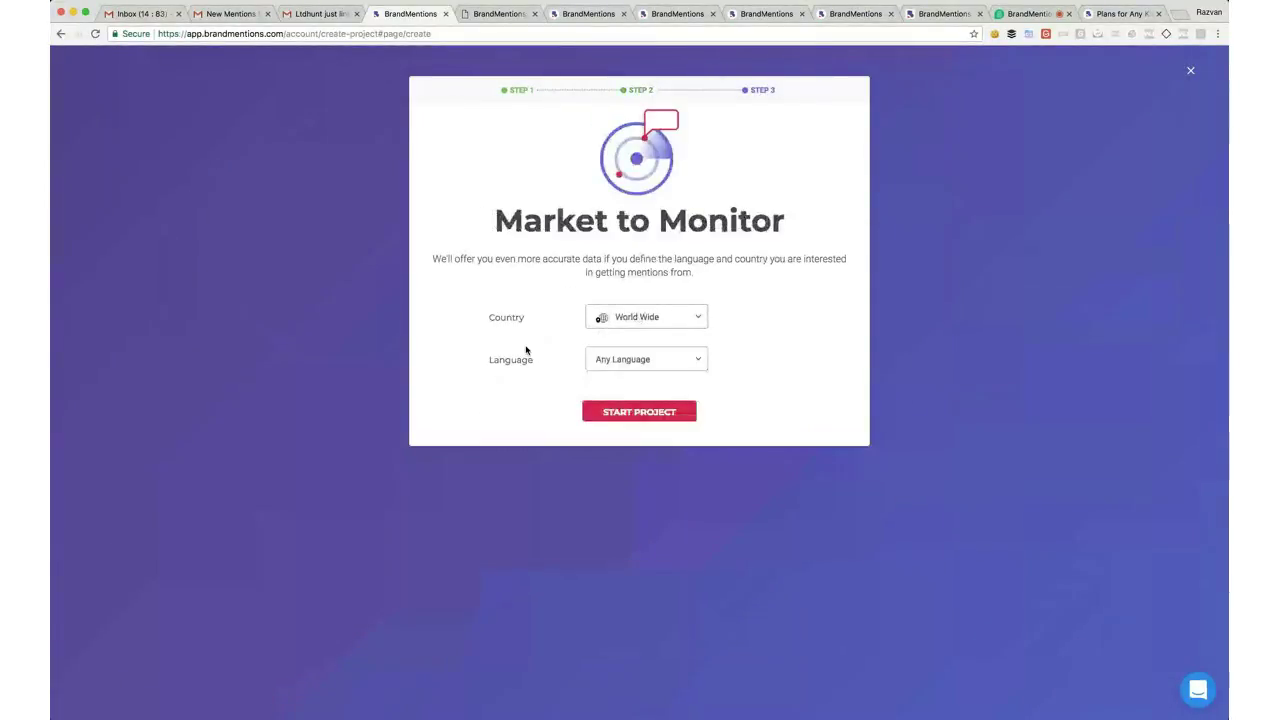
click(645, 414)
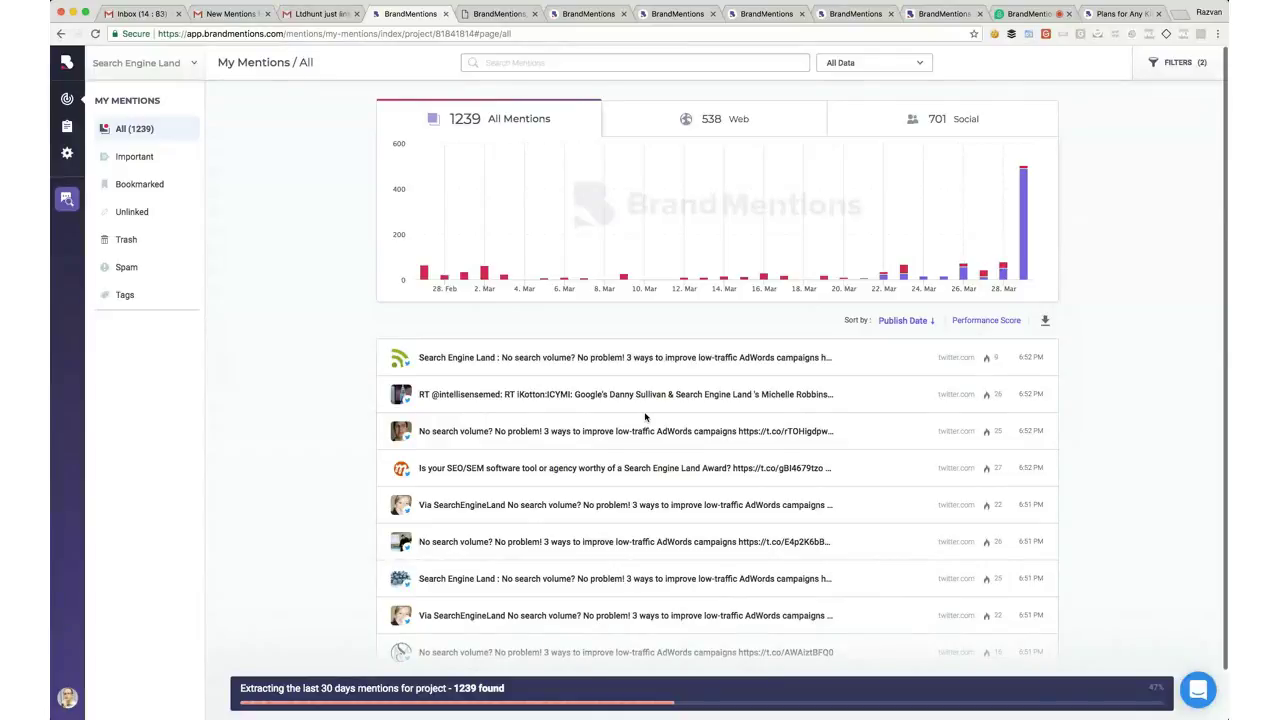
View the new project's social mentions and web mentions separately, ending on the web mentions
click(813, 124)
click(946, 118)
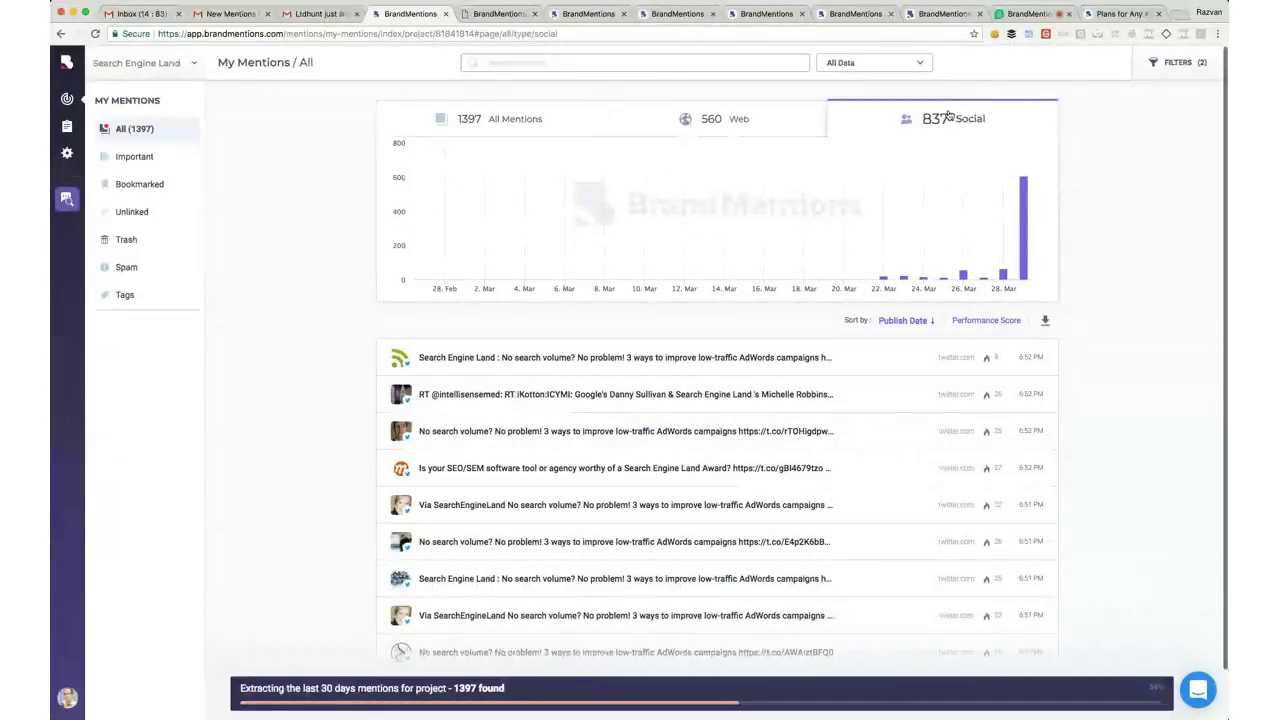
click(766, 131)
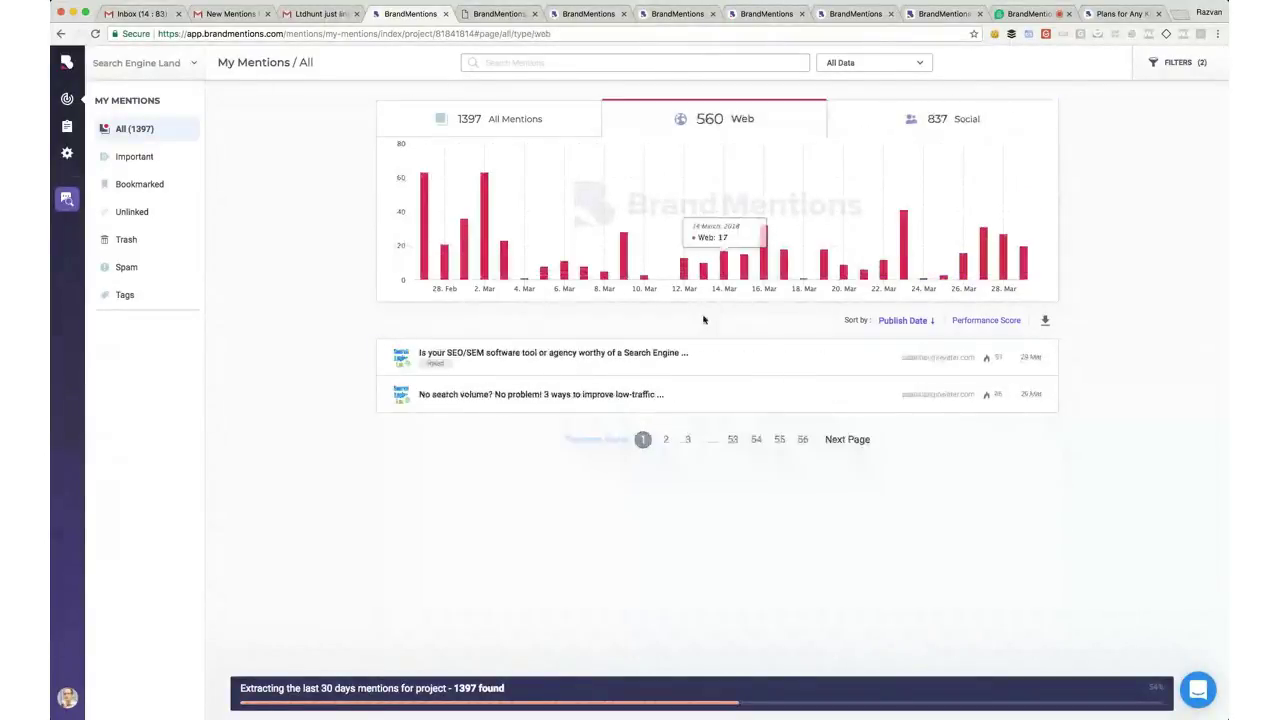
Expand the first web mention of Search Engine Land and step through the following mentions one by one
click(681, 353)
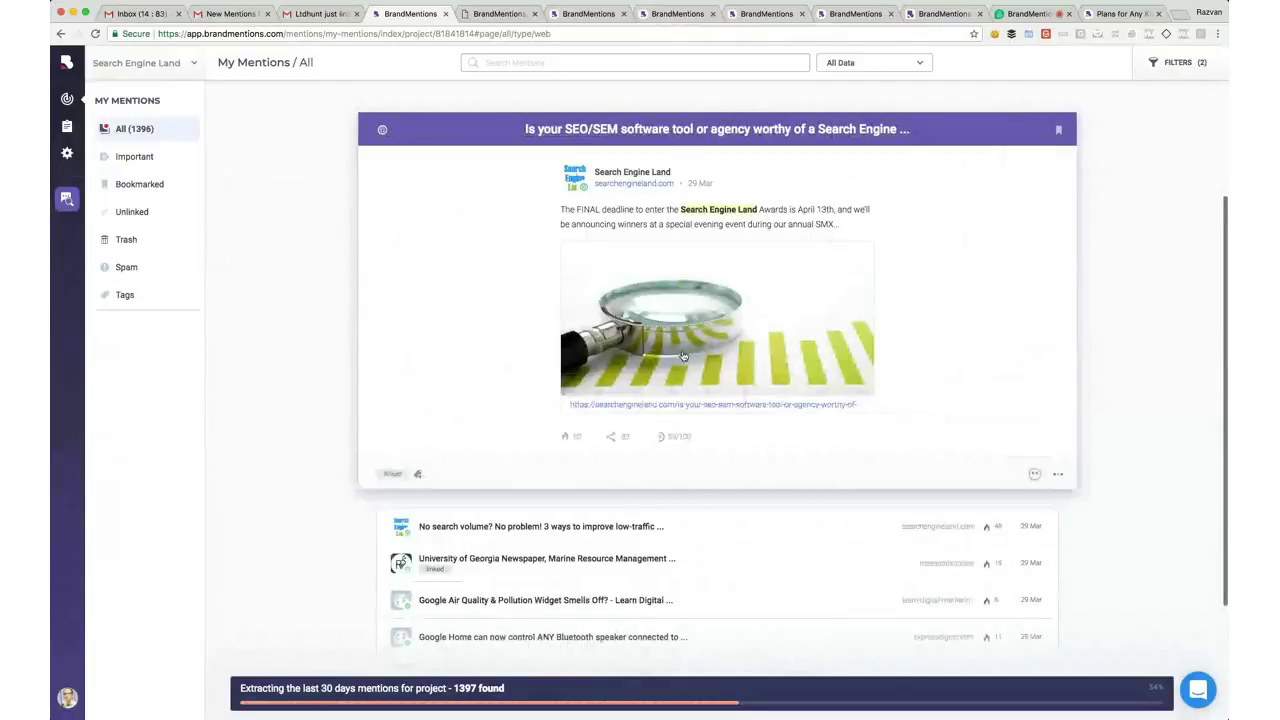
key(Down)
key(Down)
key(Down)
key(Down)
key(Down)
key(Down)
key(Down)
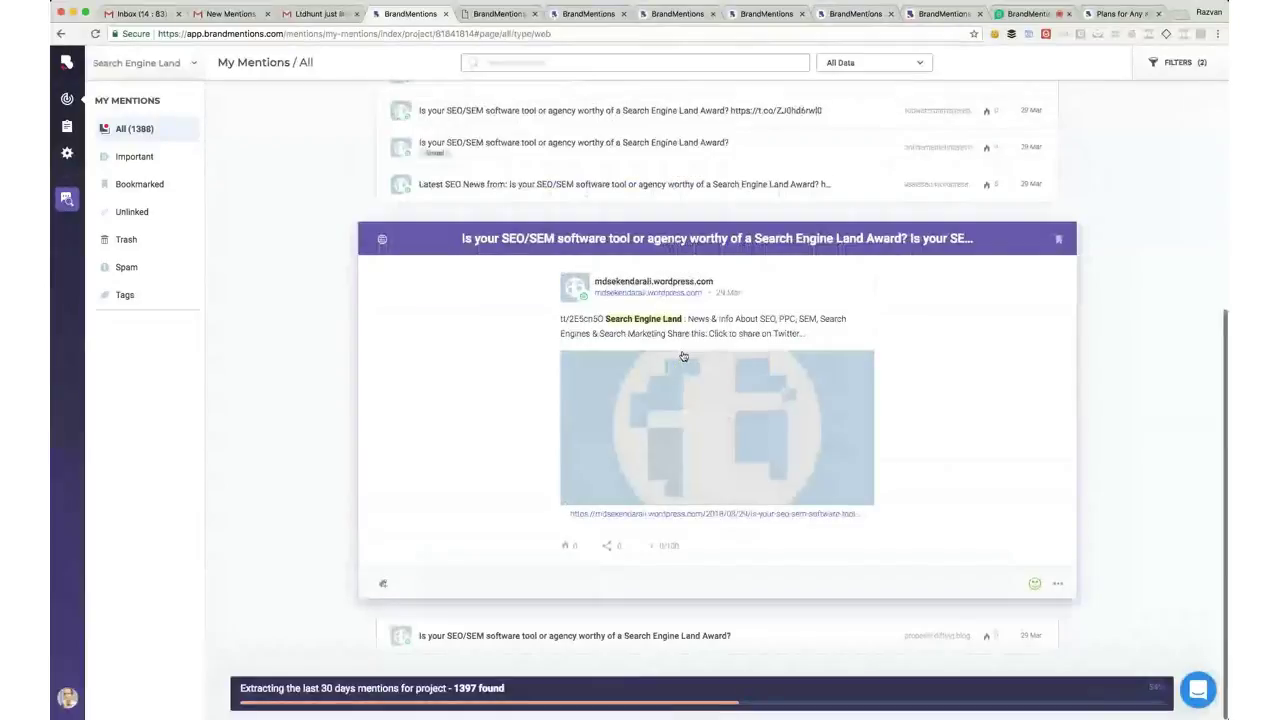
Reopen the first web mention about the Search Engine Land Award, and return to the combined list of all mentions
click(610, 237)
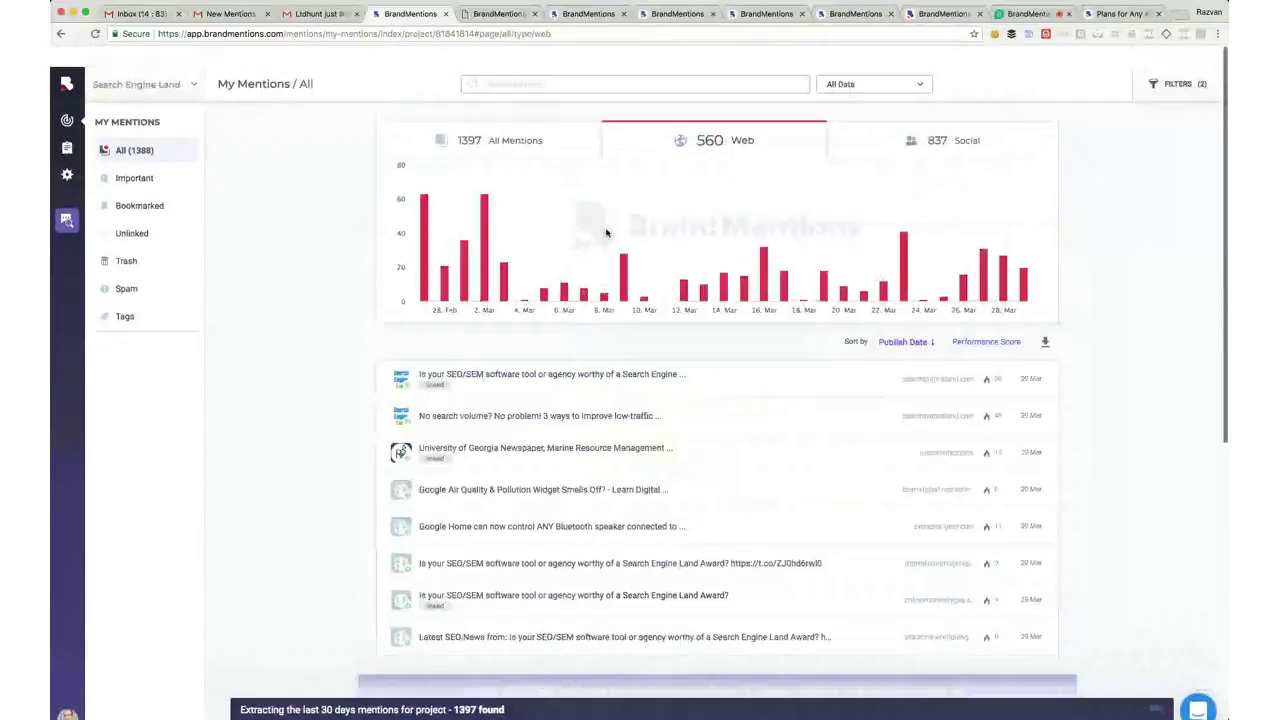
click(594, 379)
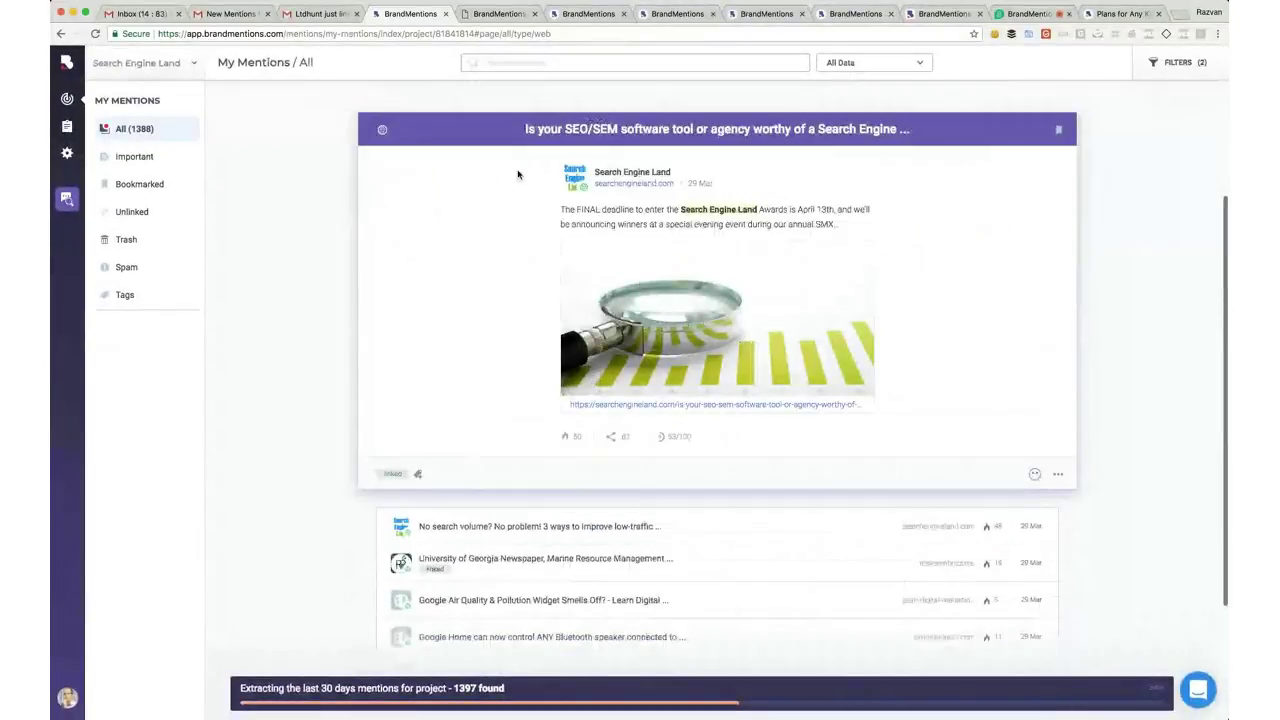
scroll(509, 183, up, 1)
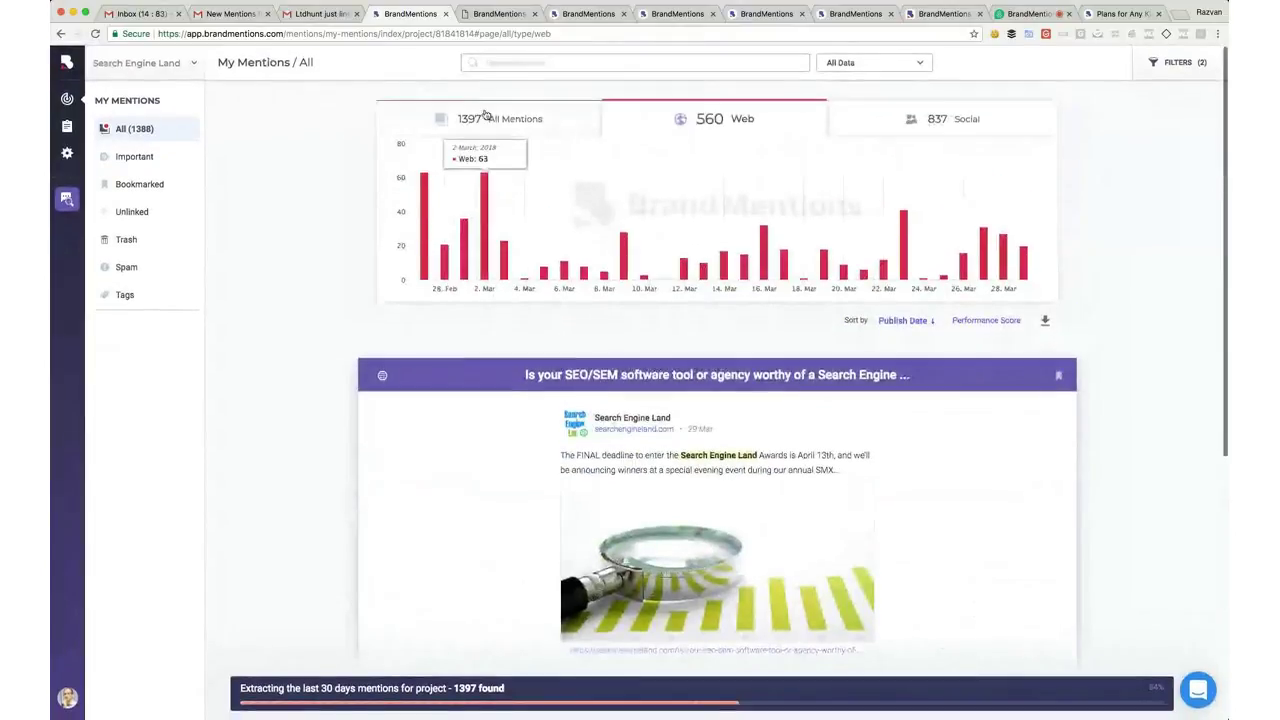
click(488, 120)
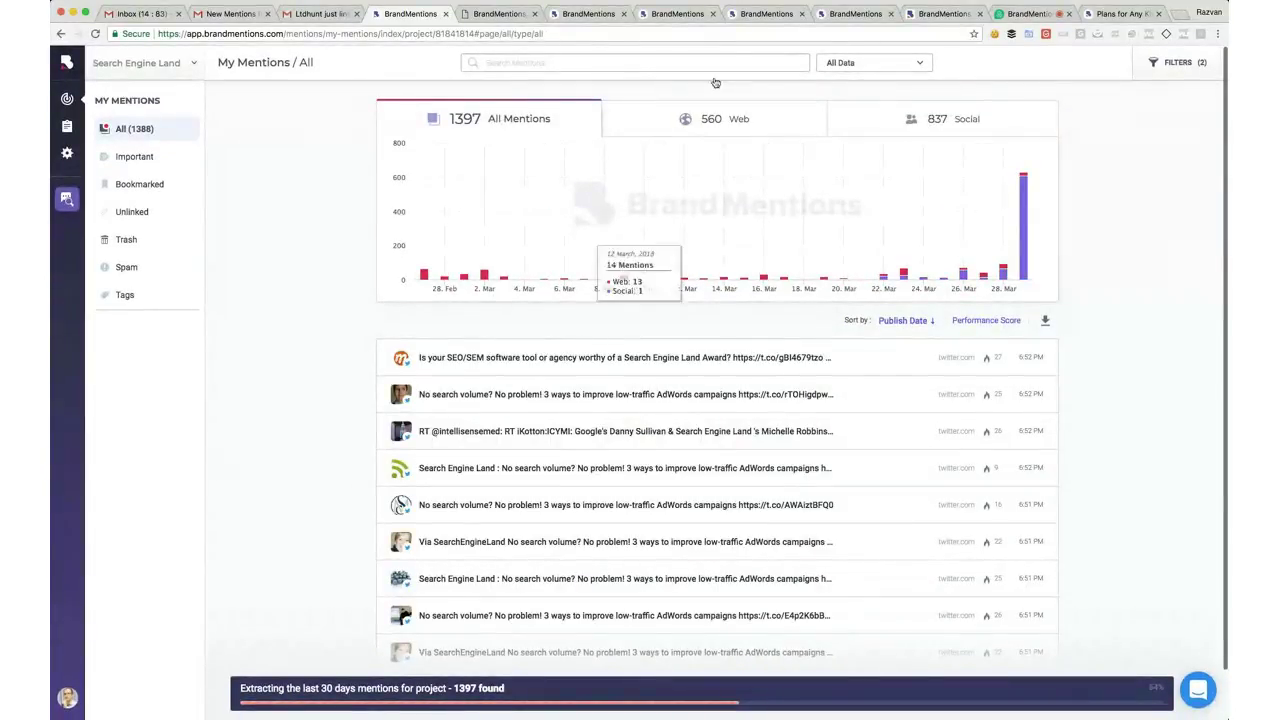
Switch to the Demio webinar room and stop the screen sharing
click(1038, 15)
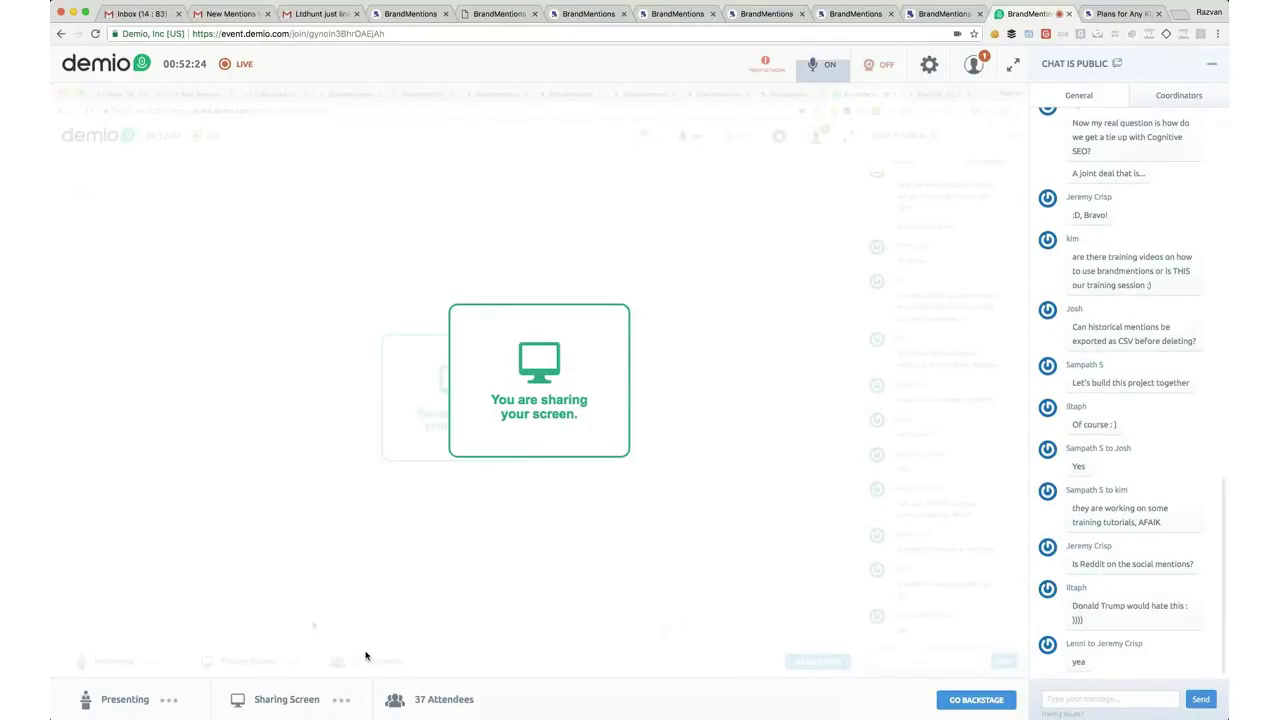
click(276, 703)
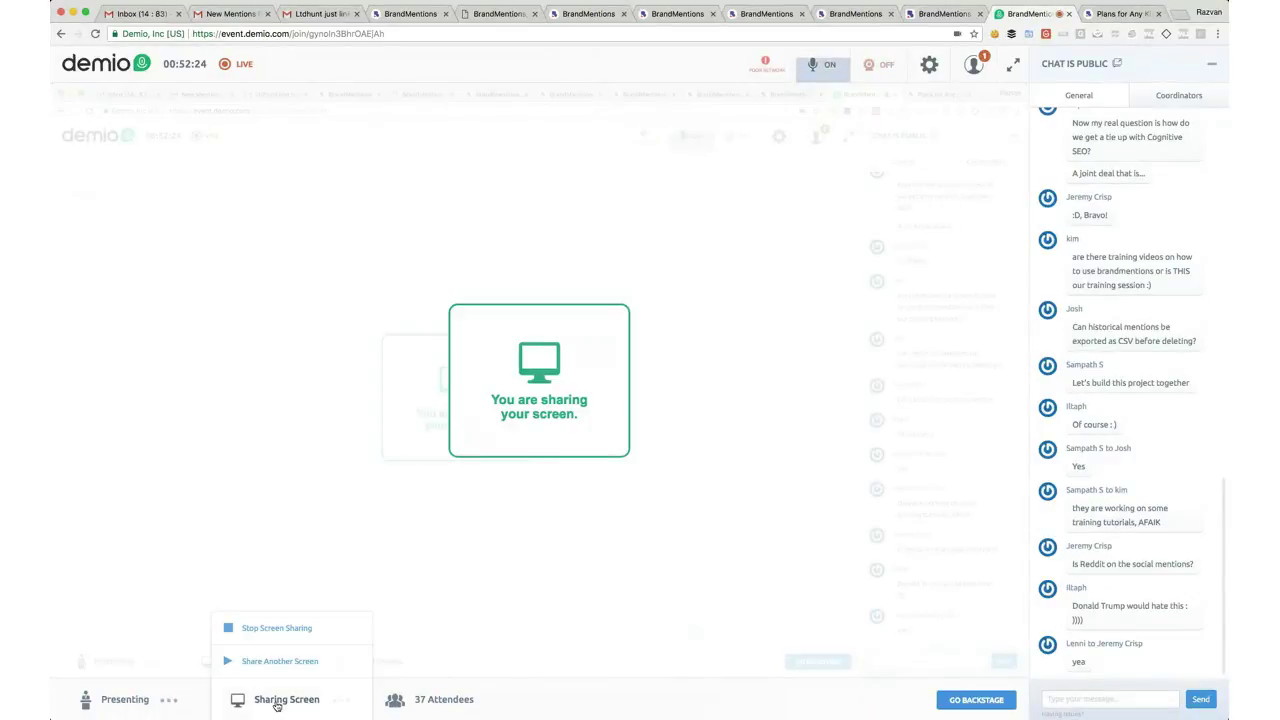
click(280, 630)
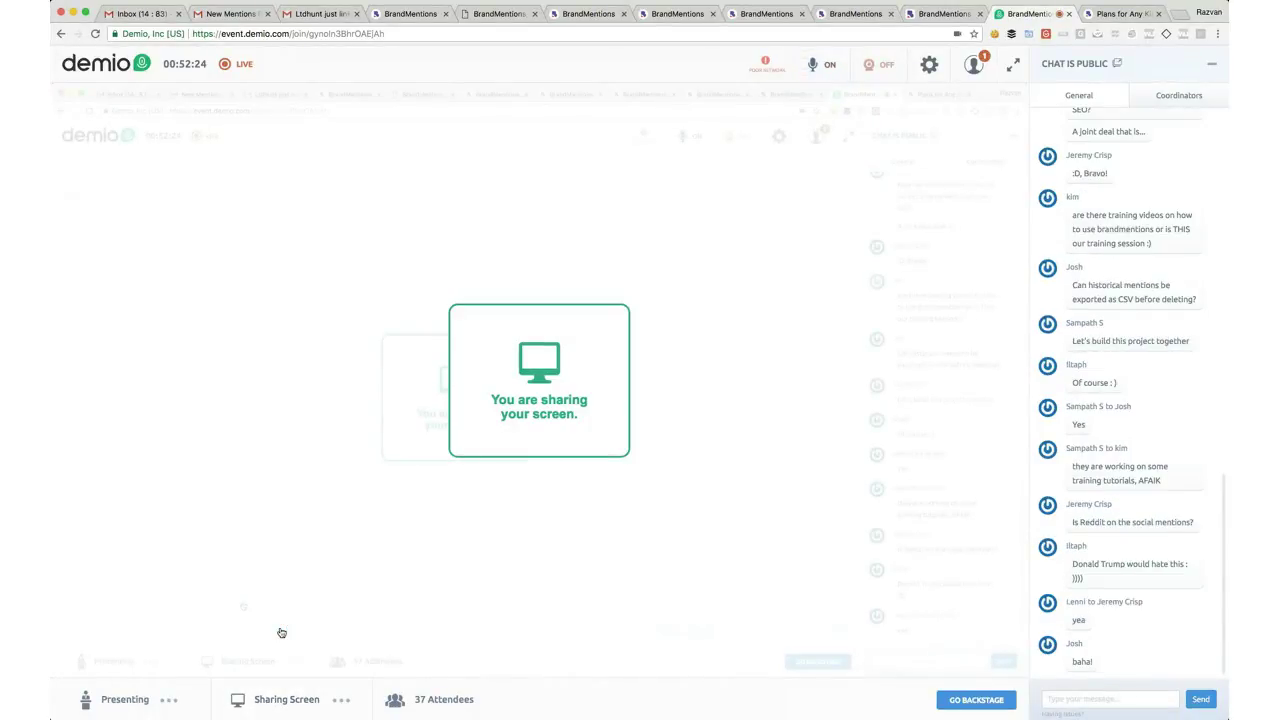
Turn the webcam on and try twice to stop the screen sharing in the webinar room
click(884, 68)
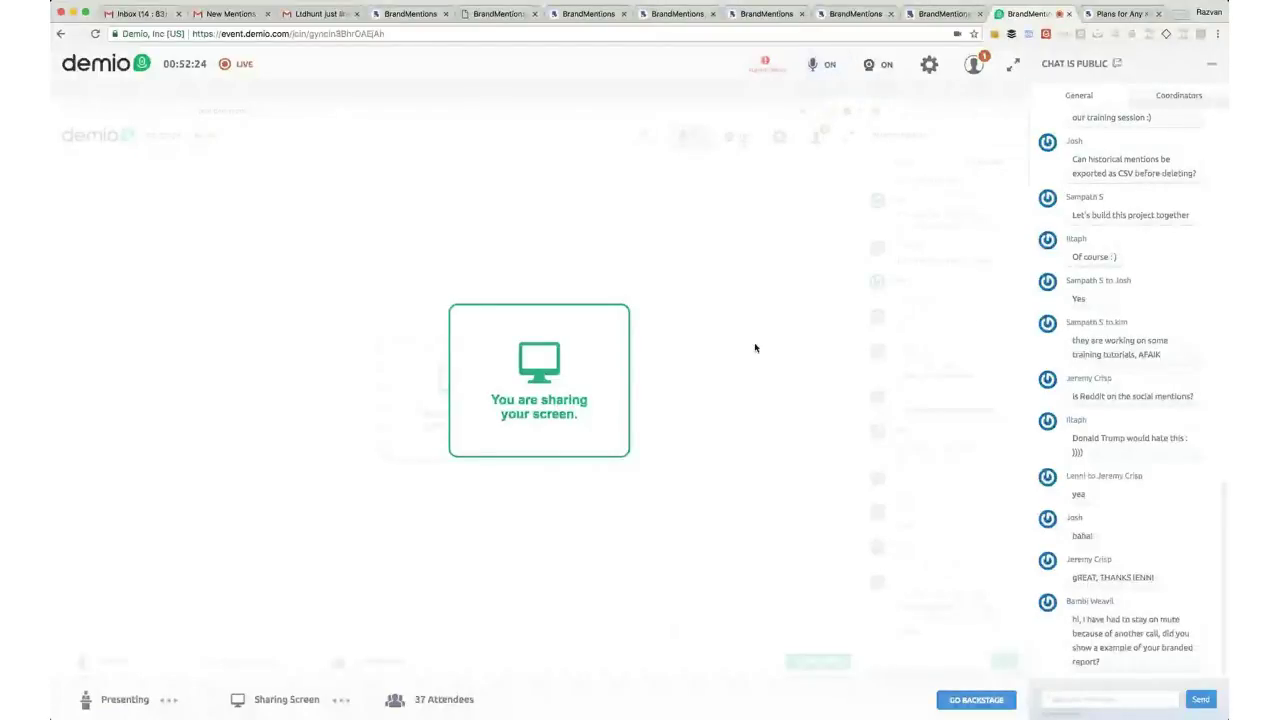
click(341, 701)
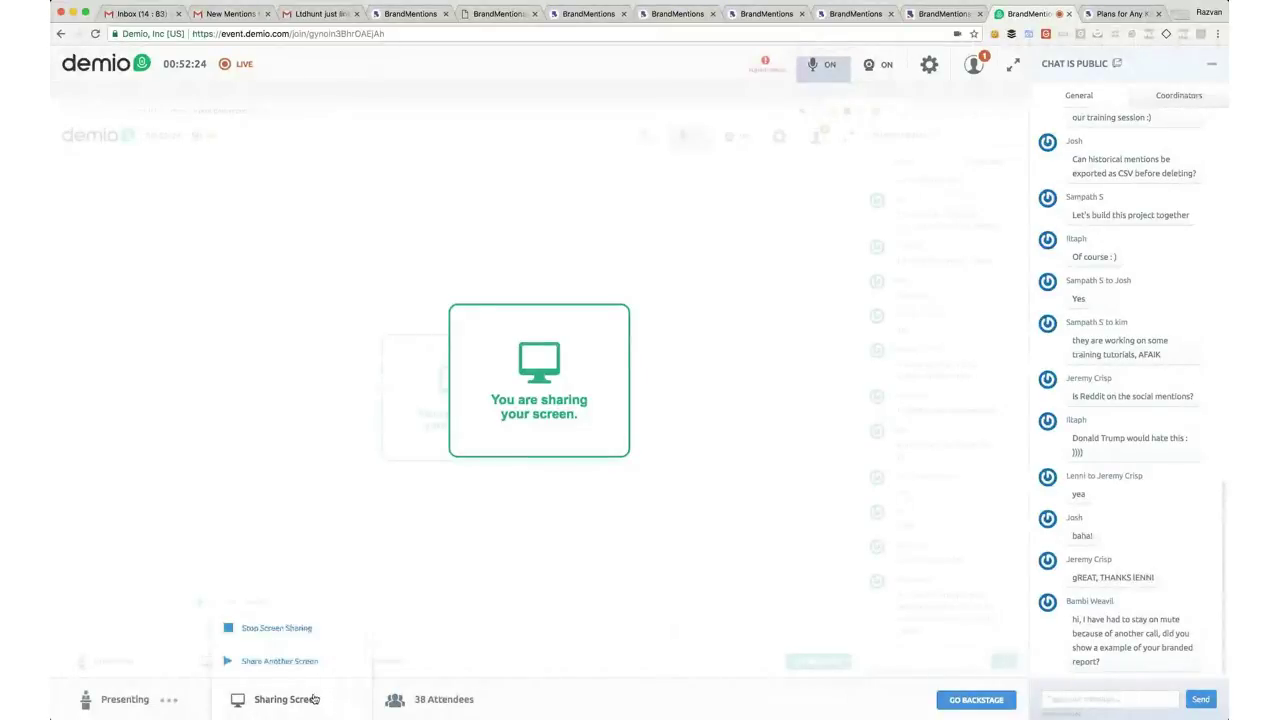
click(272, 630)
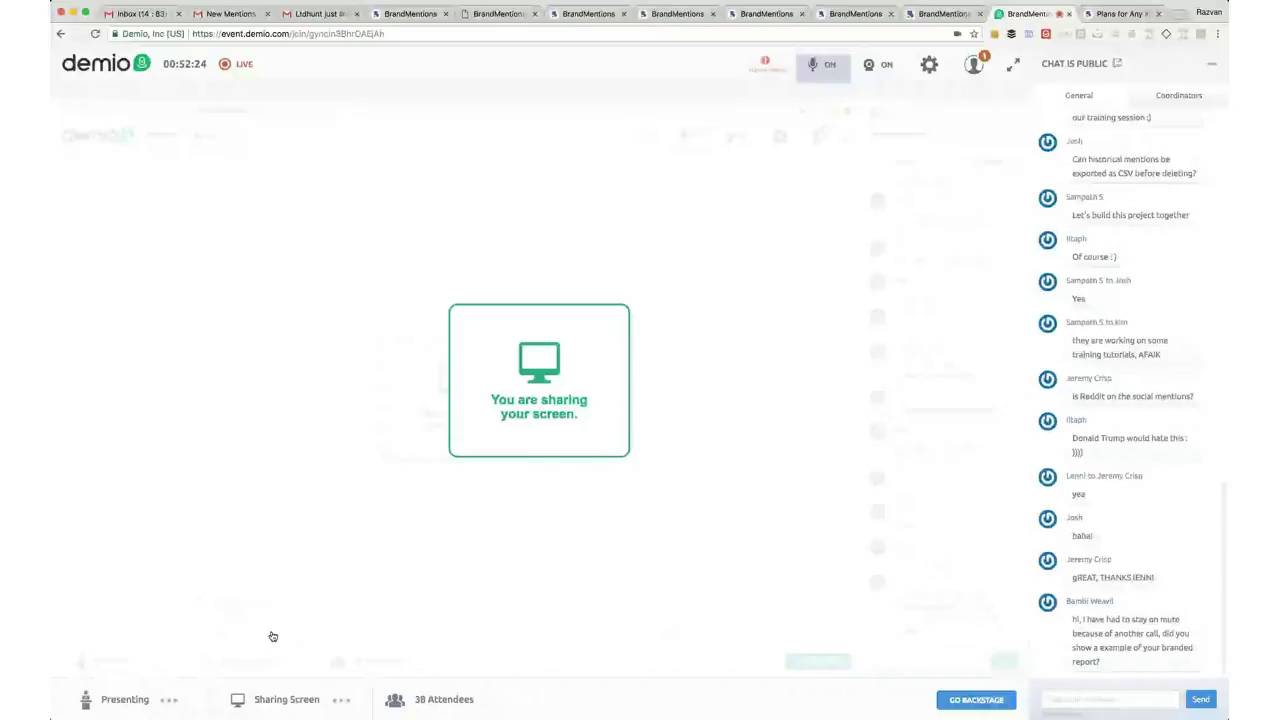
click(286, 703)
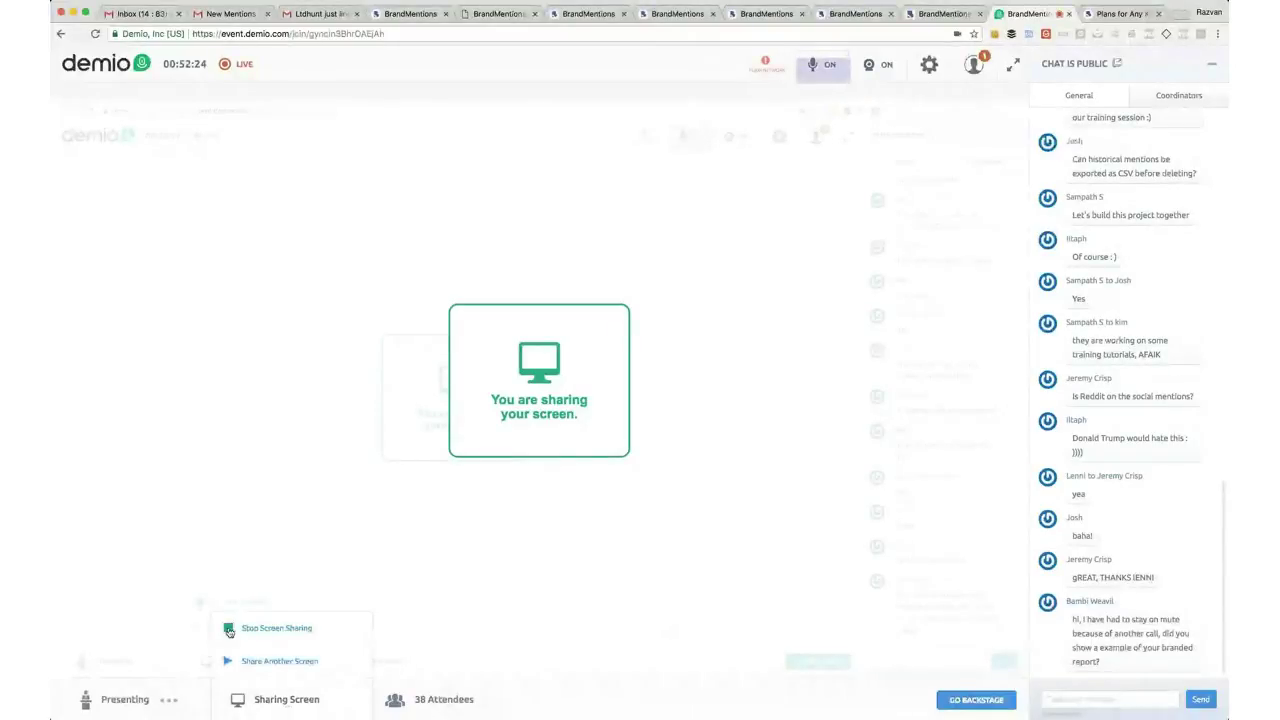
click(229, 630)
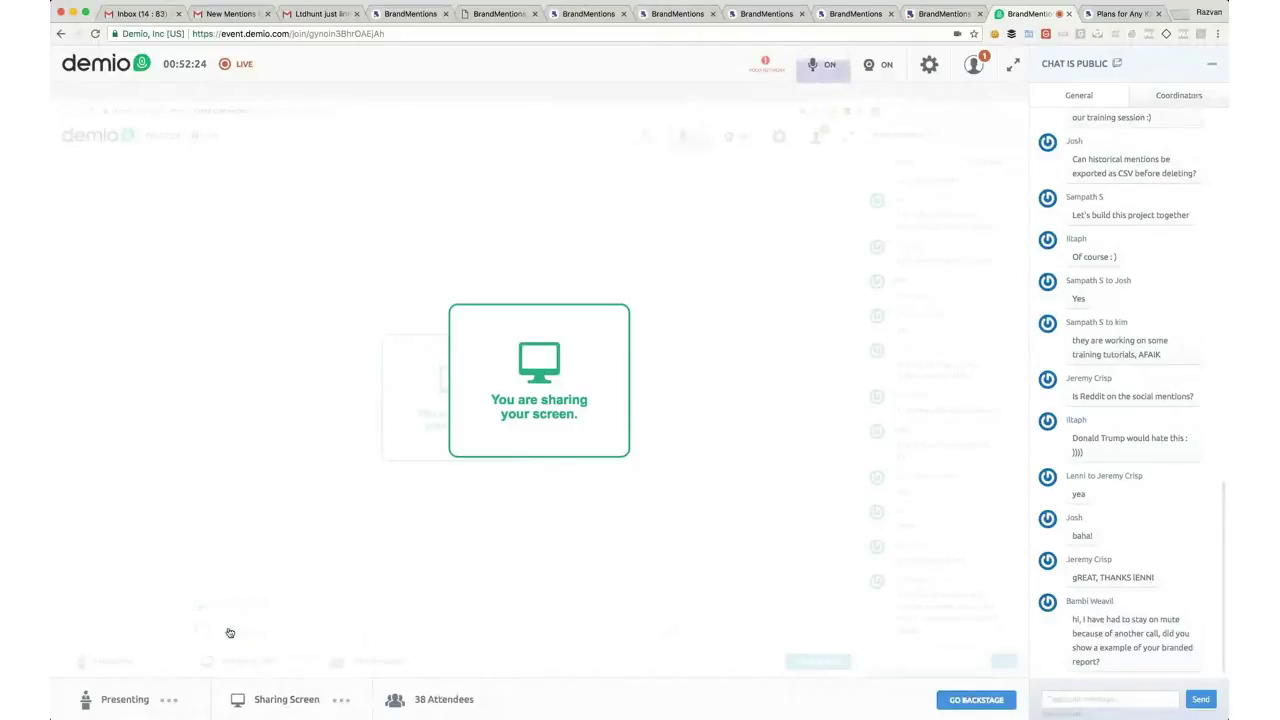
View the webinar channel's resources and handouts, and return to the chat
click(977, 66)
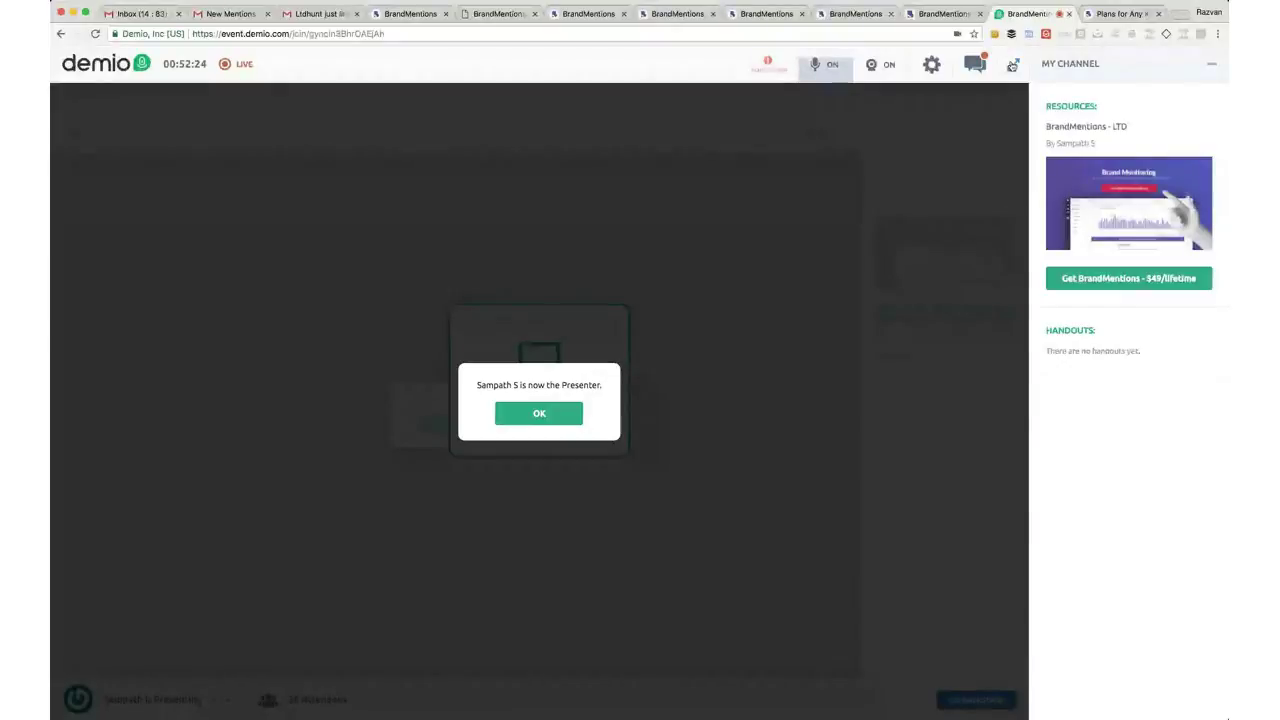
click(970, 66)
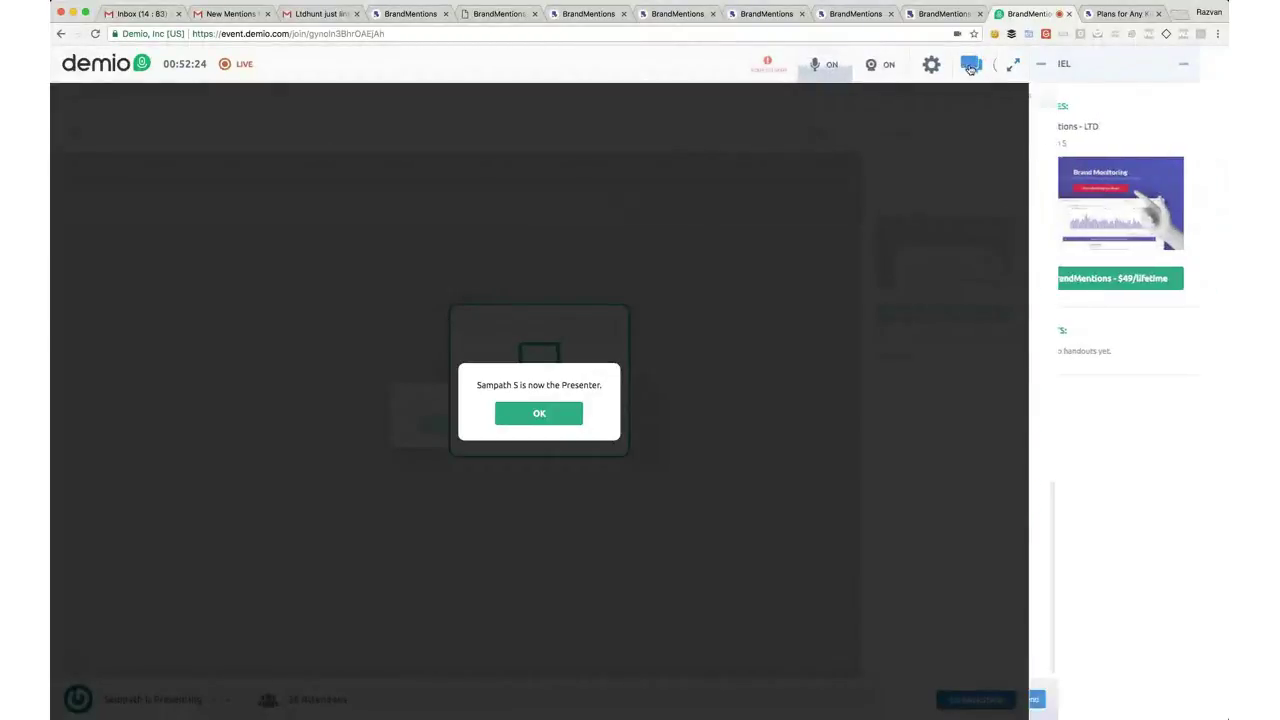